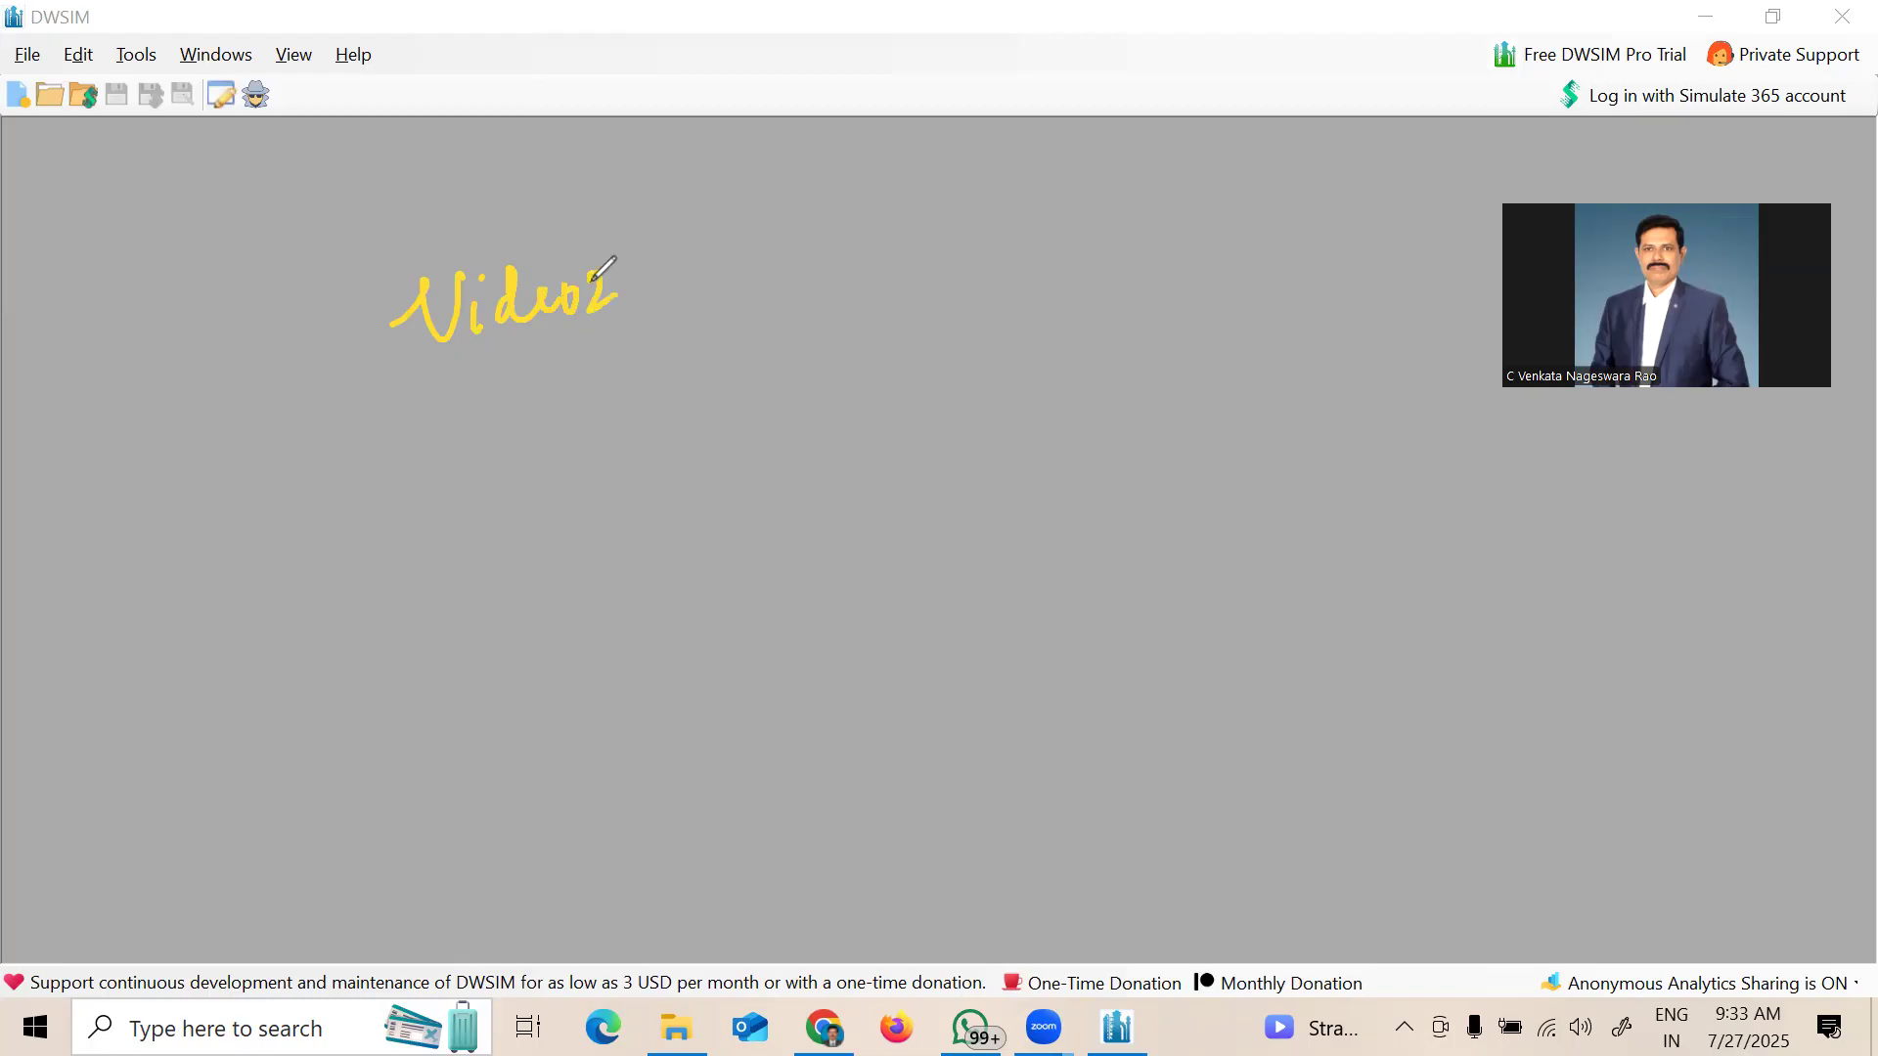
Step: Handwrite the underlined heading 'Video2' and the underlined note 'Set up in DWSIM'
{"action": "left_click_drag", "start_coordinate": [429, 369], "coordinate": [629, 329]}
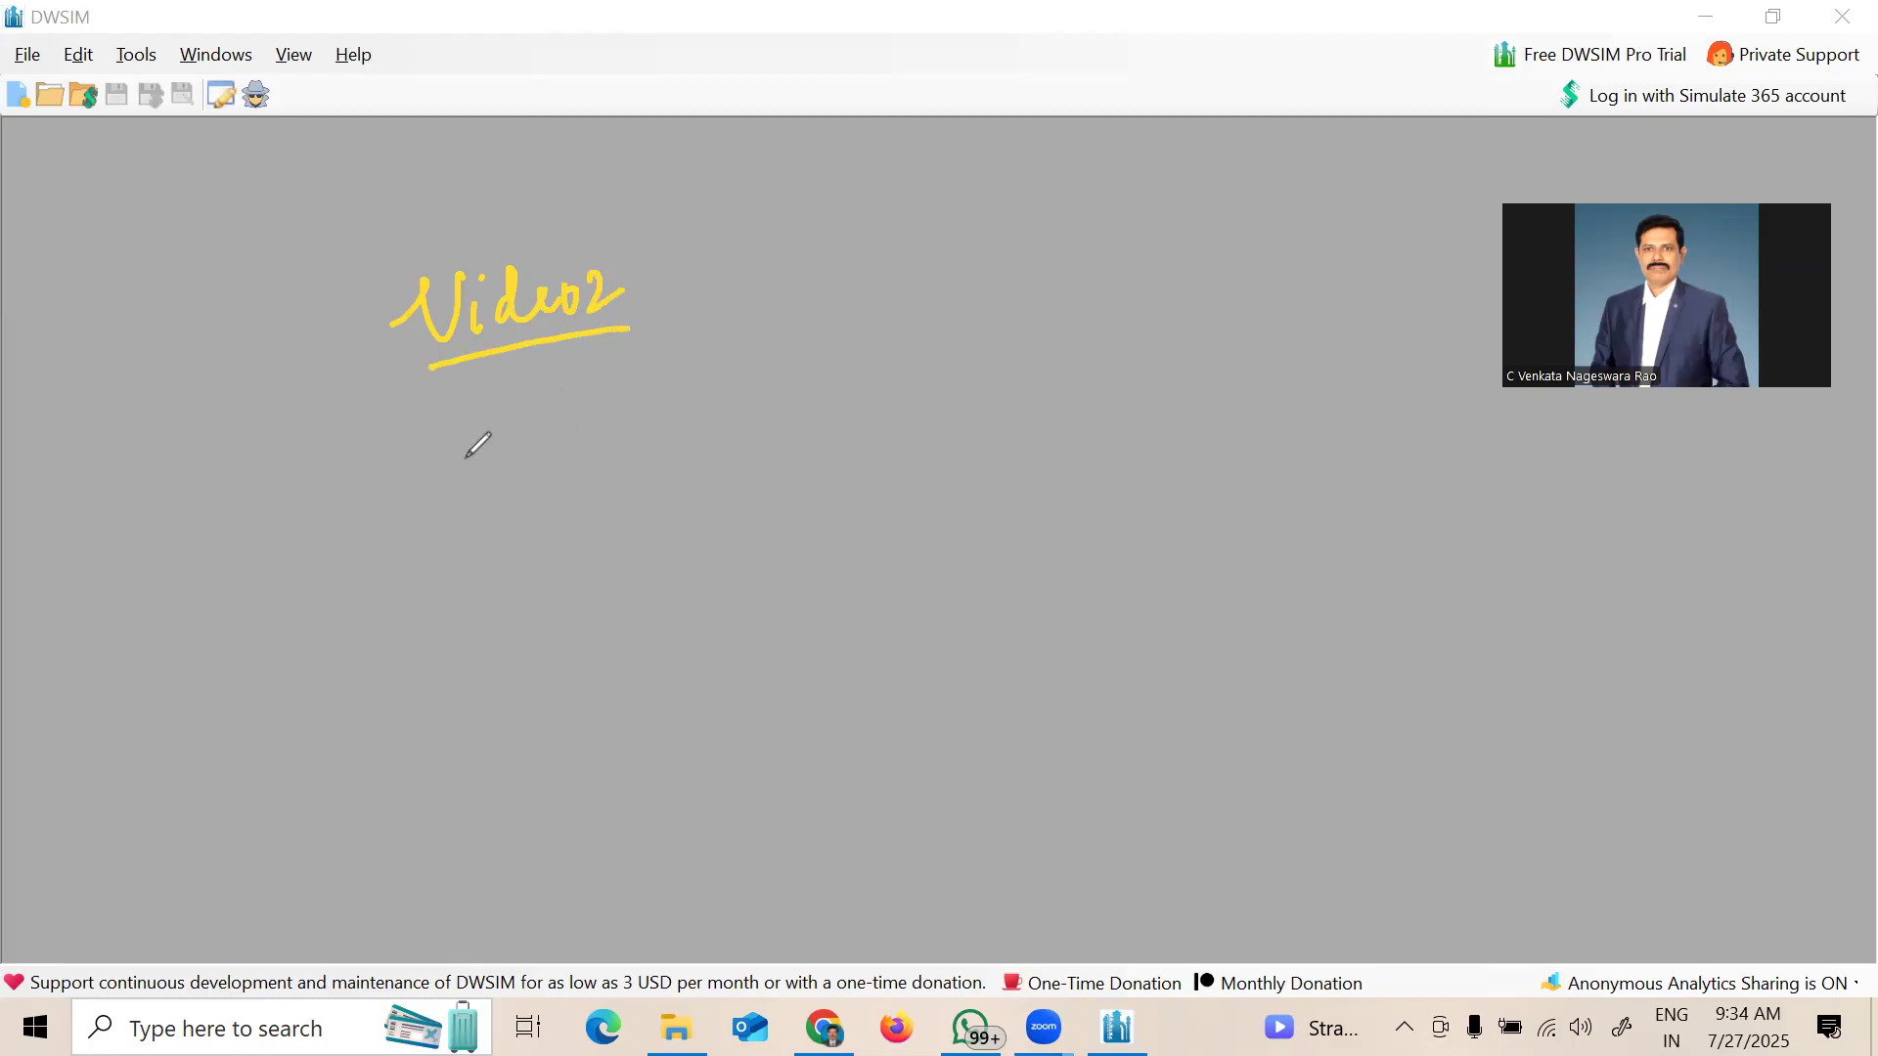
{"action": "mouse_move", "coordinate": [445, 459]}
{"action": "left_mouse_down"}
{"action": "mouse_move", "coordinate": [481, 420]}
{"action": "mouse_move", "coordinate": [468, 489]}
{"action": "mouse_move", "coordinate": [556, 478]}
{"action": "left_mouse_up"}
{"action": "mouse_move", "coordinate": [533, 458]}
{"action": "left_mouse_down"}
{"action": "mouse_move", "coordinate": [565, 447]}
{"action": "mouse_move", "coordinate": [636, 487]}
{"action": "left_mouse_up"}
{"action": "mouse_move", "coordinate": [685, 421]}
{"action": "left_mouse_down"}
{"action": "mouse_move", "coordinate": [696, 445]}
{"action": "mouse_move", "coordinate": [736, 435]}
{"action": "left_mouse_up"}
{"action": "left_click", "coordinate": [691, 397]}
{"action": "mouse_move", "coordinate": [778, 371]}
{"action": "left_mouse_down"}
{"action": "mouse_move", "coordinate": [779, 421]}
{"action": "mouse_move", "coordinate": [871, 370]}
{"action": "left_mouse_up"}
{"action": "left_click_drag", "start_coordinate": [893, 352], "coordinate": [890, 384]}
{"action": "mouse_move", "coordinate": [919, 340]}
{"action": "left_mouse_down"}
{"action": "mouse_move", "coordinate": [921, 387]}
{"action": "mouse_move", "coordinate": [966, 387]}
{"action": "left_mouse_up"}
{"action": "left_click", "coordinate": [920, 318]}
{"action": "left_click_drag", "start_coordinate": [470, 546], "coordinate": [666, 497]}
Step: Handwrite 'Hx definition' below the notes and underline it
{"action": "left_click_drag", "start_coordinate": [521, 614], "coordinate": [522, 677]}
{"action": "mouse_move", "coordinate": [502, 615]}
{"action": "left_mouse_down"}
{"action": "mouse_move", "coordinate": [496, 673]}
{"action": "mouse_move", "coordinate": [523, 649]}
{"action": "left_mouse_up"}
{"action": "mouse_move", "coordinate": [546, 634]}
{"action": "left_mouse_down"}
{"action": "mouse_move", "coordinate": [572, 669]}
{"action": "mouse_move", "coordinate": [544, 675]}
{"action": "left_mouse_up"}
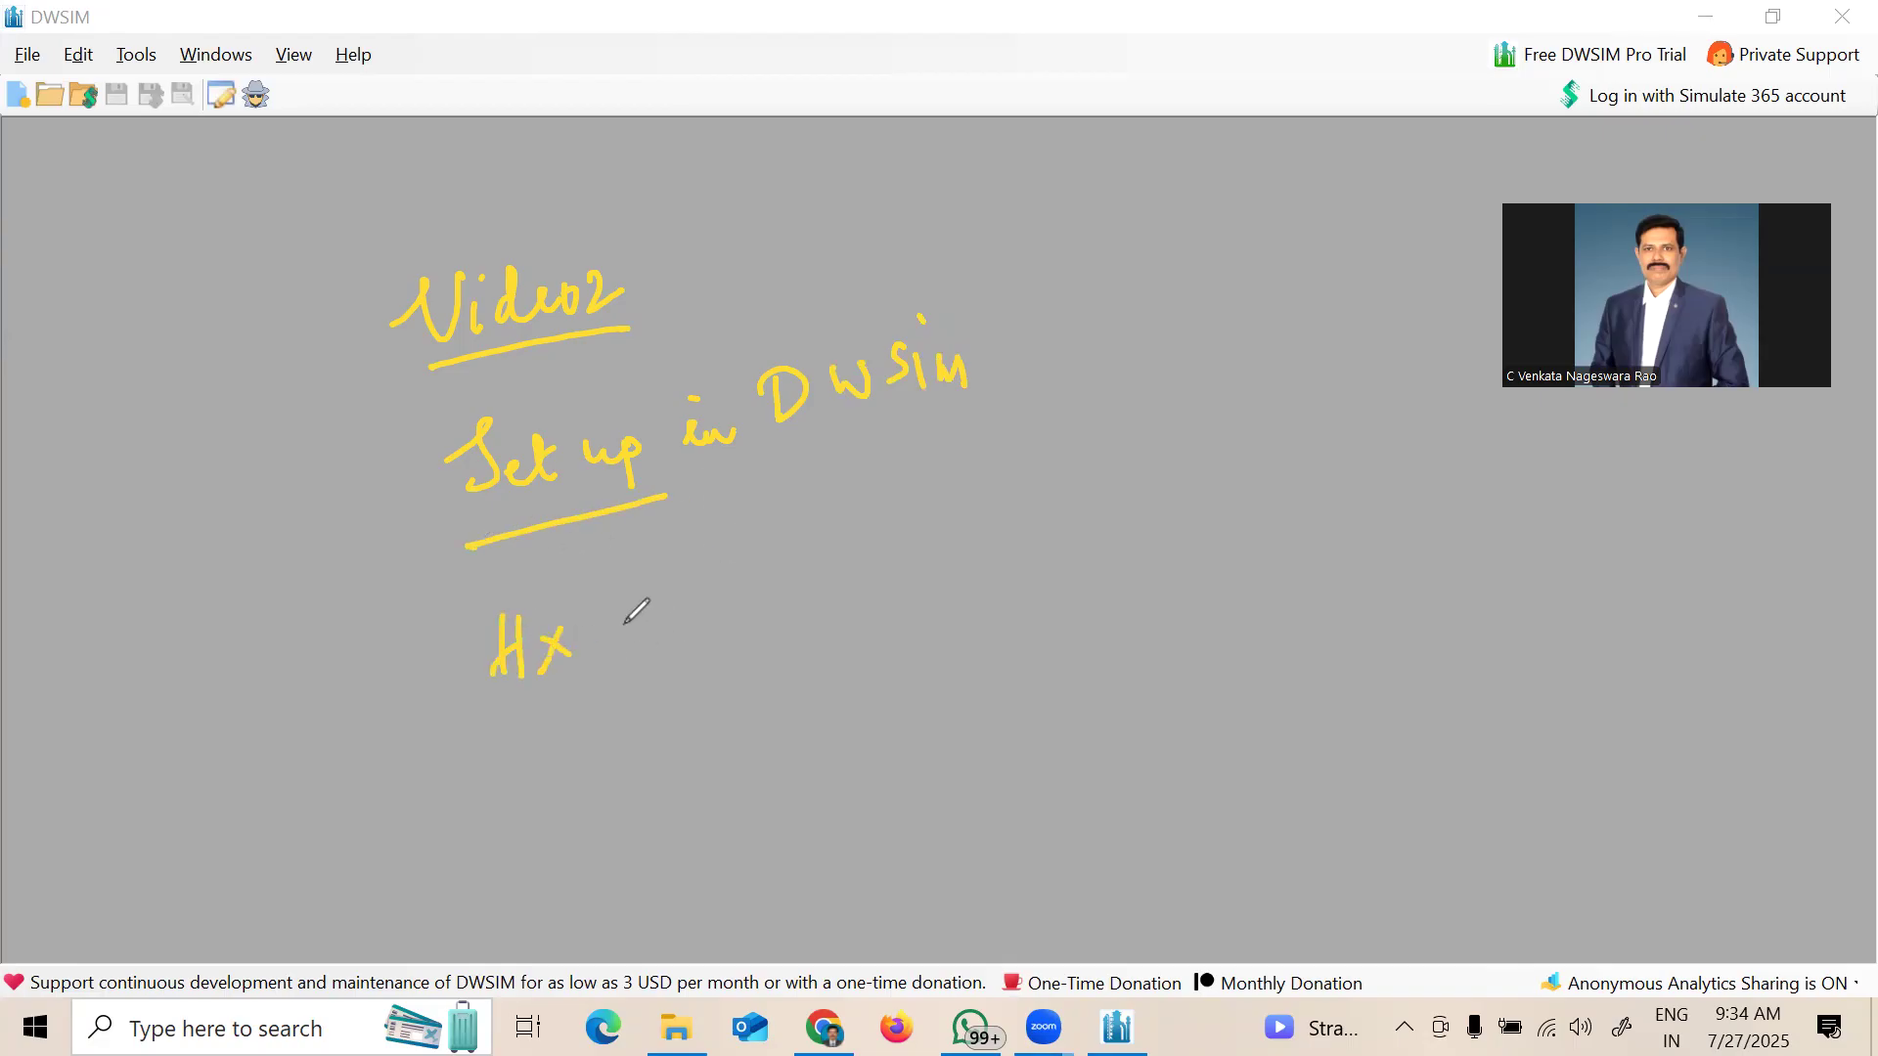
{"action": "mouse_move", "coordinate": [630, 618]}
{"action": "left_mouse_down"}
{"action": "mouse_move", "coordinate": [658, 599]}
{"action": "mouse_move", "coordinate": [677, 632]}
{"action": "left_mouse_up"}
{"action": "mouse_move", "coordinate": [706, 569]}
{"action": "left_mouse_down"}
{"action": "mouse_move", "coordinate": [691, 663]}
{"action": "mouse_move", "coordinate": [746, 570]}
{"action": "mouse_move", "coordinate": [826, 541]}
{"action": "mouse_move", "coordinate": [827, 577]}
{"action": "left_mouse_up"}
{"action": "left_click_drag", "start_coordinate": [482, 749], "coordinate": [696, 682]}
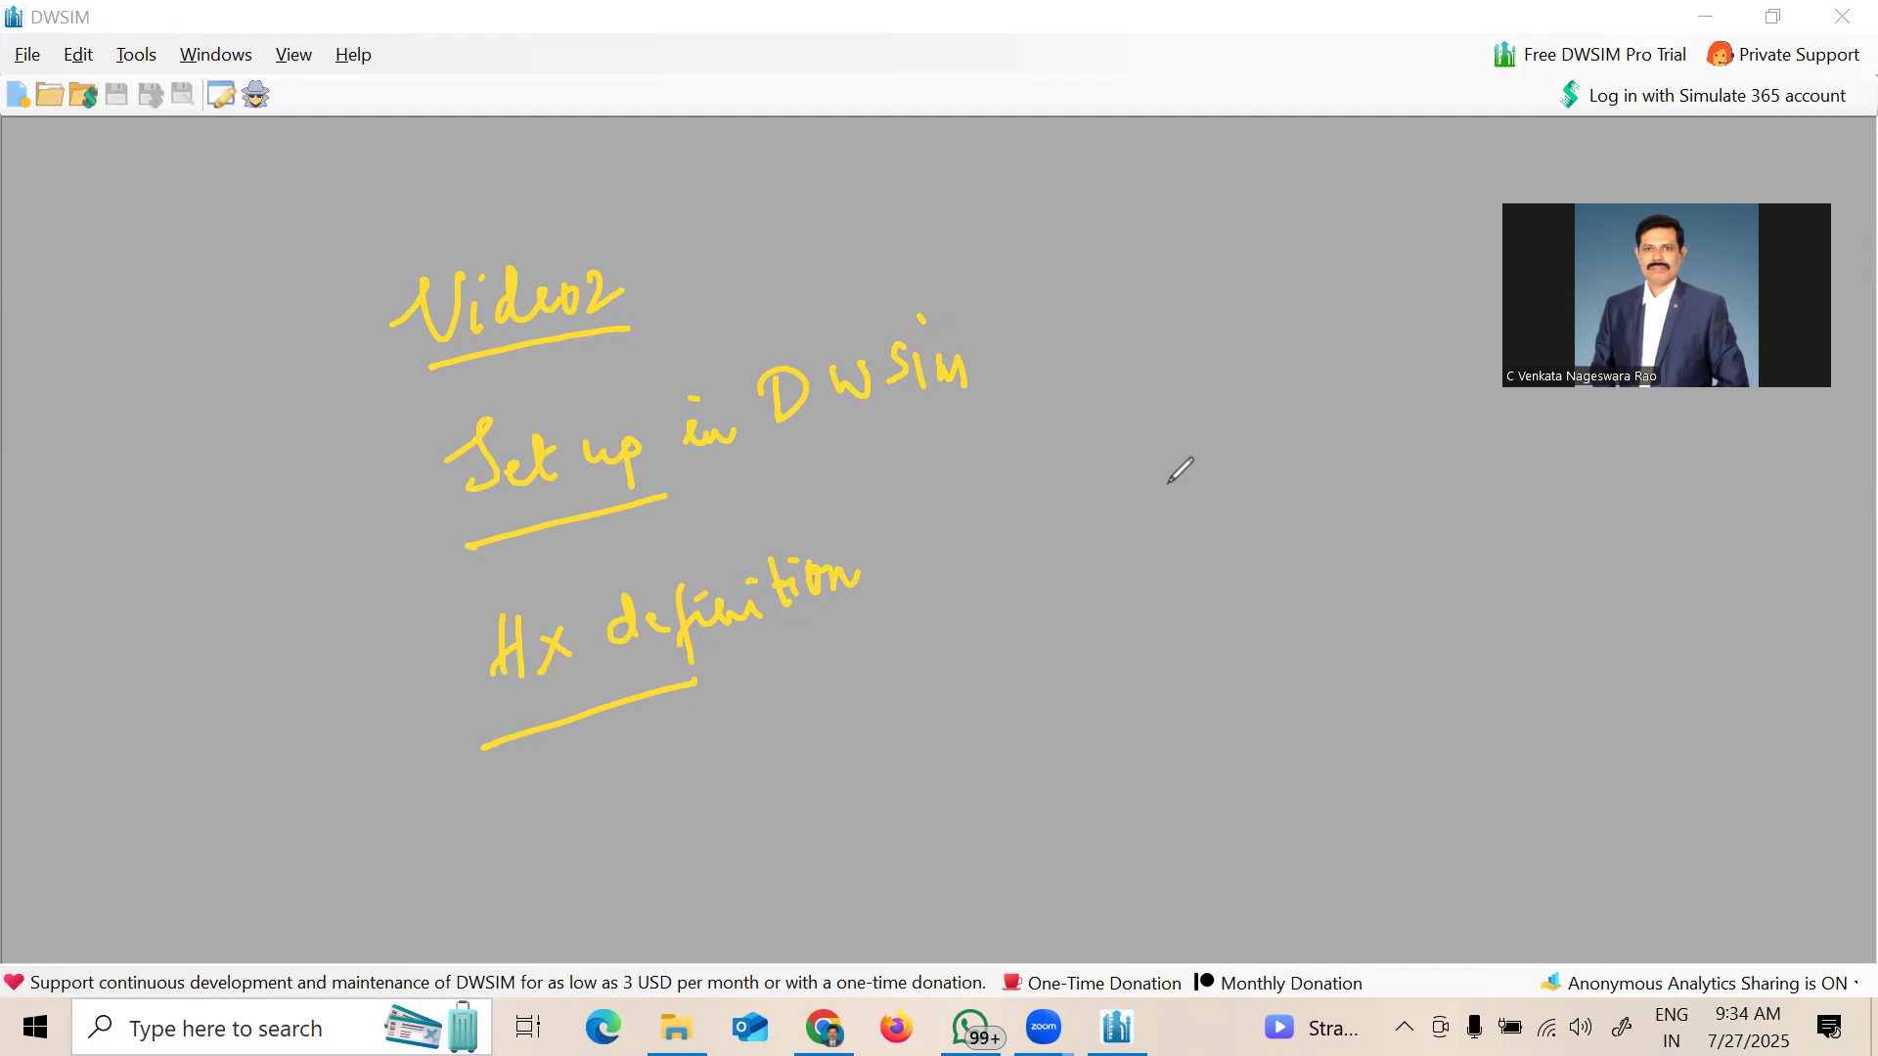
Step: Sketch the exchanger as a circle with two inlet and two outlet streams, then erase all notes
{"action": "mouse_move", "coordinate": [1209, 443]}
{"action": "left_mouse_down"}
{"action": "mouse_move", "coordinate": [1270, 517]}
{"action": "mouse_move", "coordinate": [1213, 426]}
{"action": "left_mouse_up"}
{"action": "mouse_move", "coordinate": [996, 526]}
{"action": "left_mouse_down"}
{"action": "mouse_move", "coordinate": [1141, 499]}
{"action": "mouse_move", "coordinate": [1107, 519]}
{"action": "left_mouse_up"}
{"action": "mouse_move", "coordinate": [1275, 478]}
{"action": "left_mouse_down"}
{"action": "mouse_move", "coordinate": [1427, 464]}
{"action": "mouse_move", "coordinate": [1420, 482]}
{"action": "left_mouse_up"}
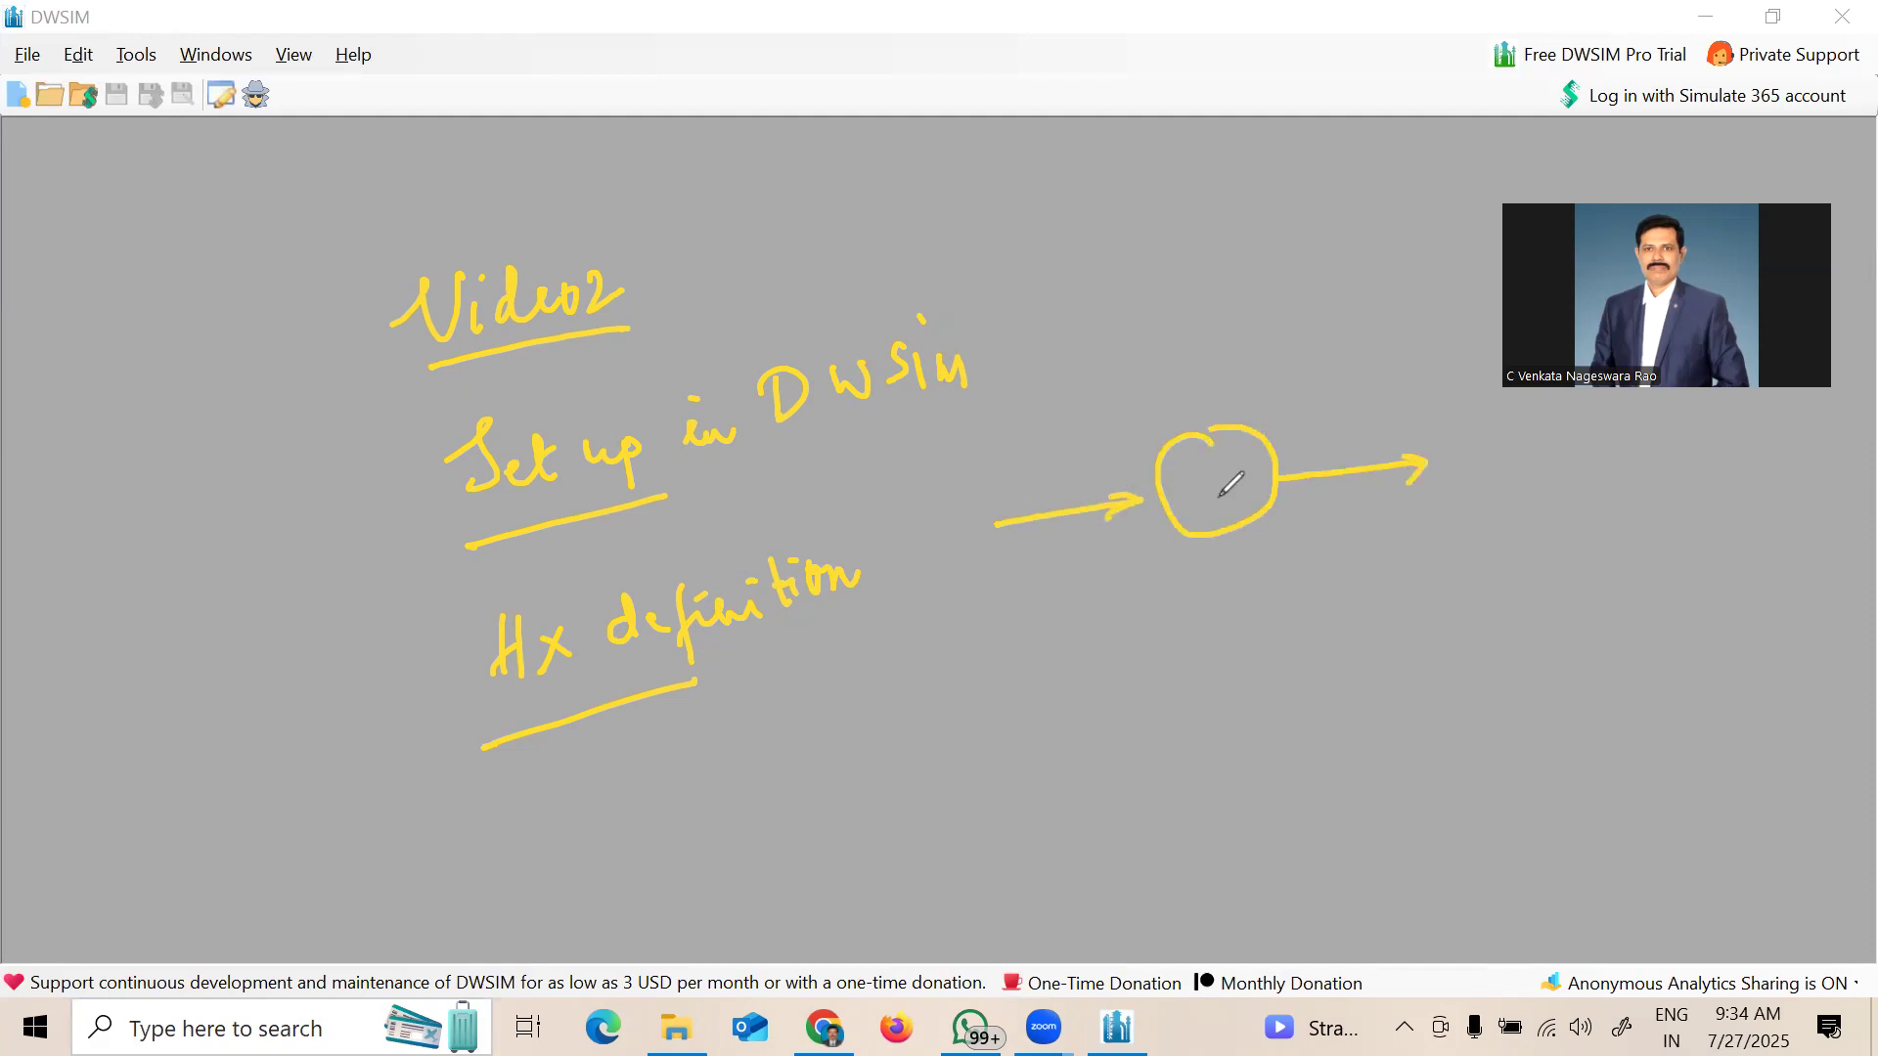
{"action": "left_click", "coordinate": [1238, 645]}
{"action": "mouse_move", "coordinate": [1066, 401]}
{"action": "left_mouse_down"}
{"action": "mouse_move", "coordinate": [1178, 380]}
{"action": "mouse_move", "coordinate": [1180, 430]}
{"action": "left_mouse_up"}
{"action": "mouse_move", "coordinate": [1246, 584]}
{"action": "left_mouse_down"}
{"action": "mouse_move", "coordinate": [1385, 585]}
{"action": "mouse_move", "coordinate": [1360, 618]}
{"action": "left_mouse_up"}
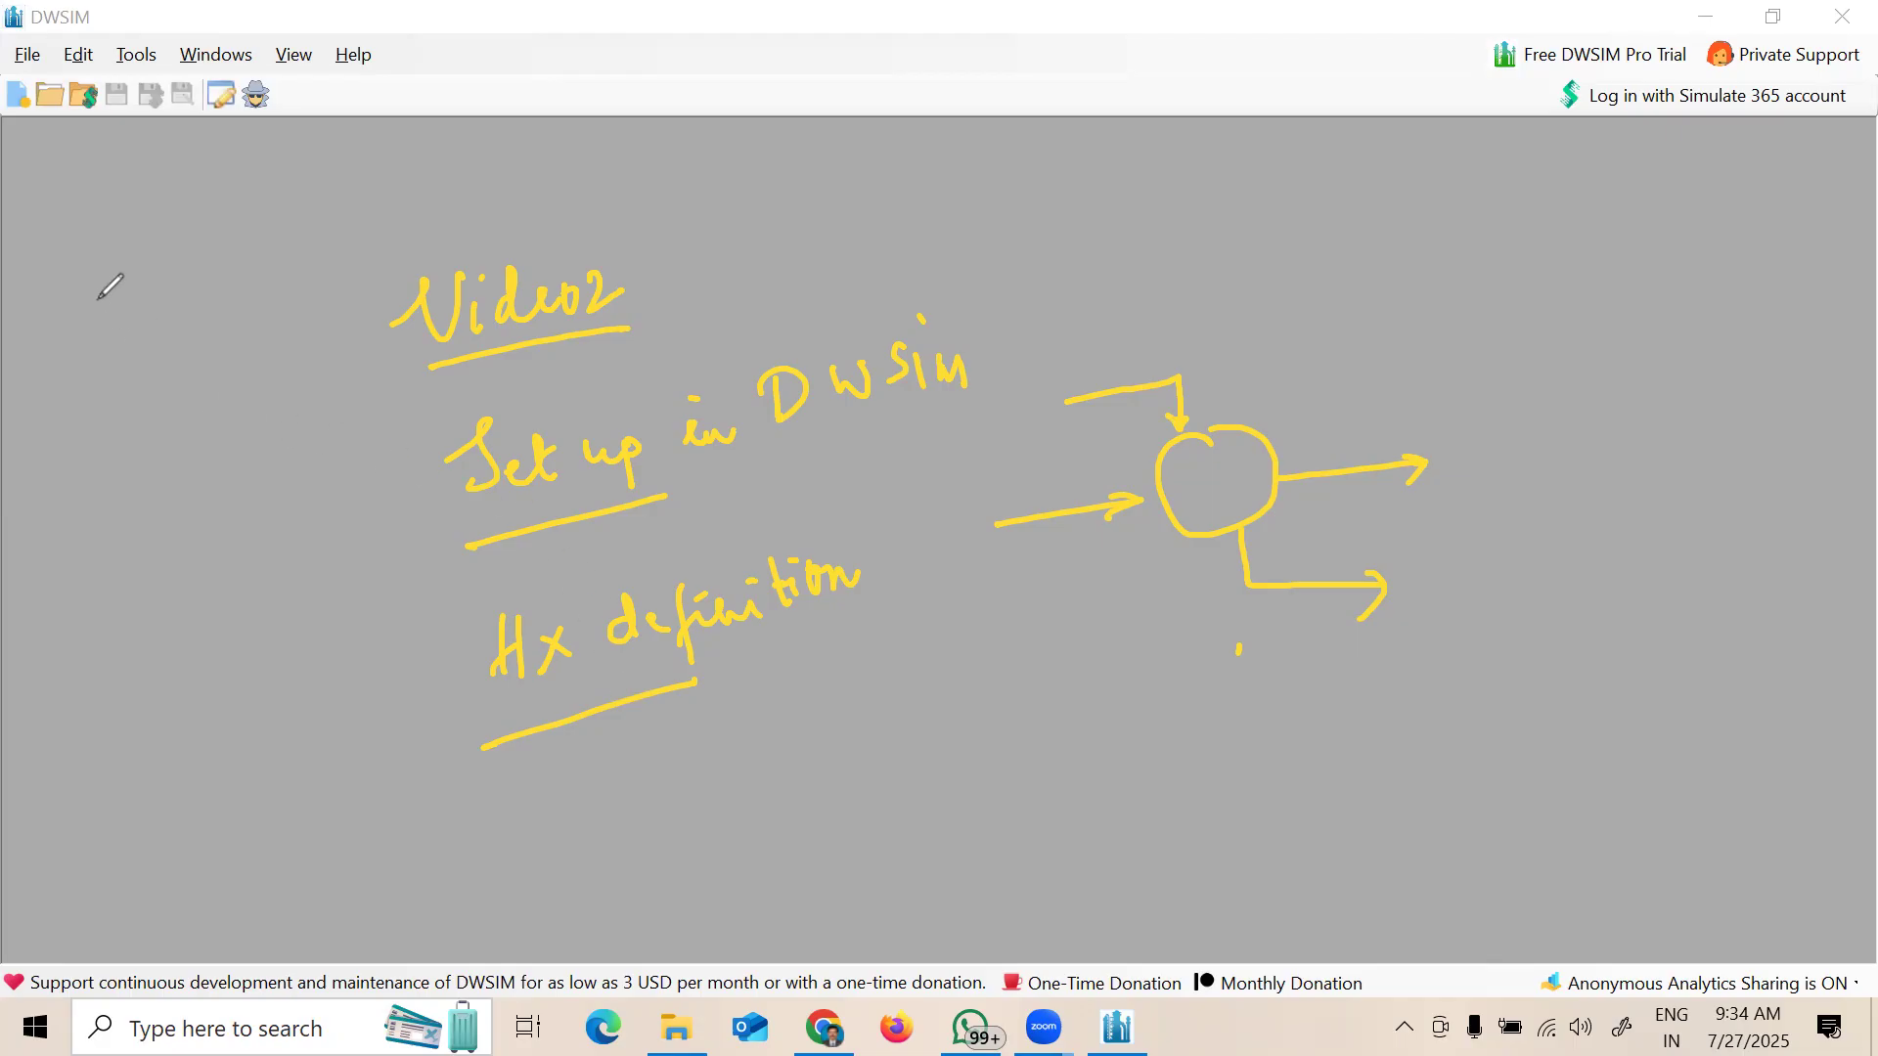
{"action": "mouse_move", "coordinate": [411, 314]}
{"action": "left_mouse_down"}
{"action": "mouse_move", "coordinate": [475, 458]}
{"action": "mouse_move", "coordinate": [709, 433]}
{"action": "mouse_move", "coordinate": [920, 371]}
{"action": "mouse_move", "coordinate": [976, 398]}
{"action": "mouse_move", "coordinate": [455, 724]}
{"action": "mouse_move", "coordinate": [685, 606]}
{"action": "mouse_move", "coordinate": [780, 585]}
{"action": "mouse_move", "coordinate": [1154, 365]}
{"action": "mouse_move", "coordinate": [1362, 432]}
{"action": "mouse_move", "coordinate": [1258, 658]}
{"action": "mouse_move", "coordinate": [1431, 476]}
{"action": "mouse_move", "coordinate": [1408, 453]}
{"action": "left_mouse_up"}
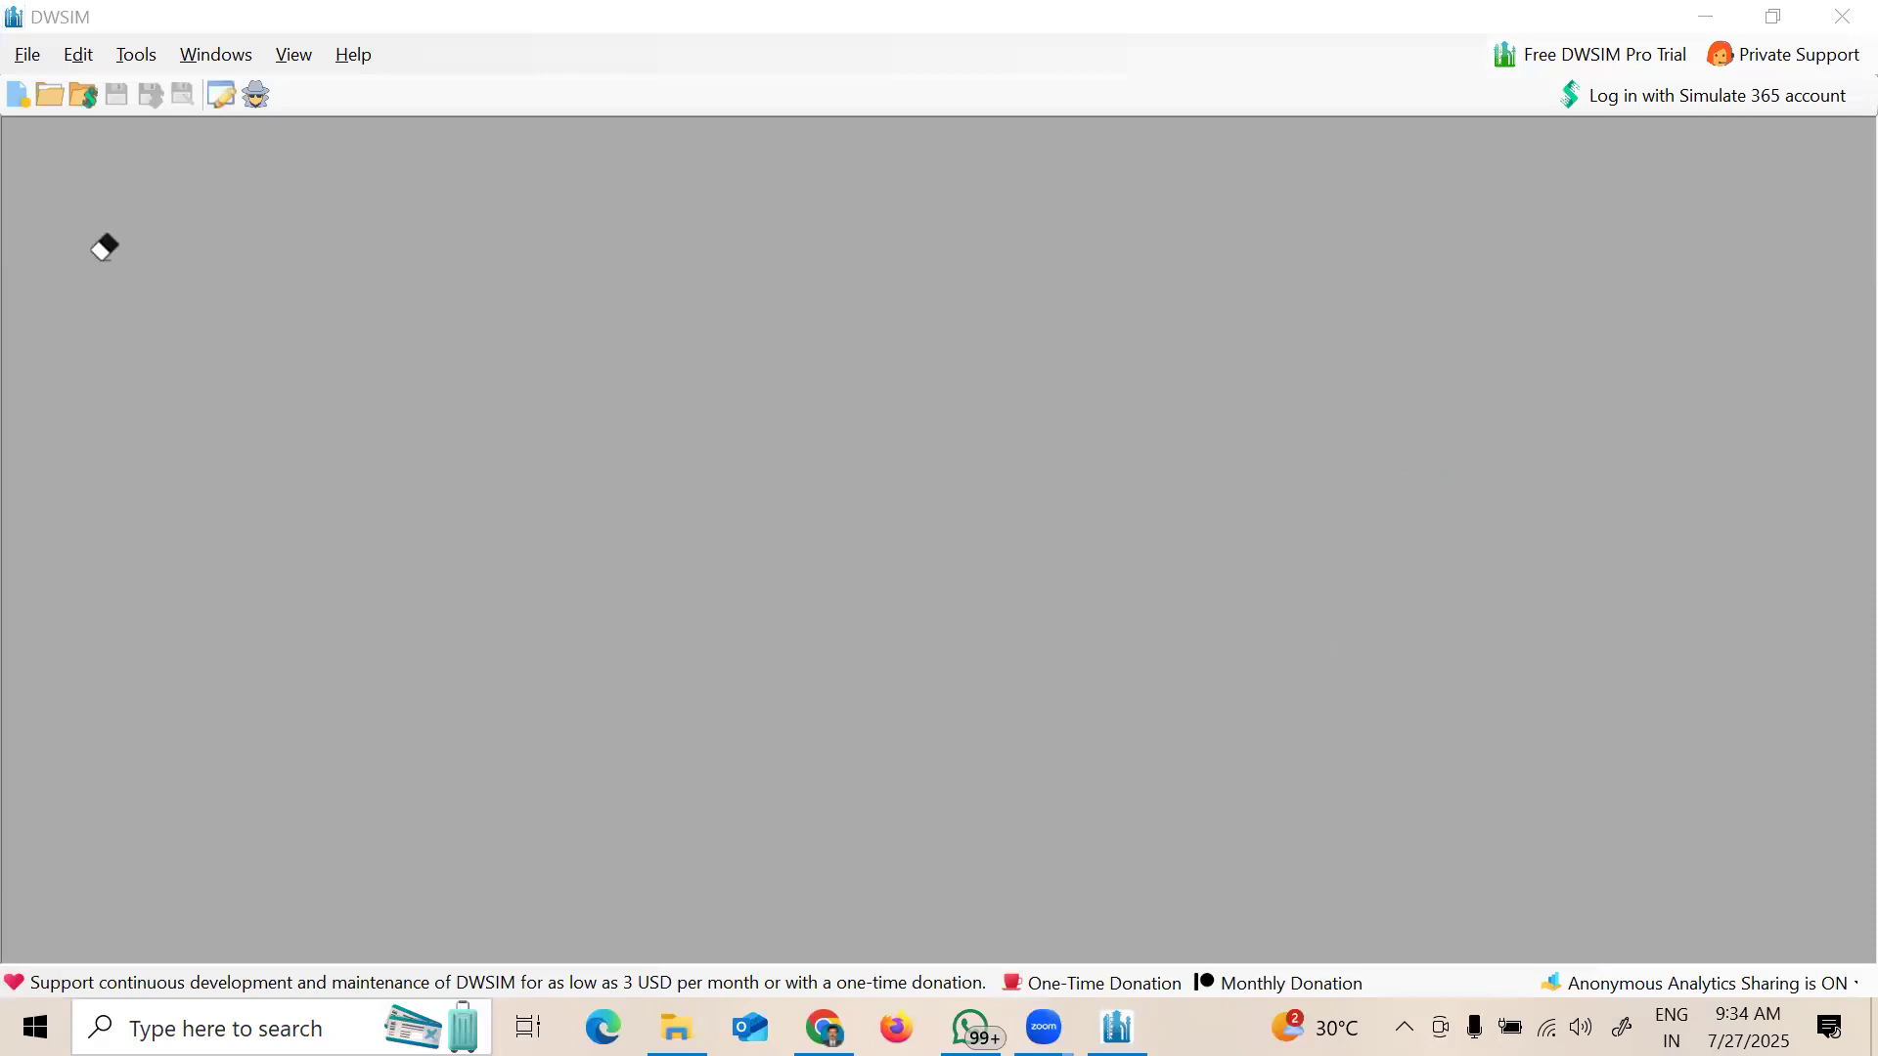
Step: Open Help > About DWSIM, circle and arrow version 8.4.3, then erase the marks
{"action": "left_click", "coordinate": [355, 52]}
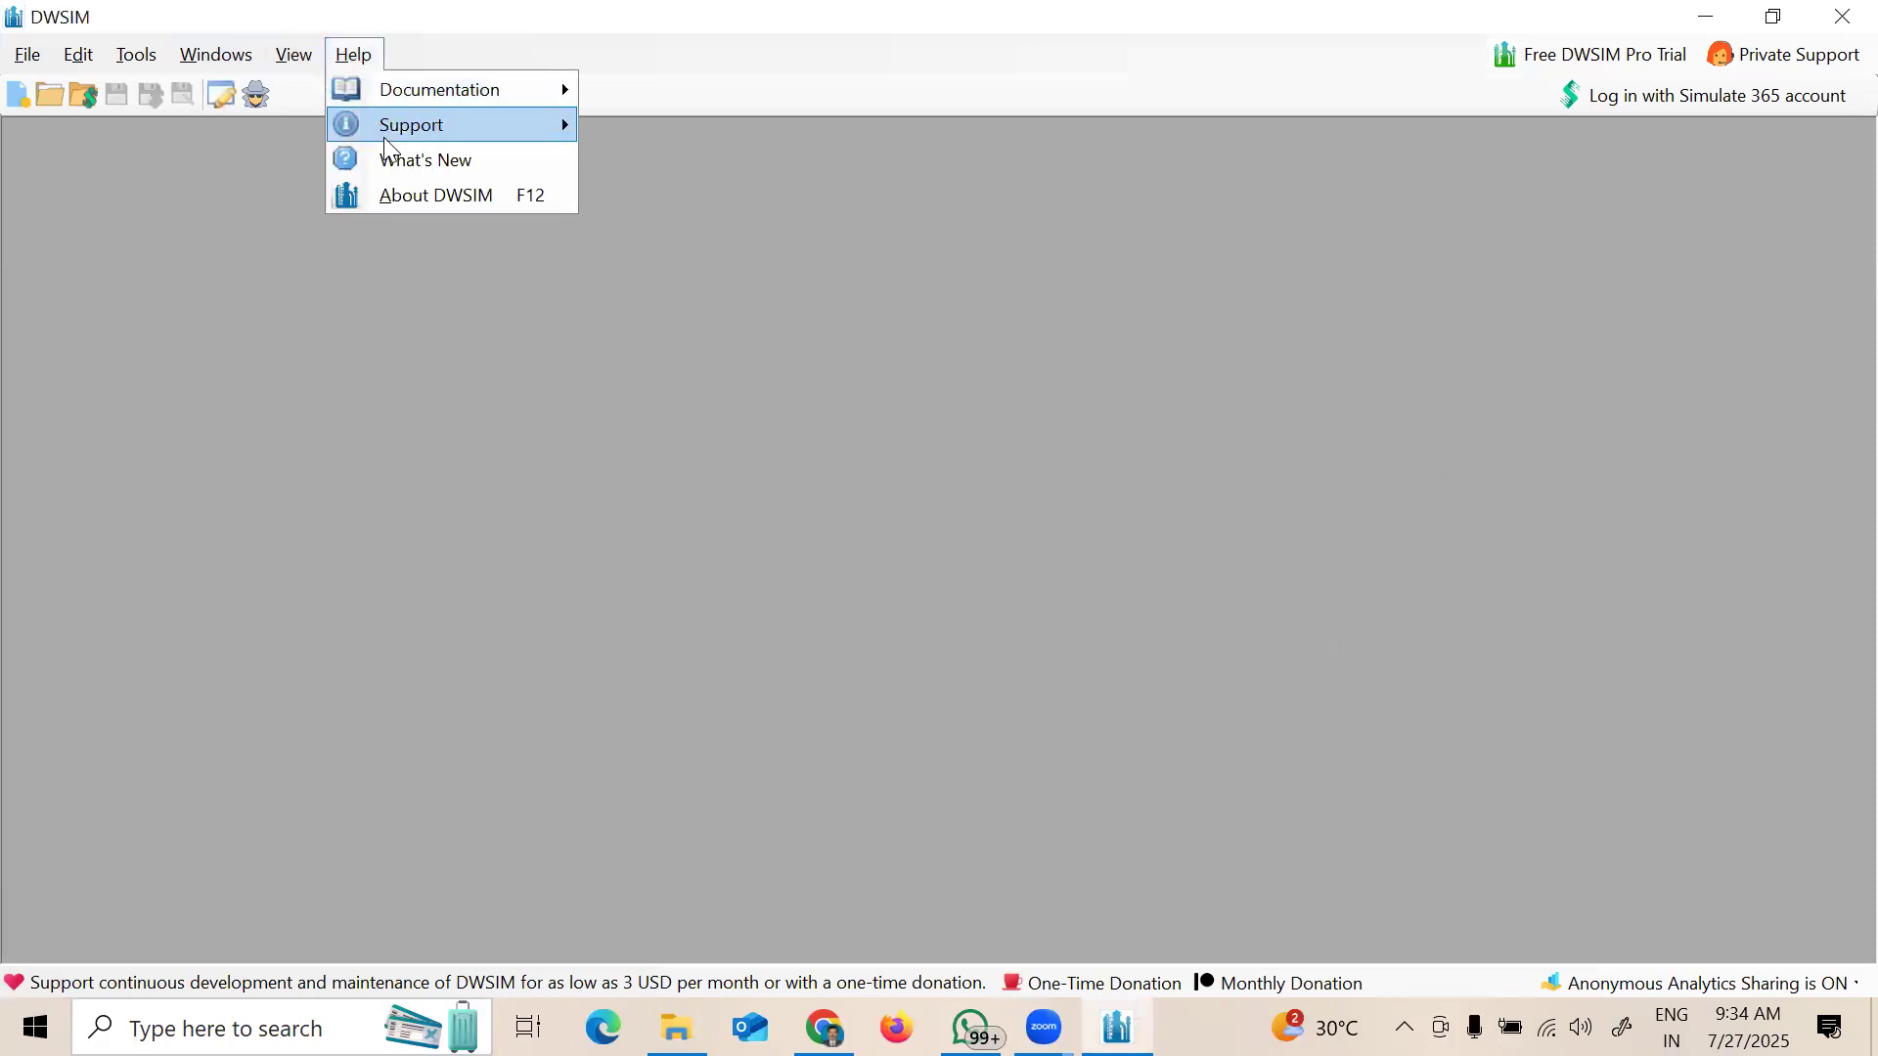
{"action": "left_click", "coordinate": [445, 200]}
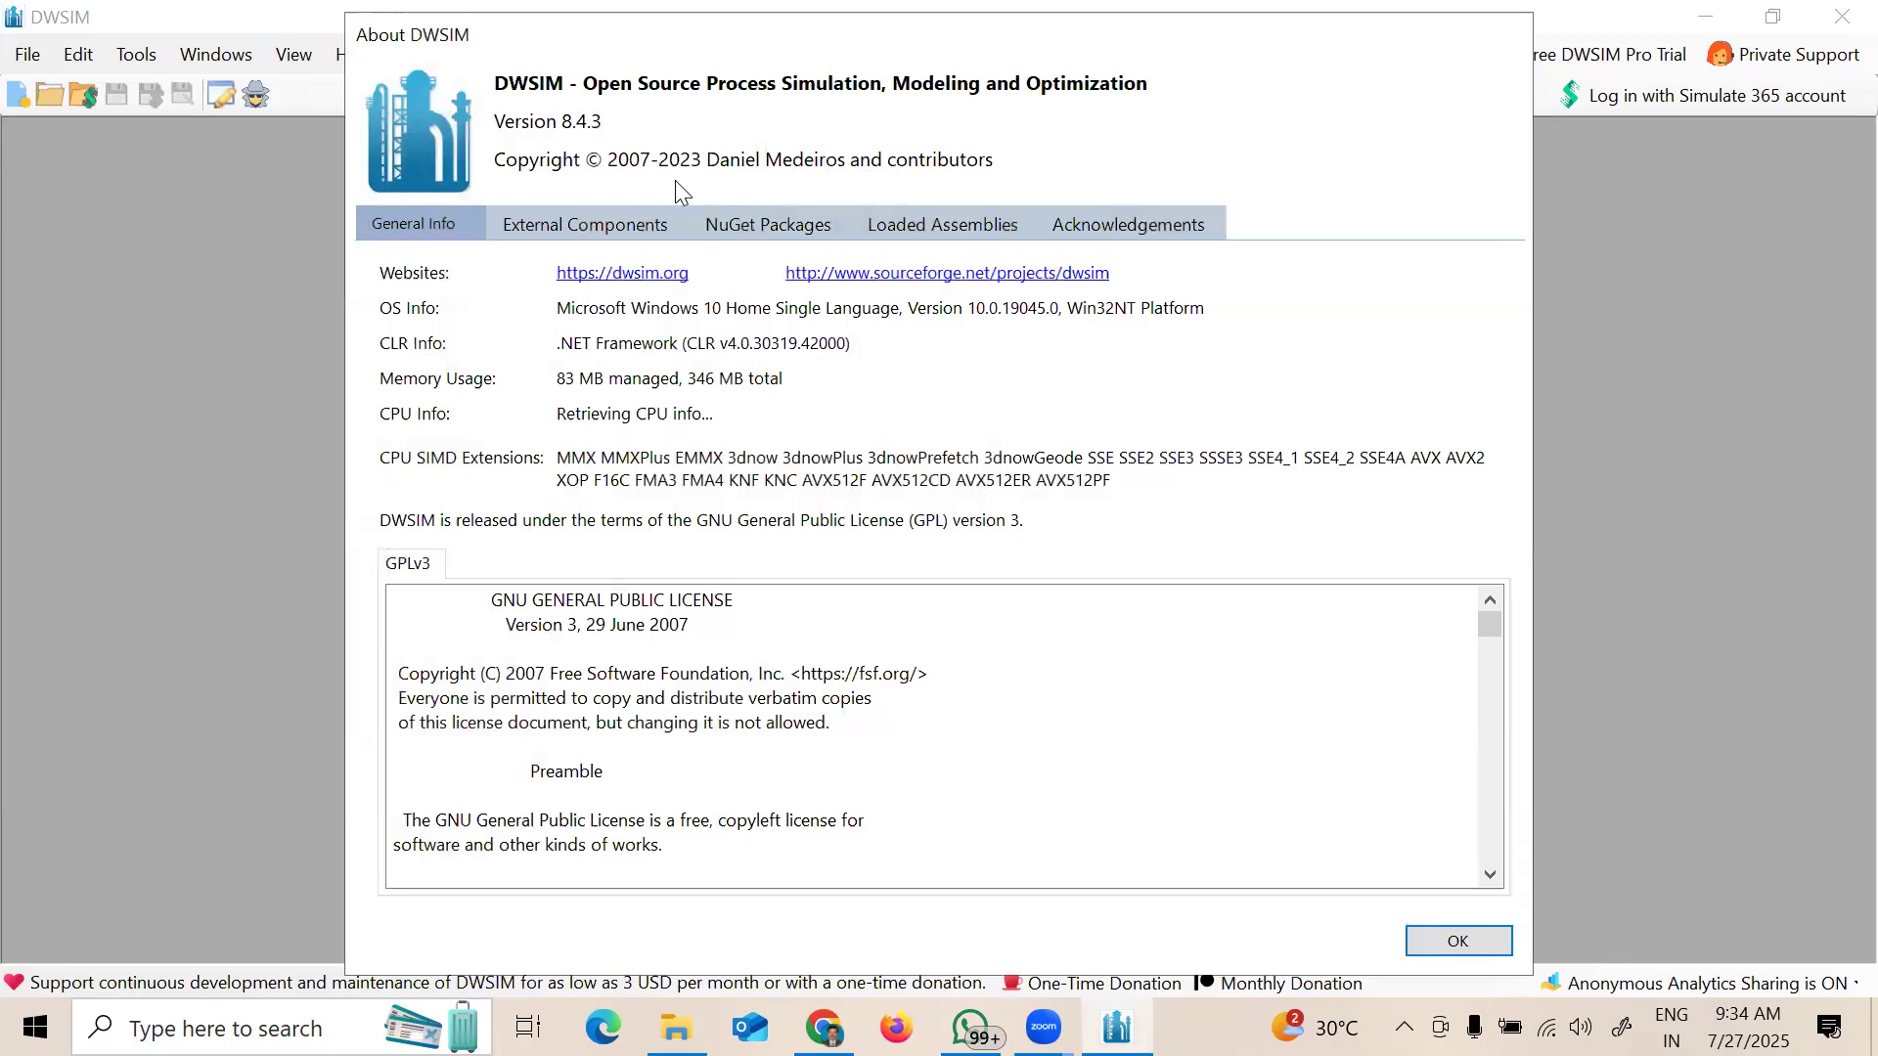
{"action": "left_click", "coordinate": [102, 215]}
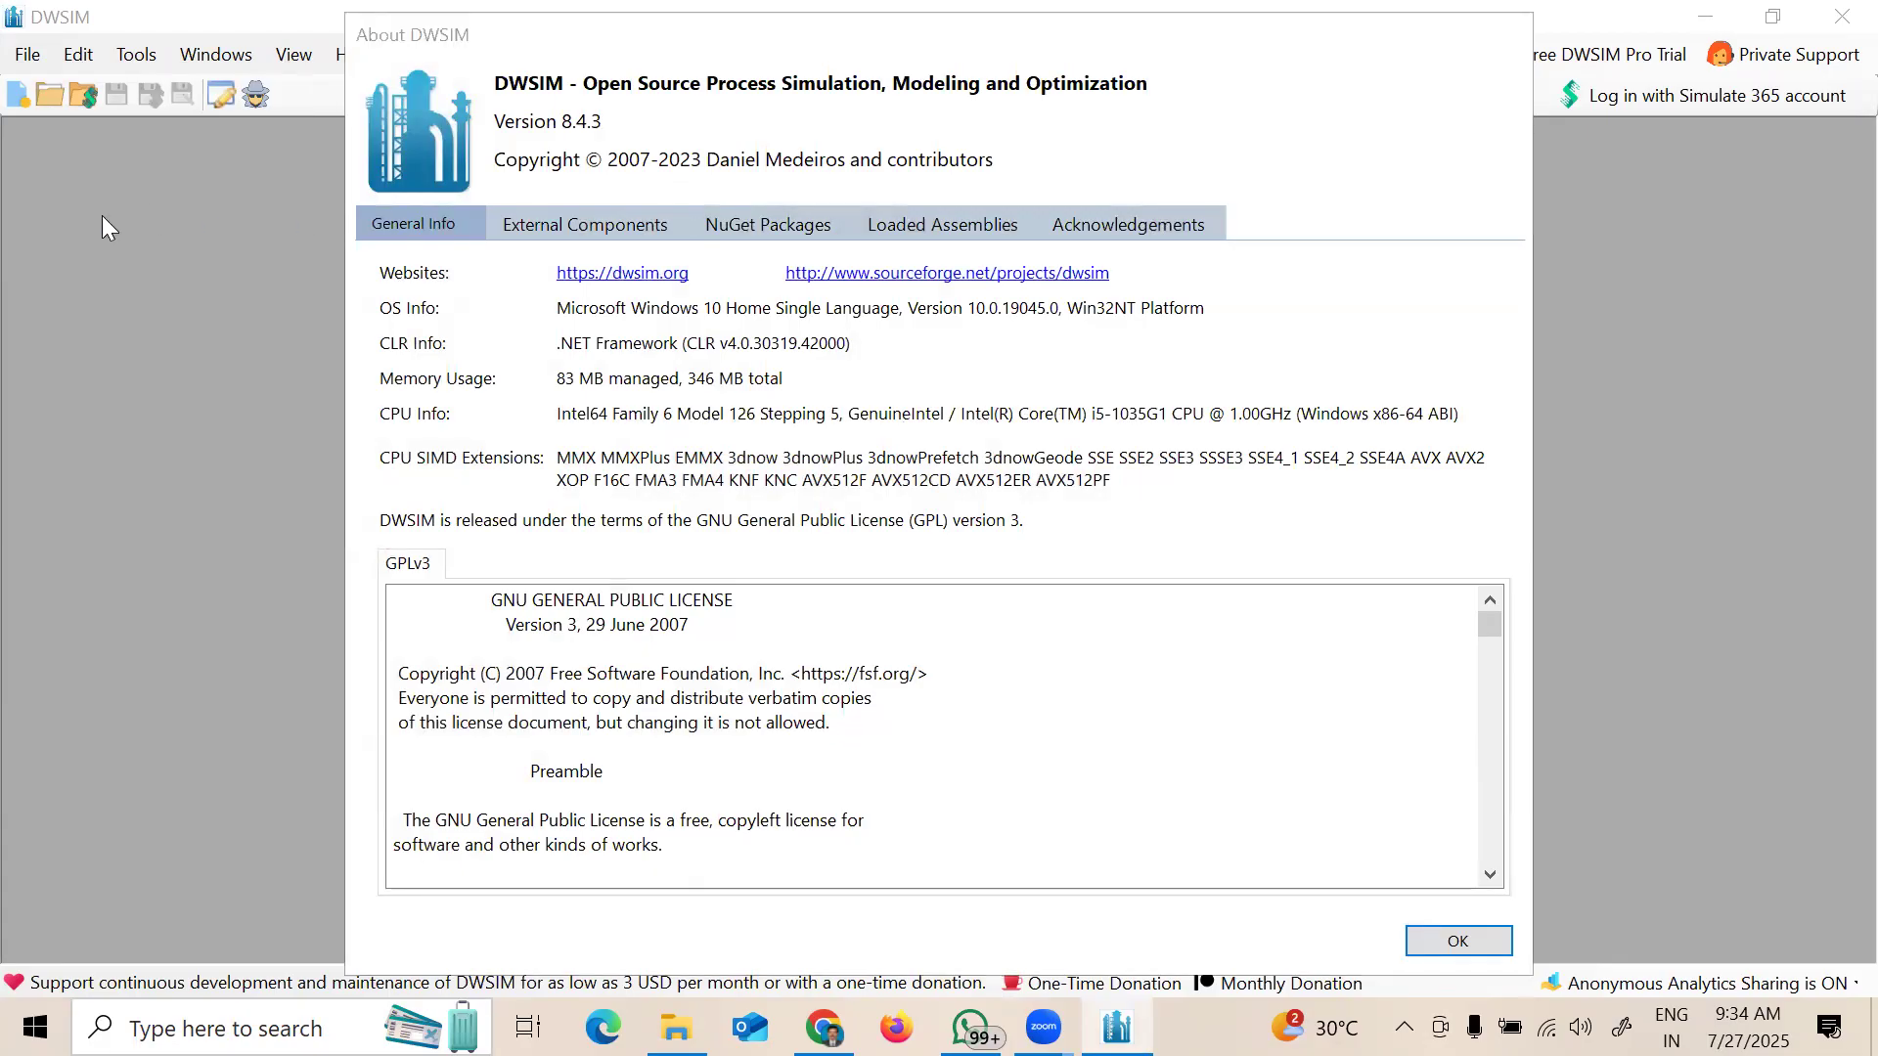
{"action": "mouse_move", "coordinate": [625, 114]}
{"action": "left_mouse_down"}
{"action": "mouse_move", "coordinate": [604, 103]}
{"action": "mouse_move", "coordinate": [621, 144]}
{"action": "mouse_move", "coordinate": [623, 111]}
{"action": "left_mouse_up"}
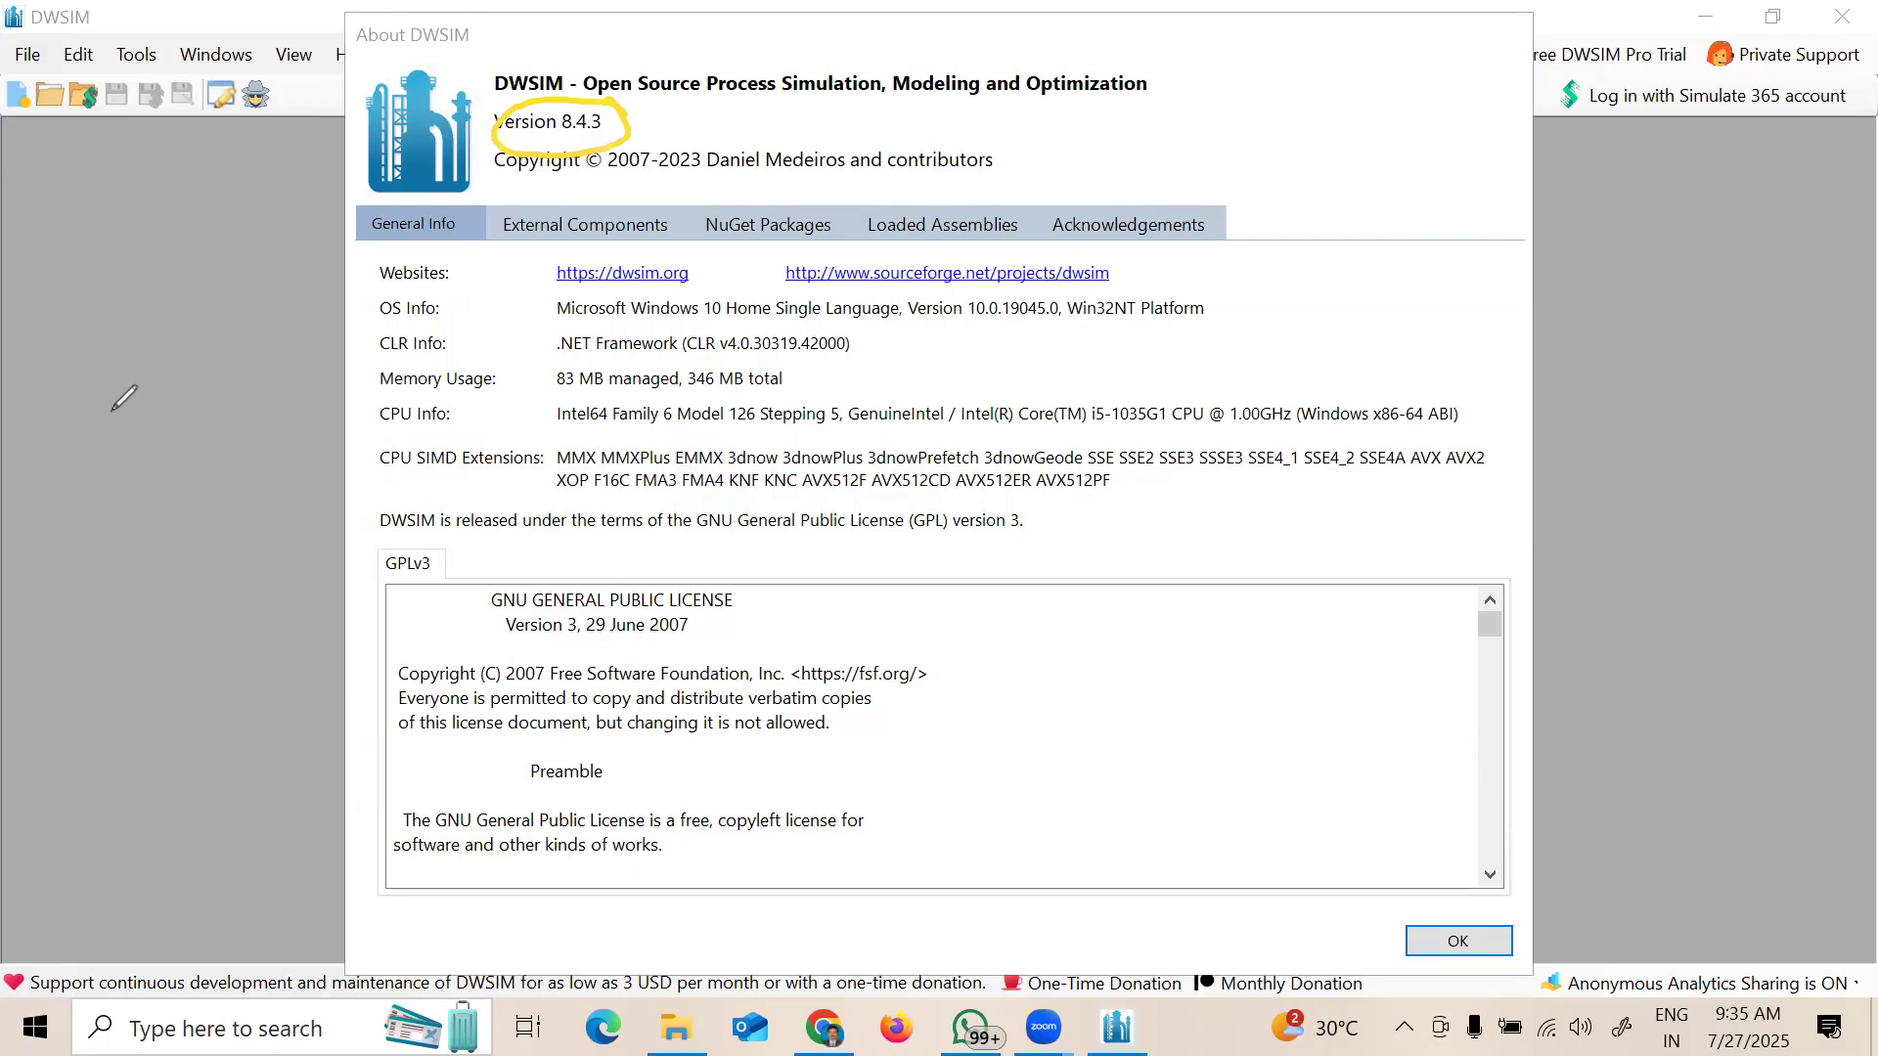
{"action": "left_click_drag", "start_coordinate": [725, 131], "coordinate": [668, 140]}
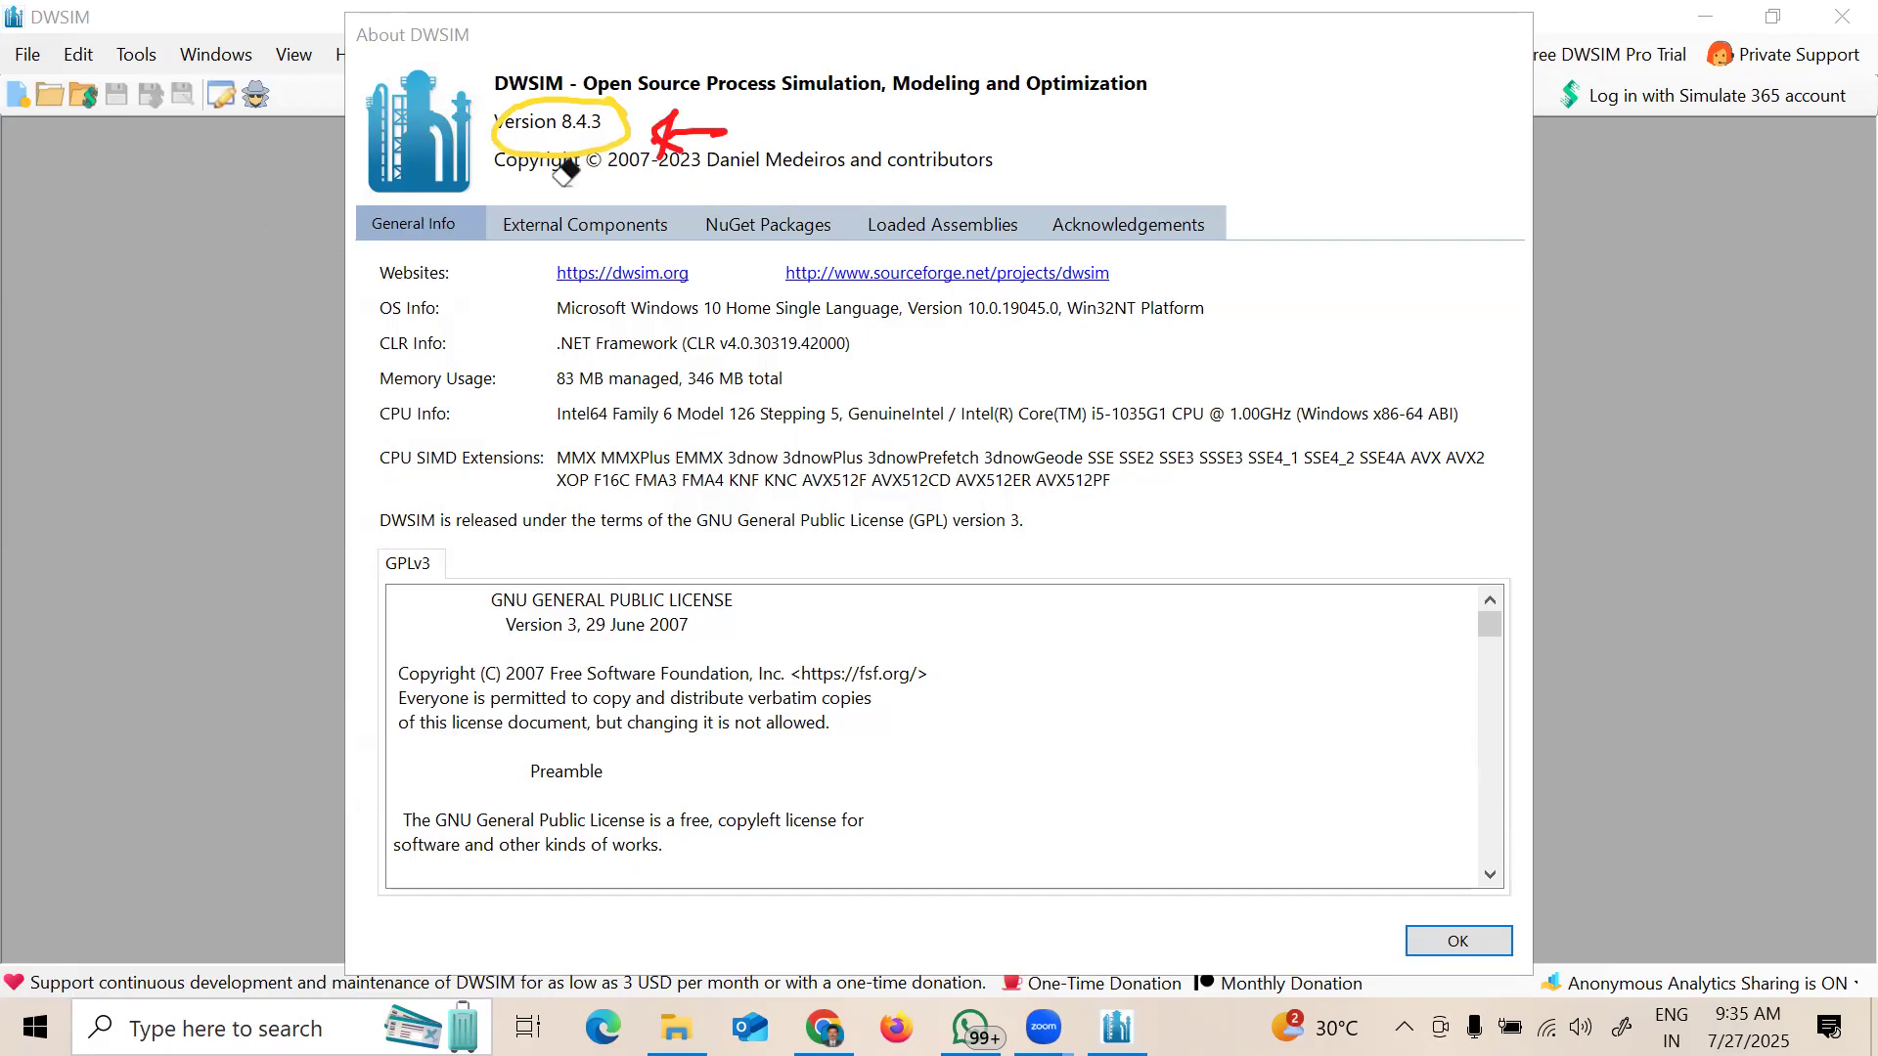
{"action": "left_click_drag", "start_coordinate": [566, 173], "coordinate": [685, 134]}
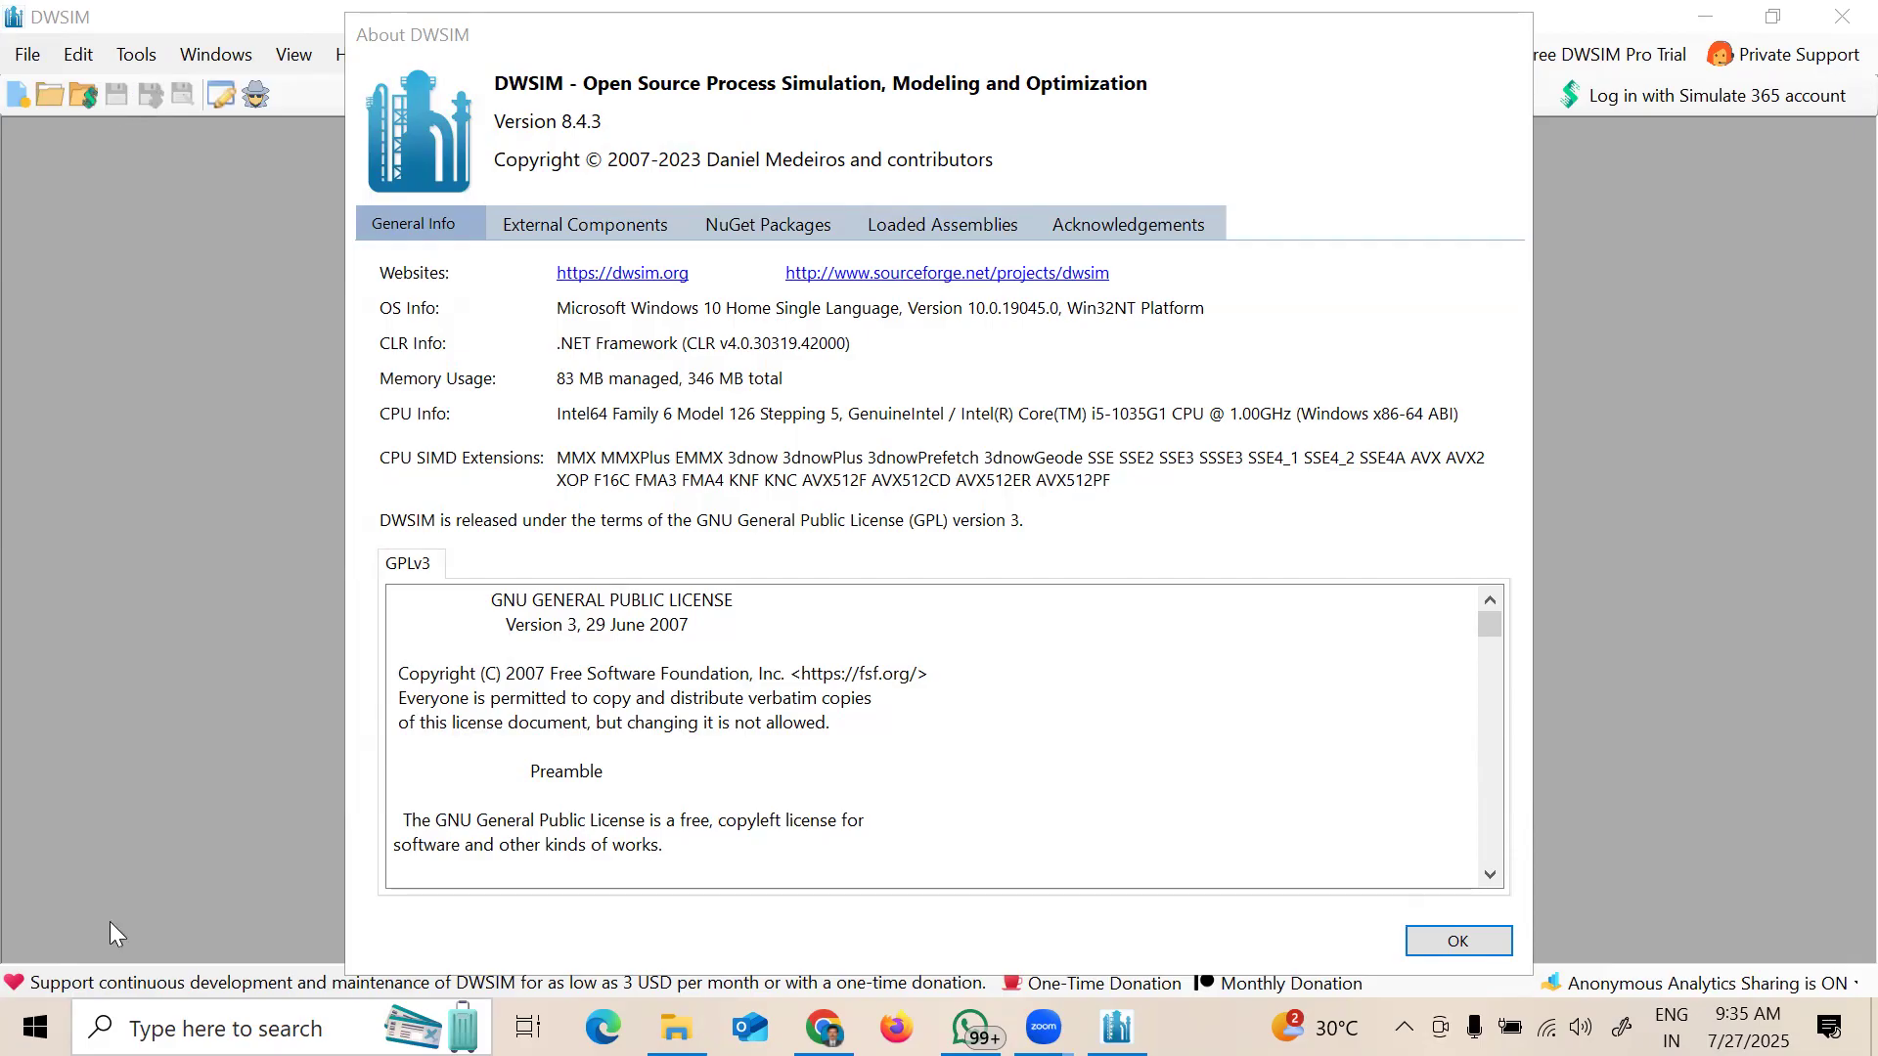
Step: Close About, underline the Simulation Configuration Wizard title, mark its setup steps, then erase the ink
{"action": "left_click", "coordinate": [1473, 944]}
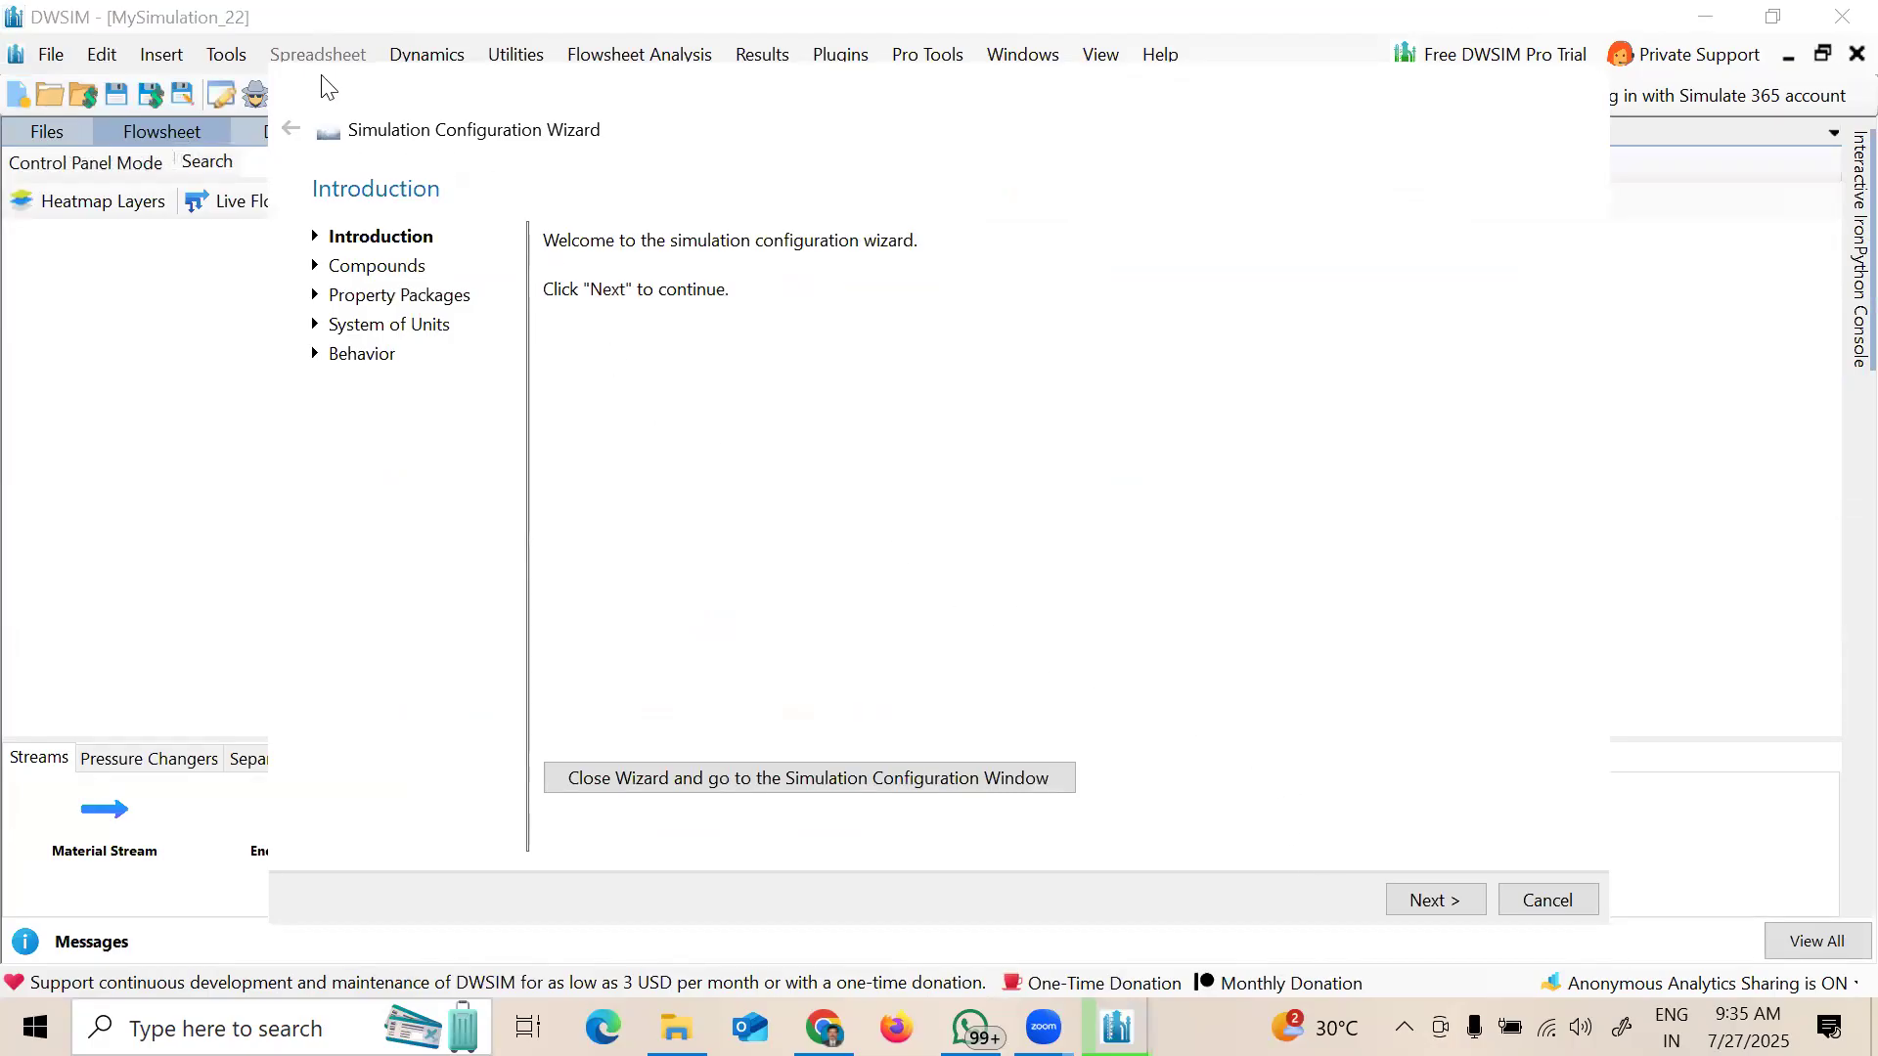
{"action": "left_click_drag", "start_coordinate": [349, 157], "coordinate": [420, 155]}
{"action": "left_click_drag", "start_coordinate": [582, 155], "coordinate": [598, 157]}
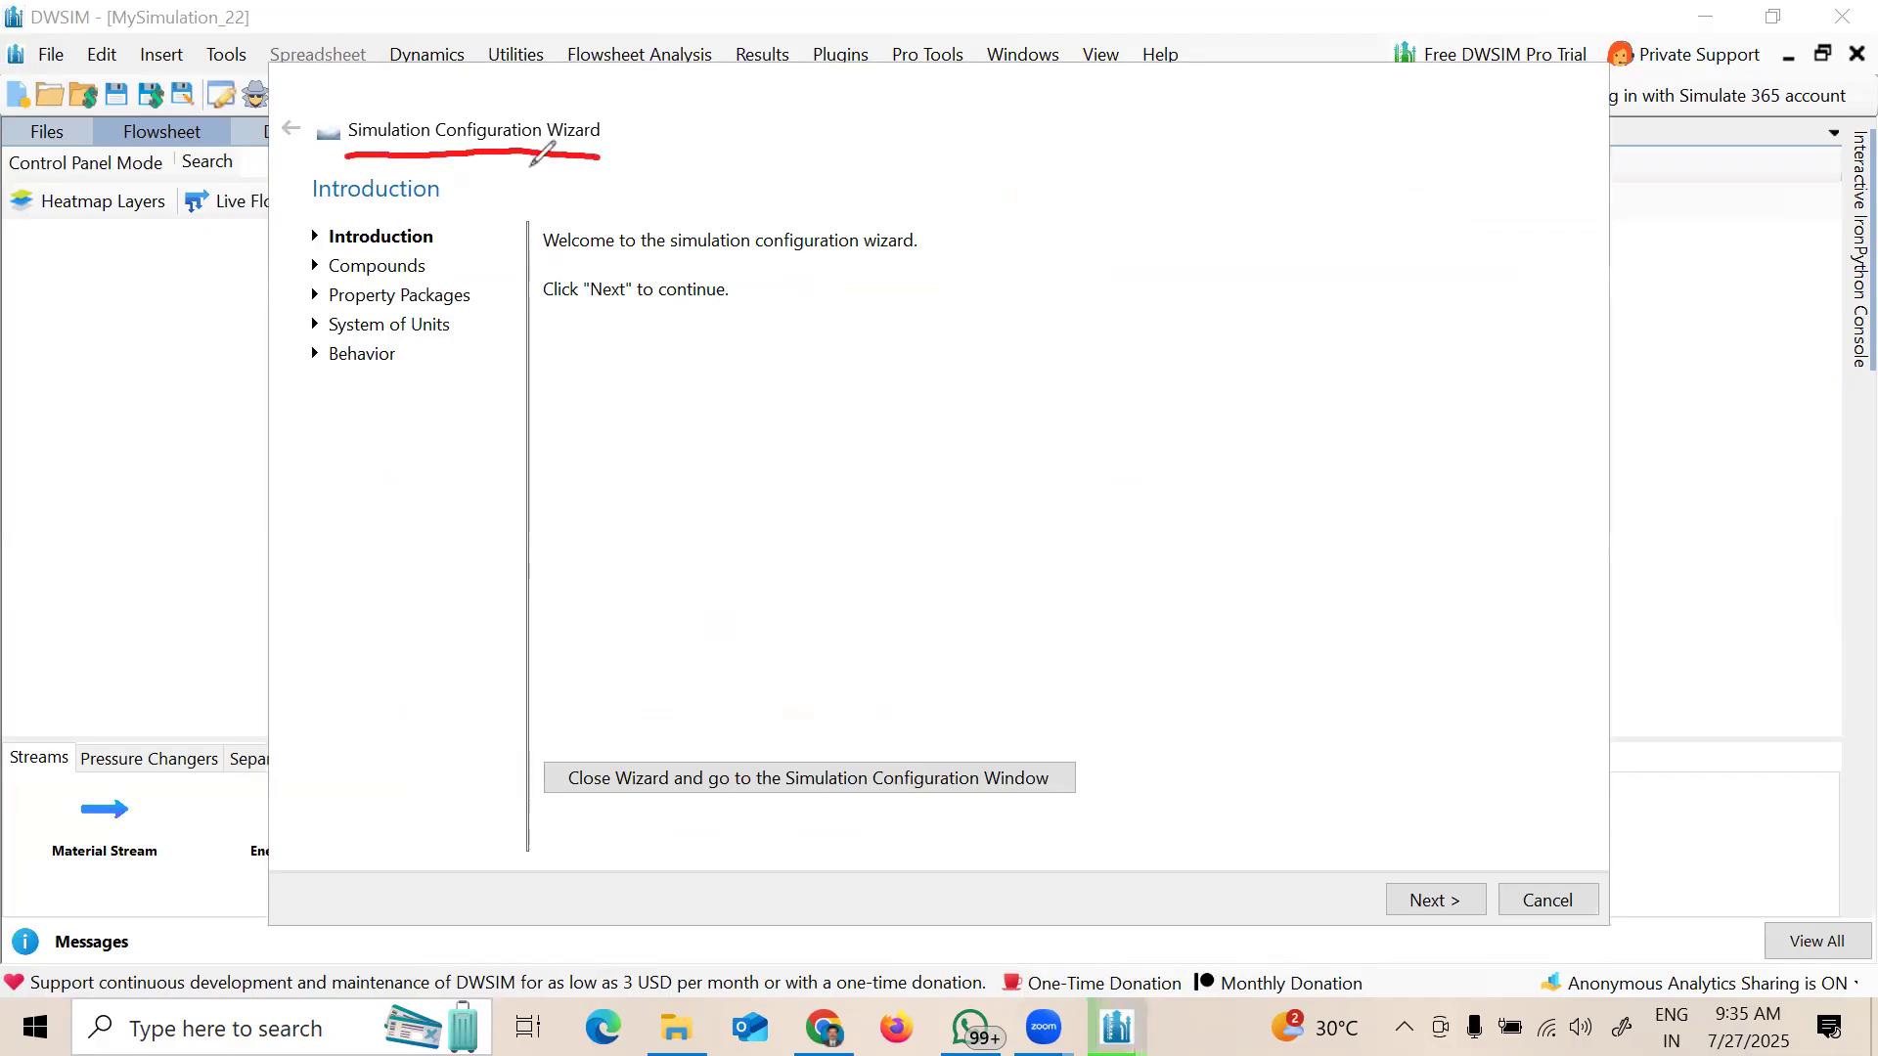
{"action": "left_click_drag", "start_coordinate": [462, 170], "coordinate": [572, 176]}
{"action": "mouse_move", "coordinate": [449, 237]}
{"action": "left_mouse_down"}
{"action": "mouse_move", "coordinate": [482, 216]}
{"action": "mouse_move", "coordinate": [475, 251]}
{"action": "mouse_move", "coordinate": [507, 280]}
{"action": "mouse_move", "coordinate": [446, 356]}
{"action": "left_mouse_up"}
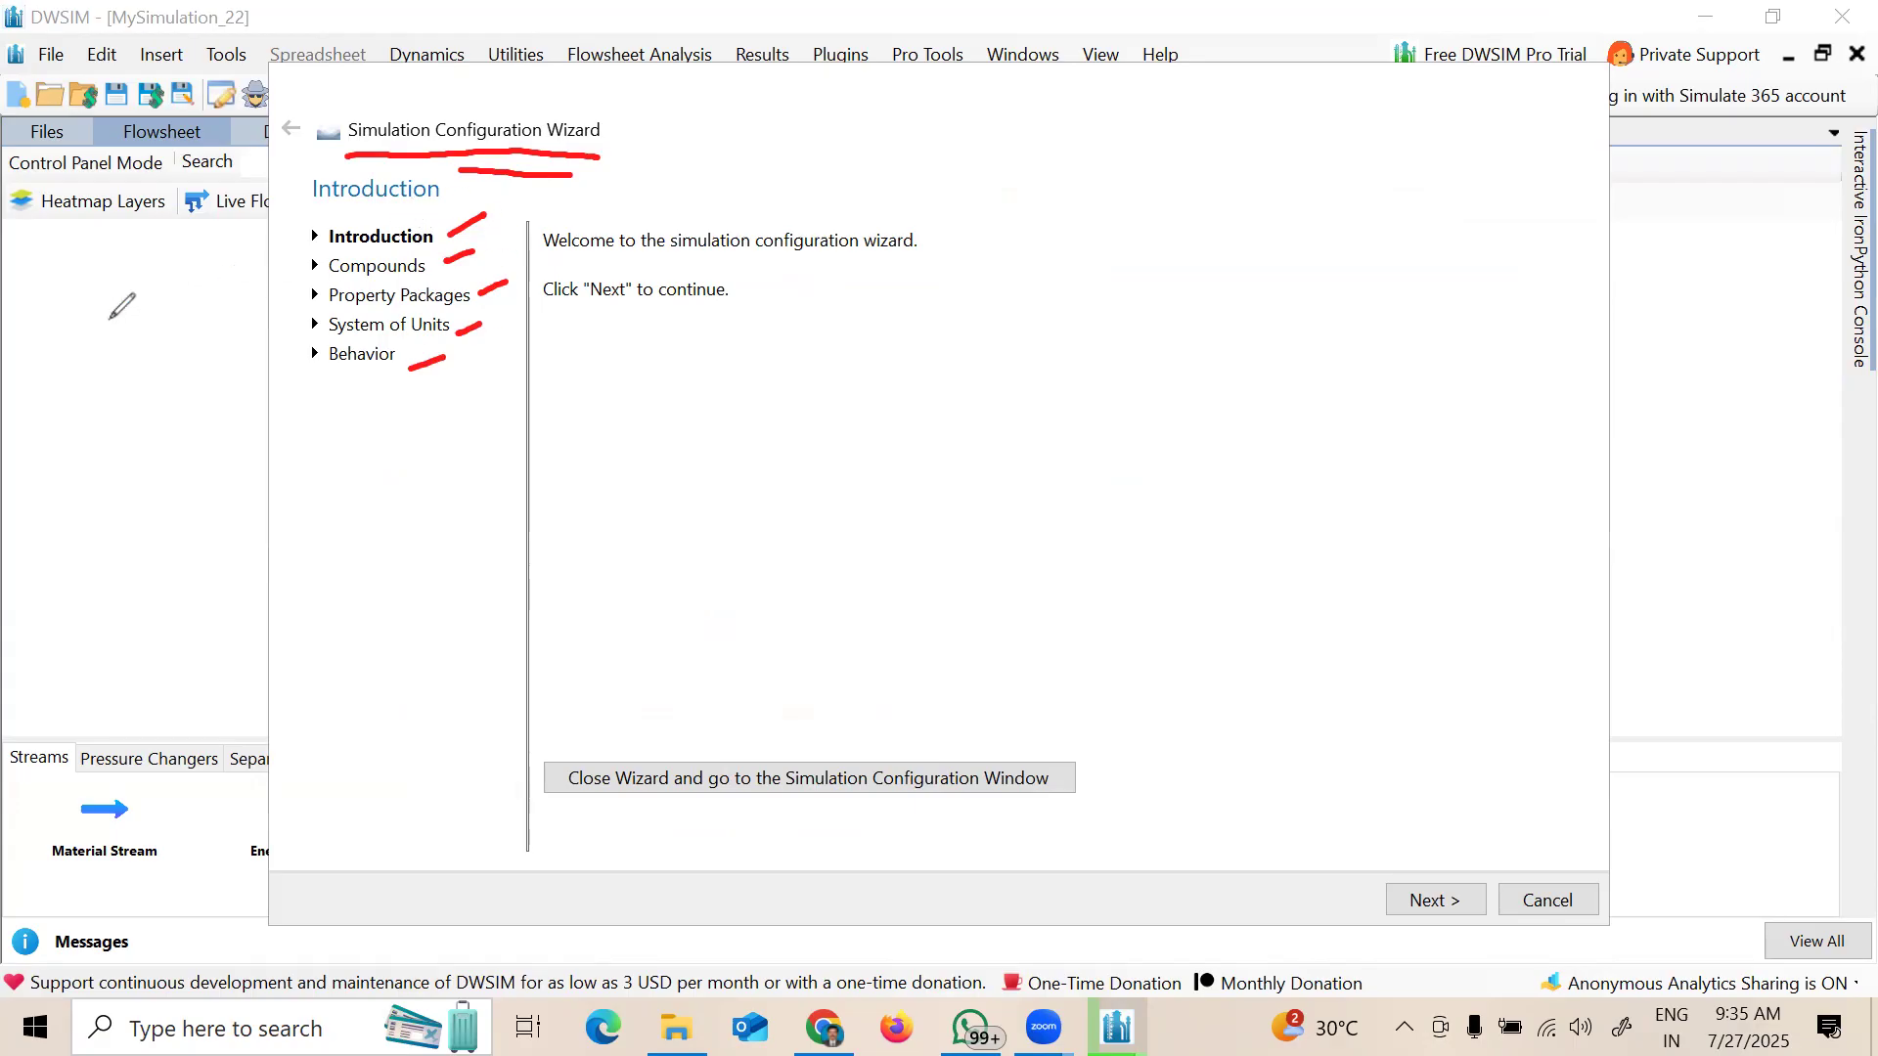
{"action": "mouse_move", "coordinate": [456, 207]}
{"action": "left_mouse_down"}
{"action": "mouse_move", "coordinate": [470, 329]}
{"action": "mouse_move", "coordinate": [412, 374]}
{"action": "left_mouse_up"}
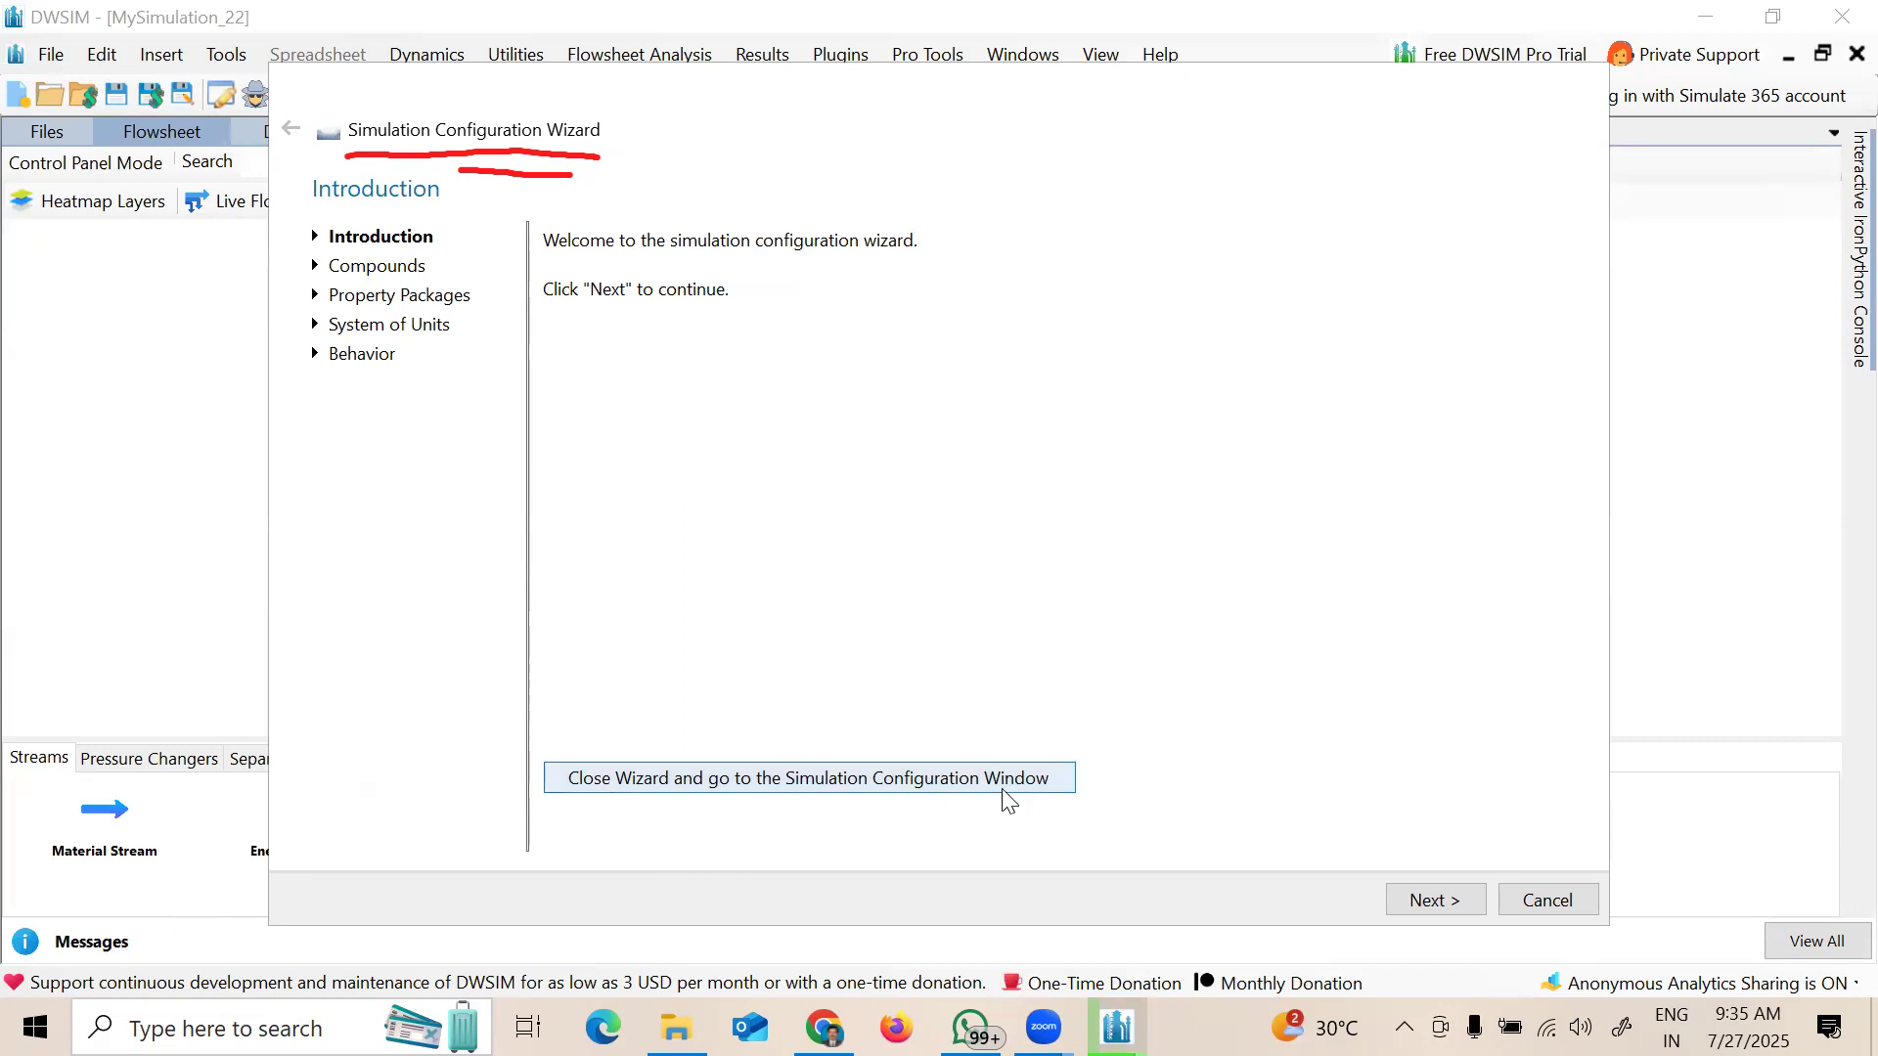
Step: Advance the wizard to the Compounds page, circle its selection instructions, then clear the ink
{"action": "left_click", "coordinate": [1435, 900]}
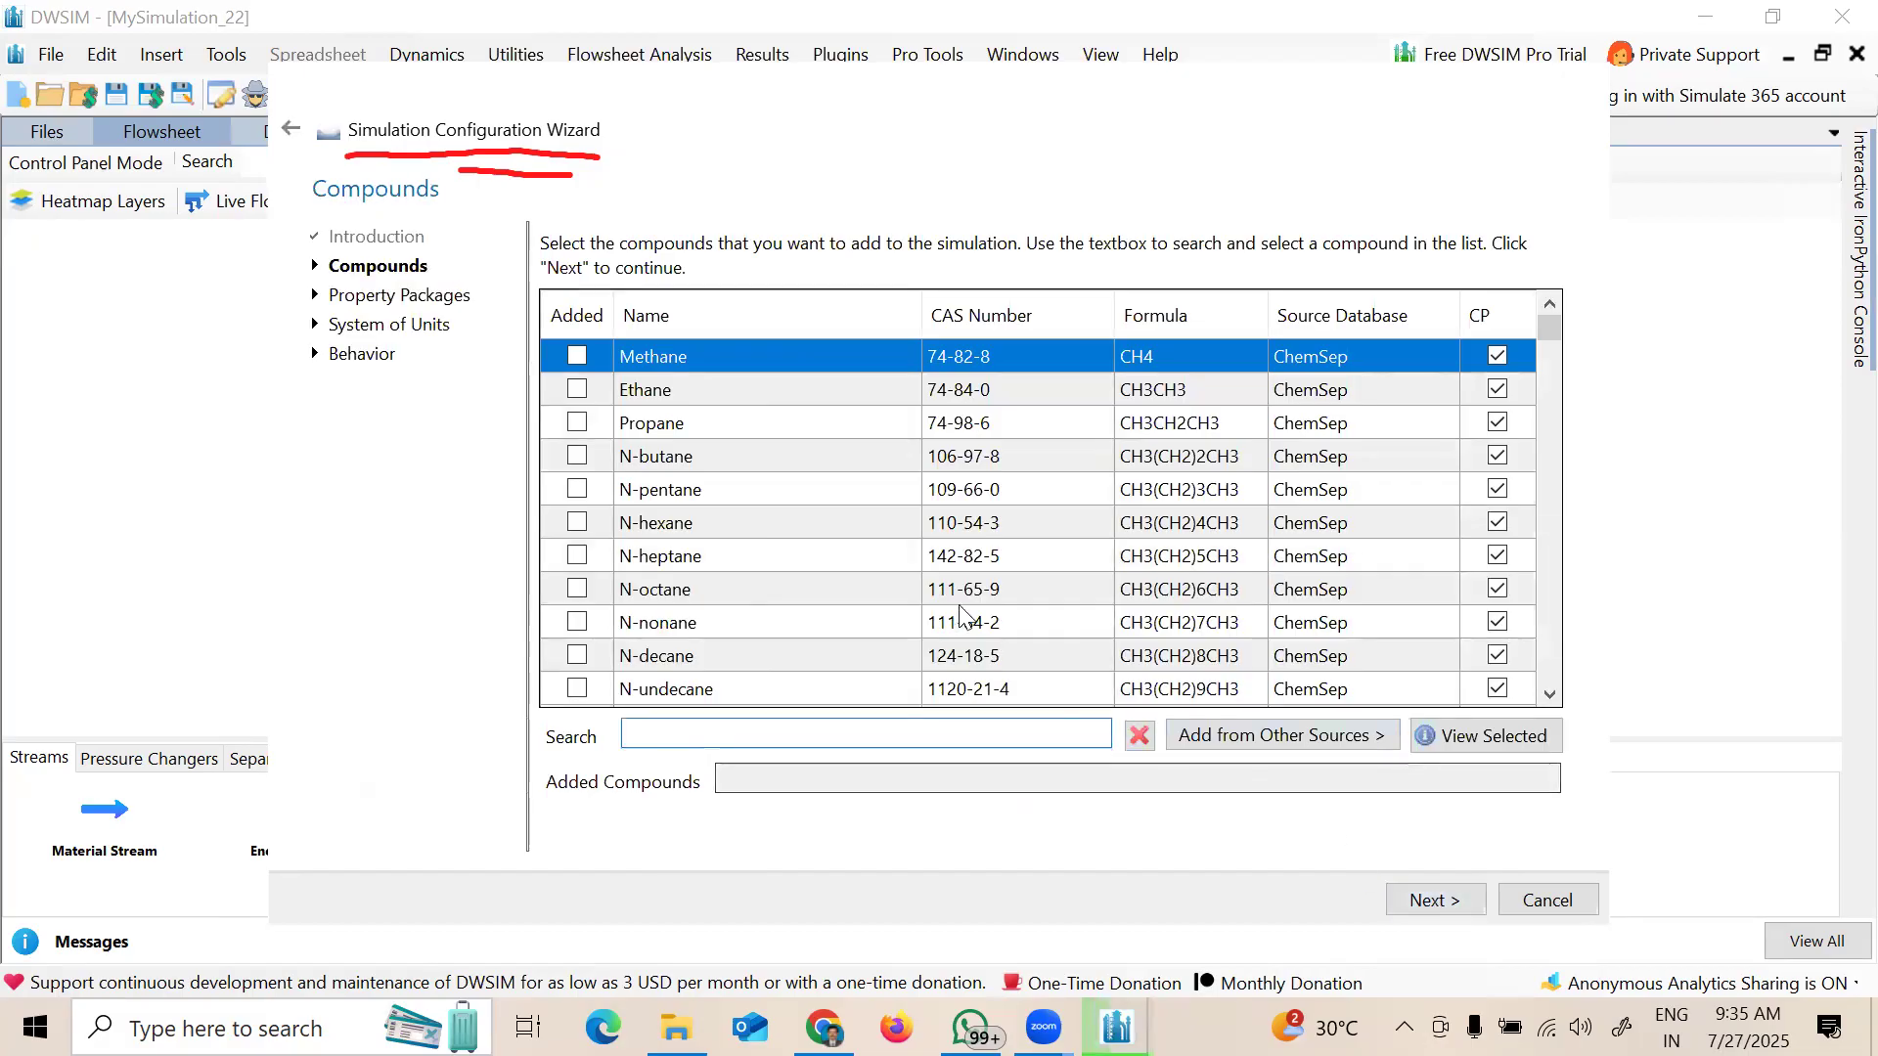
{"action": "left_click", "coordinate": [755, 734]}
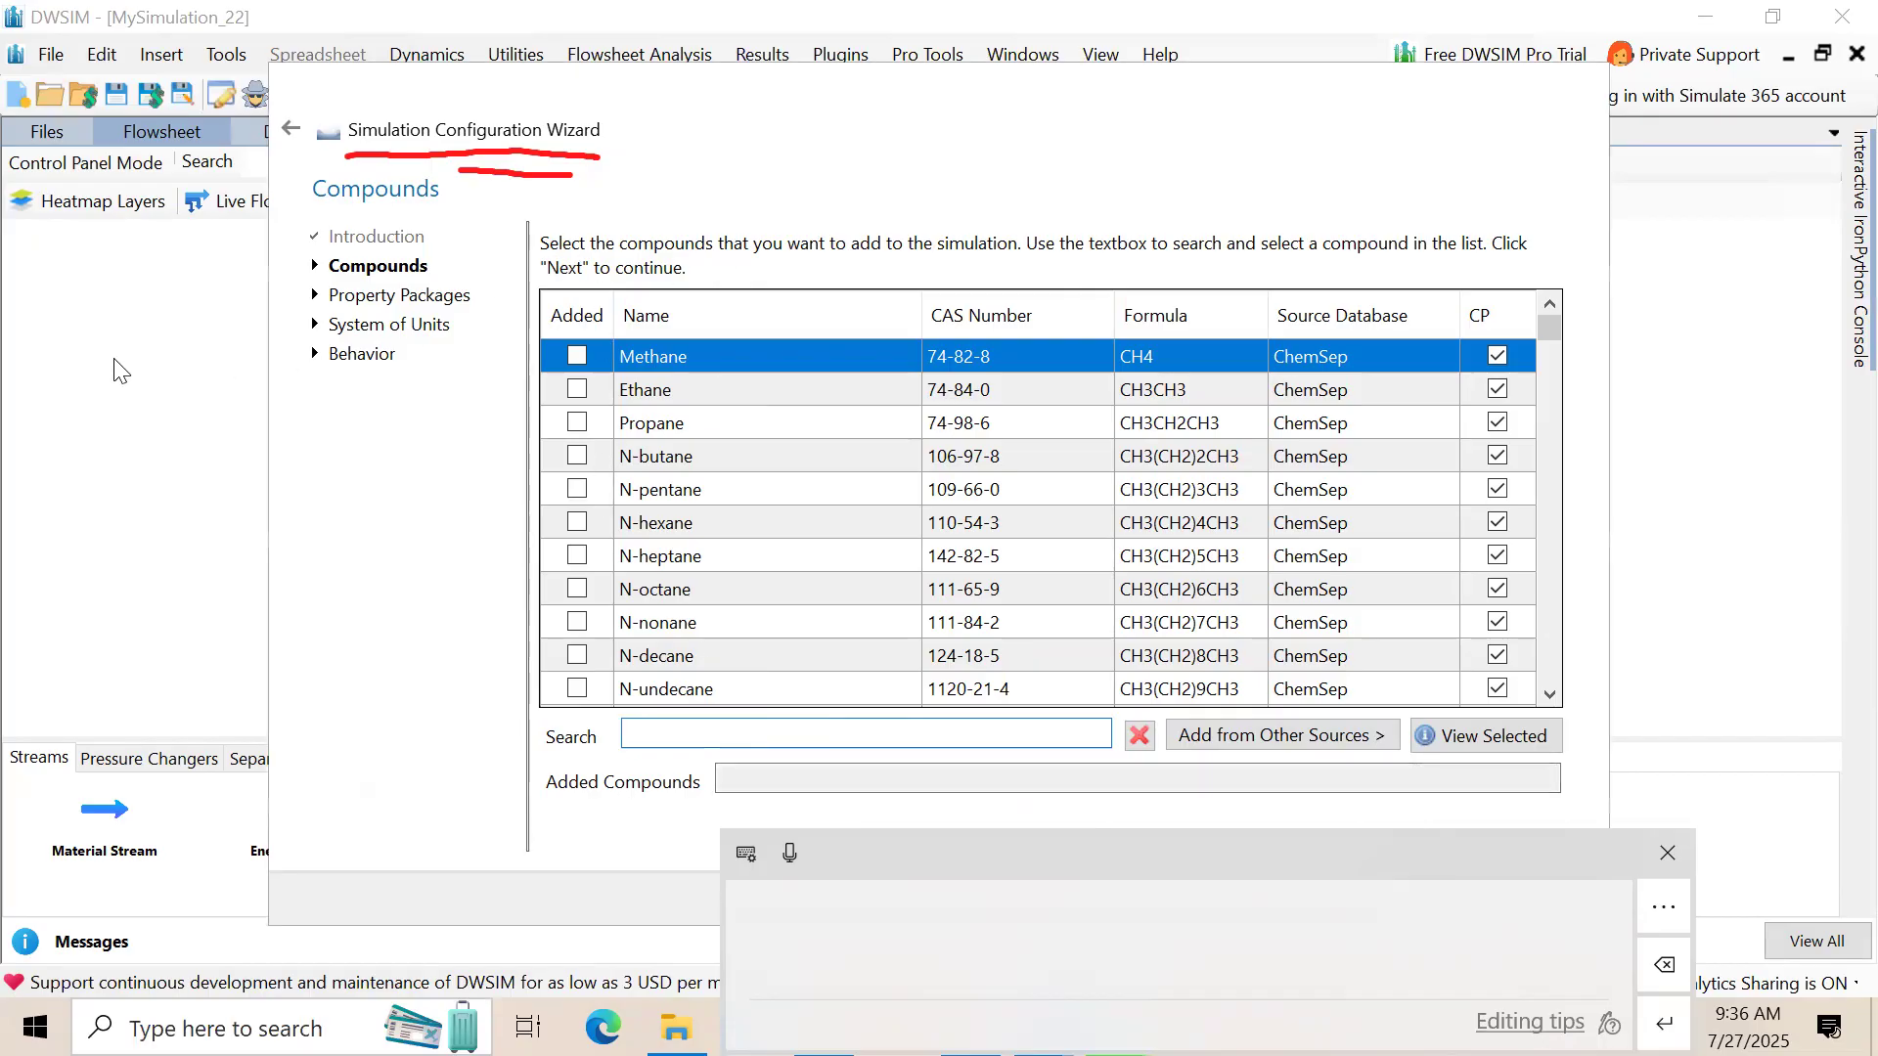
{"action": "left_click_drag", "start_coordinate": [618, 209], "coordinate": [647, 199]}
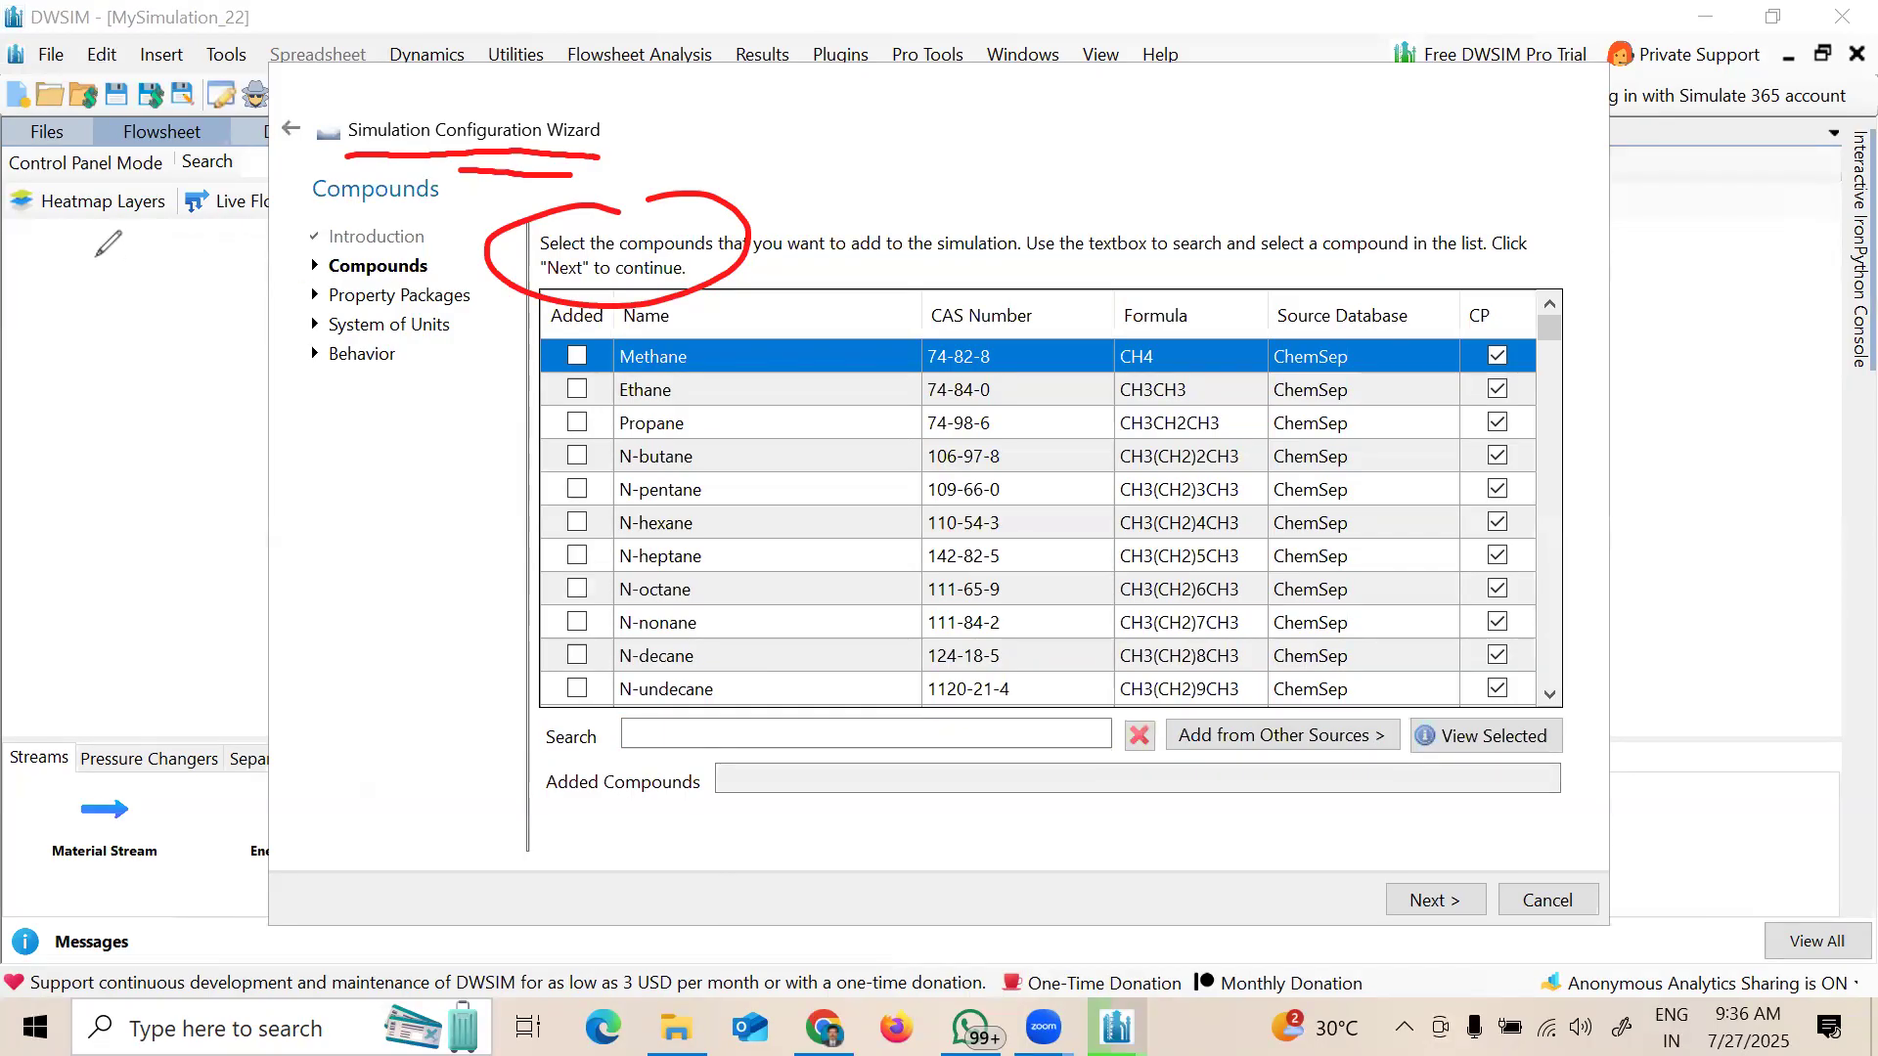
{"action": "left_click", "coordinate": [575, 224]}
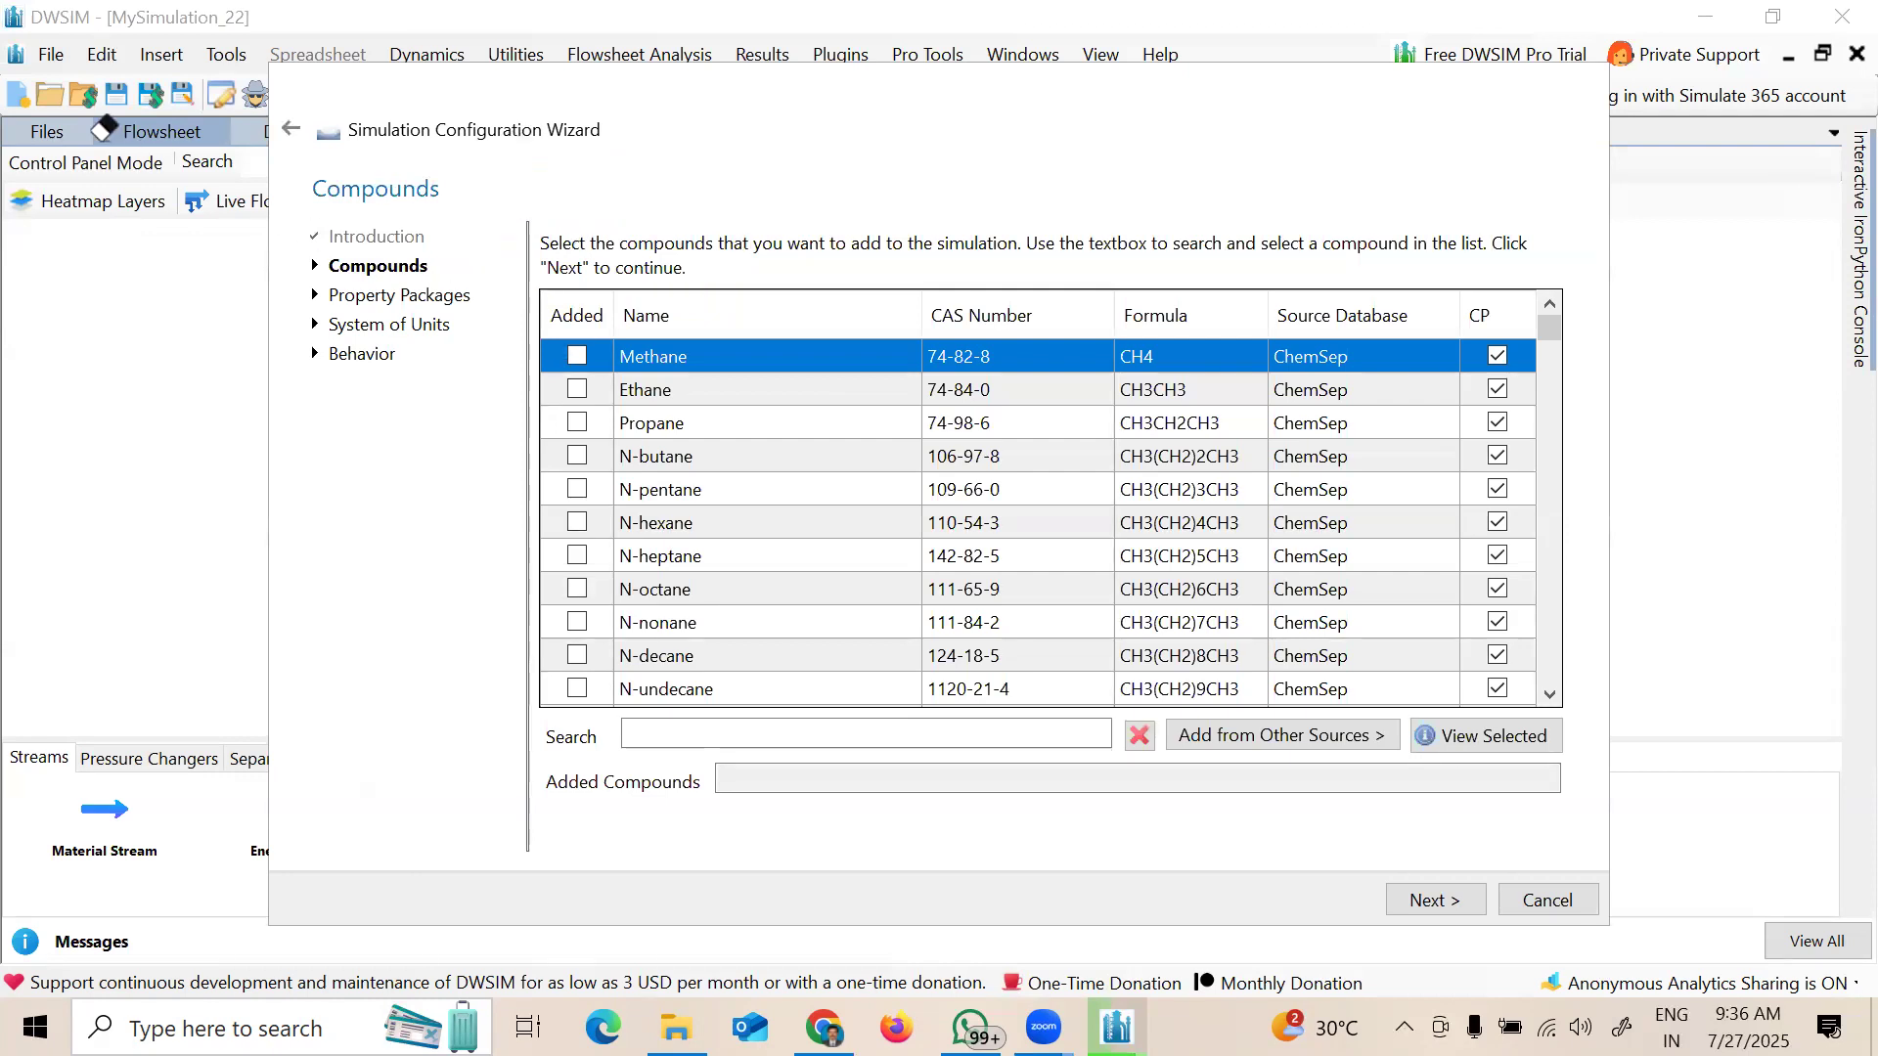
Step: Search for Toluene and tick its Added checkbox
{"action": "left_click", "coordinate": [842, 734]}
{"action": "type", "text": "t"}
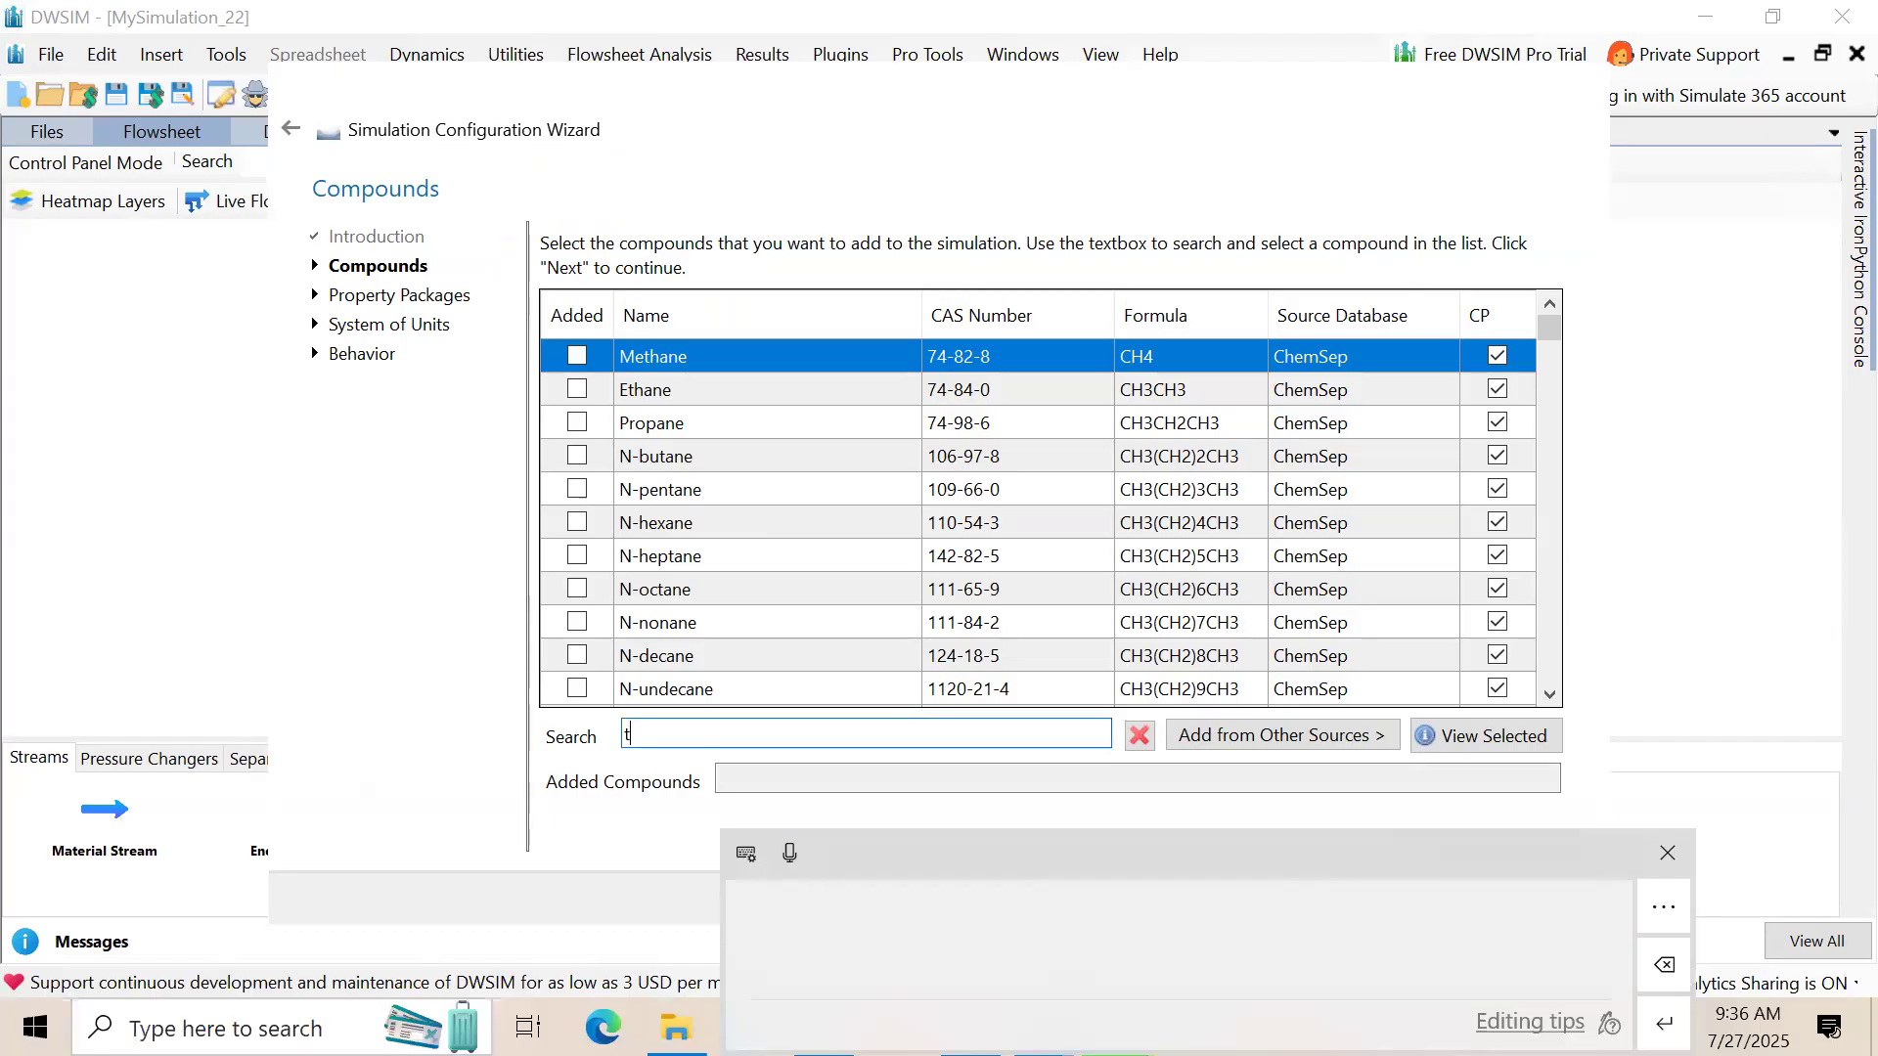
{"action": "type", "text": "OLUENE"}
{"action": "key", "text": "BackSpace"}
{"action": "key", "text": "BackSpace"}
{"action": "key", "text": "BackSpace"}
{"action": "key", "text": "BackSpace"}
{"action": "key", "text": "BackSpace"}
{"action": "key", "text": "BackSpace"}
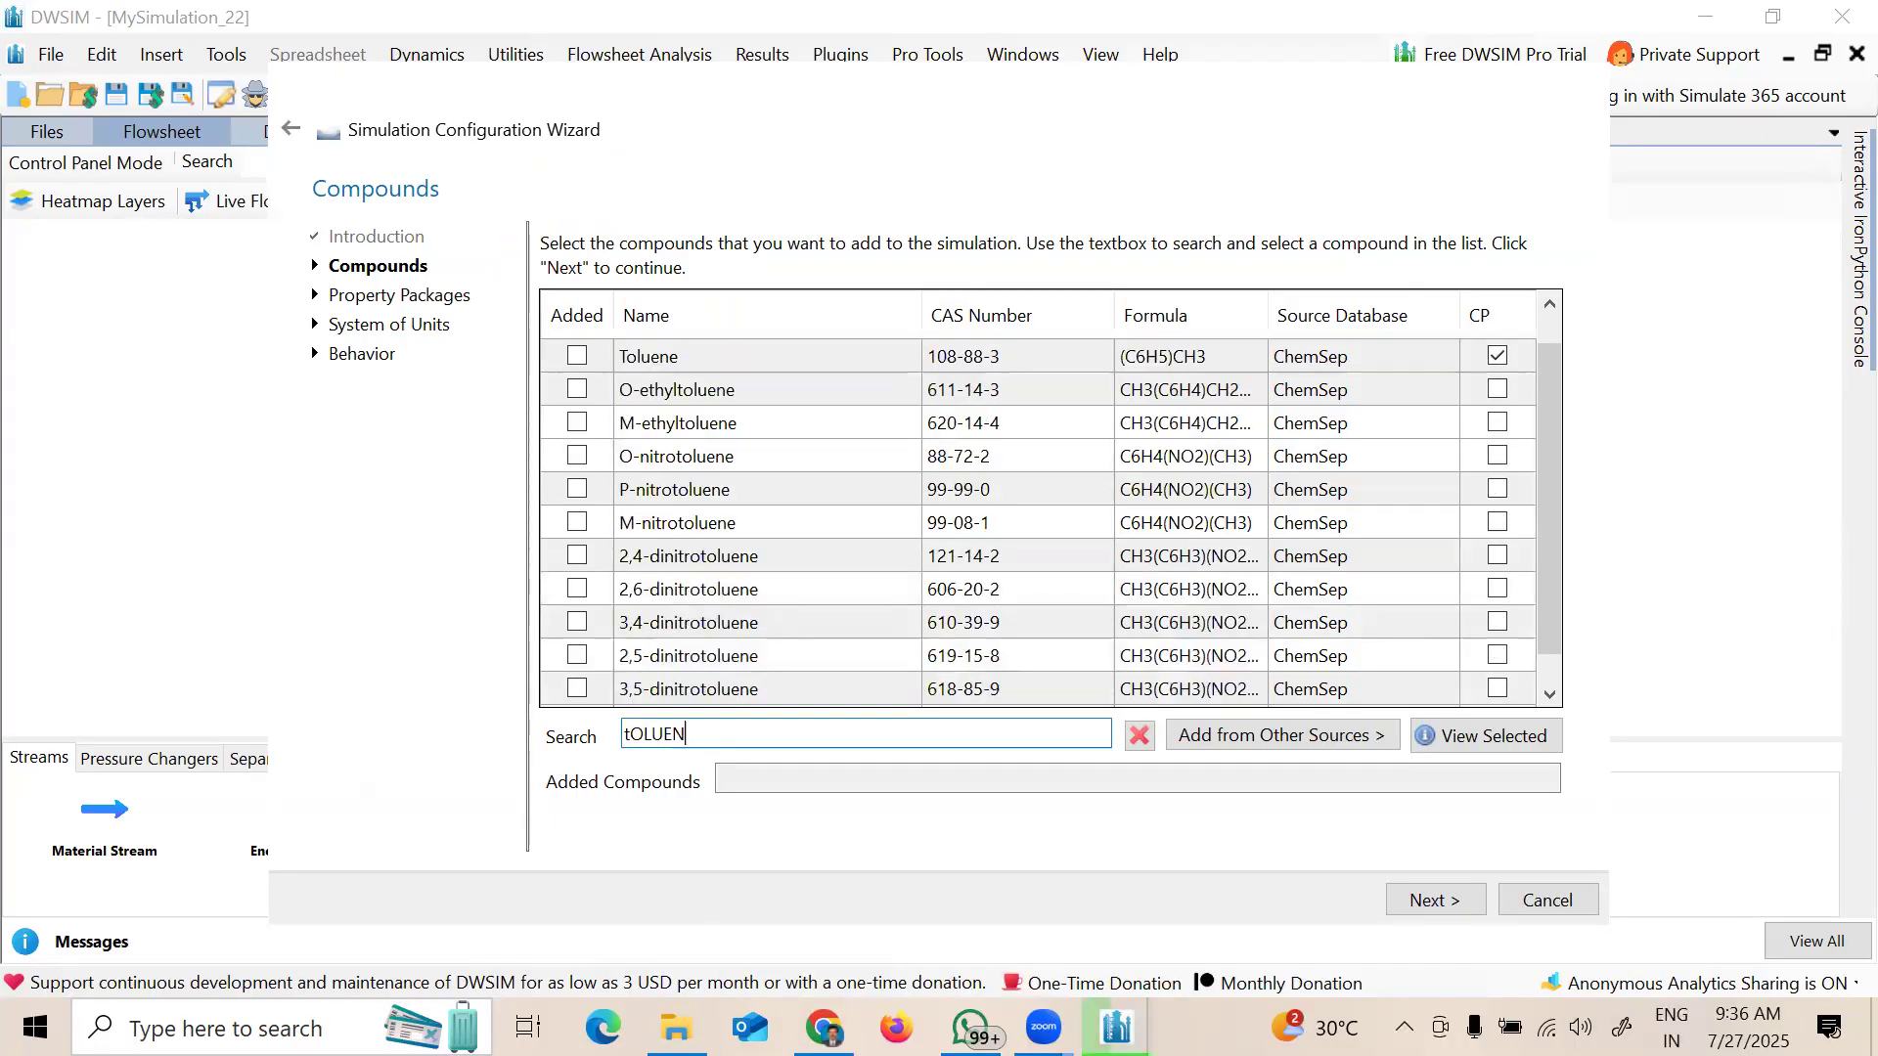
{"action": "type", "text": "To"}
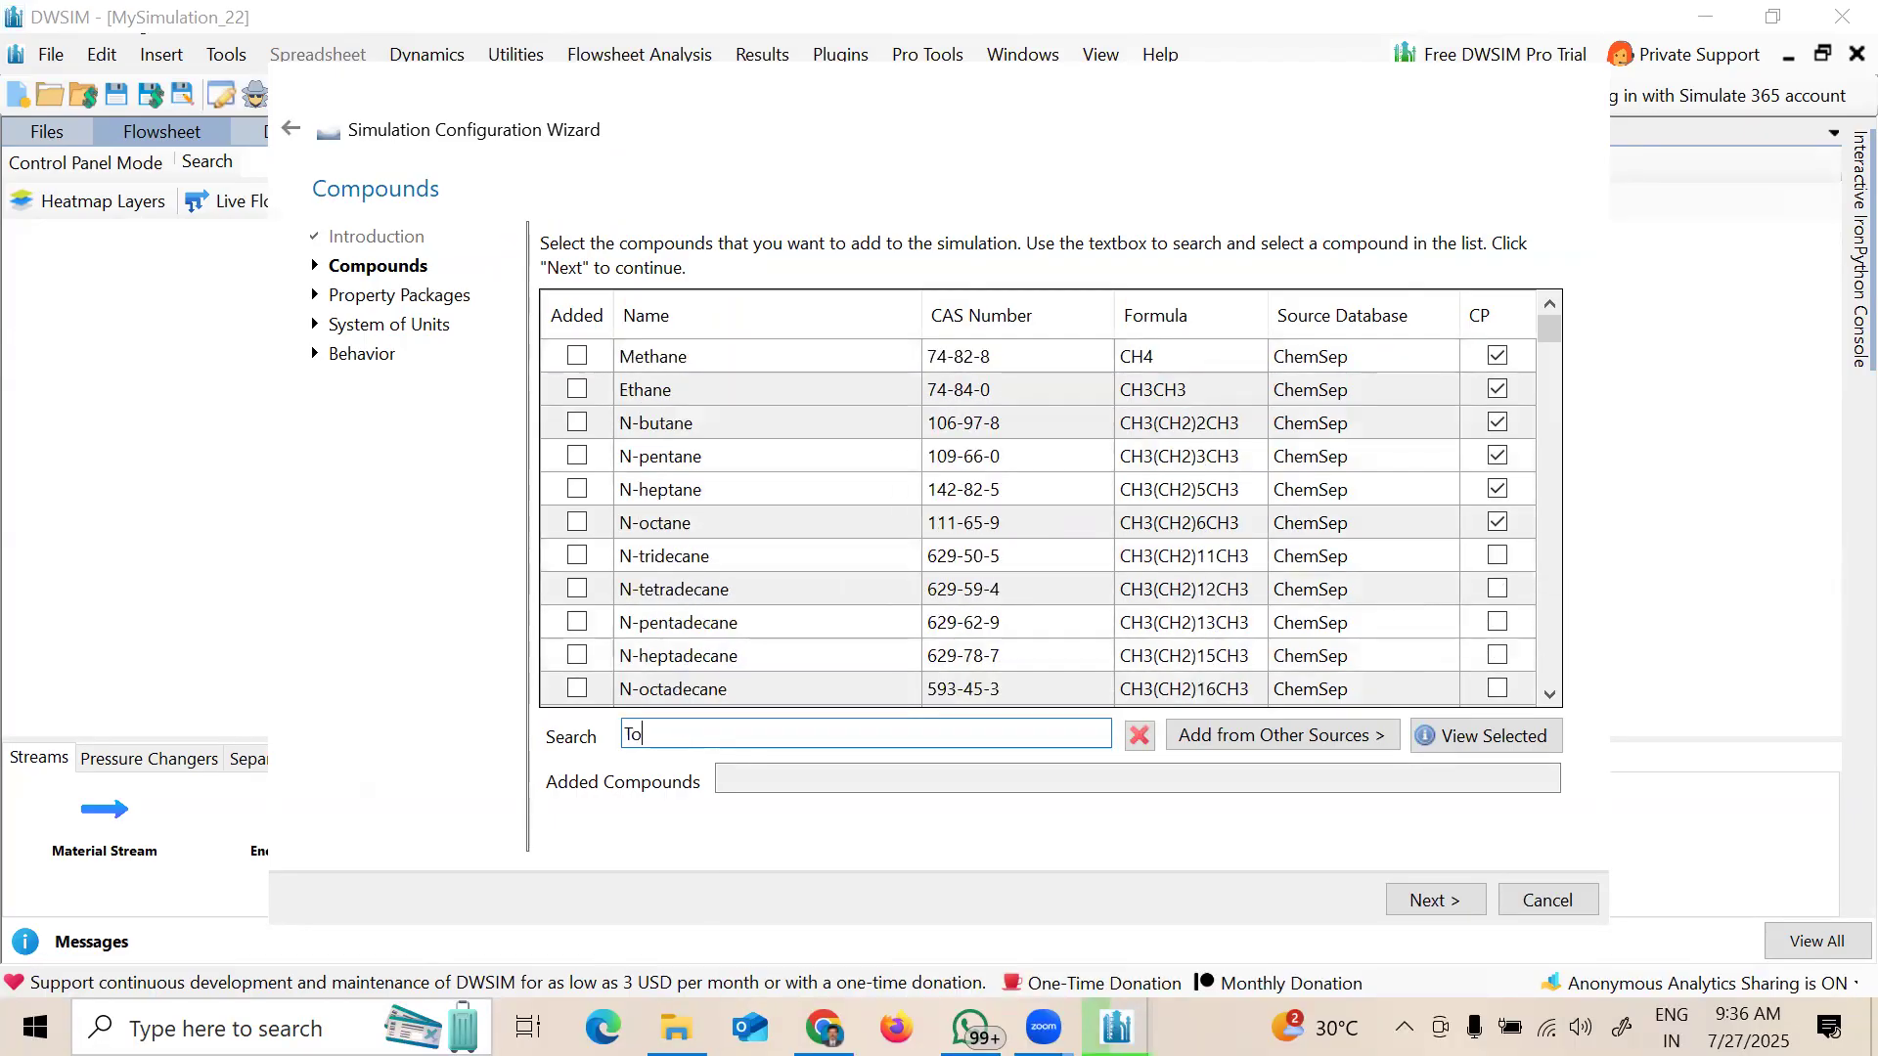
{"action": "type", "text": "luene"}
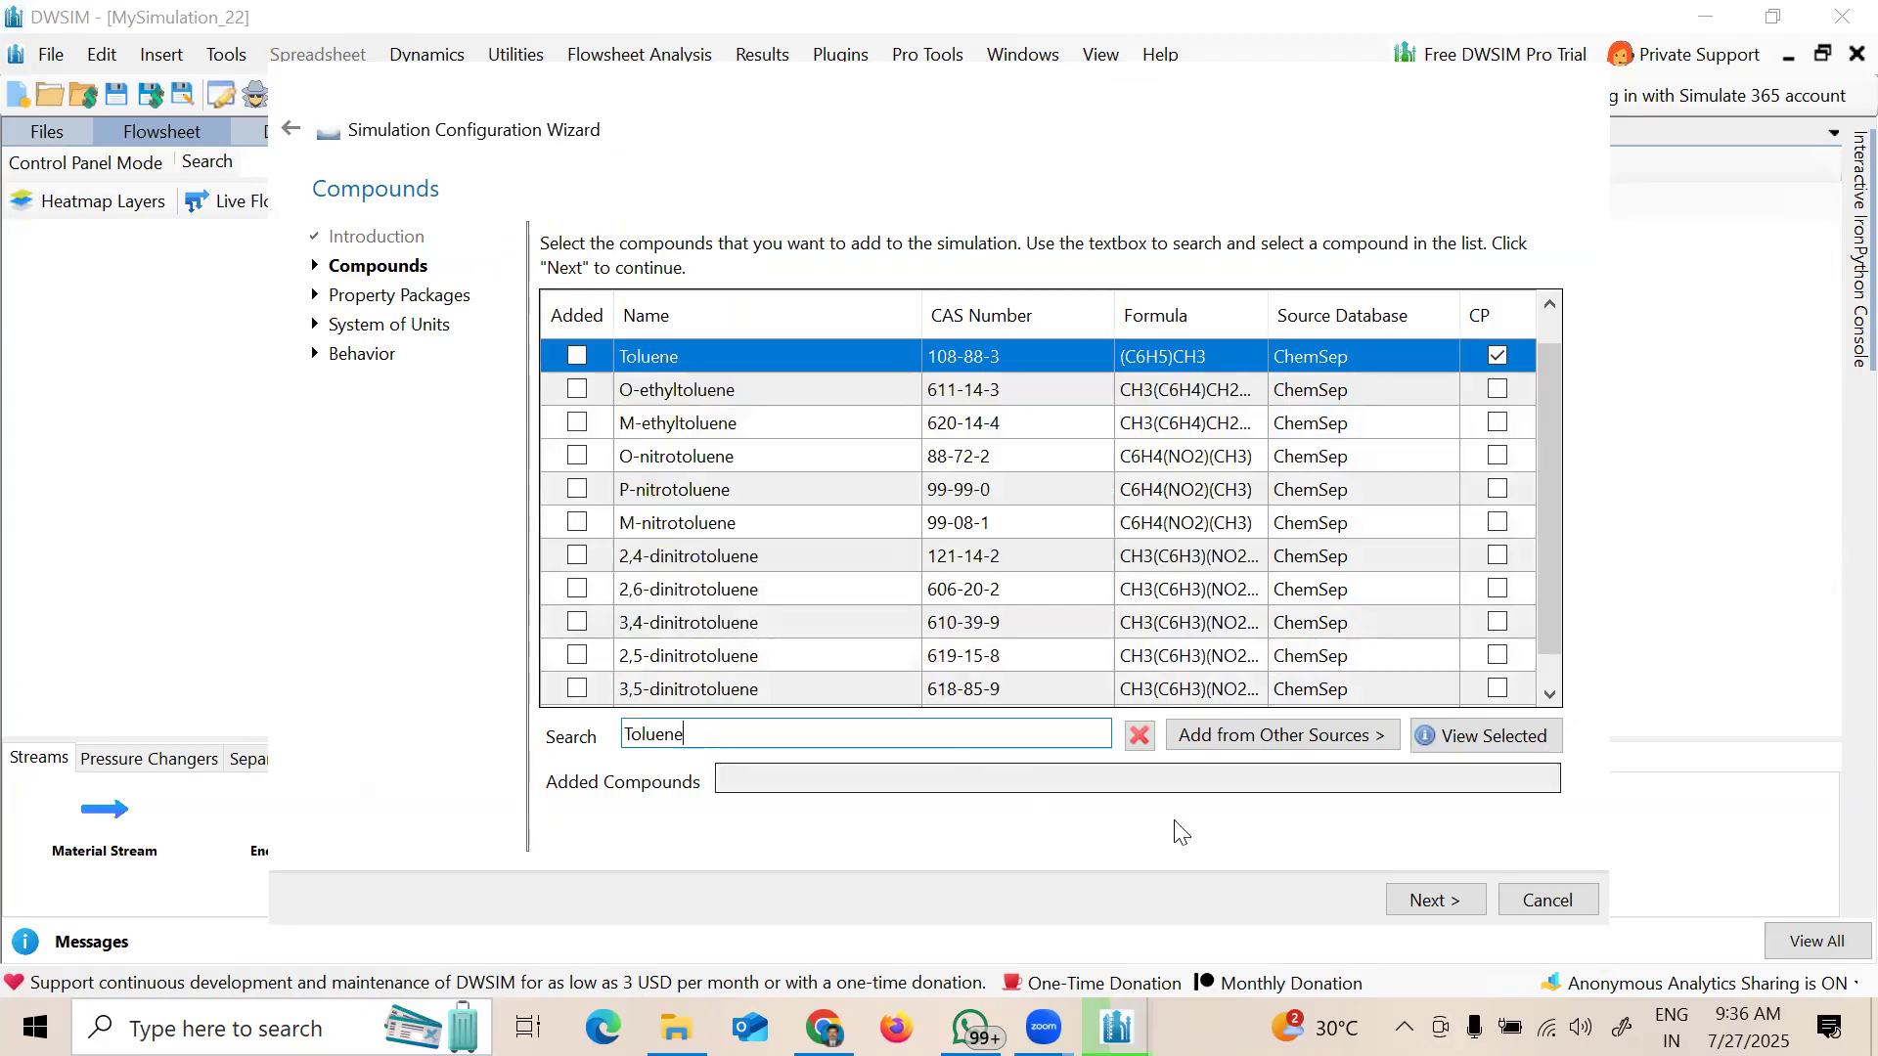
{"action": "left_click", "coordinate": [1434, 900]}
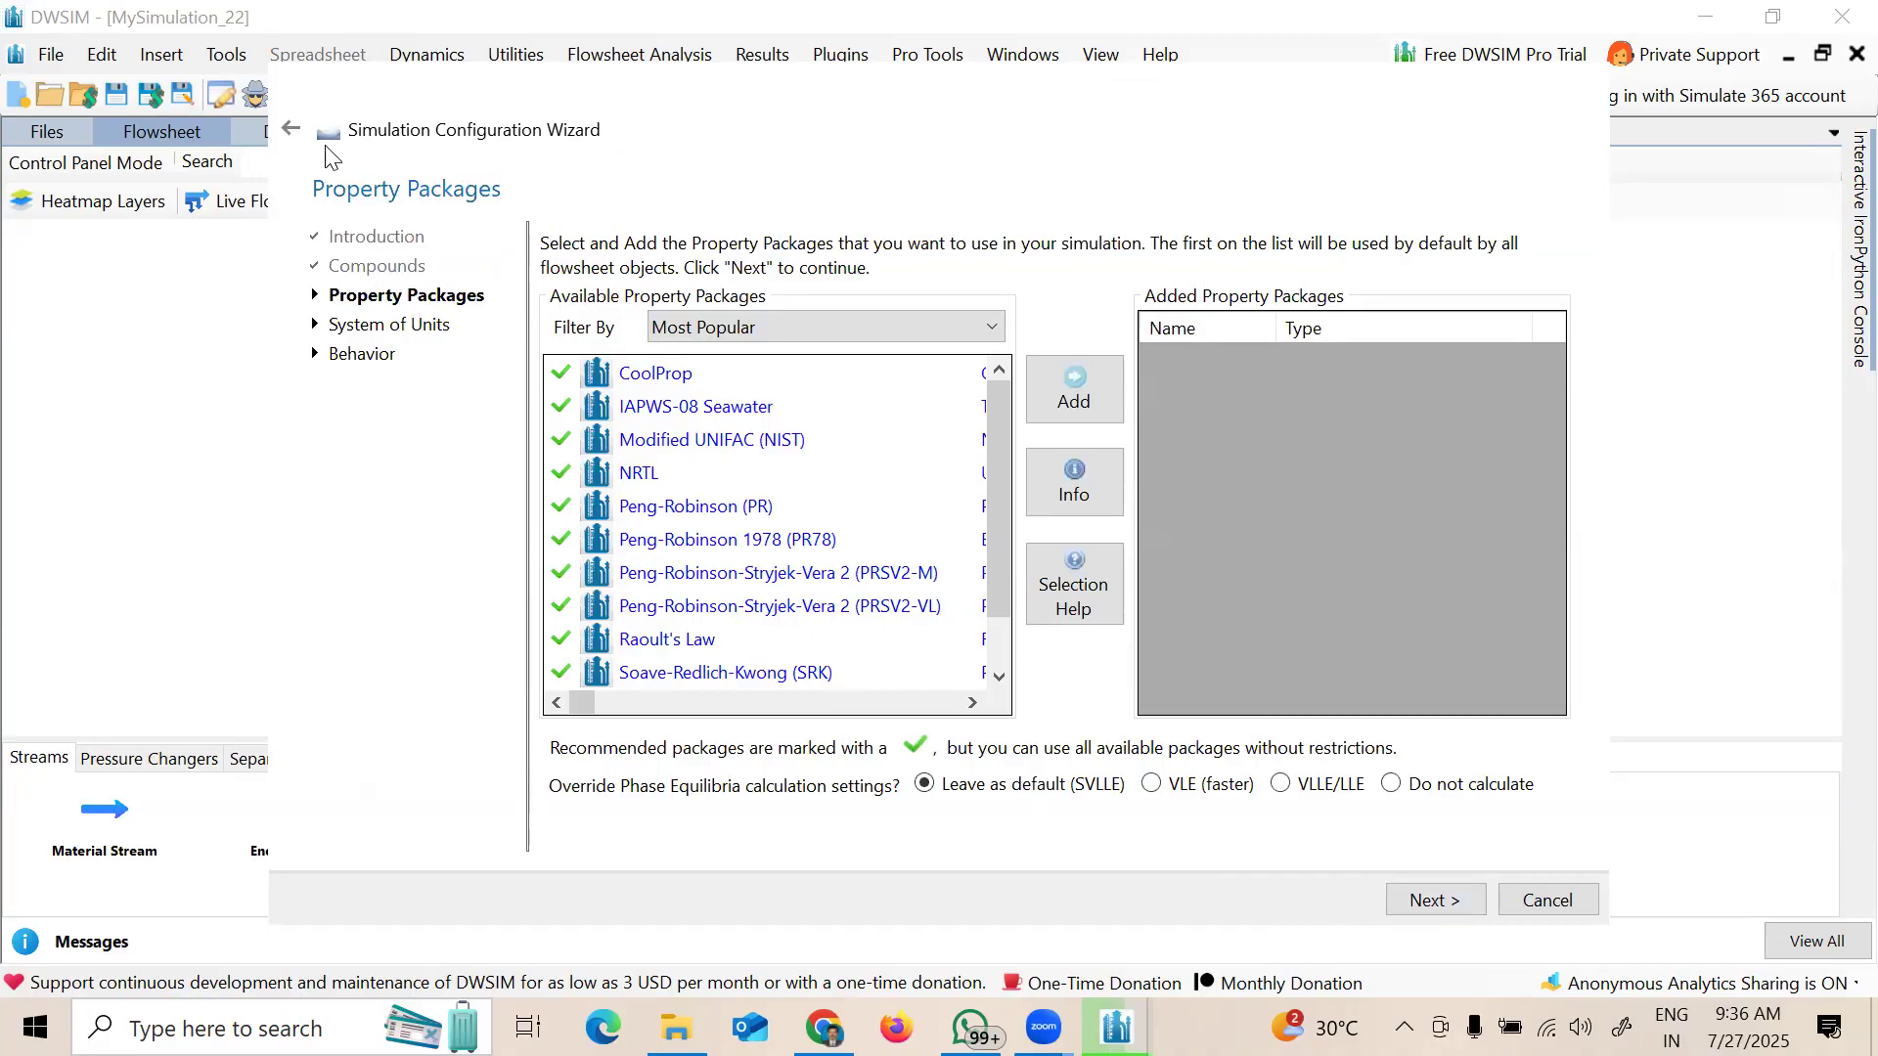
{"action": "left_click", "coordinate": [294, 141]}
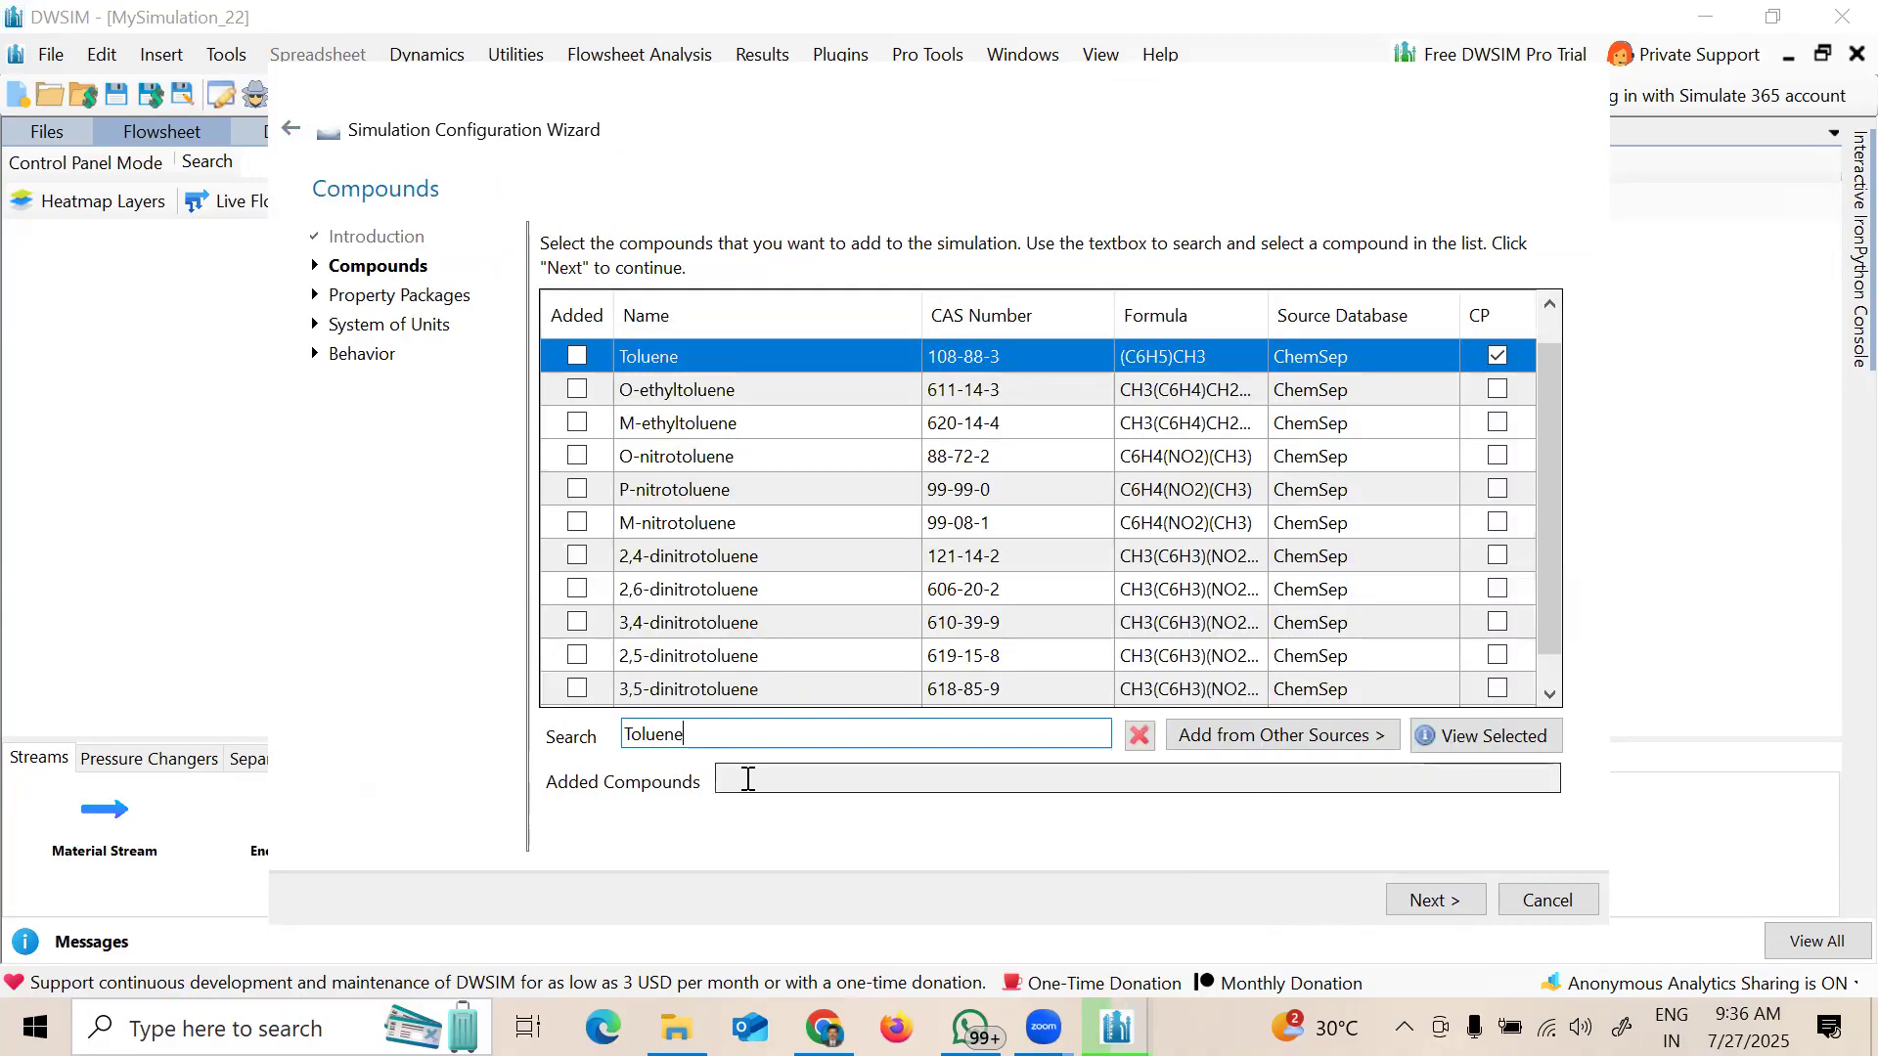
{"action": "left_click", "coordinate": [577, 356]}
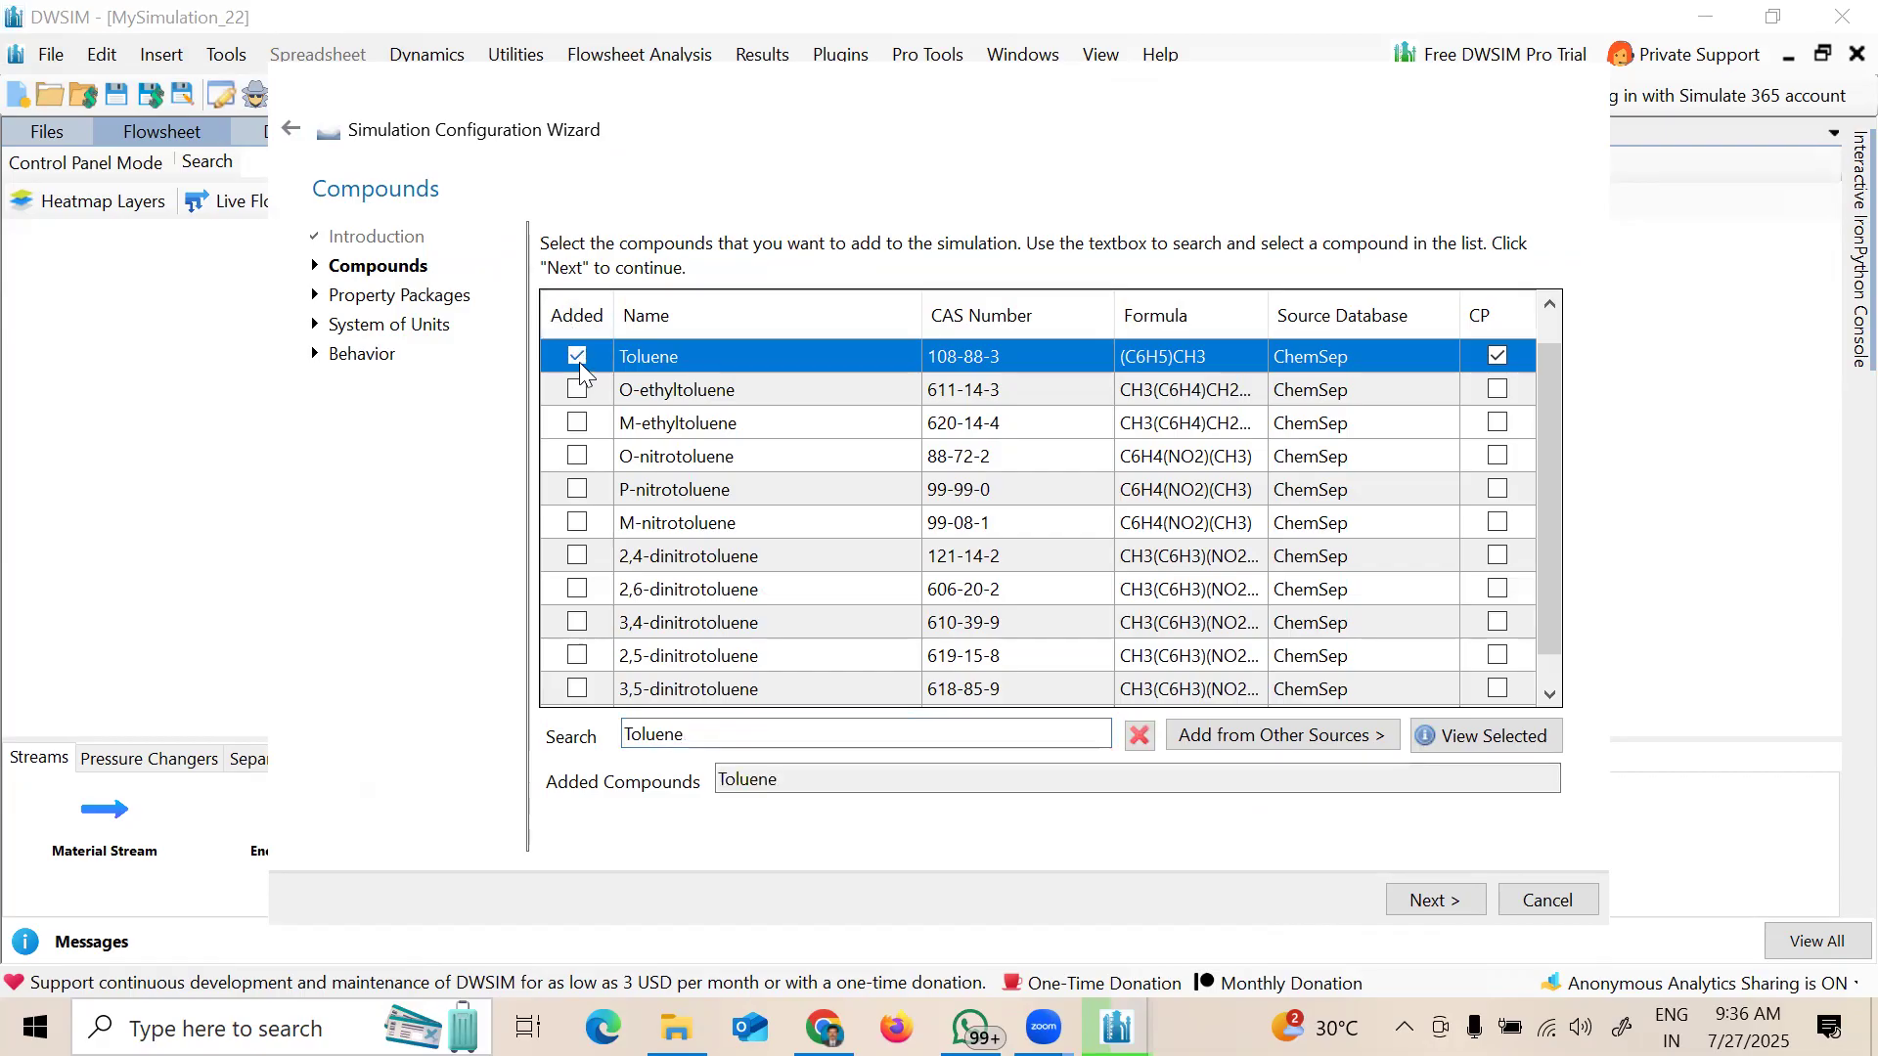
Step: Point out Toluene in Added Compounds and replace the search text with 'styrene'
{"action": "left_click_drag", "start_coordinate": [795, 773], "coordinate": [720, 783]}
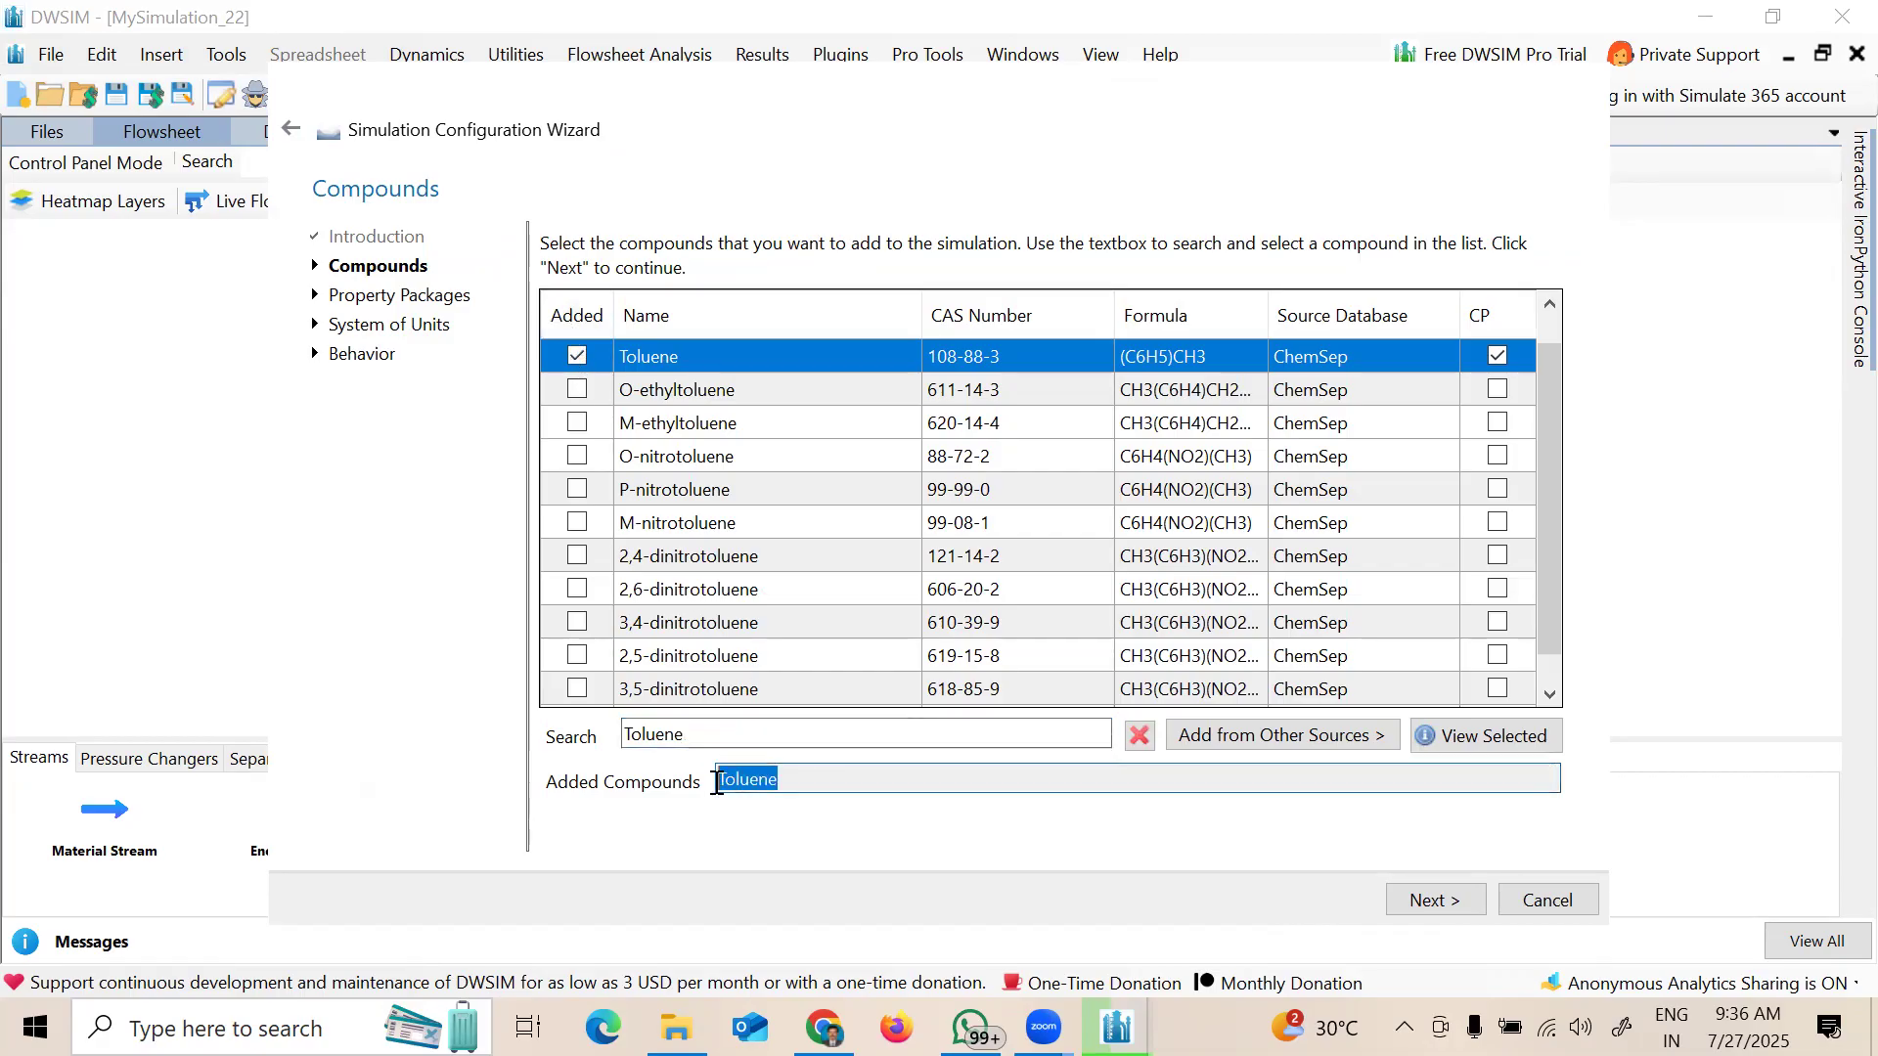
{"action": "double_click", "coordinate": [659, 734]}
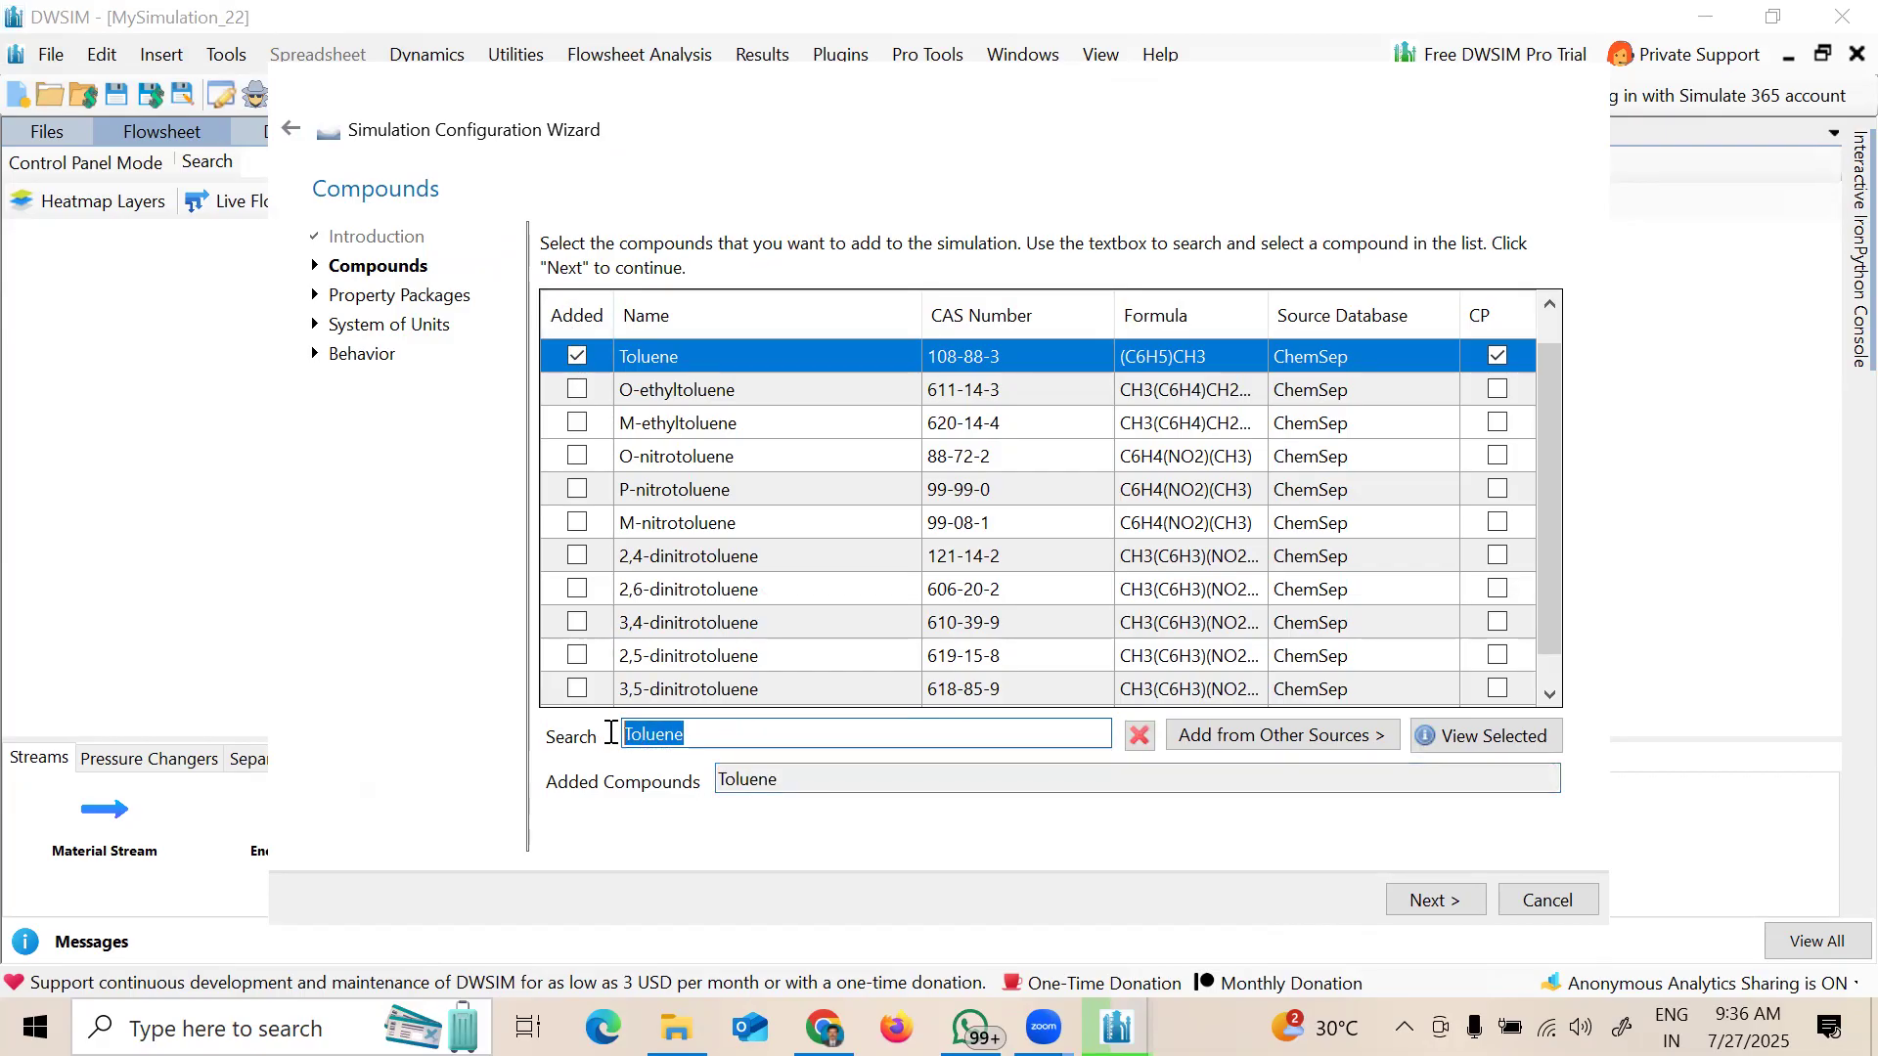
{"action": "type", "text": "styrene"}
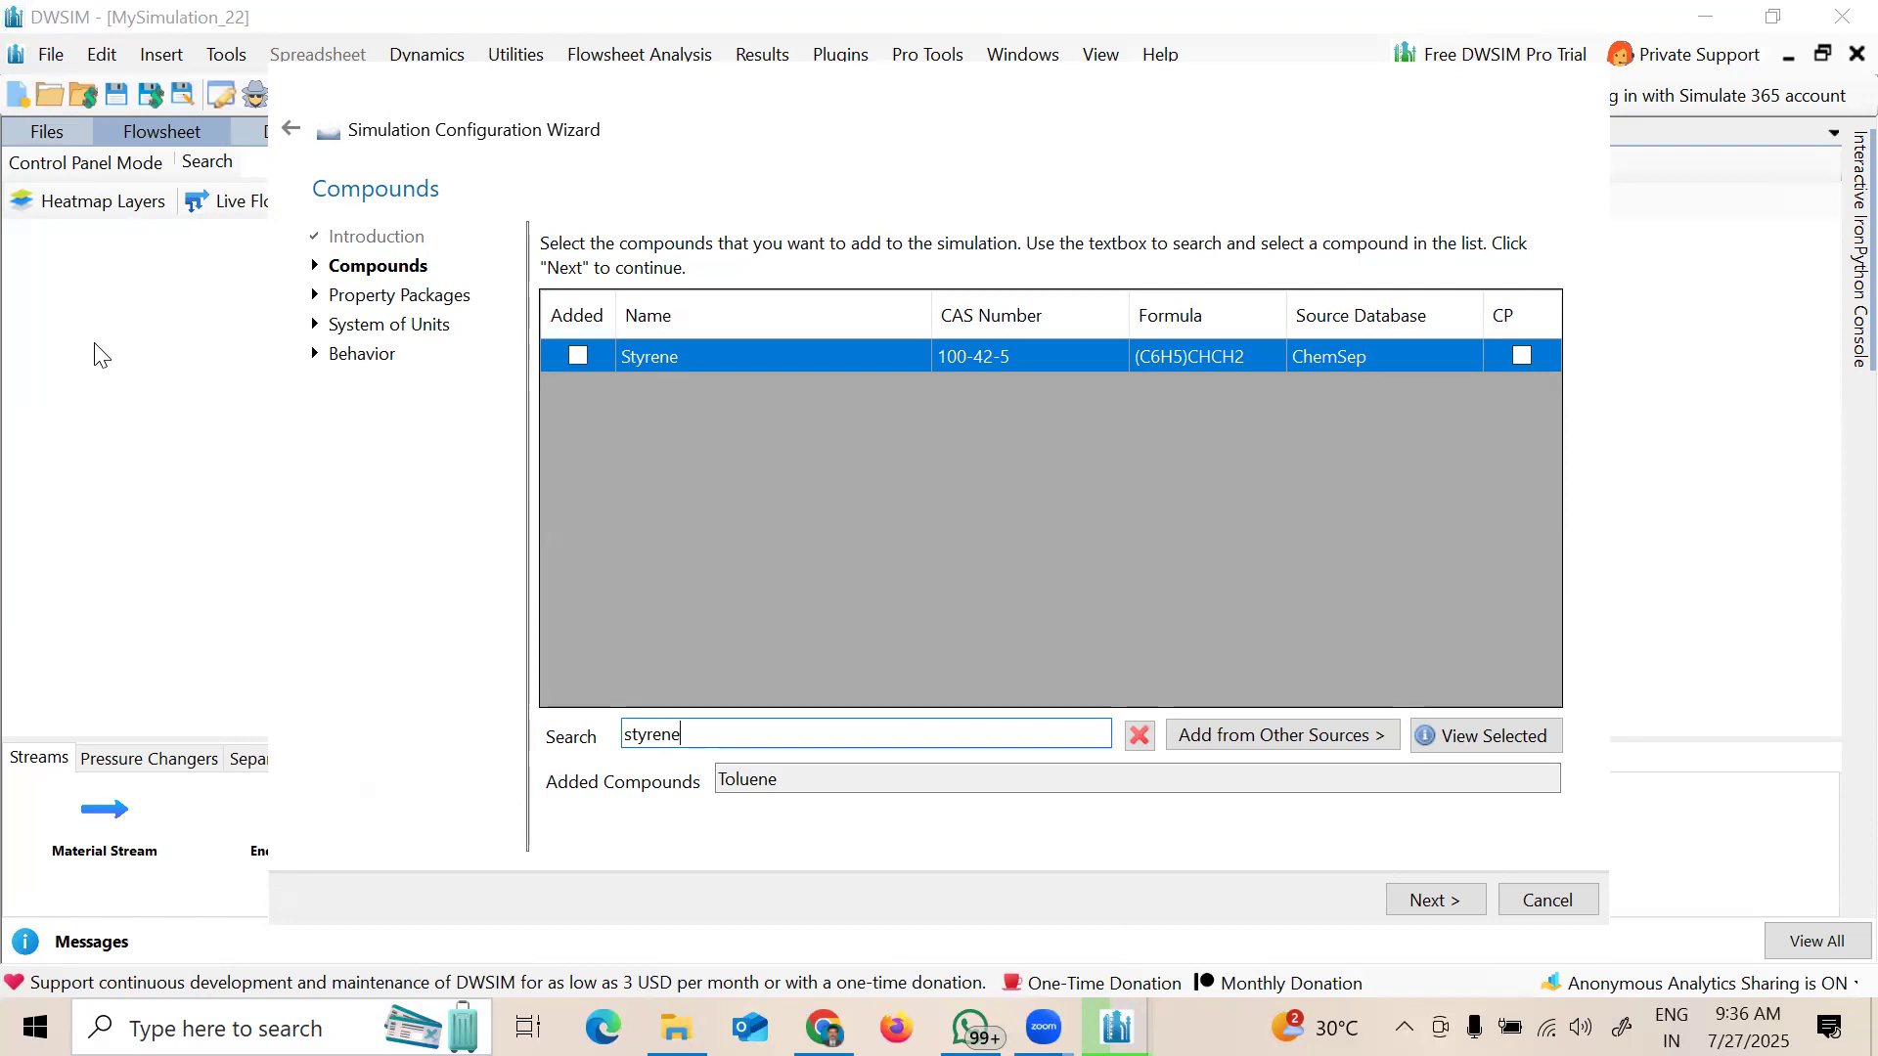
Step: Tick Styrene's Added box so Added Compounds reads 'Toluene, Styrene', then continue to property packages
{"action": "left_click", "coordinate": [578, 355]}
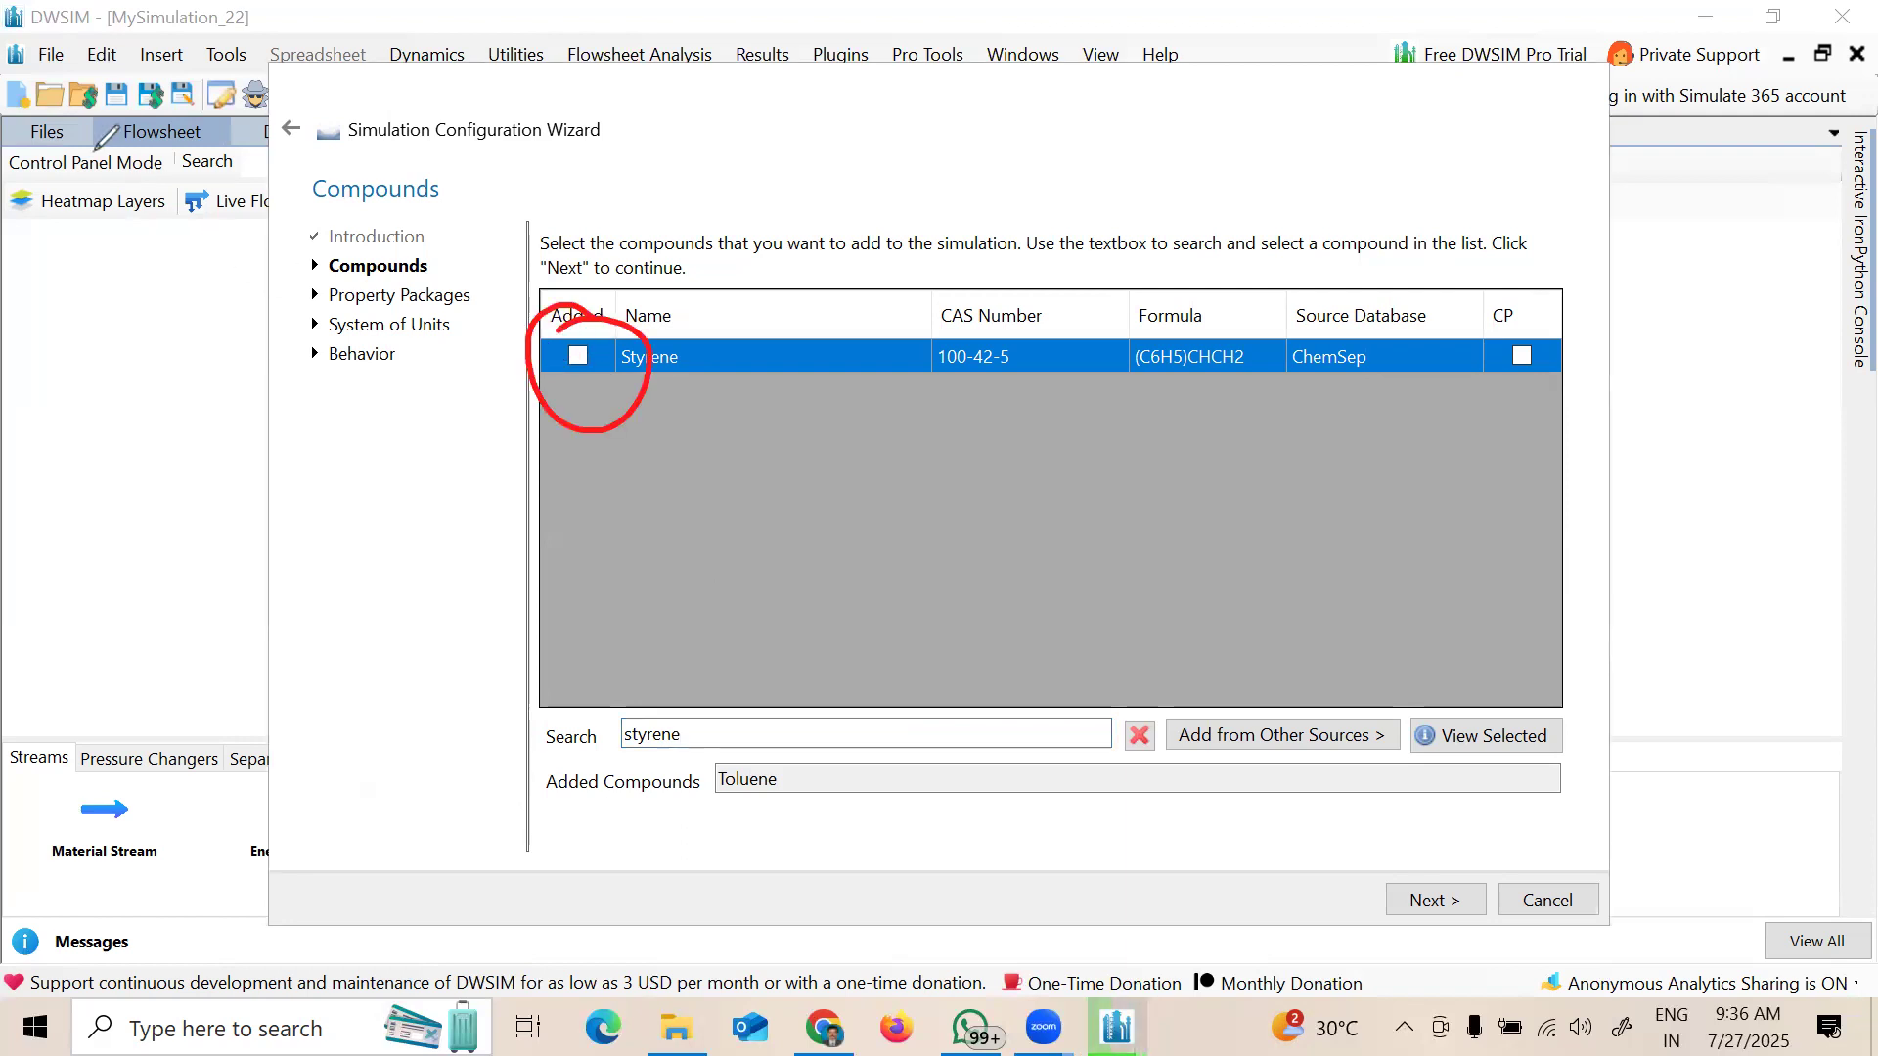
{"action": "left_click", "coordinate": [579, 356]}
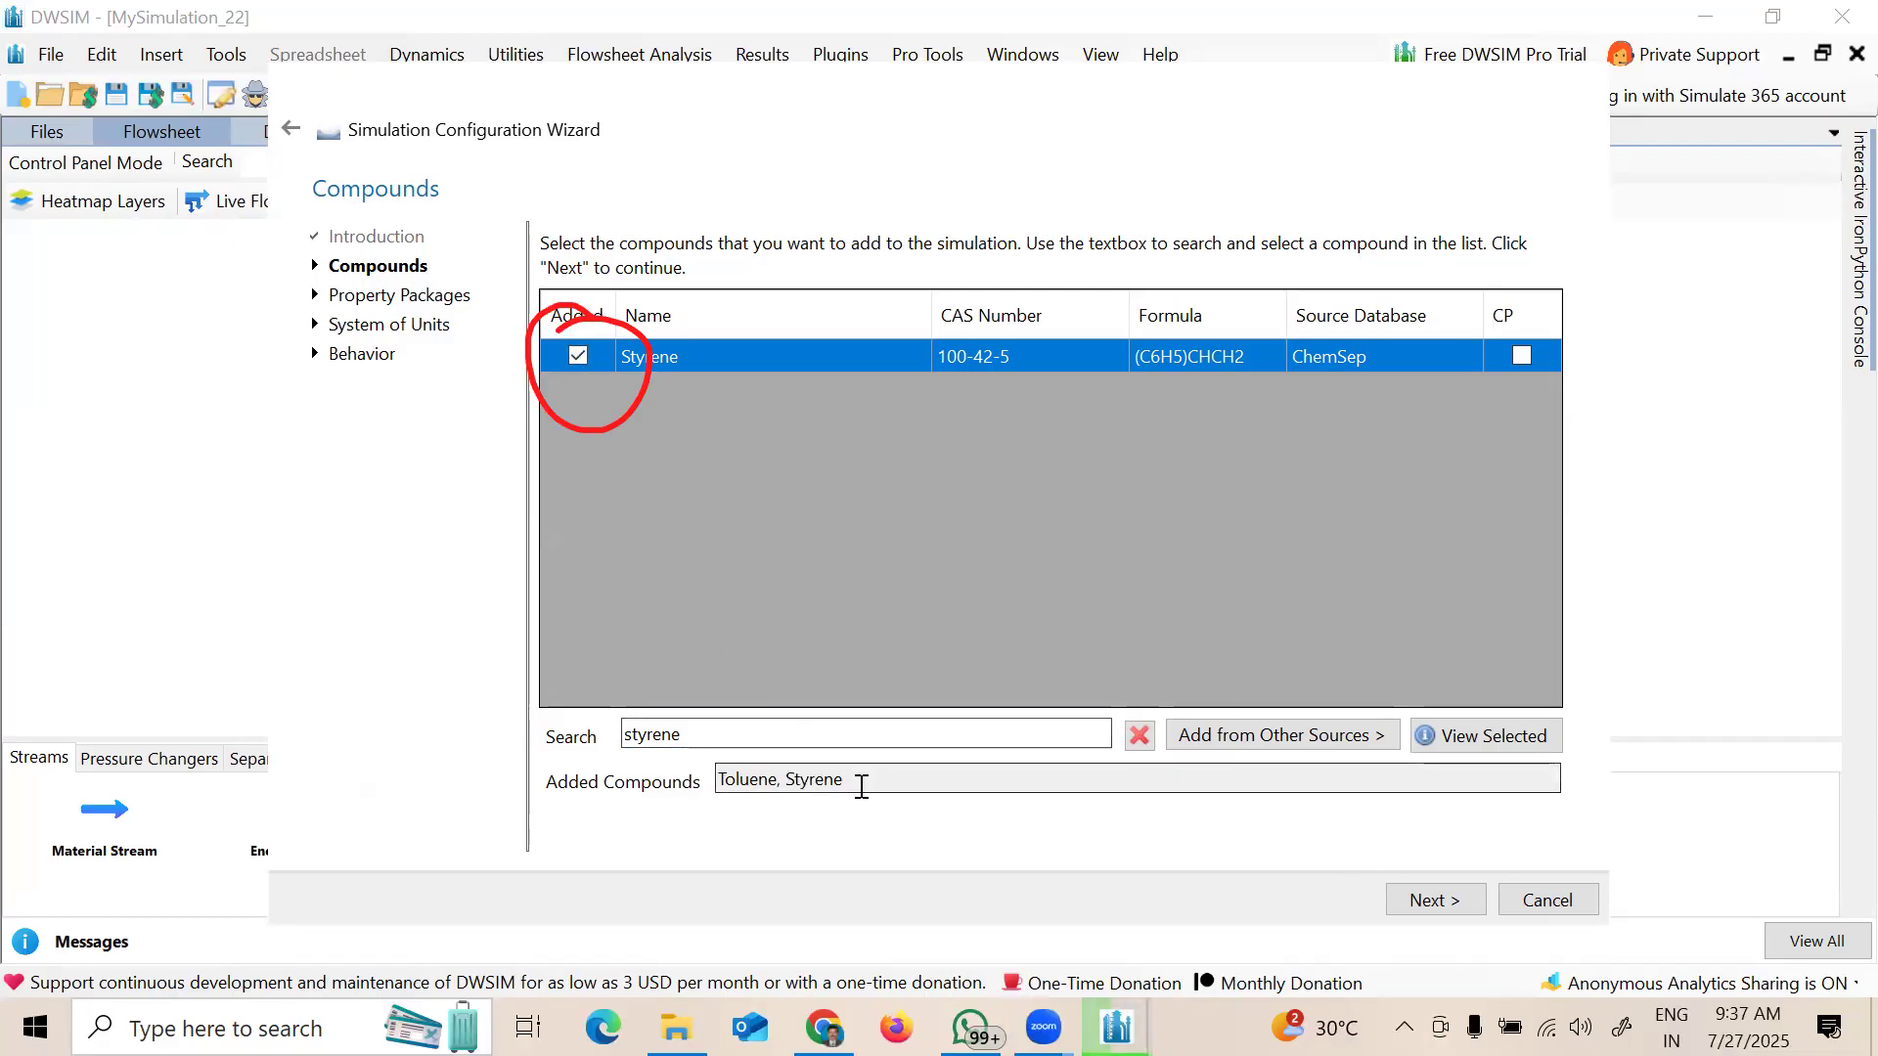
{"action": "left_click_drag", "start_coordinate": [855, 780], "coordinate": [722, 779]}
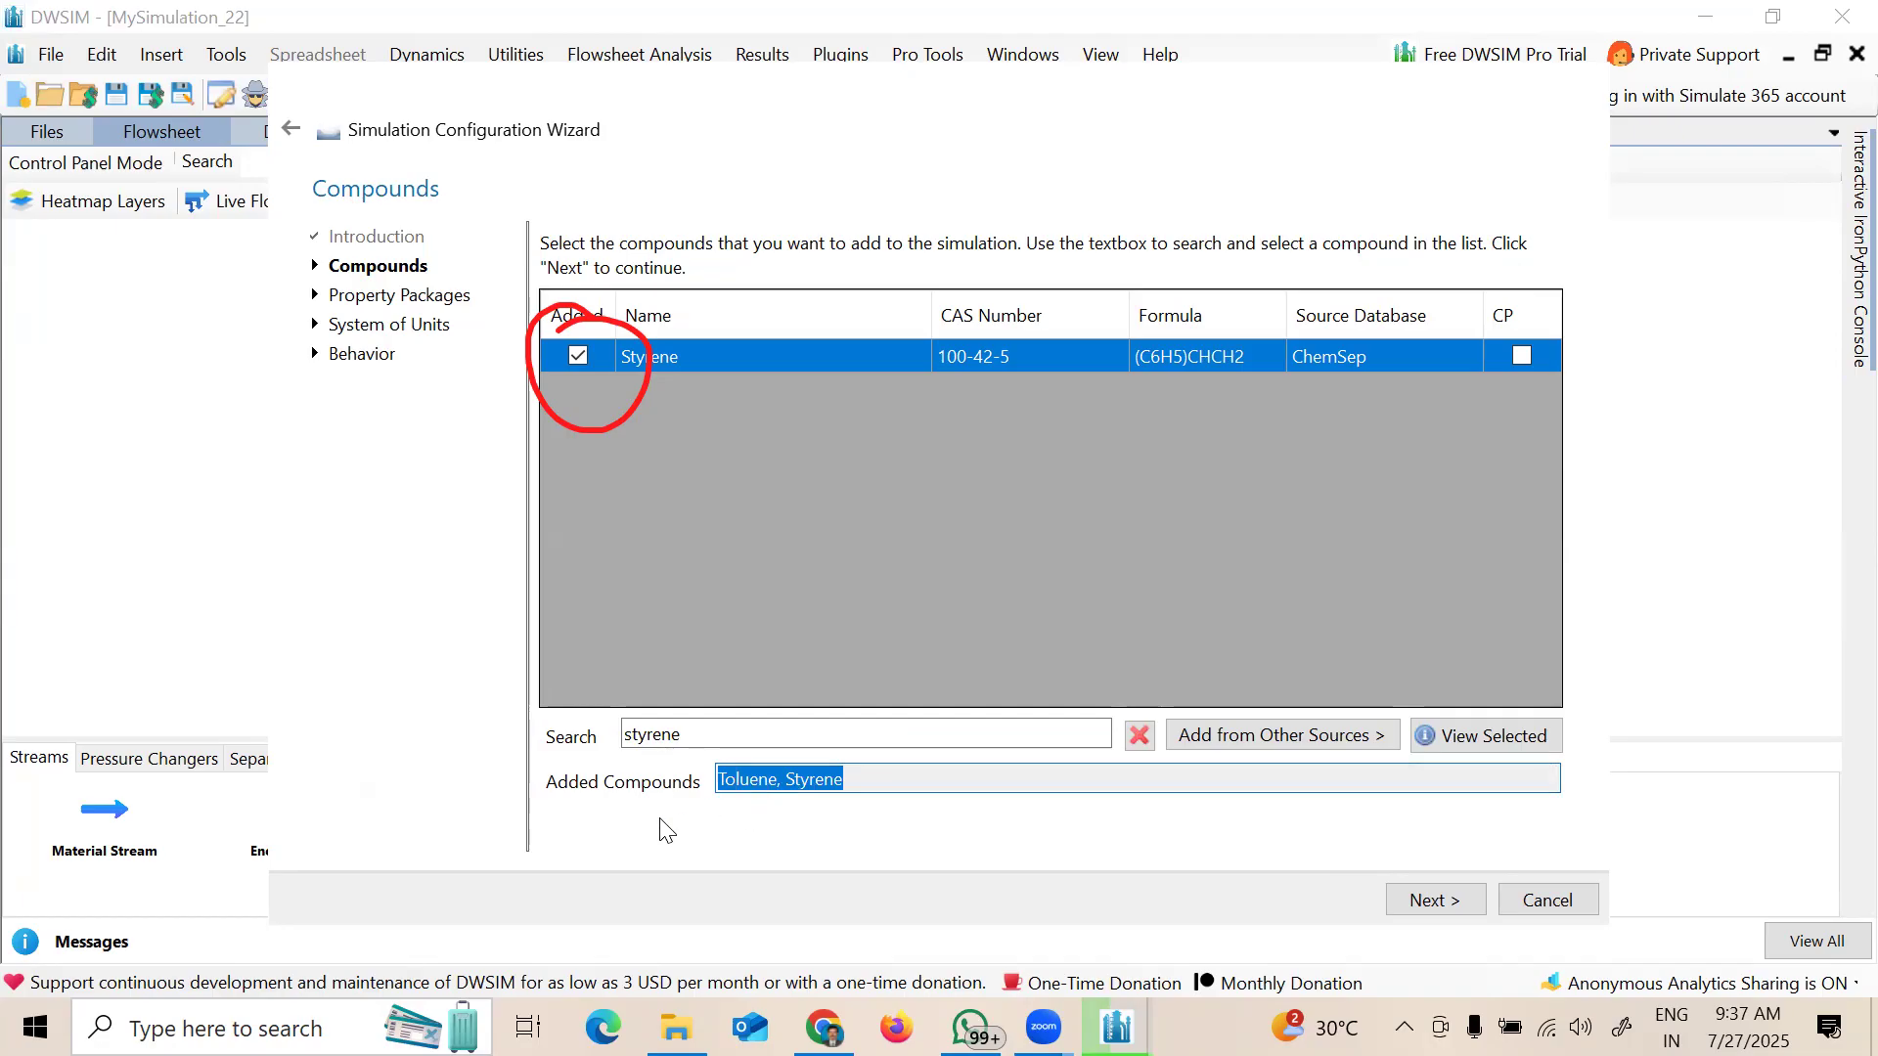
{"action": "left_click", "coordinate": [102, 211]}
{"action": "left_click_drag", "start_coordinate": [502, 783], "coordinate": [677, 828]}
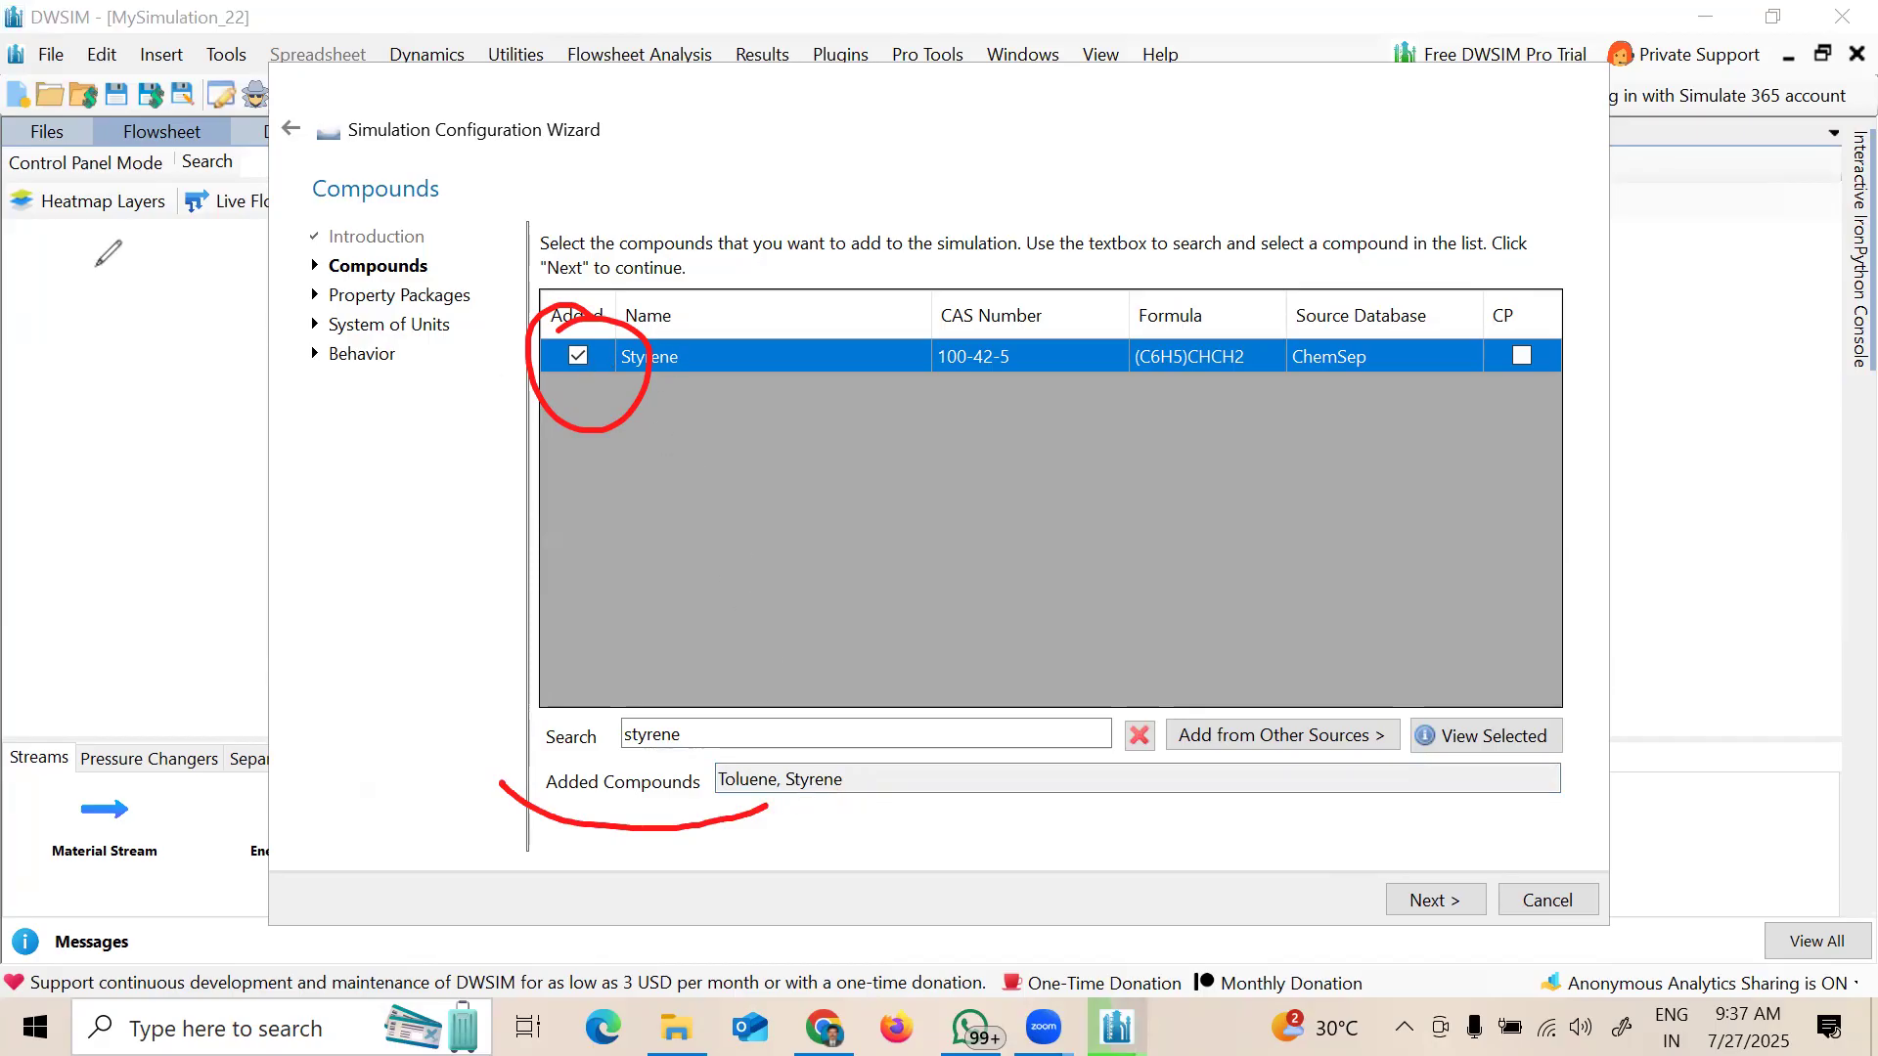
{"action": "mouse_move", "coordinate": [590, 429]}
{"action": "left_mouse_down"}
{"action": "mouse_move", "coordinate": [662, 785]}
{"action": "mouse_move", "coordinate": [588, 733]}
{"action": "left_mouse_up"}
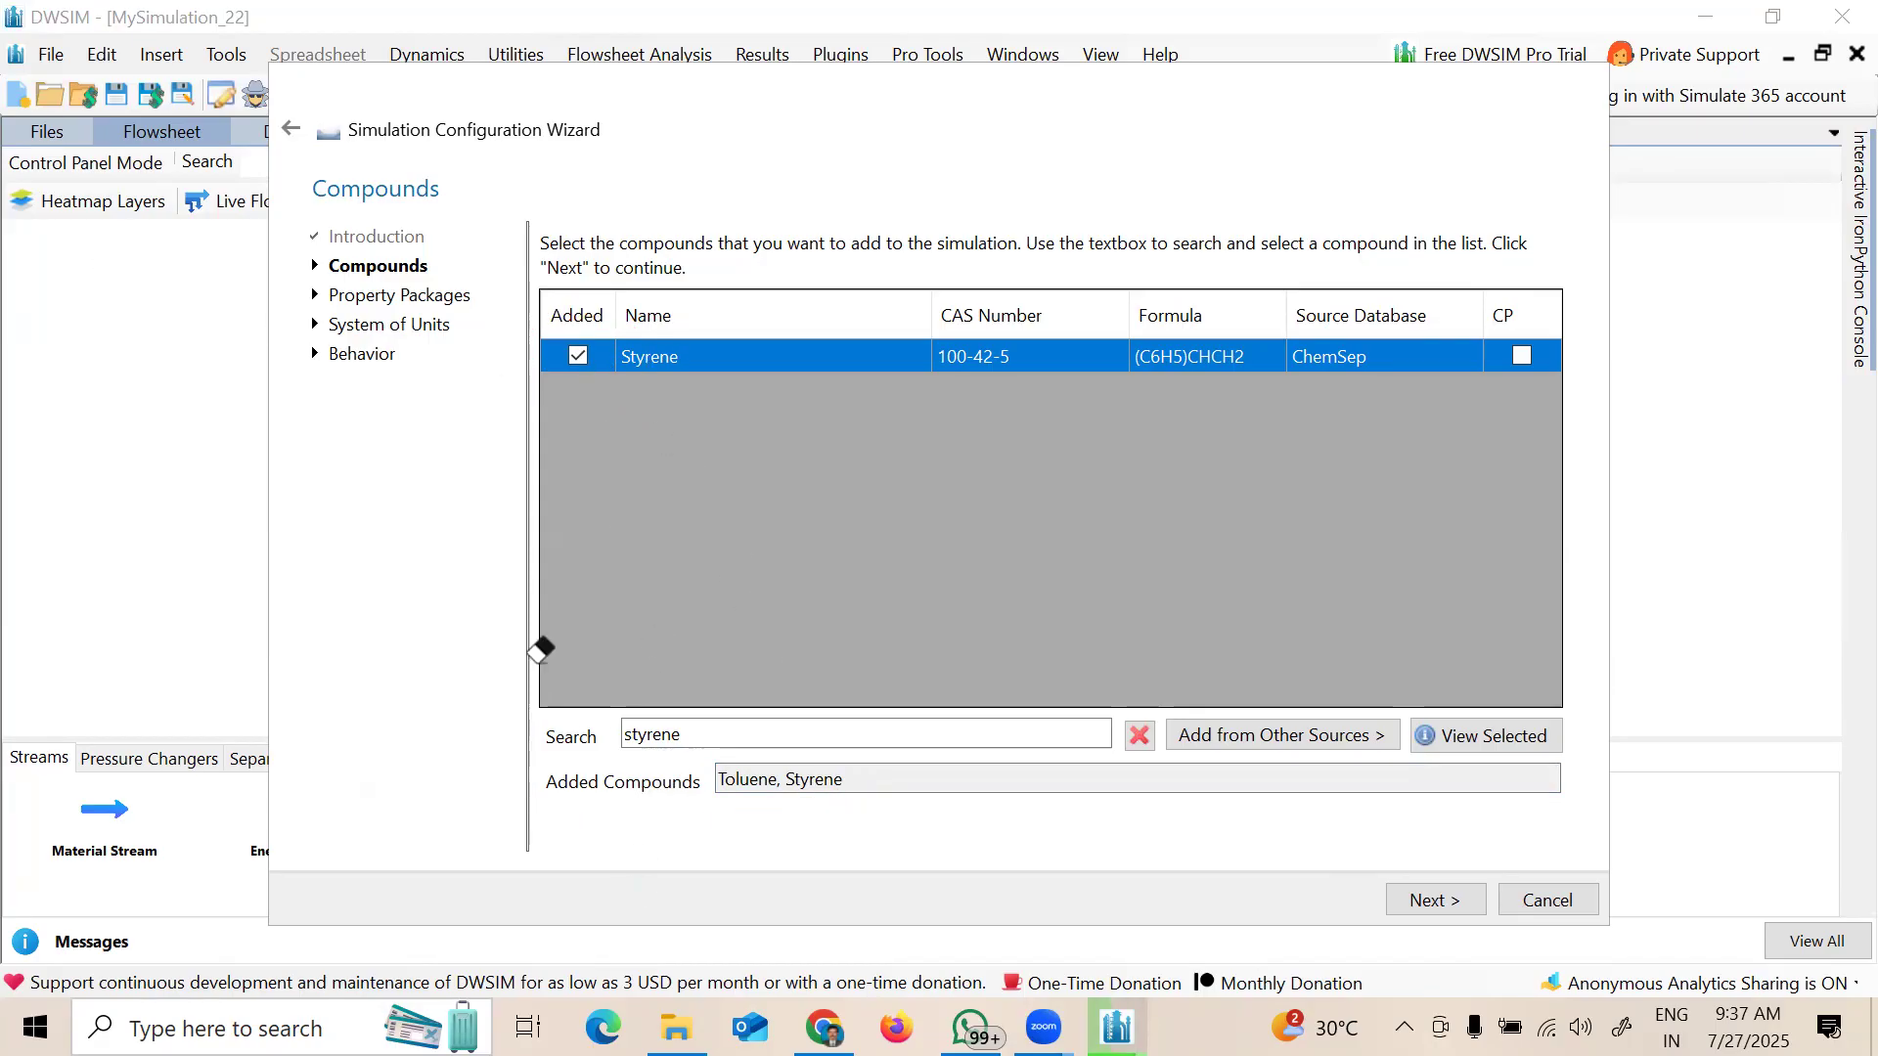
{"action": "left_click", "coordinate": [1431, 899]}
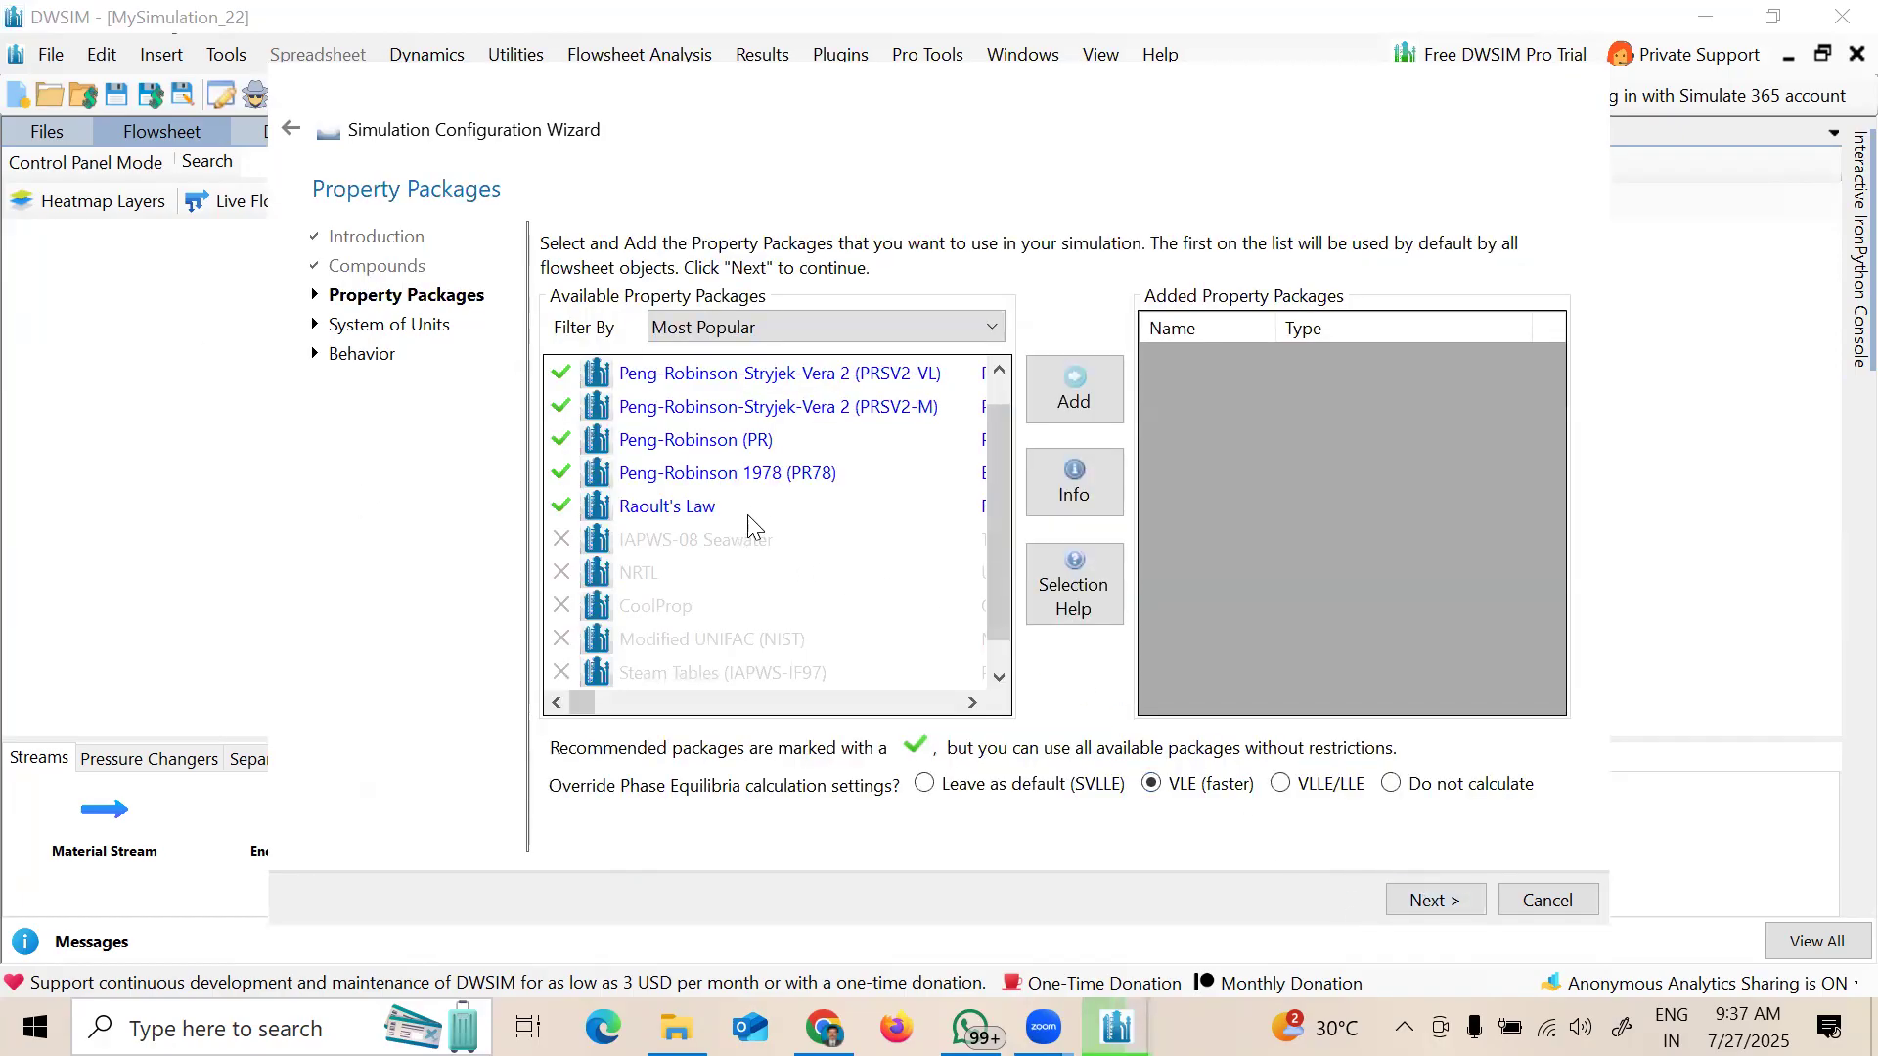
Step: Select and add Peng-Robinson (PR) as the property package, then advance to System of Units
{"action": "left_click", "coordinate": [739, 443]}
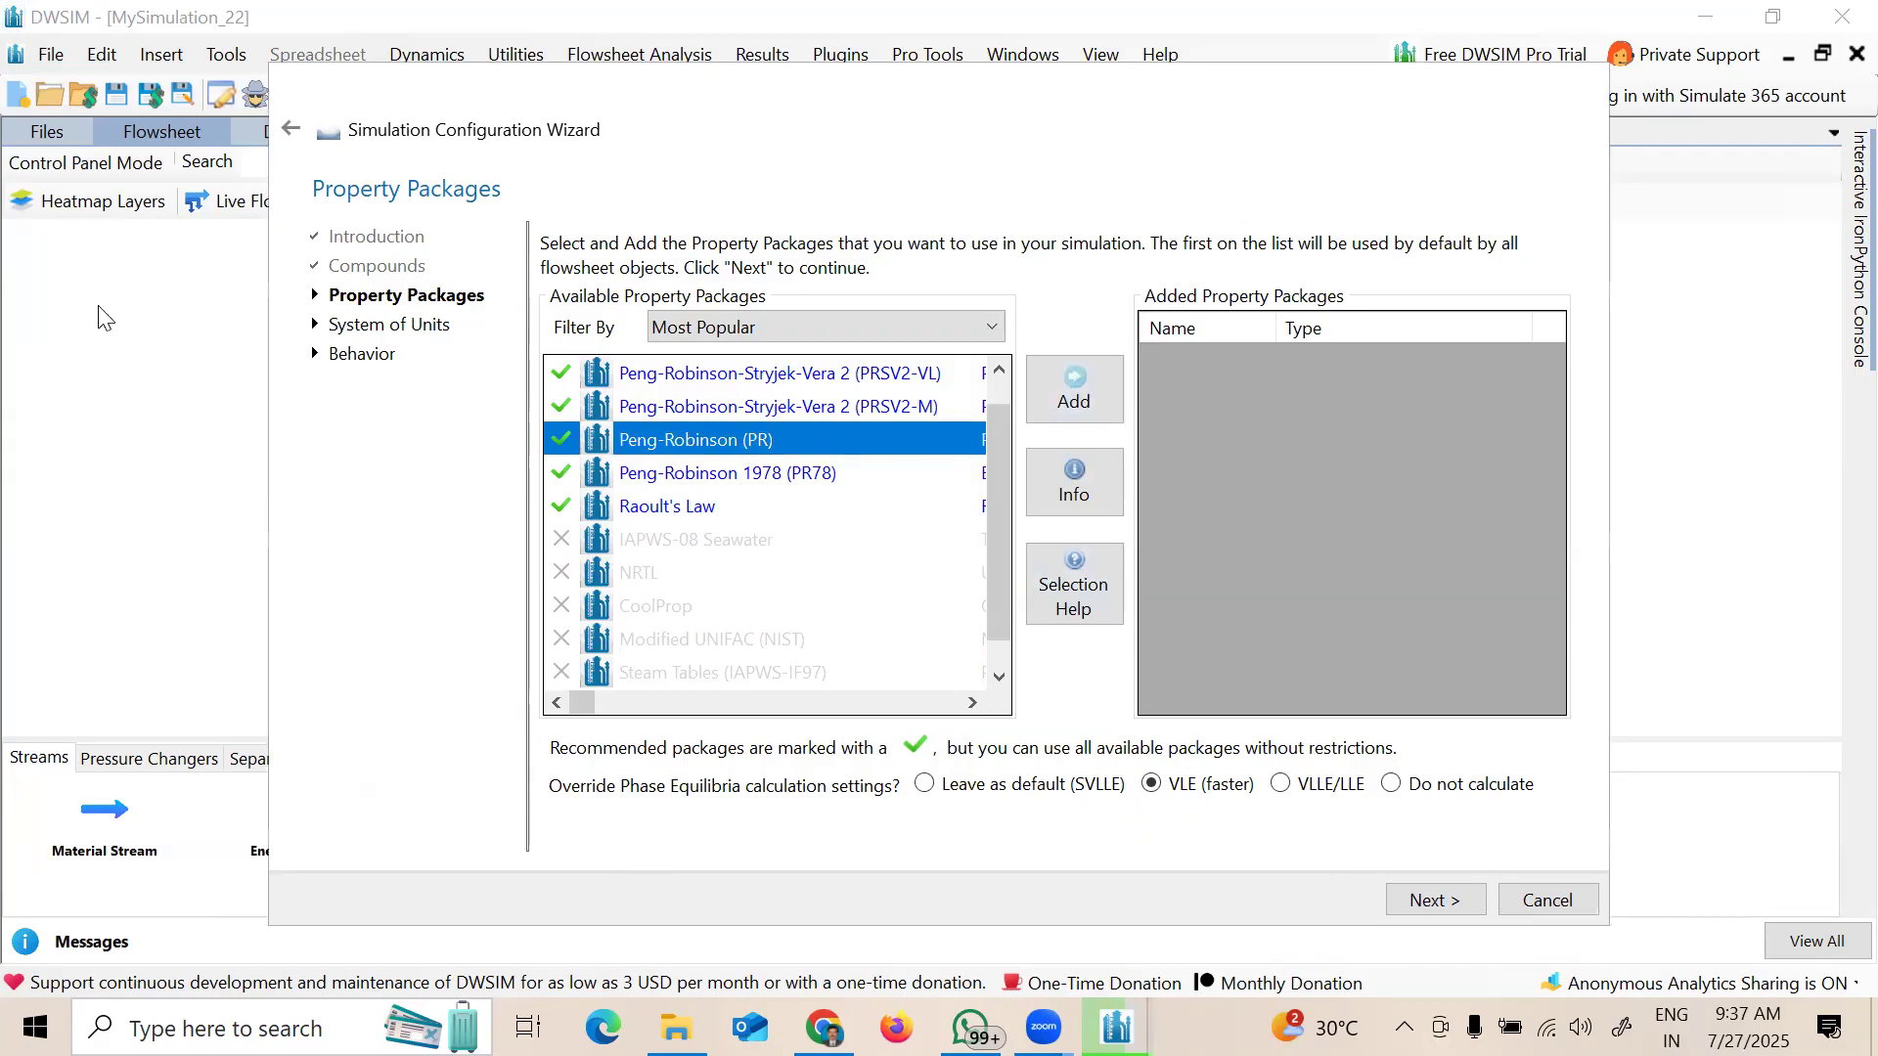
{"action": "mouse_move", "coordinate": [1105, 822]}
{"action": "left_mouse_down"}
{"action": "mouse_move", "coordinate": [1189, 841]}
{"action": "mouse_move", "coordinate": [1262, 815]}
{"action": "left_mouse_up"}
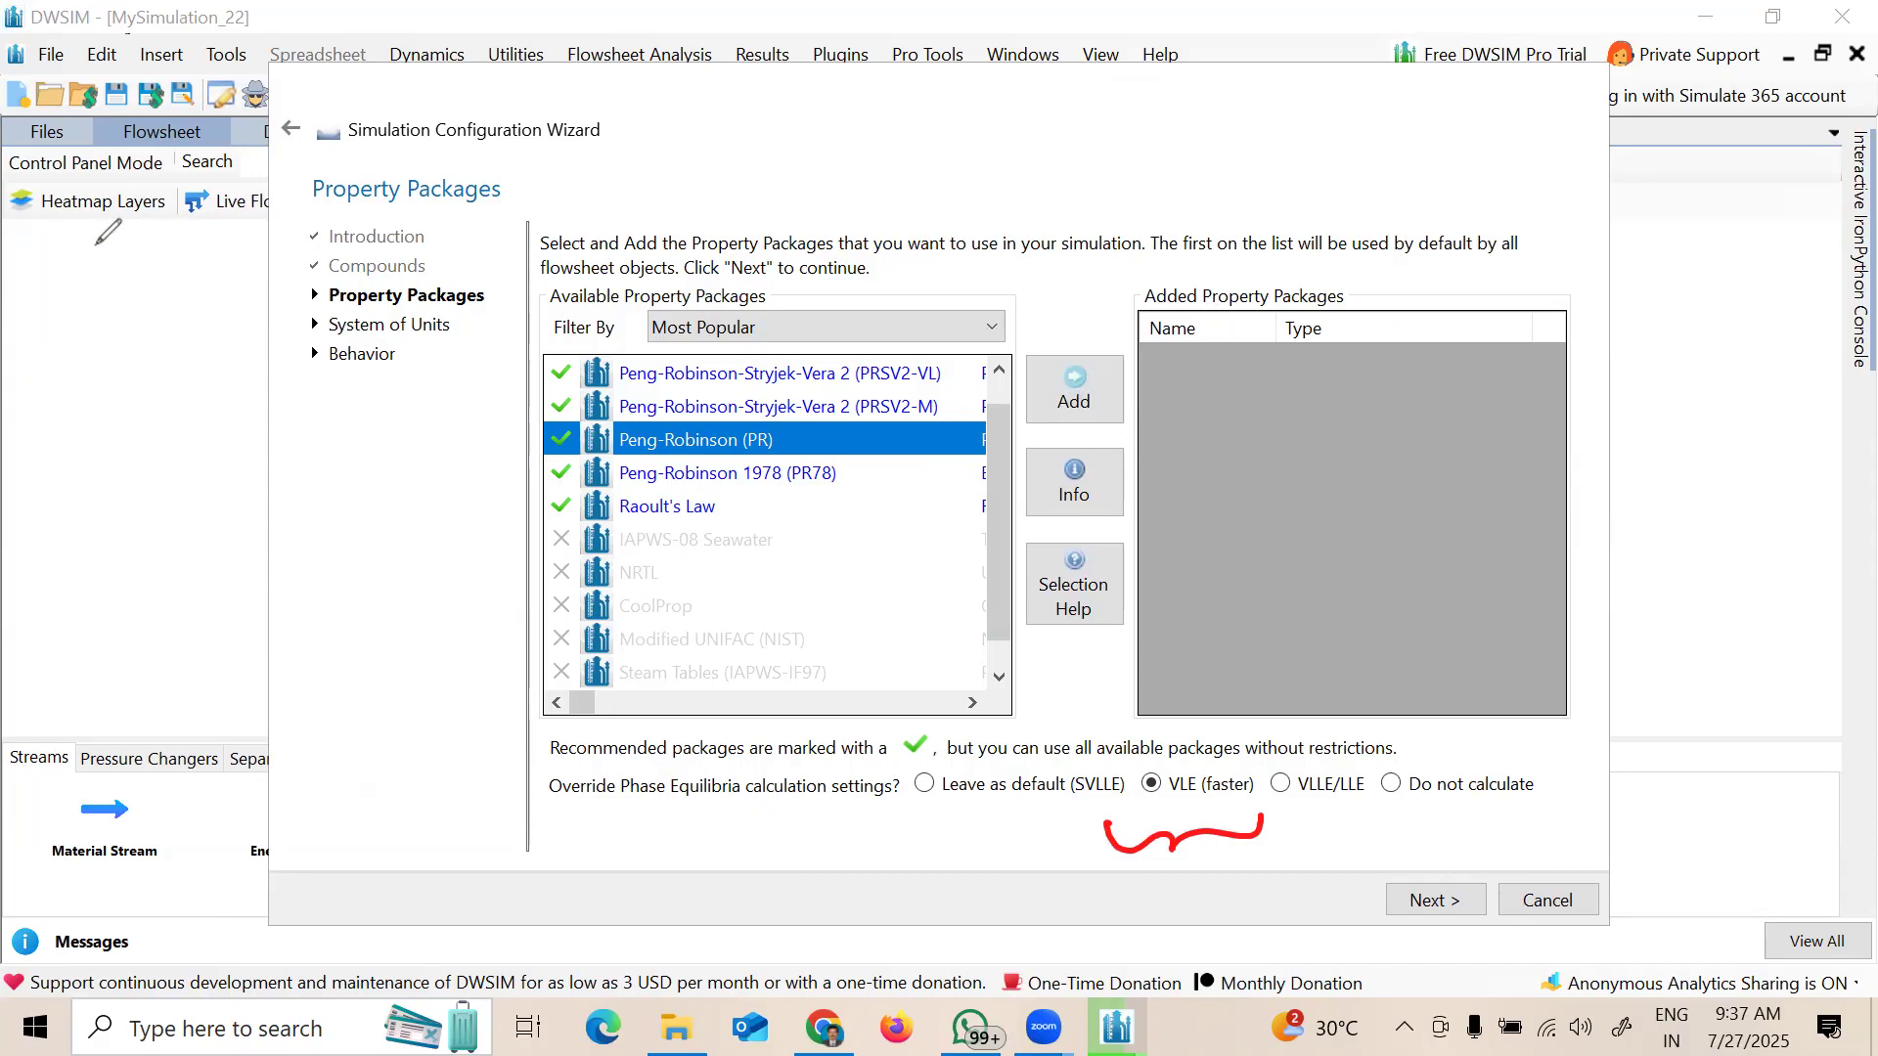
{"action": "left_click", "coordinate": [1179, 822]}
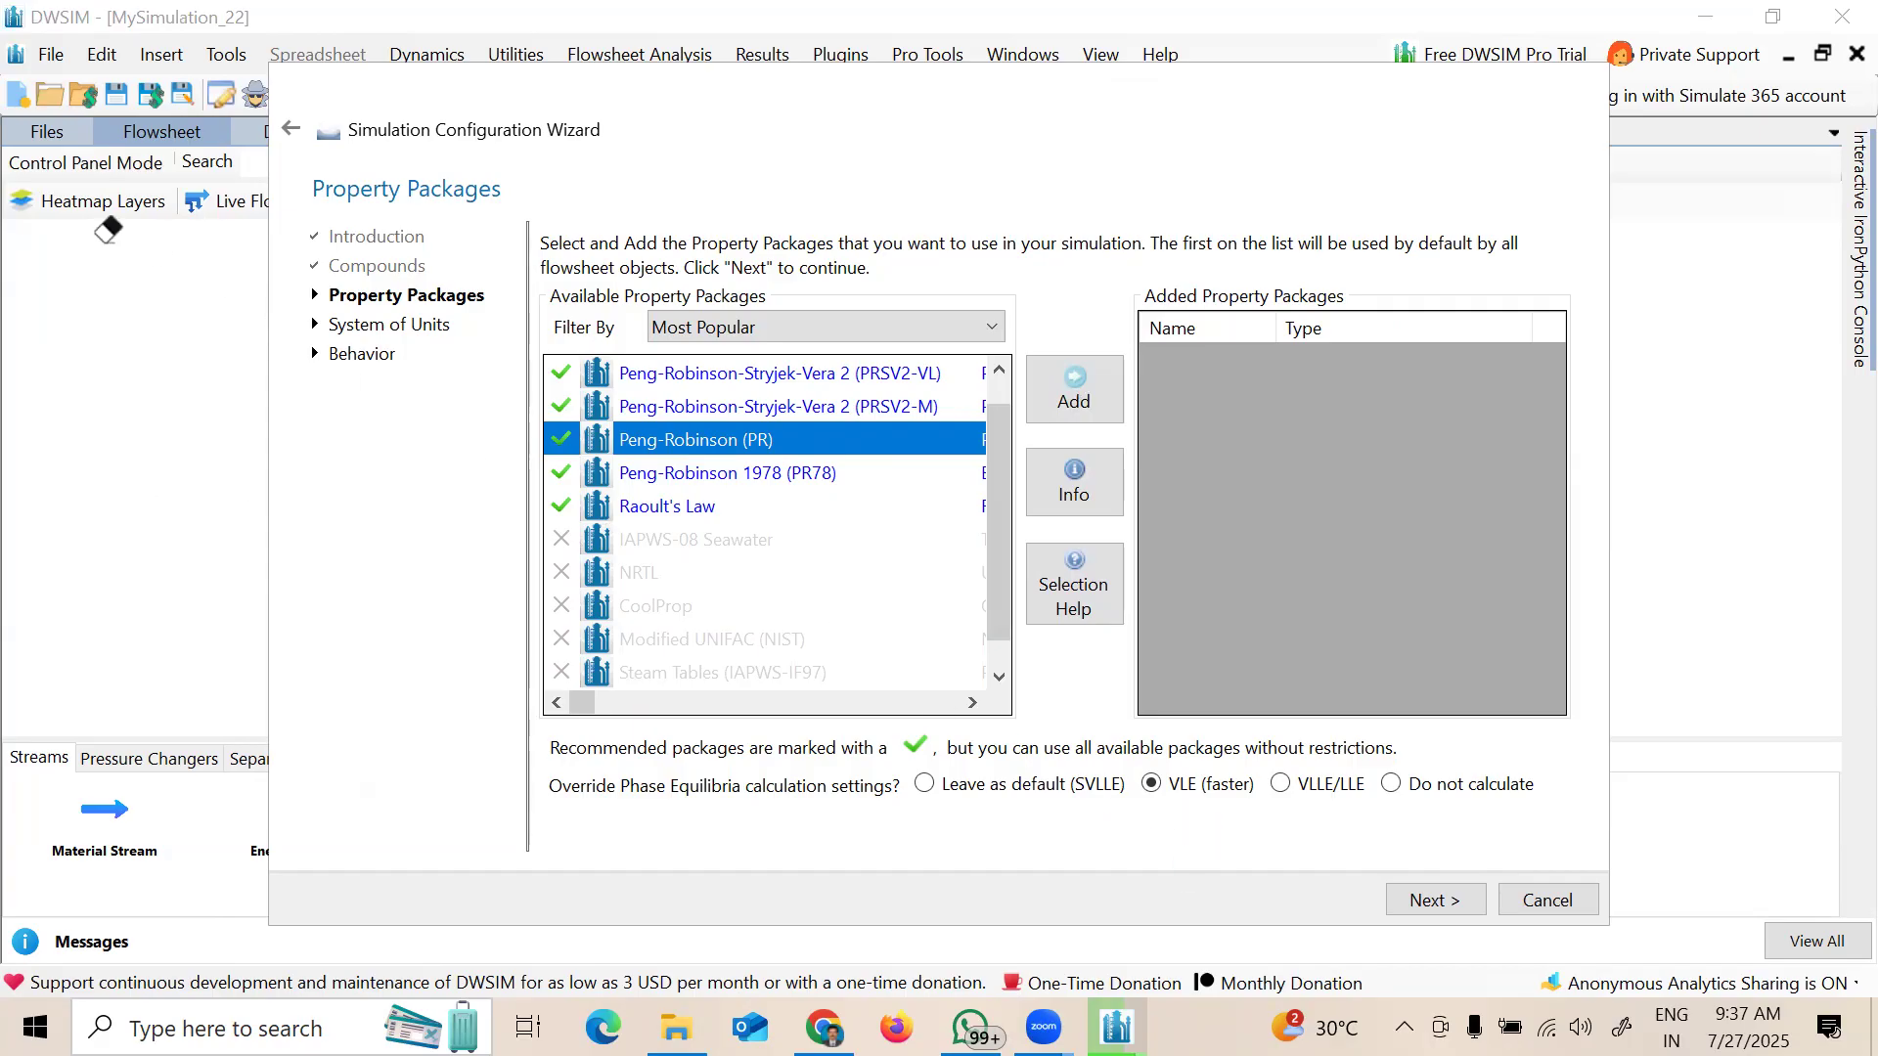
{"action": "left_click", "coordinate": [1074, 392]}
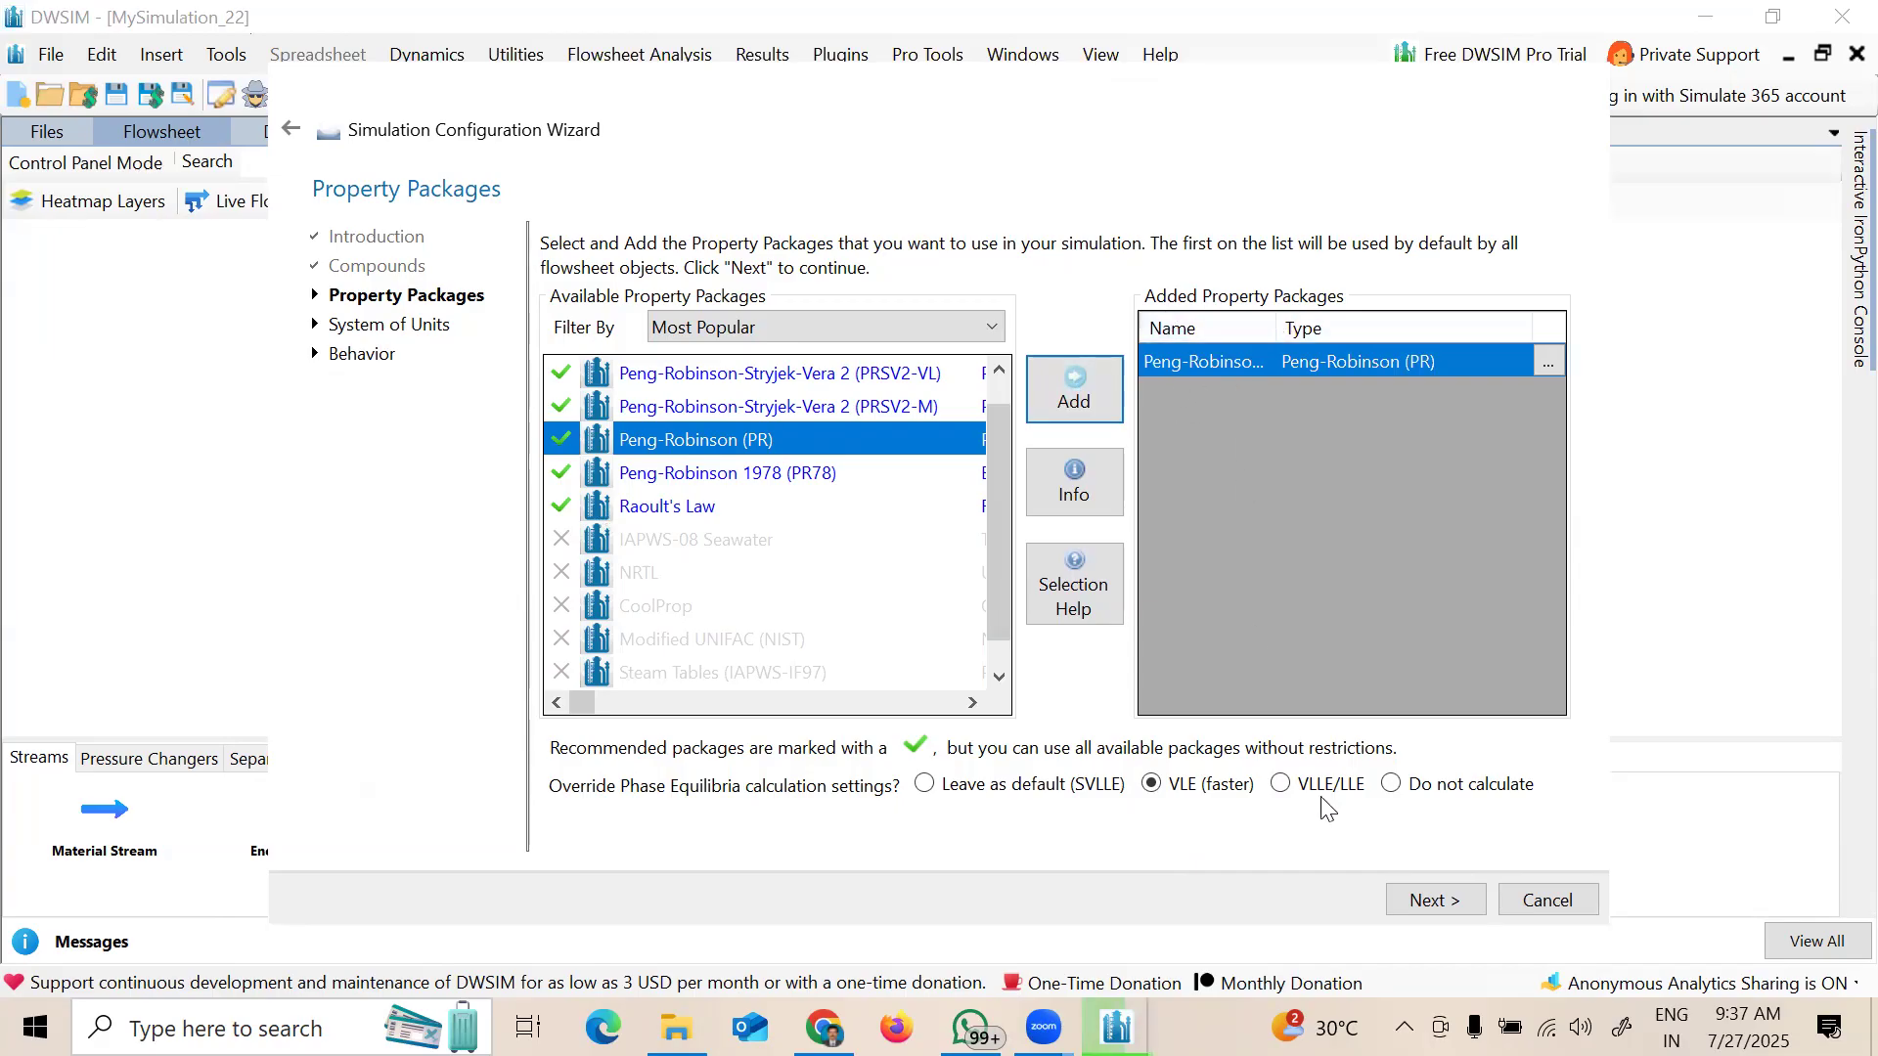
{"action": "left_click", "coordinate": [1435, 900]}
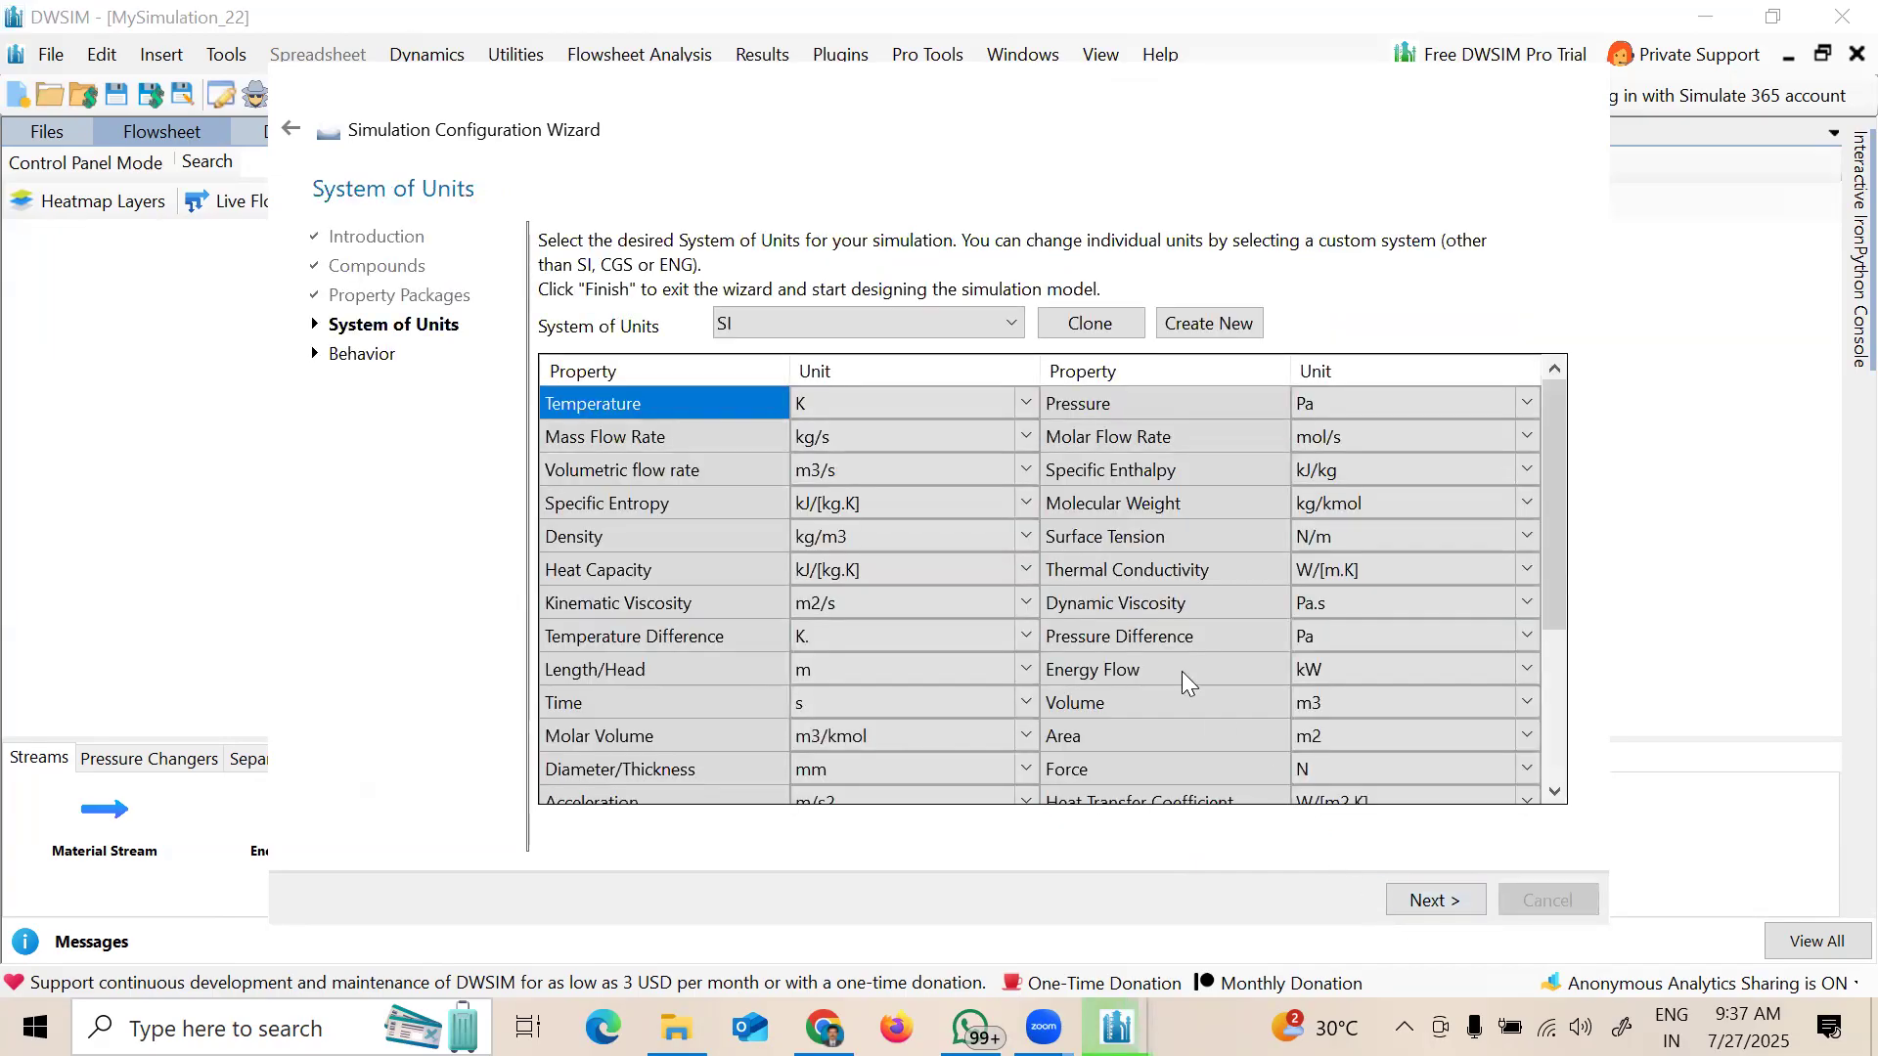
Step: Try the ENG unit system, then switch to C5 for F, psi, lb/h and ft
{"action": "left_click", "coordinate": [926, 325]}
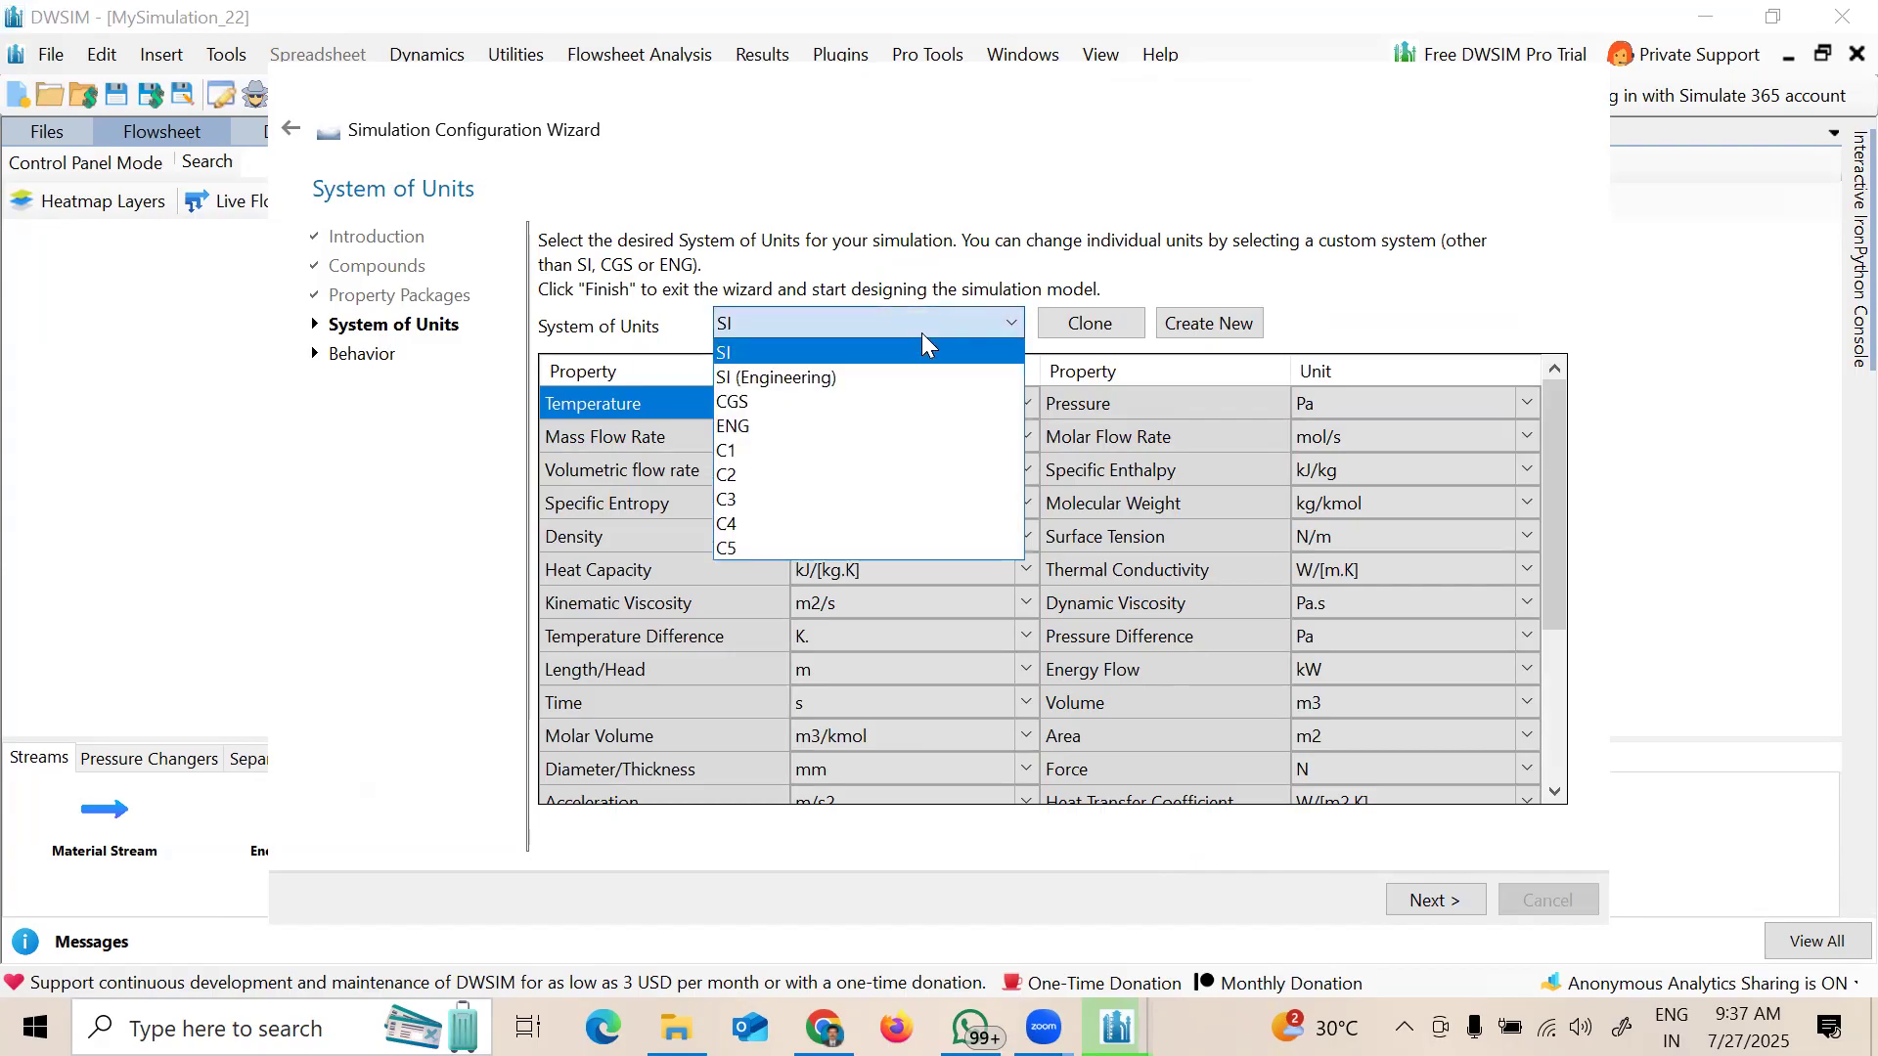
{"action": "left_click", "coordinate": [862, 425]}
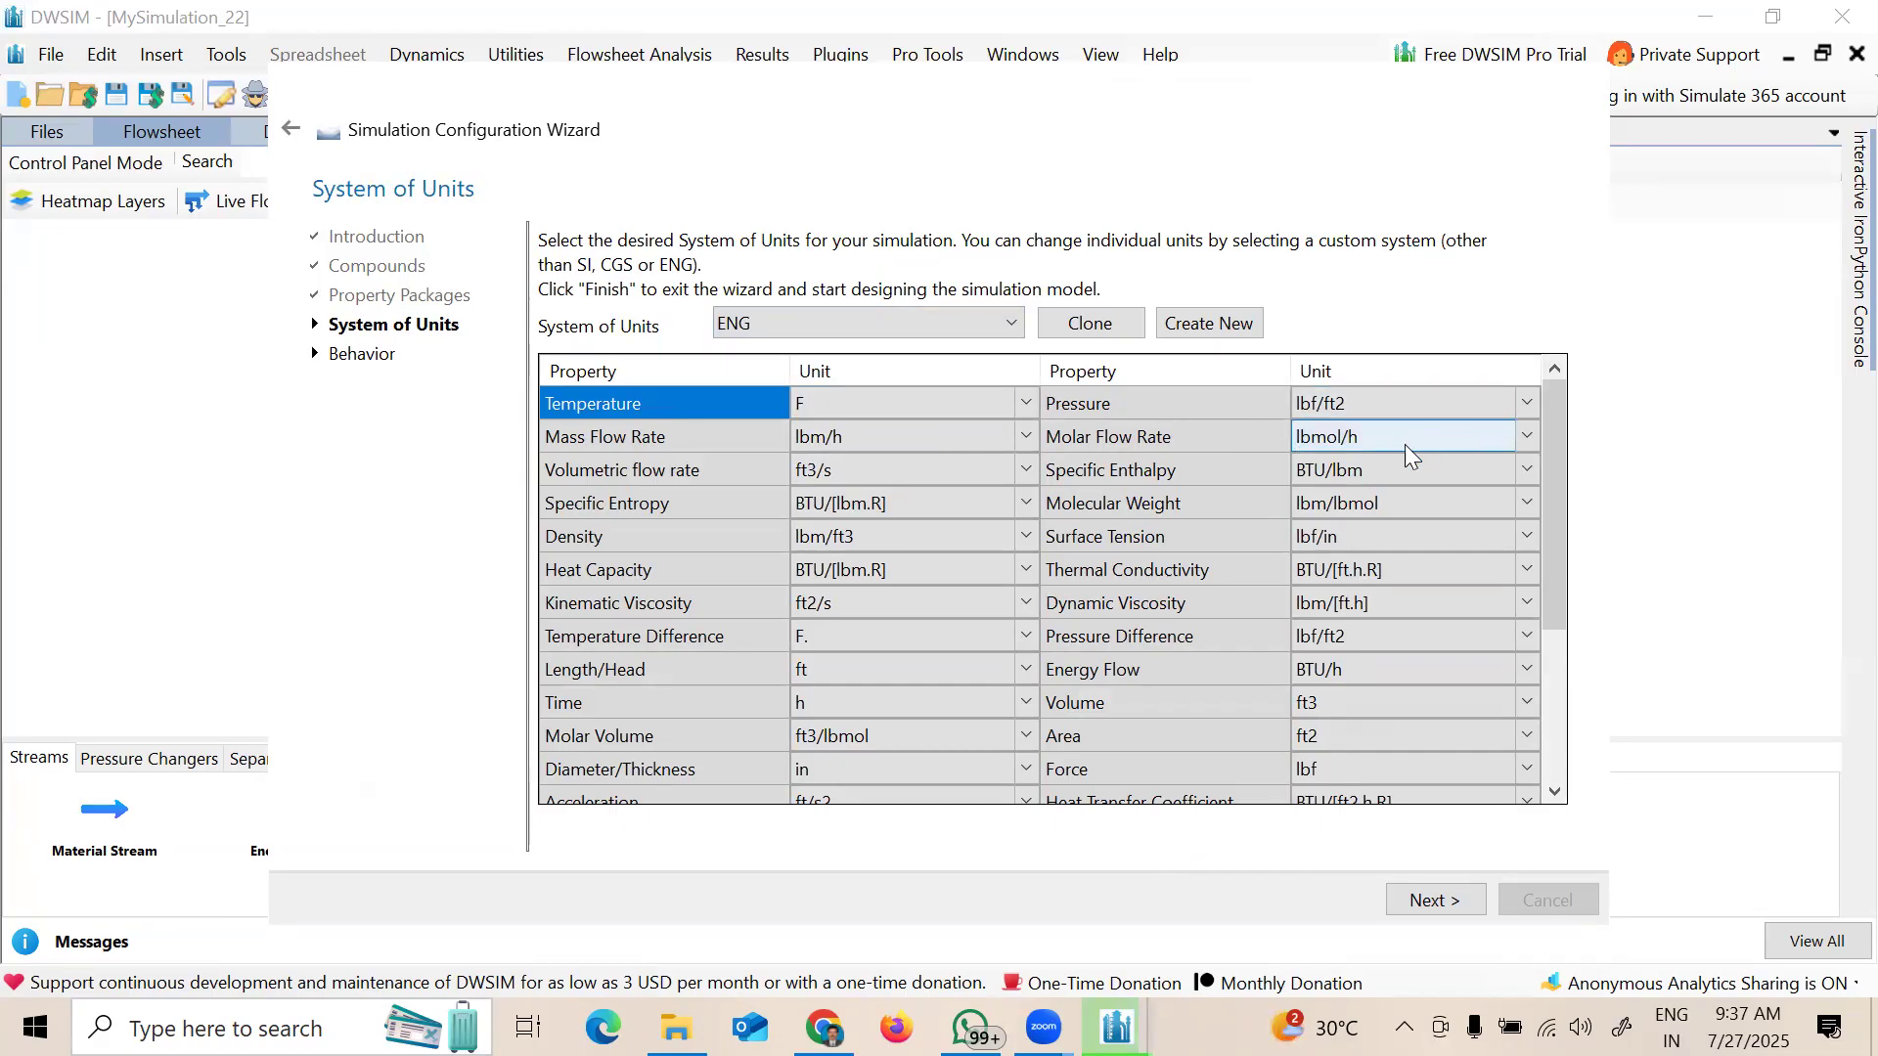
{"action": "left_click", "coordinate": [1472, 412]}
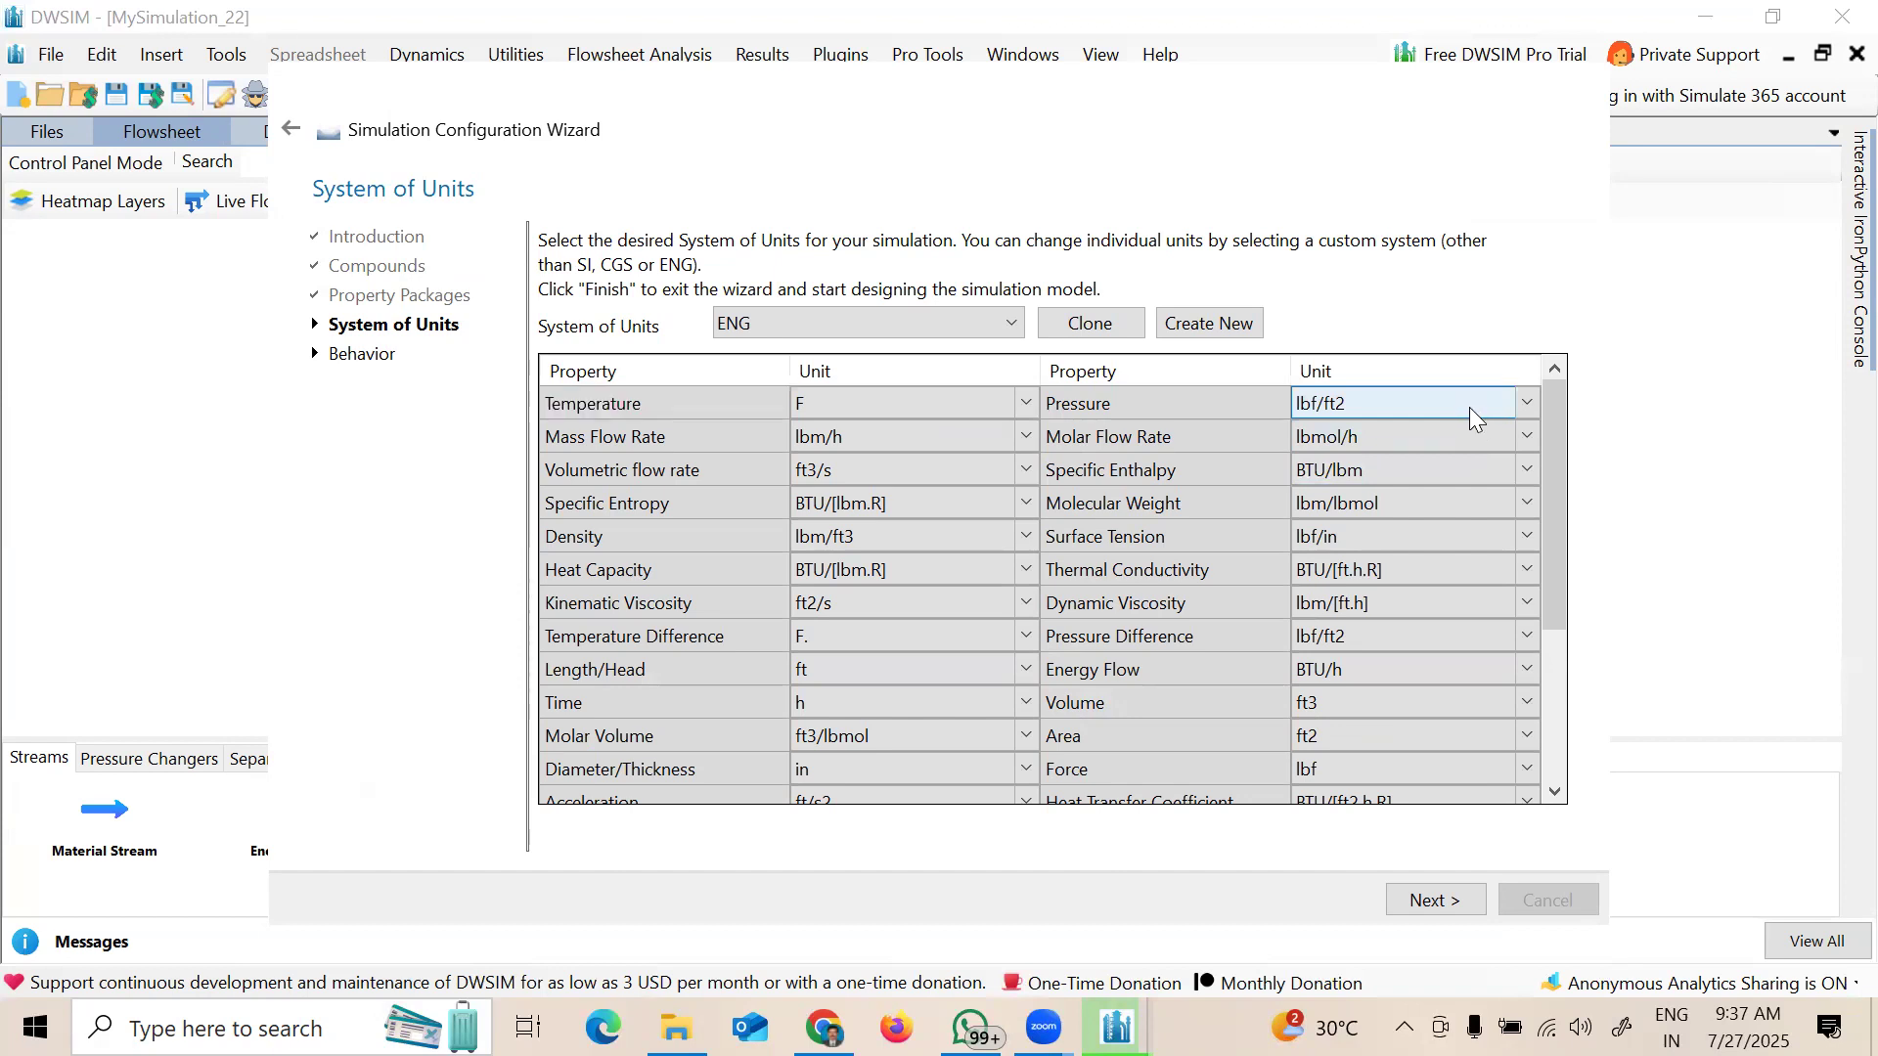
{"action": "left_click", "coordinate": [861, 323]}
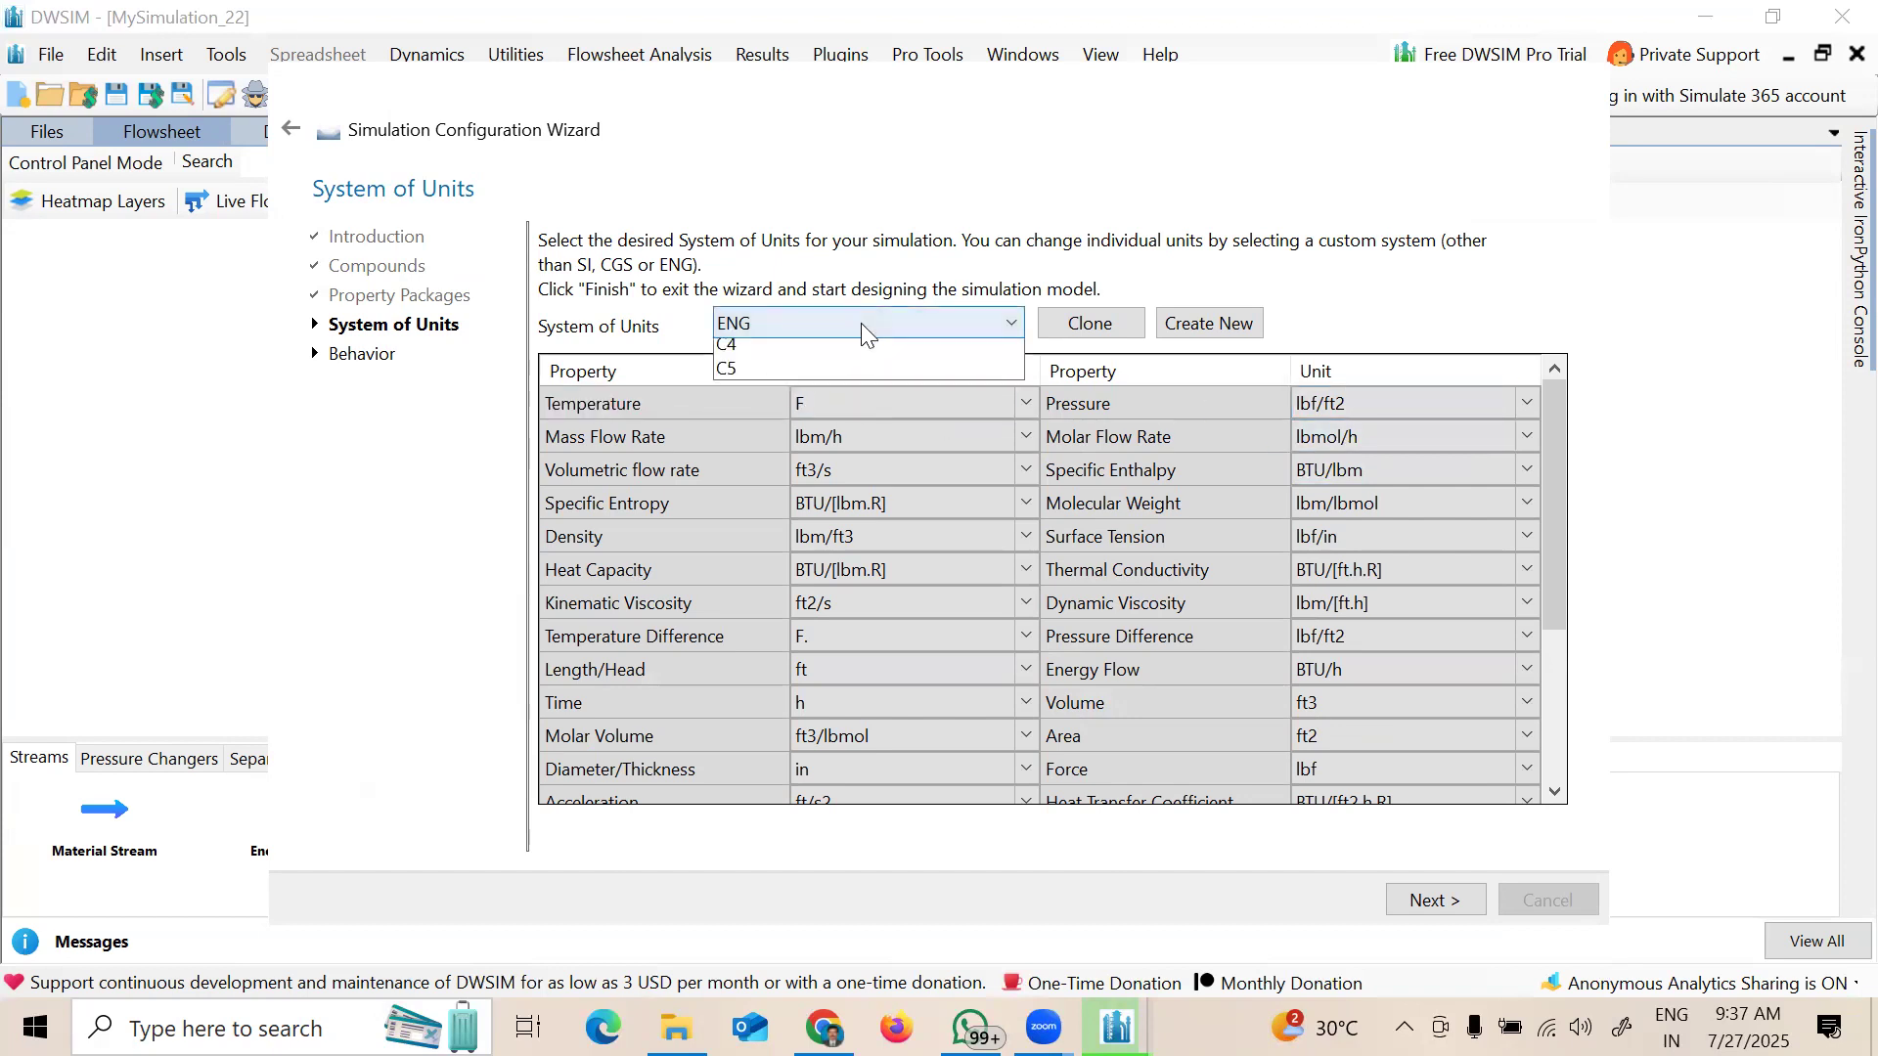
{"action": "left_click", "coordinate": [792, 542]}
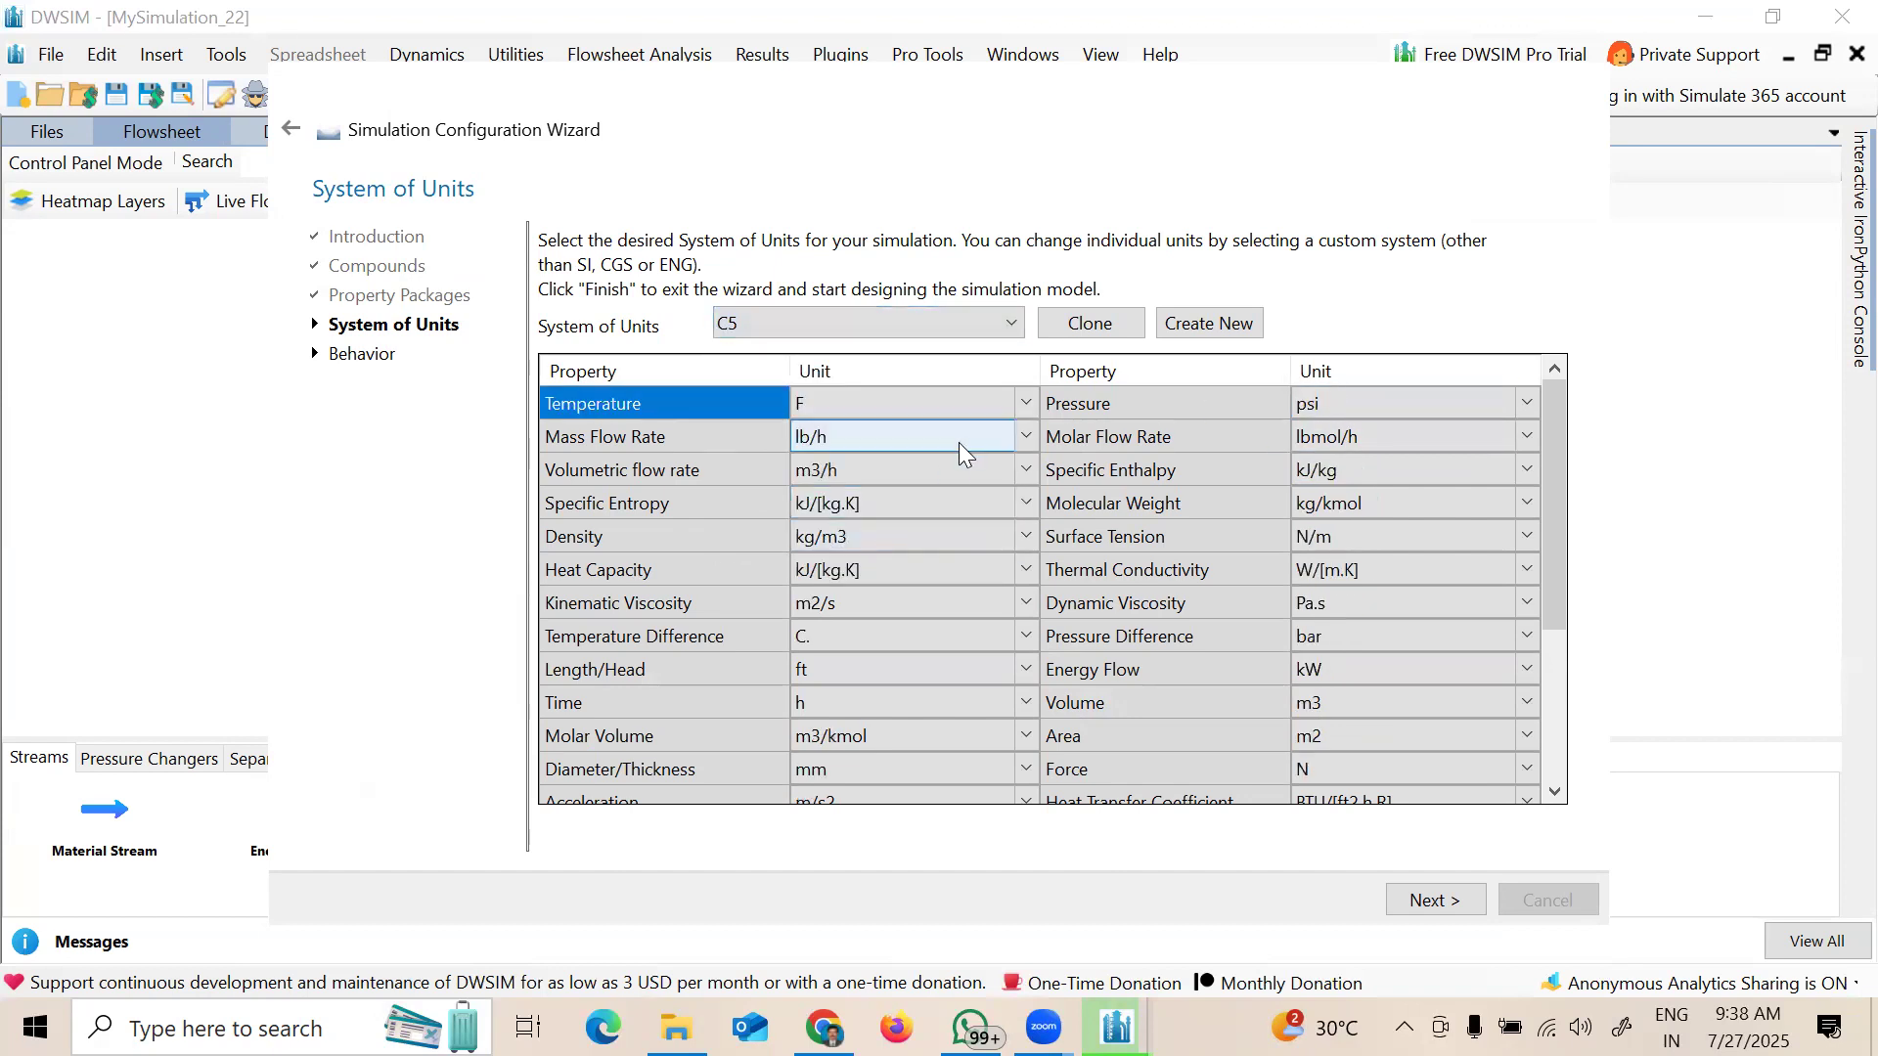
{"action": "left_click", "coordinate": [912, 404]}
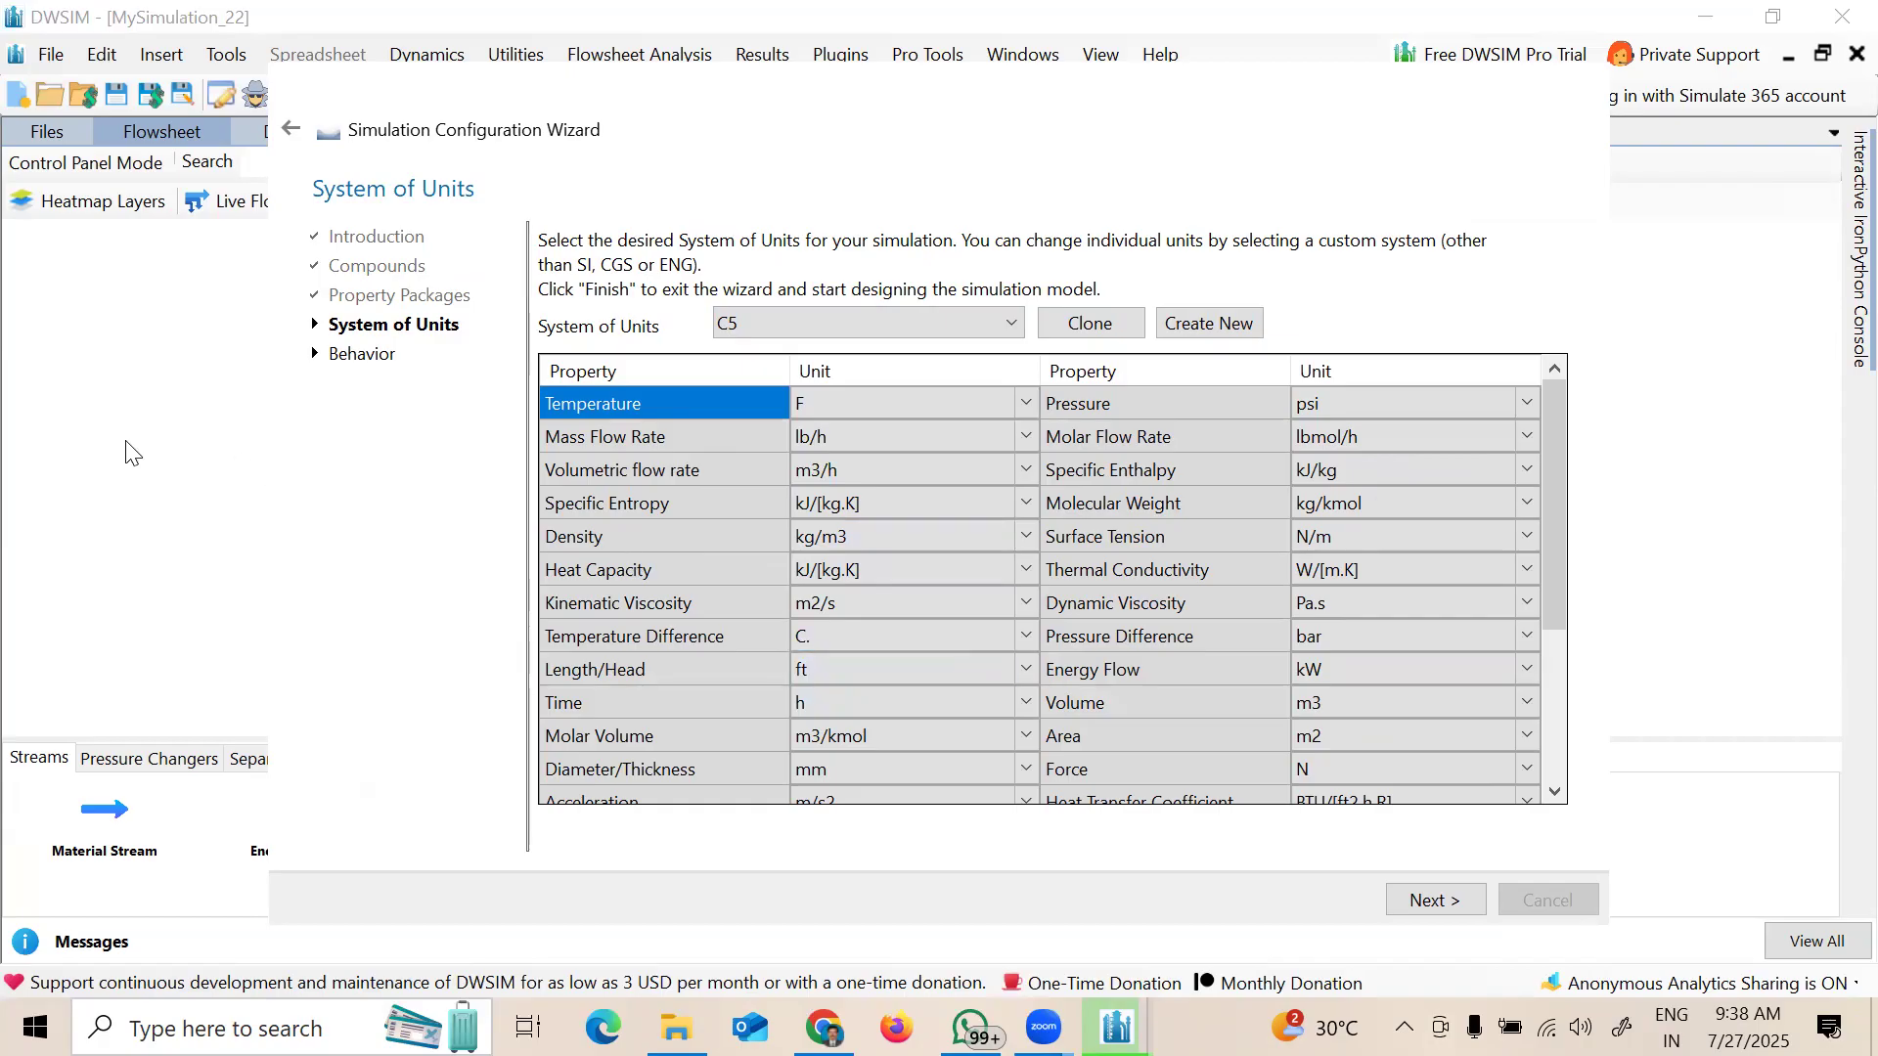
Step: Circle the C5 units ft, F and psi, and point out lb/h and lbmol/h
{"action": "left_click_drag", "start_coordinate": [832, 647], "coordinate": [837, 652]}
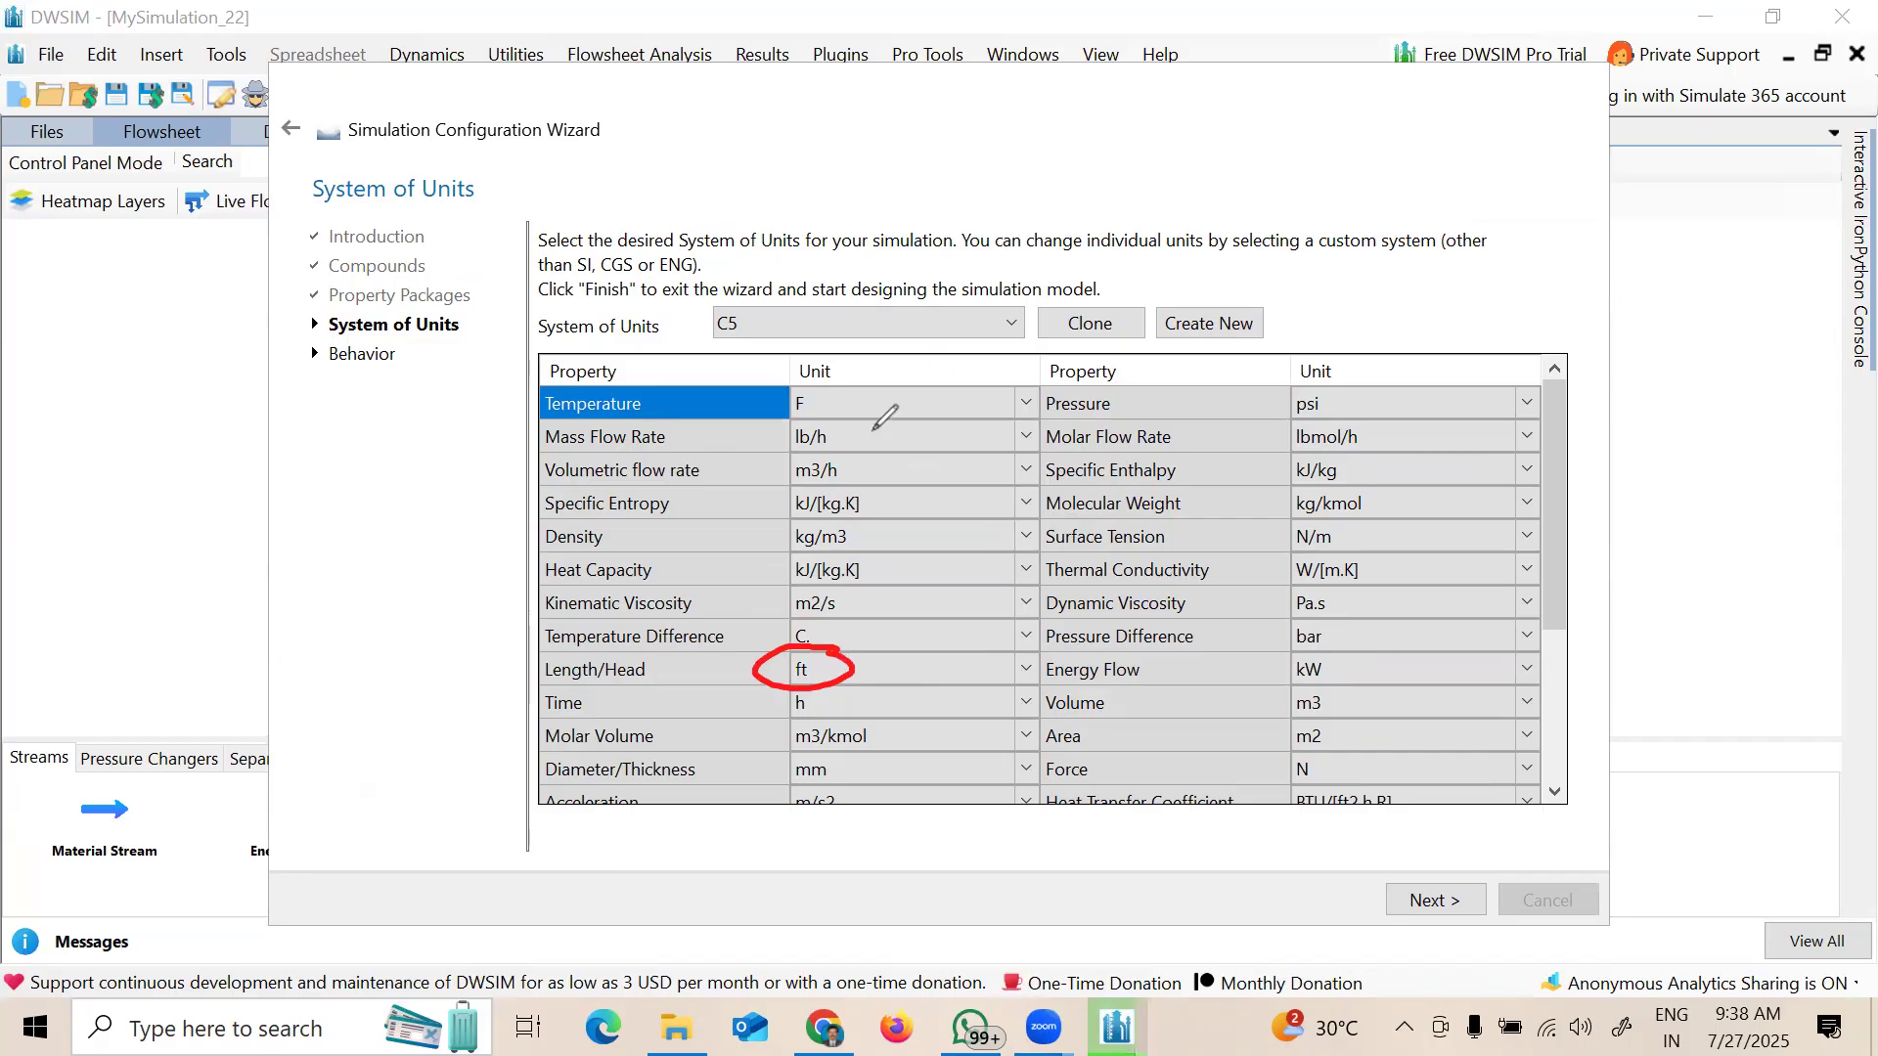
{"action": "mouse_move", "coordinate": [824, 381]}
{"action": "left_mouse_down"}
{"action": "mouse_move", "coordinate": [764, 397]}
{"action": "mouse_move", "coordinate": [817, 383]}
{"action": "left_mouse_up"}
{"action": "mouse_move", "coordinate": [1360, 372]}
{"action": "left_mouse_down"}
{"action": "mouse_move", "coordinate": [1270, 426]}
{"action": "mouse_move", "coordinate": [1350, 370]}
{"action": "left_mouse_up"}
{"action": "mouse_move", "coordinate": [909, 423]}
{"action": "left_mouse_down"}
{"action": "mouse_move", "coordinate": [851, 445]}
{"action": "mouse_move", "coordinate": [876, 453]}
{"action": "left_mouse_up"}
{"action": "mouse_move", "coordinate": [1445, 422]}
{"action": "left_mouse_down"}
{"action": "mouse_move", "coordinate": [1407, 431]}
{"action": "mouse_move", "coordinate": [1428, 441]}
{"action": "left_mouse_up"}
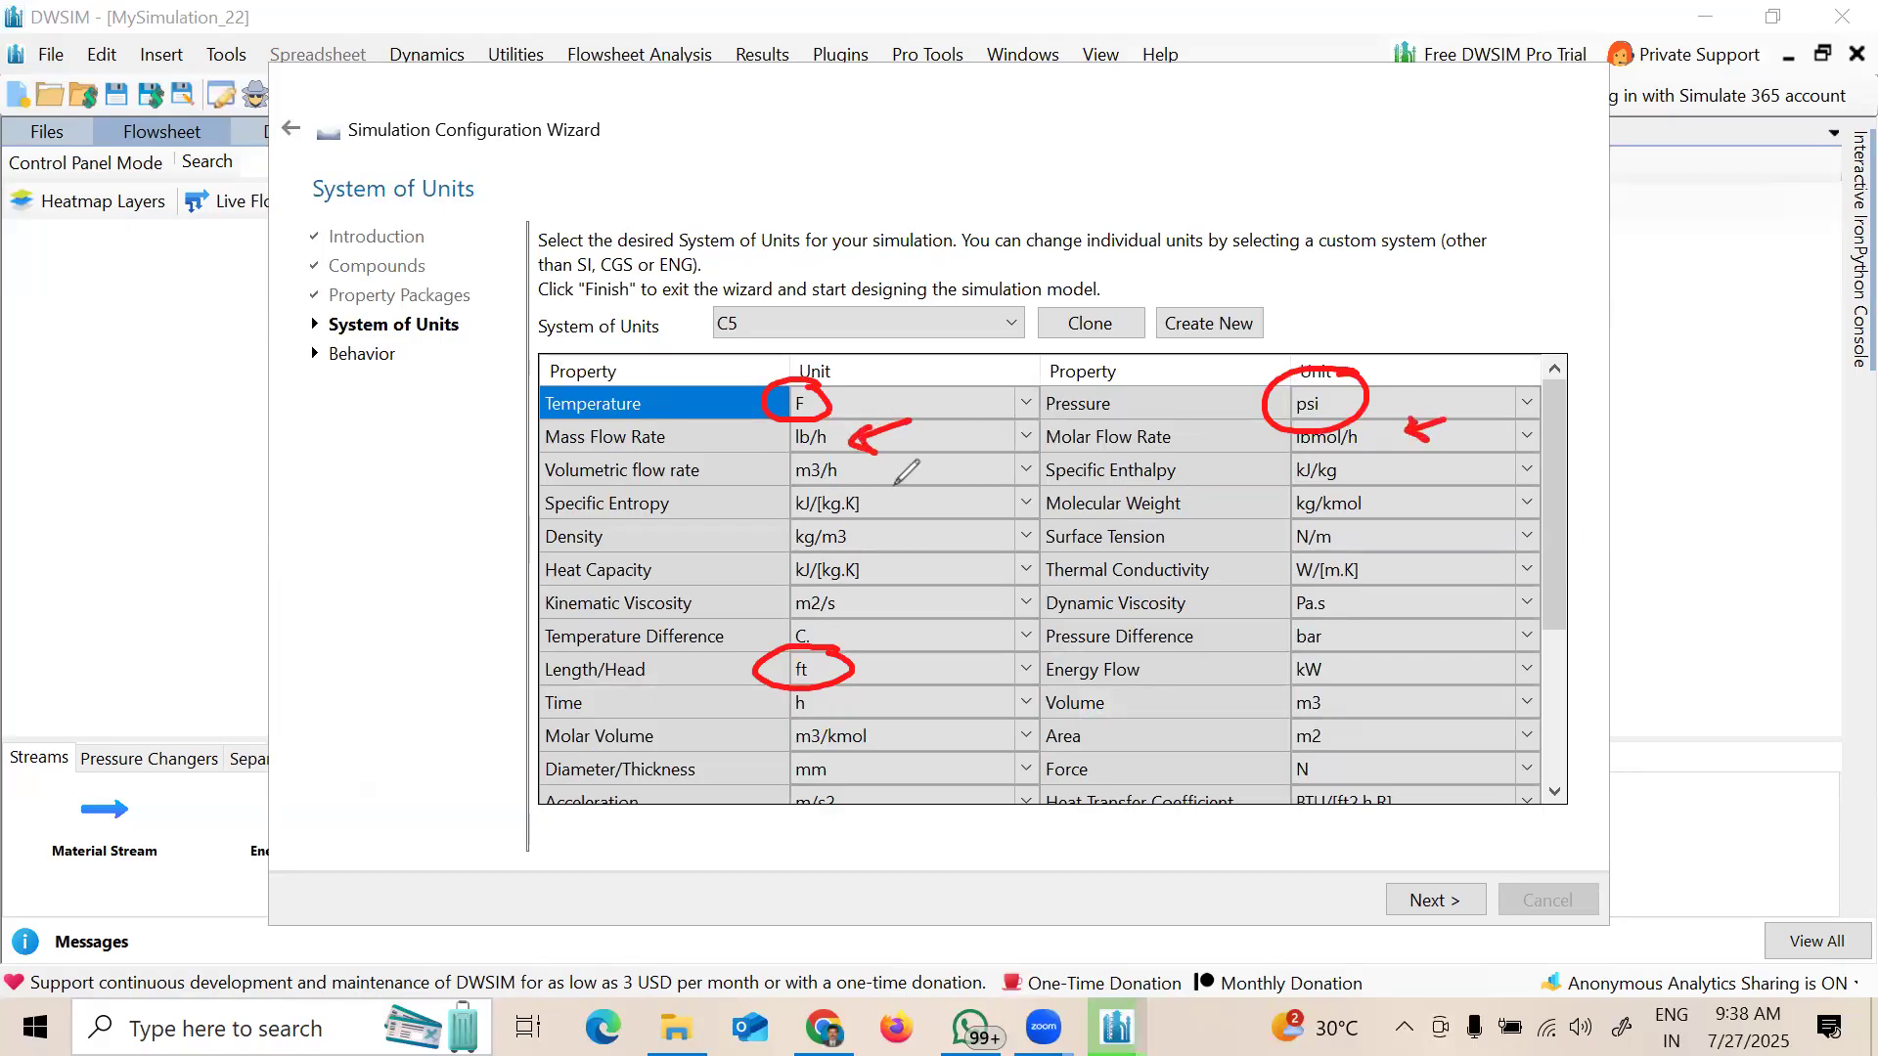
Step: Leave the volumetric flow unit unchanged, erase the ink, and bring File Explorer up
{"action": "left_click", "coordinate": [948, 465]}
{"action": "left_click", "coordinate": [949, 474]}
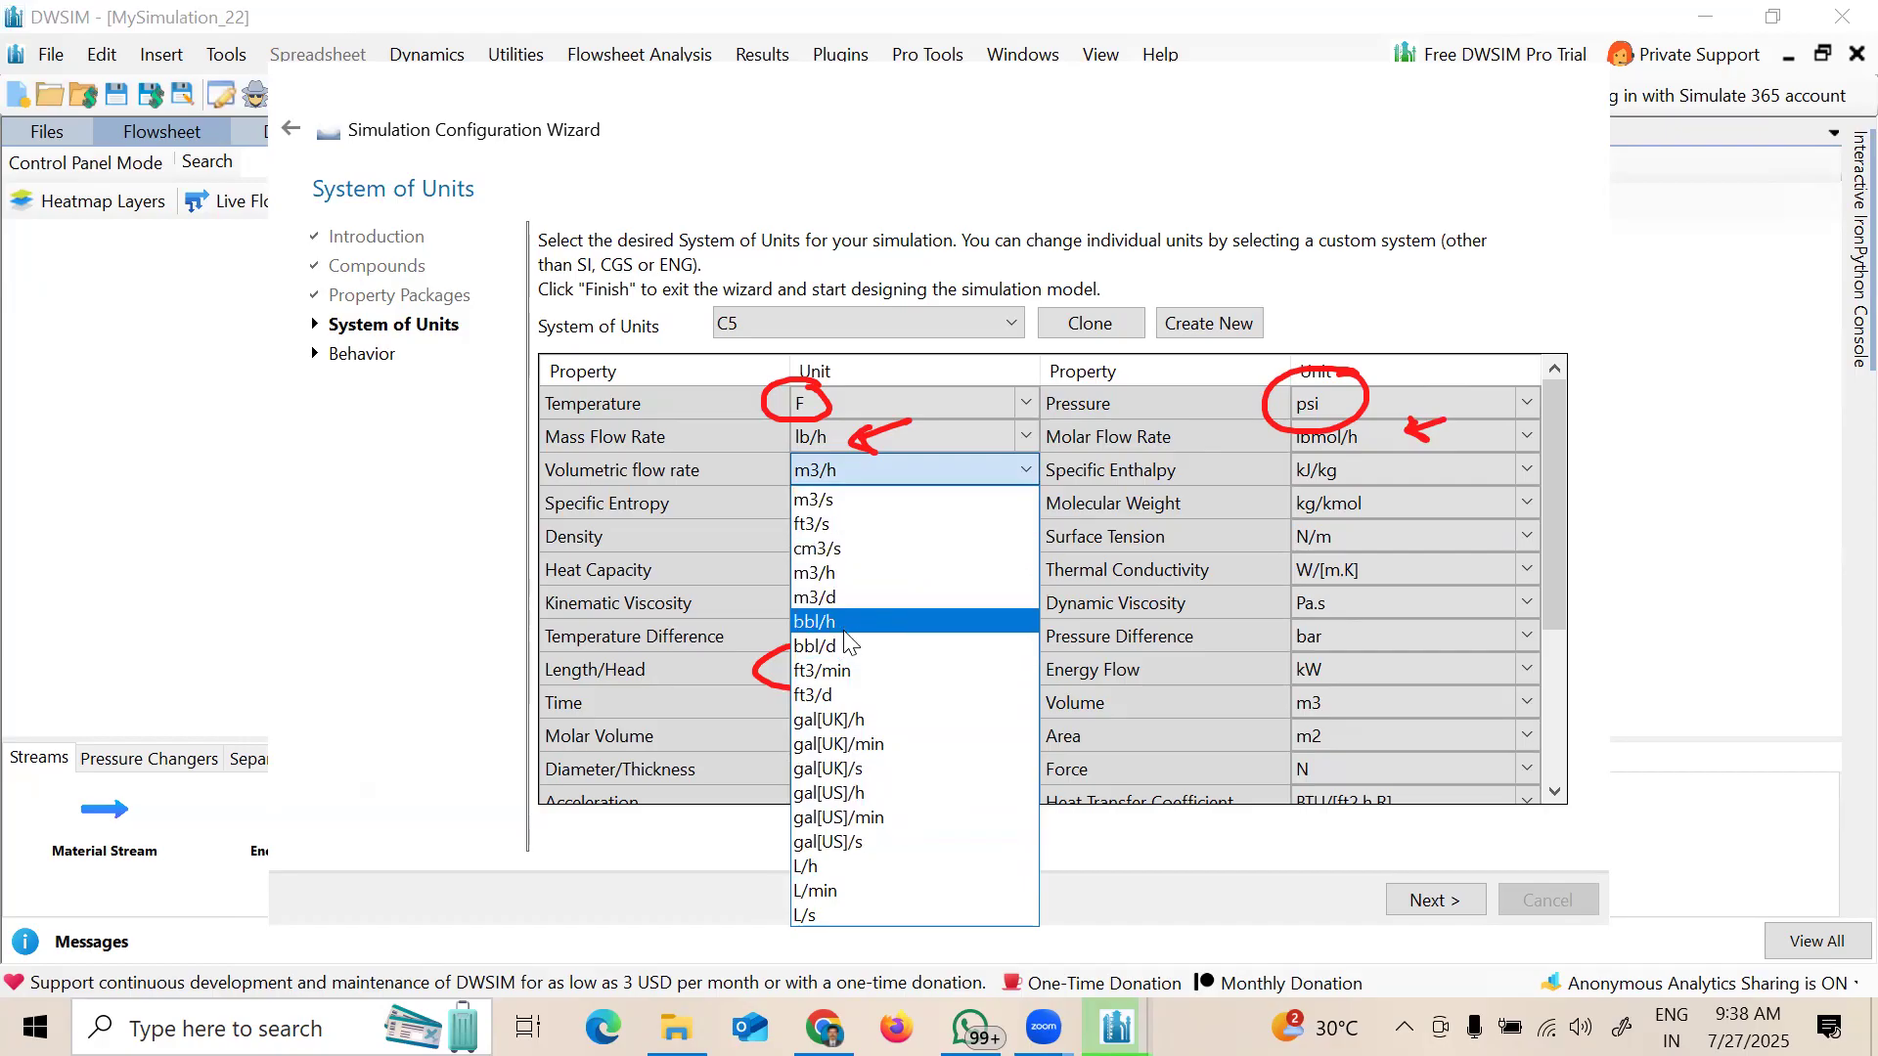
{"action": "left_click", "coordinate": [105, 210]}
{"action": "mouse_move", "coordinate": [782, 376]}
{"action": "left_mouse_down"}
{"action": "mouse_move", "coordinate": [861, 442]}
{"action": "mouse_move", "coordinate": [780, 687]}
{"action": "left_mouse_up"}
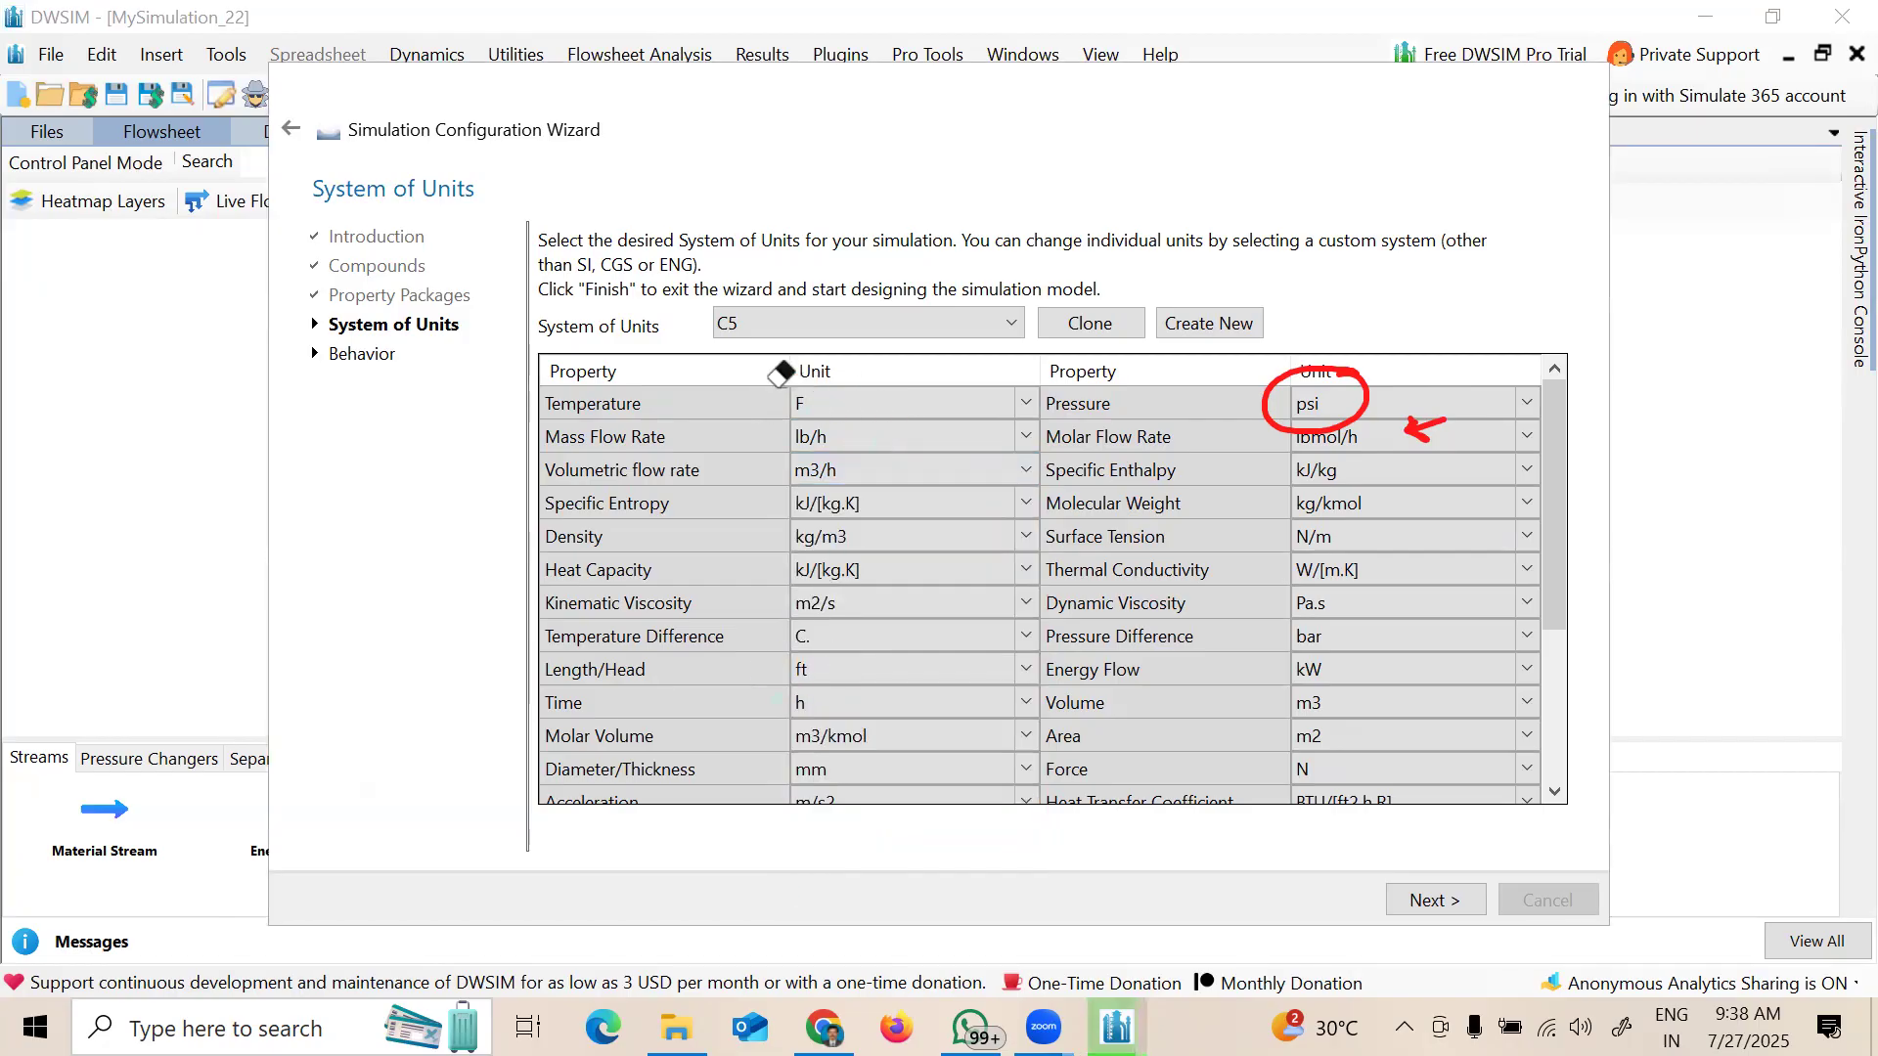
{"action": "mouse_move", "coordinate": [782, 375]}
{"action": "left_mouse_down"}
{"action": "mouse_move", "coordinate": [1358, 401]}
{"action": "mouse_move", "coordinate": [1425, 429]}
{"action": "mouse_move", "coordinate": [1316, 492]}
{"action": "left_mouse_up"}
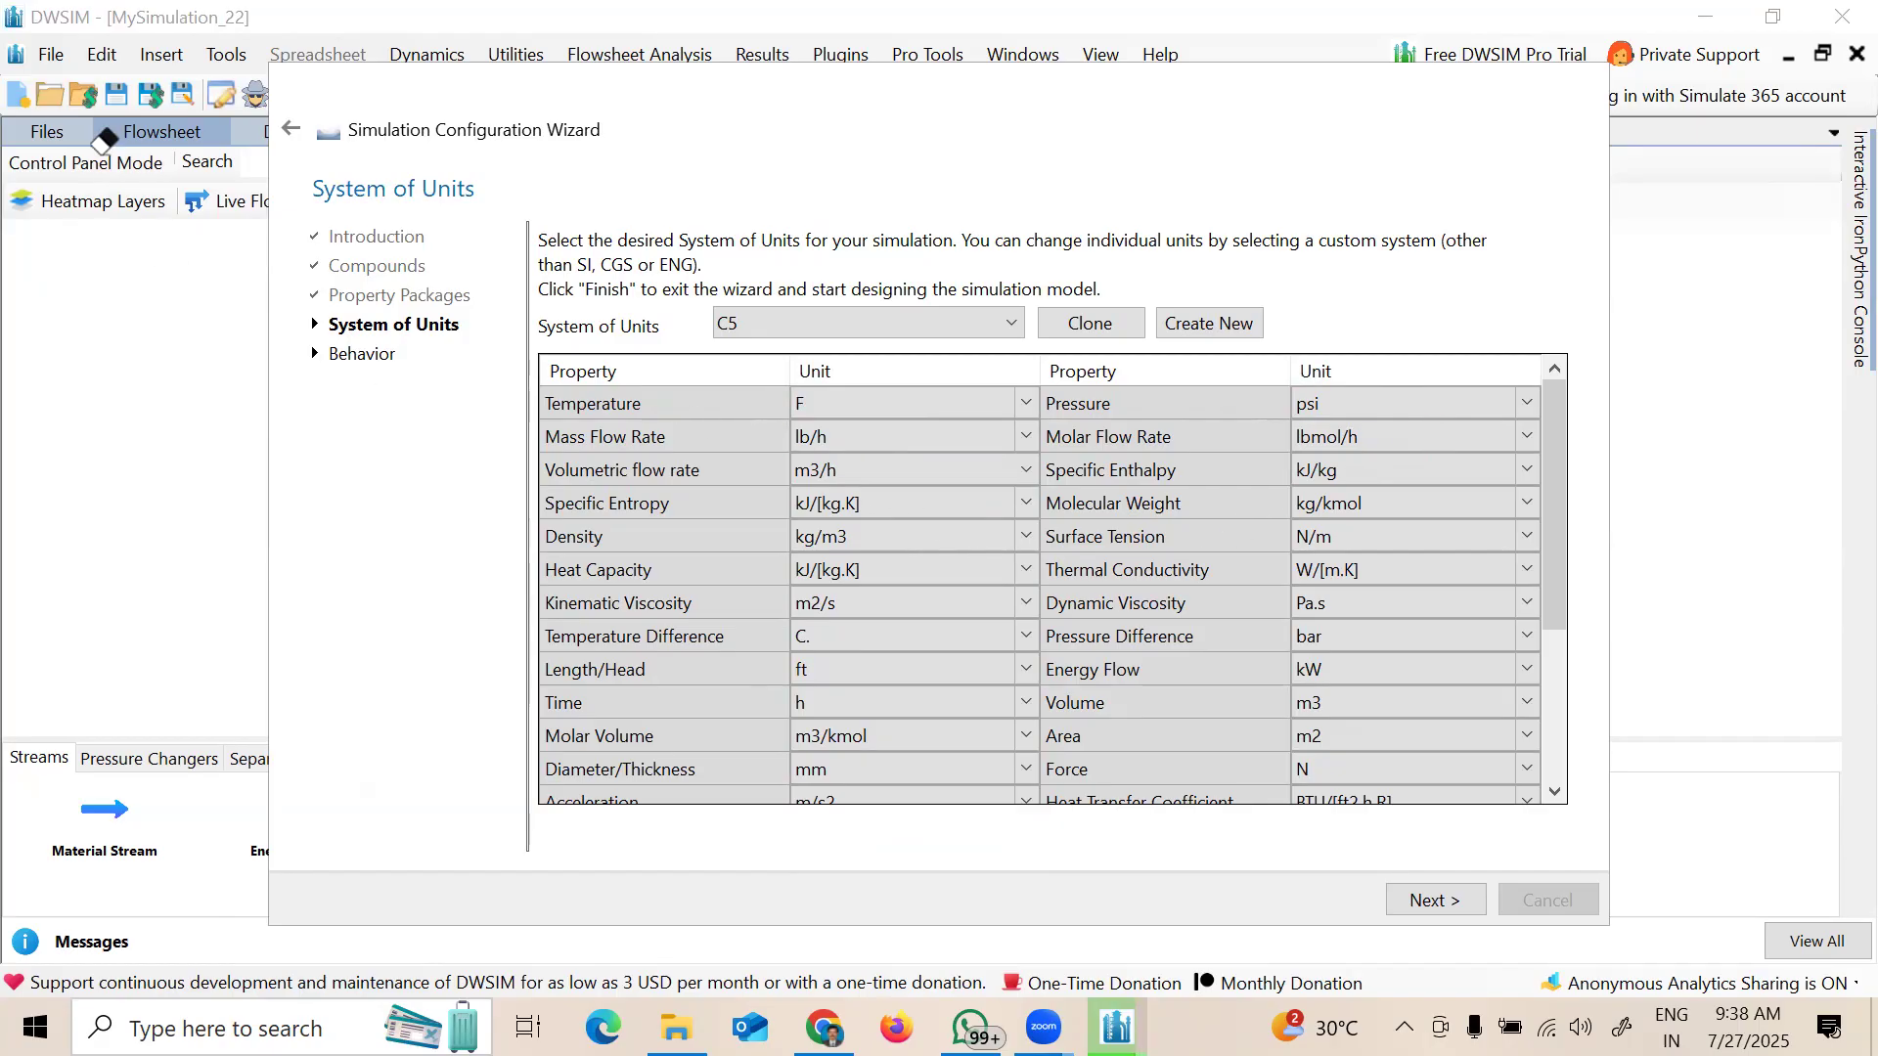
{"action": "left_click", "coordinate": [676, 1027]}
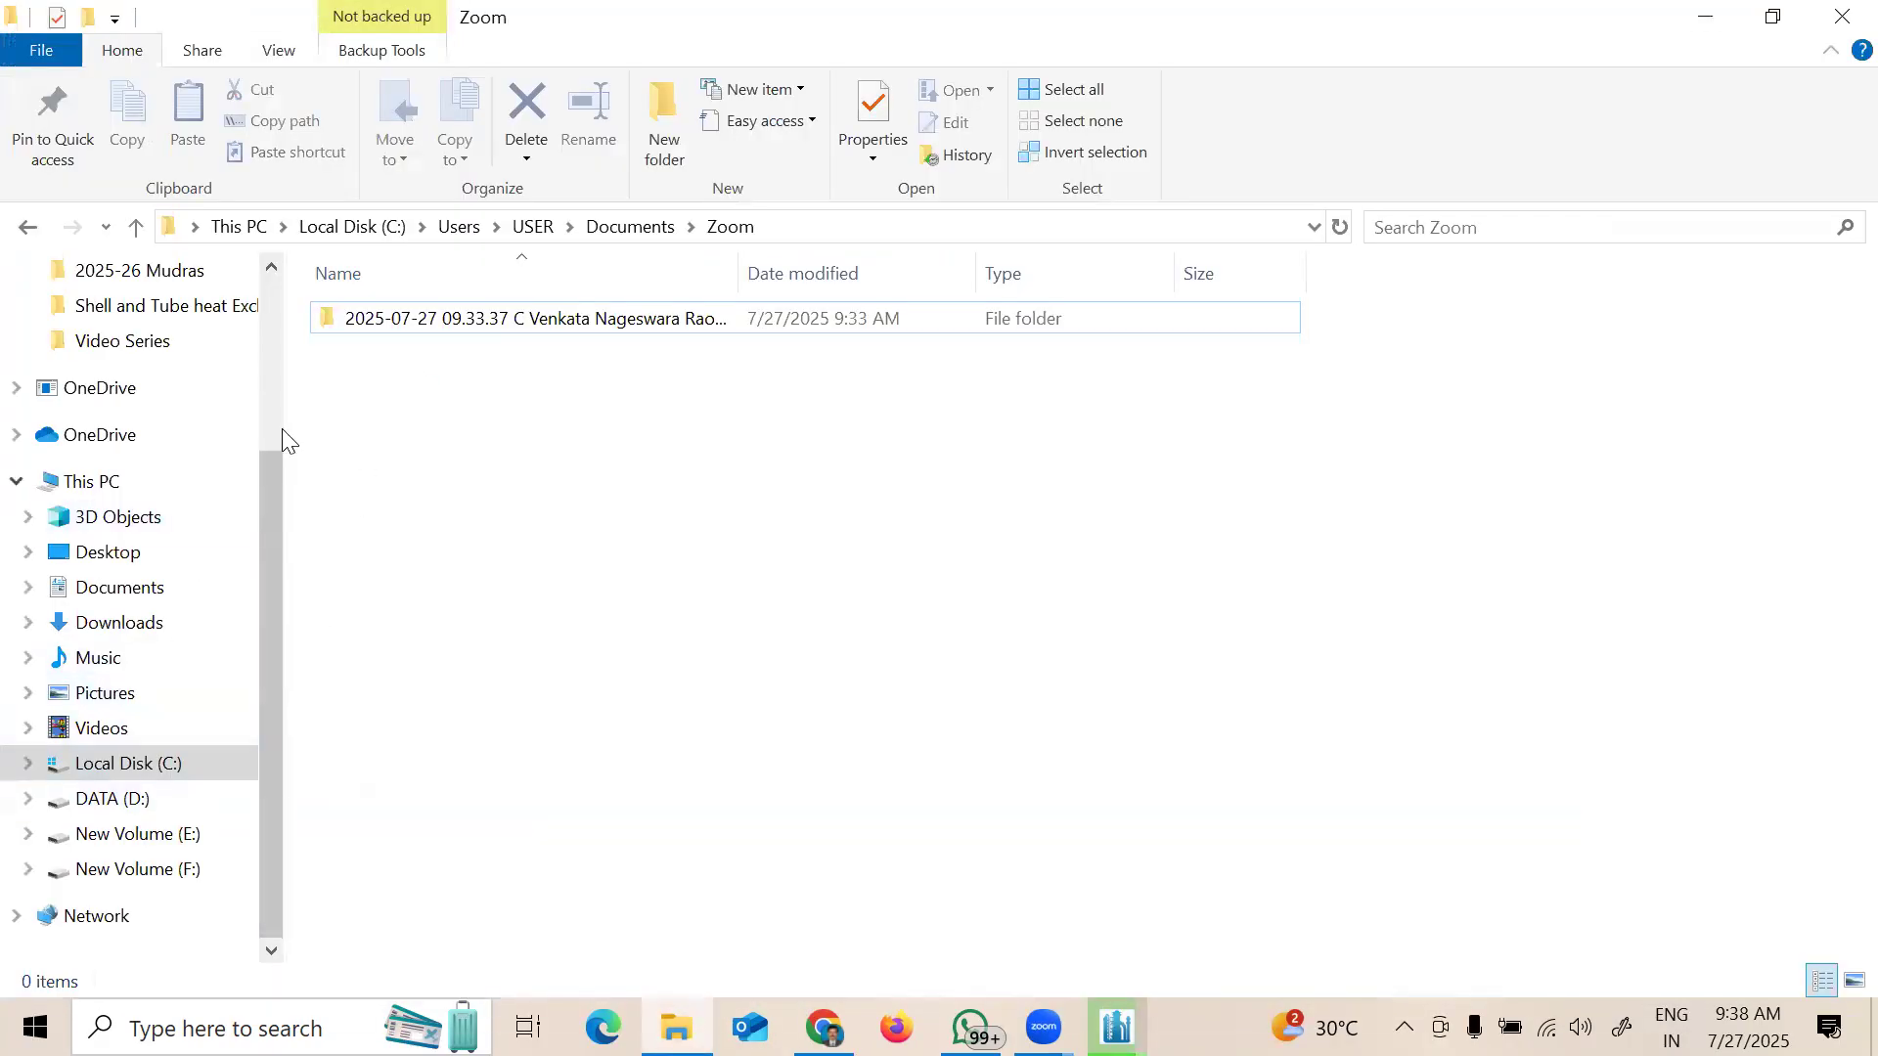
Step: Open Video Series.pptx from the Quick access 'Shell and Tube heat exchanger' folder
{"action": "scroll", "coordinate": [276, 349], "scroll_direction": "up", "scroll_amount": 3}
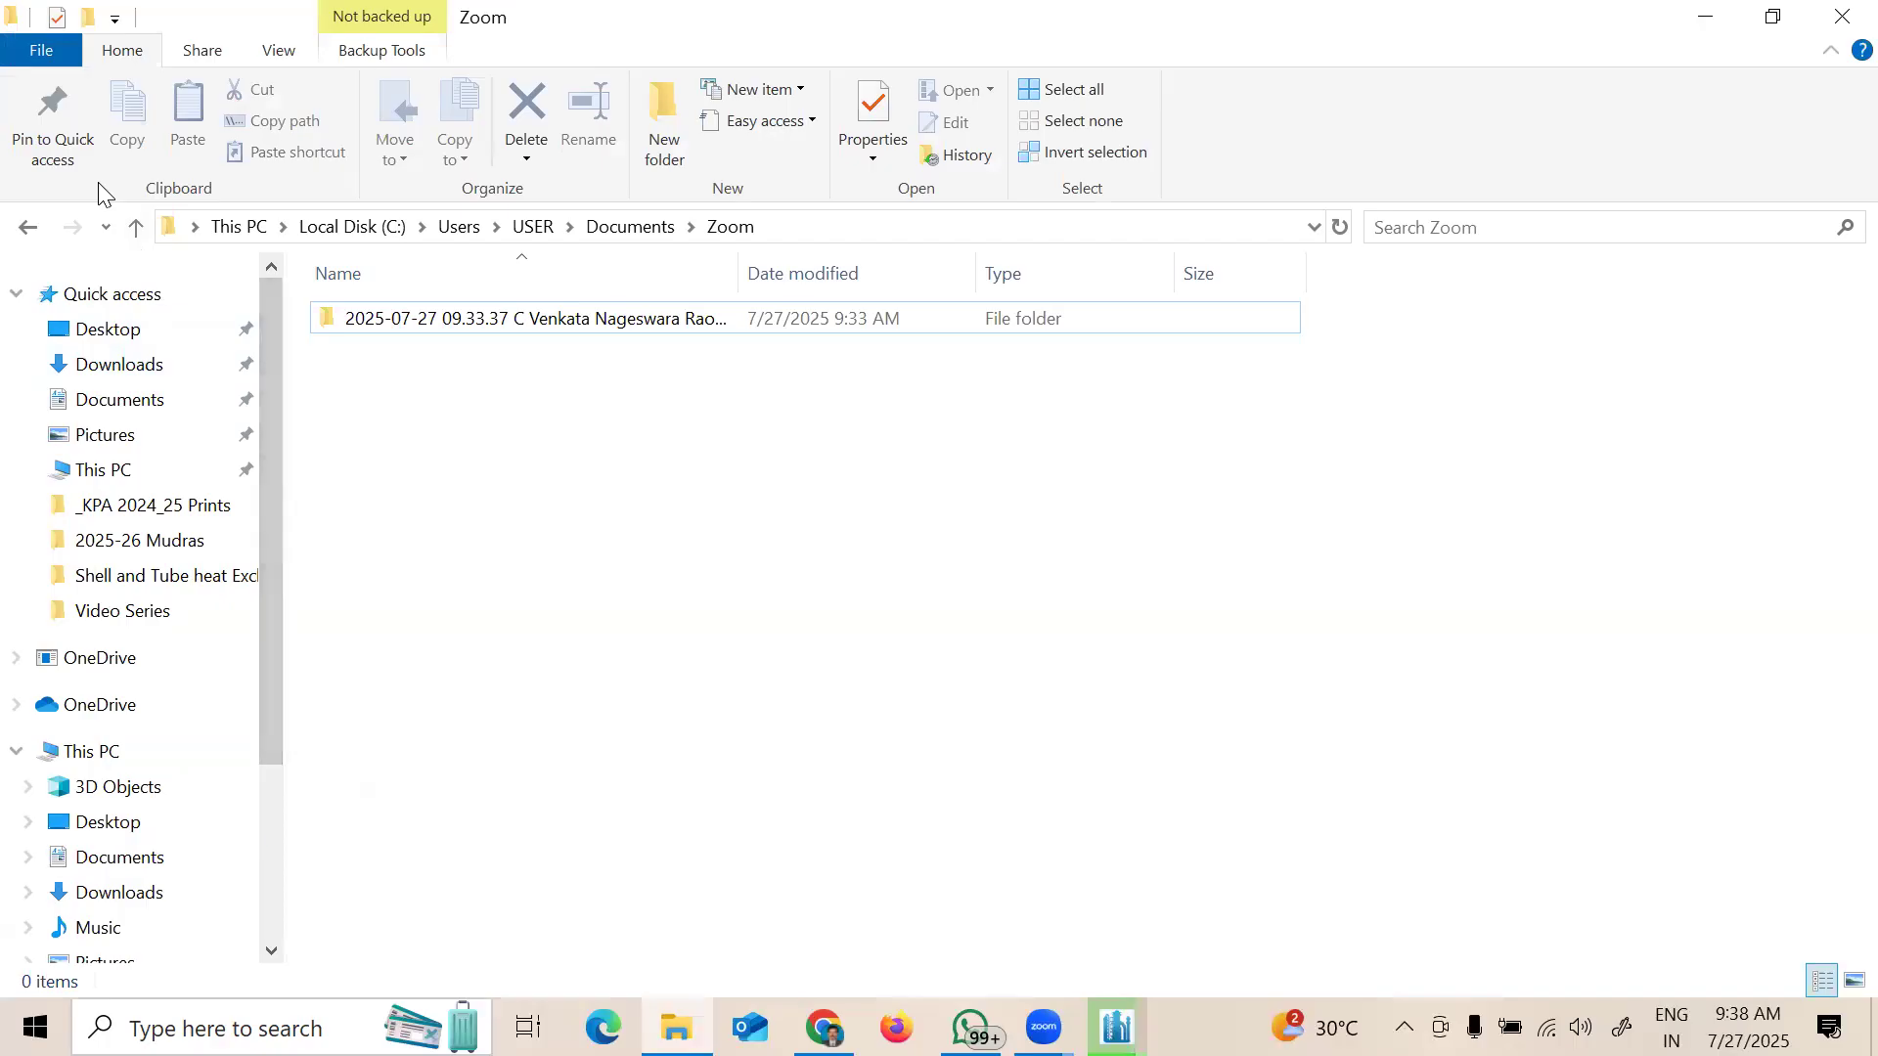
{"action": "left_click", "coordinate": [159, 579]}
{"action": "double_click", "coordinate": [414, 452]}
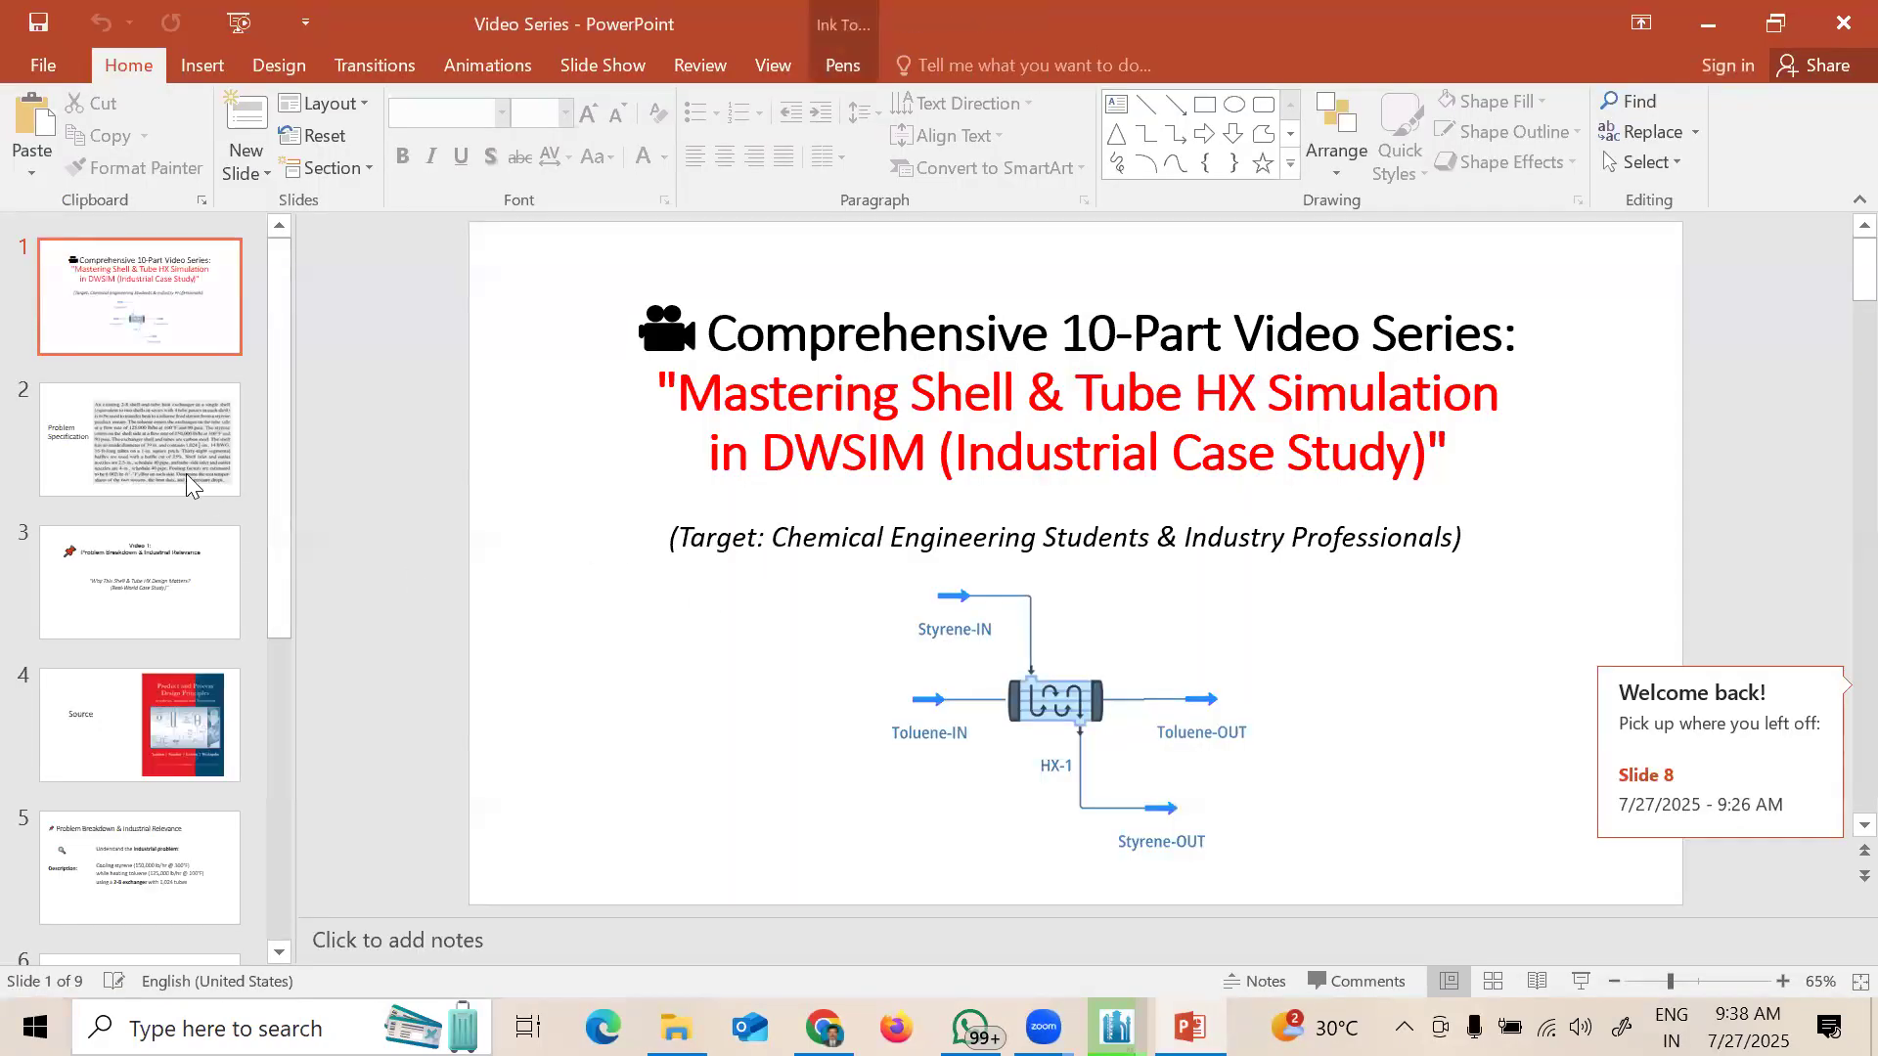
Step: Show slide 2 and circle toluene flow/temperature, 90 psia, 39 in. shell and 16-ft tubes
{"action": "left_click", "coordinate": [186, 473]}
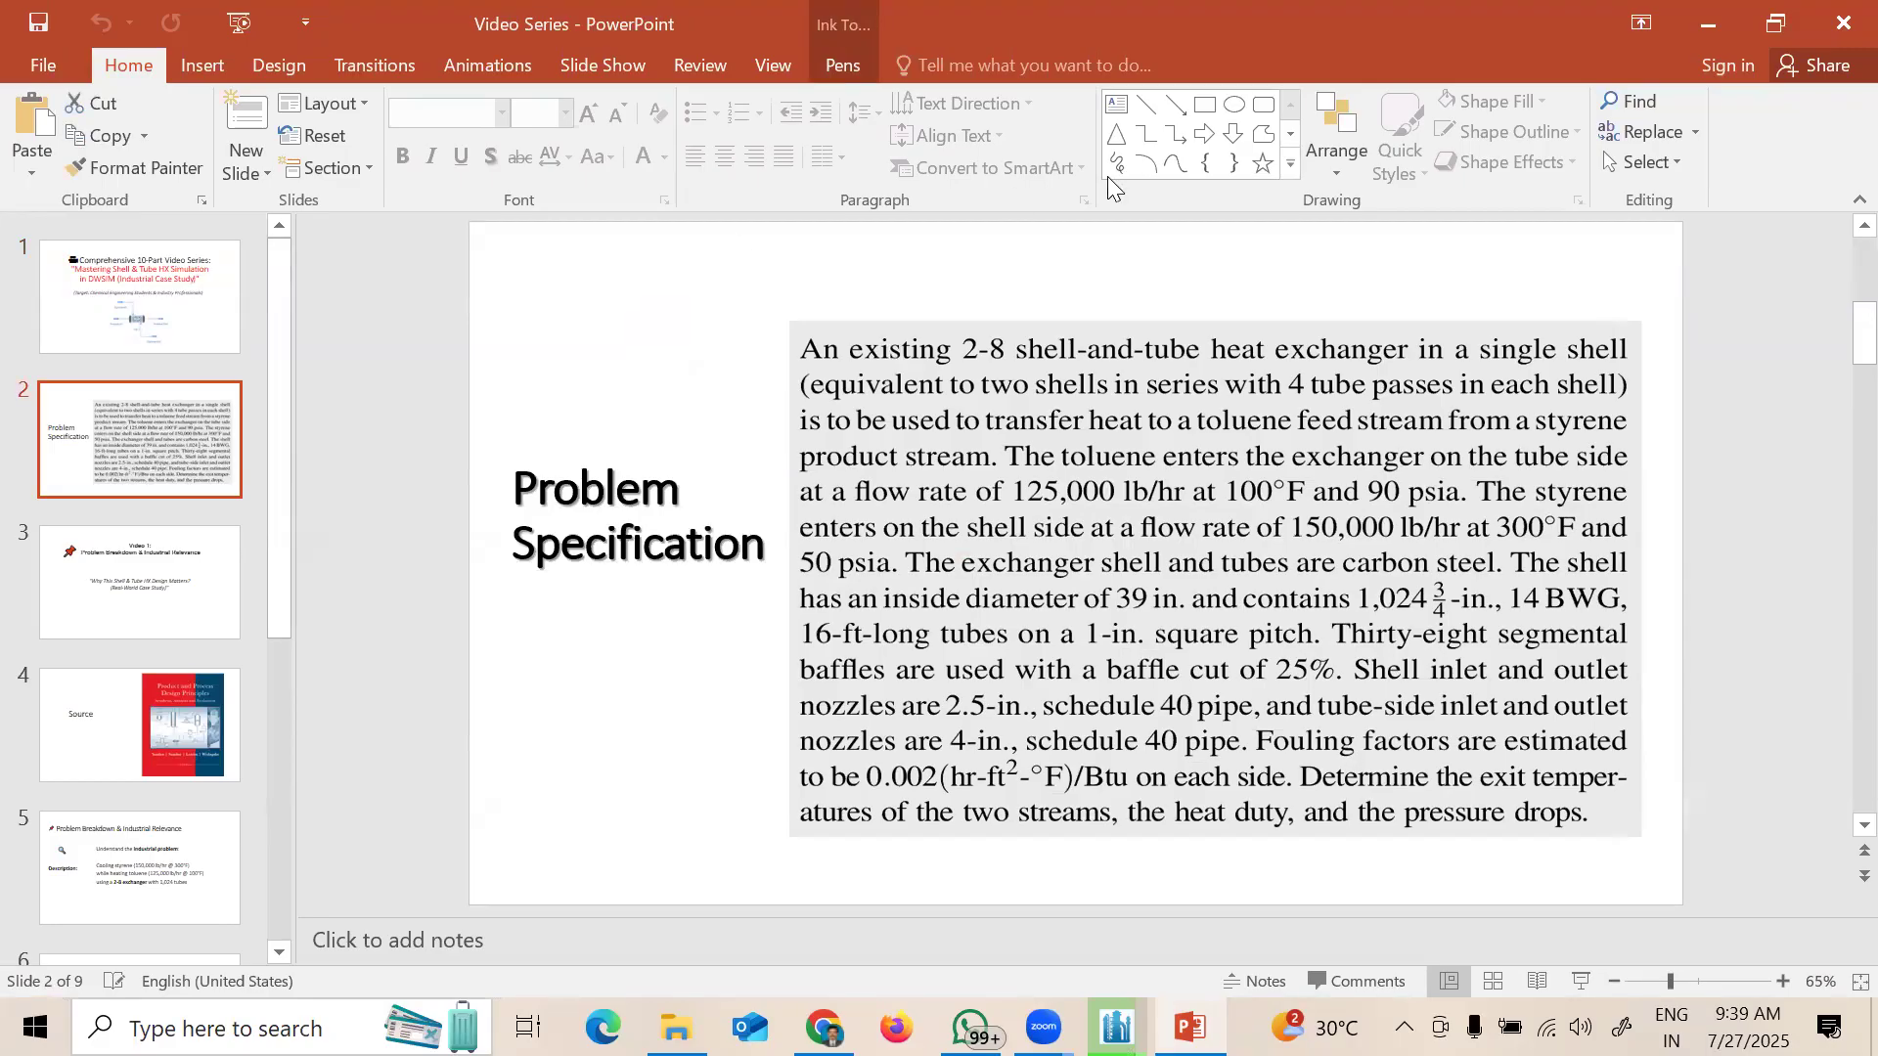
{"action": "mouse_move", "coordinate": [1189, 448]}
{"action": "left_mouse_down"}
{"action": "mouse_move", "coordinate": [1110, 484]}
{"action": "mouse_move", "coordinate": [1203, 448]}
{"action": "mouse_move", "coordinate": [1291, 450]}
{"action": "mouse_move", "coordinate": [1242, 494]}
{"action": "left_mouse_up"}
{"action": "left_click_drag", "start_coordinate": [1464, 456], "coordinate": [1416, 450]}
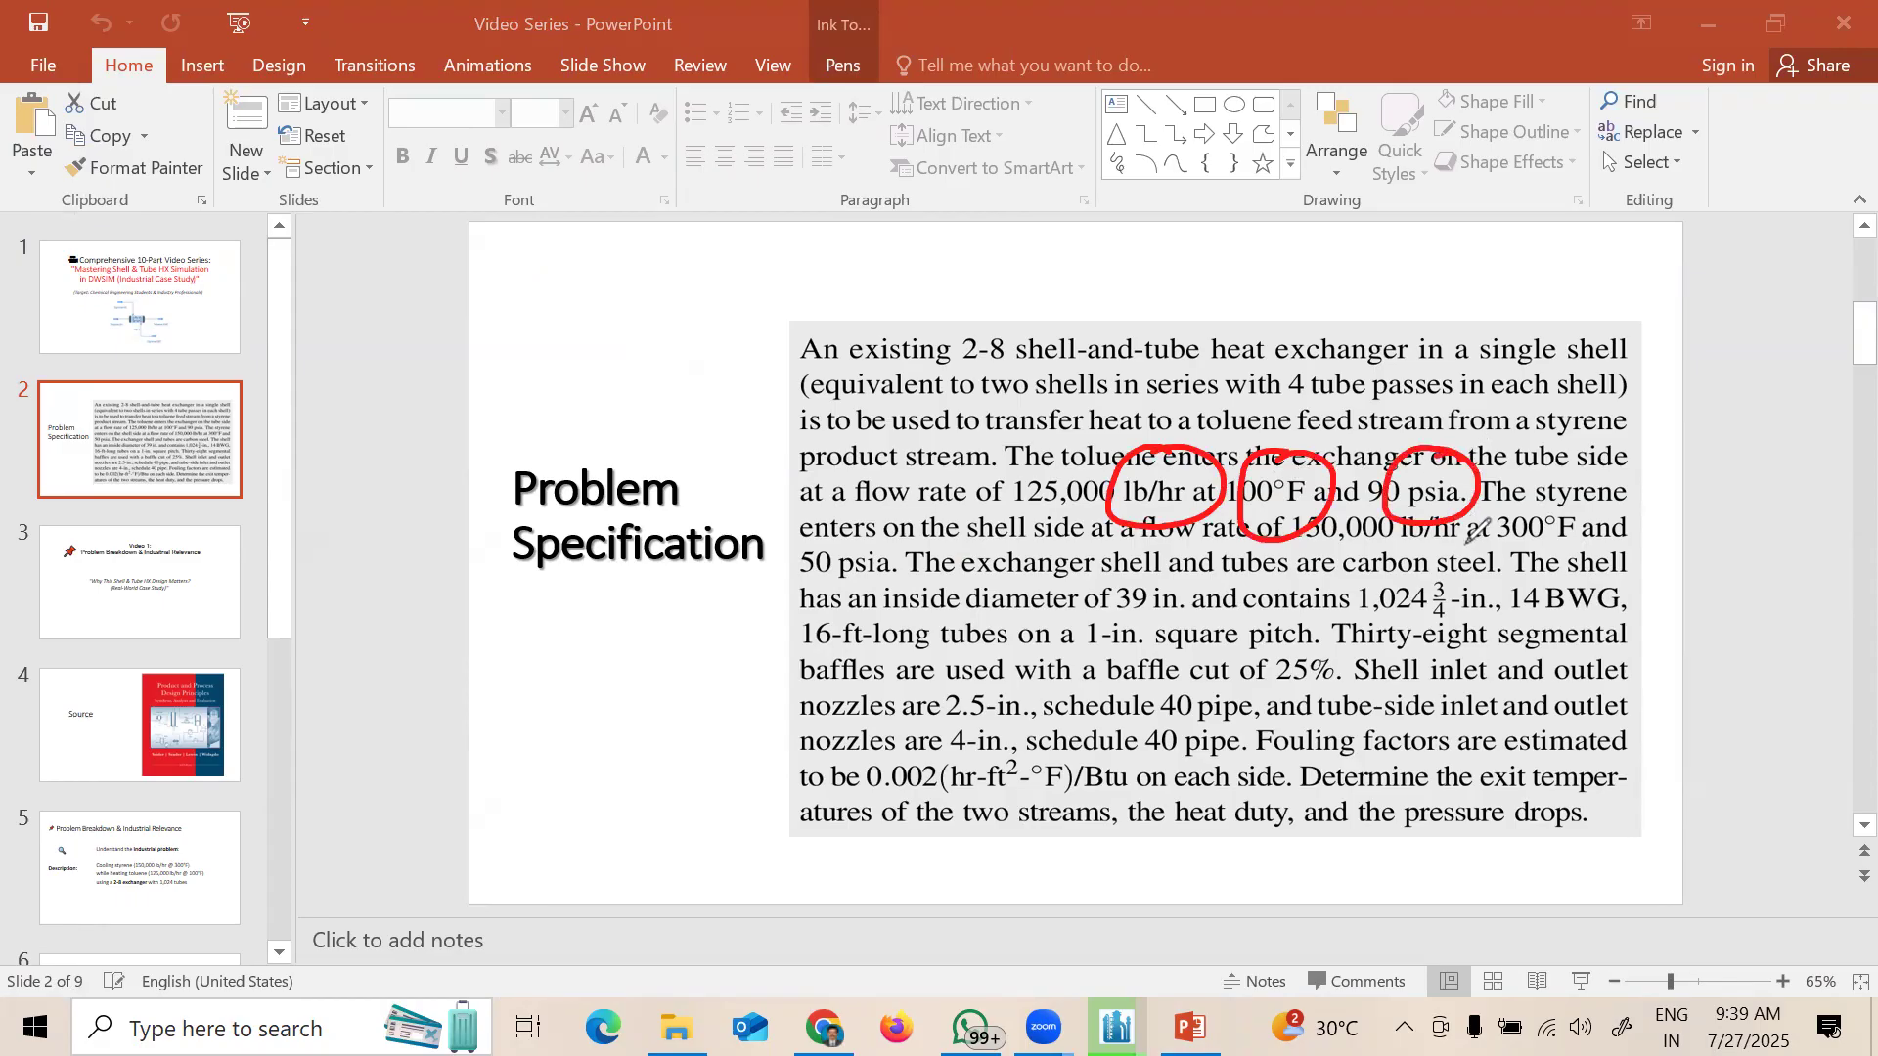
{"action": "mouse_move", "coordinate": [1174, 568]}
{"action": "left_mouse_down"}
{"action": "mouse_move", "coordinate": [1085, 592]}
{"action": "mouse_move", "coordinate": [1188, 587]}
{"action": "mouse_move", "coordinate": [1144, 572]}
{"action": "left_mouse_up"}
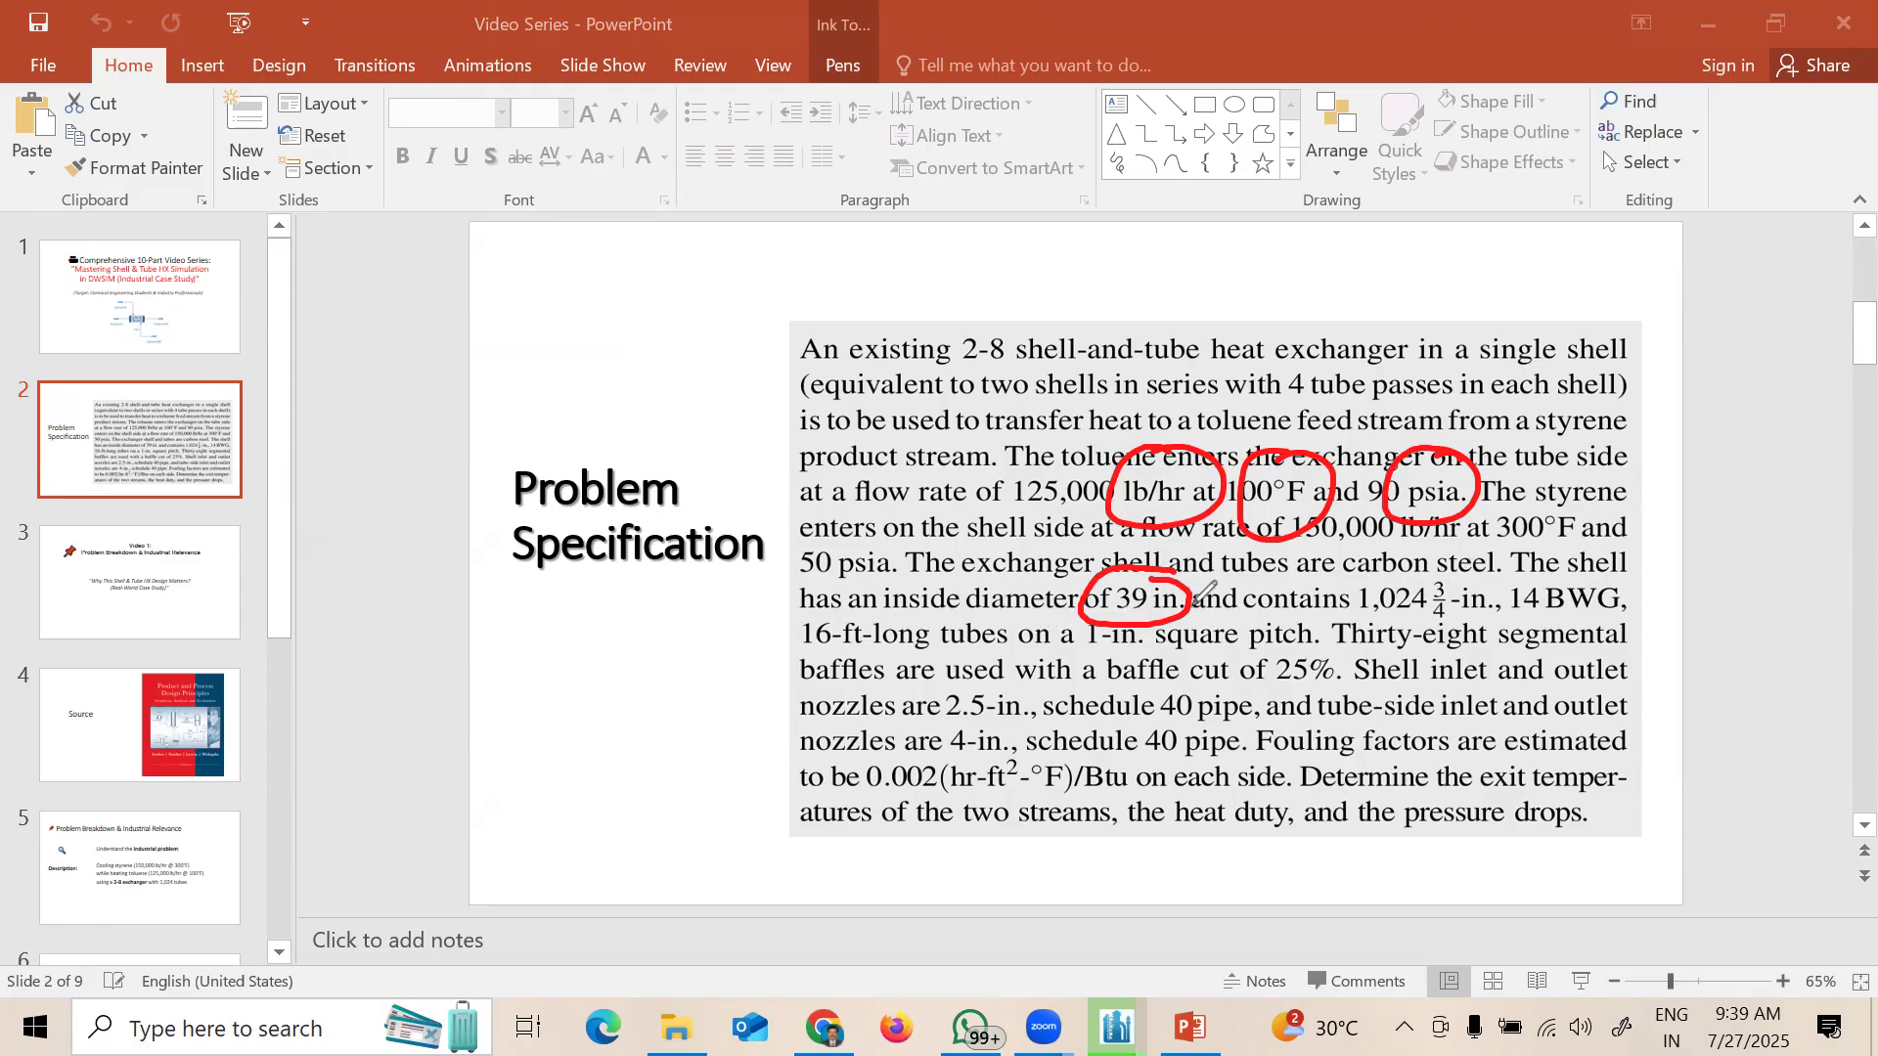
{"action": "mouse_move", "coordinate": [893, 579]}
{"action": "left_mouse_down"}
{"action": "mouse_move", "coordinate": [790, 605]}
{"action": "mouse_move", "coordinate": [890, 664]}
{"action": "mouse_move", "coordinate": [937, 591]}
{"action": "mouse_move", "coordinate": [870, 579]}
{"action": "left_mouse_up"}
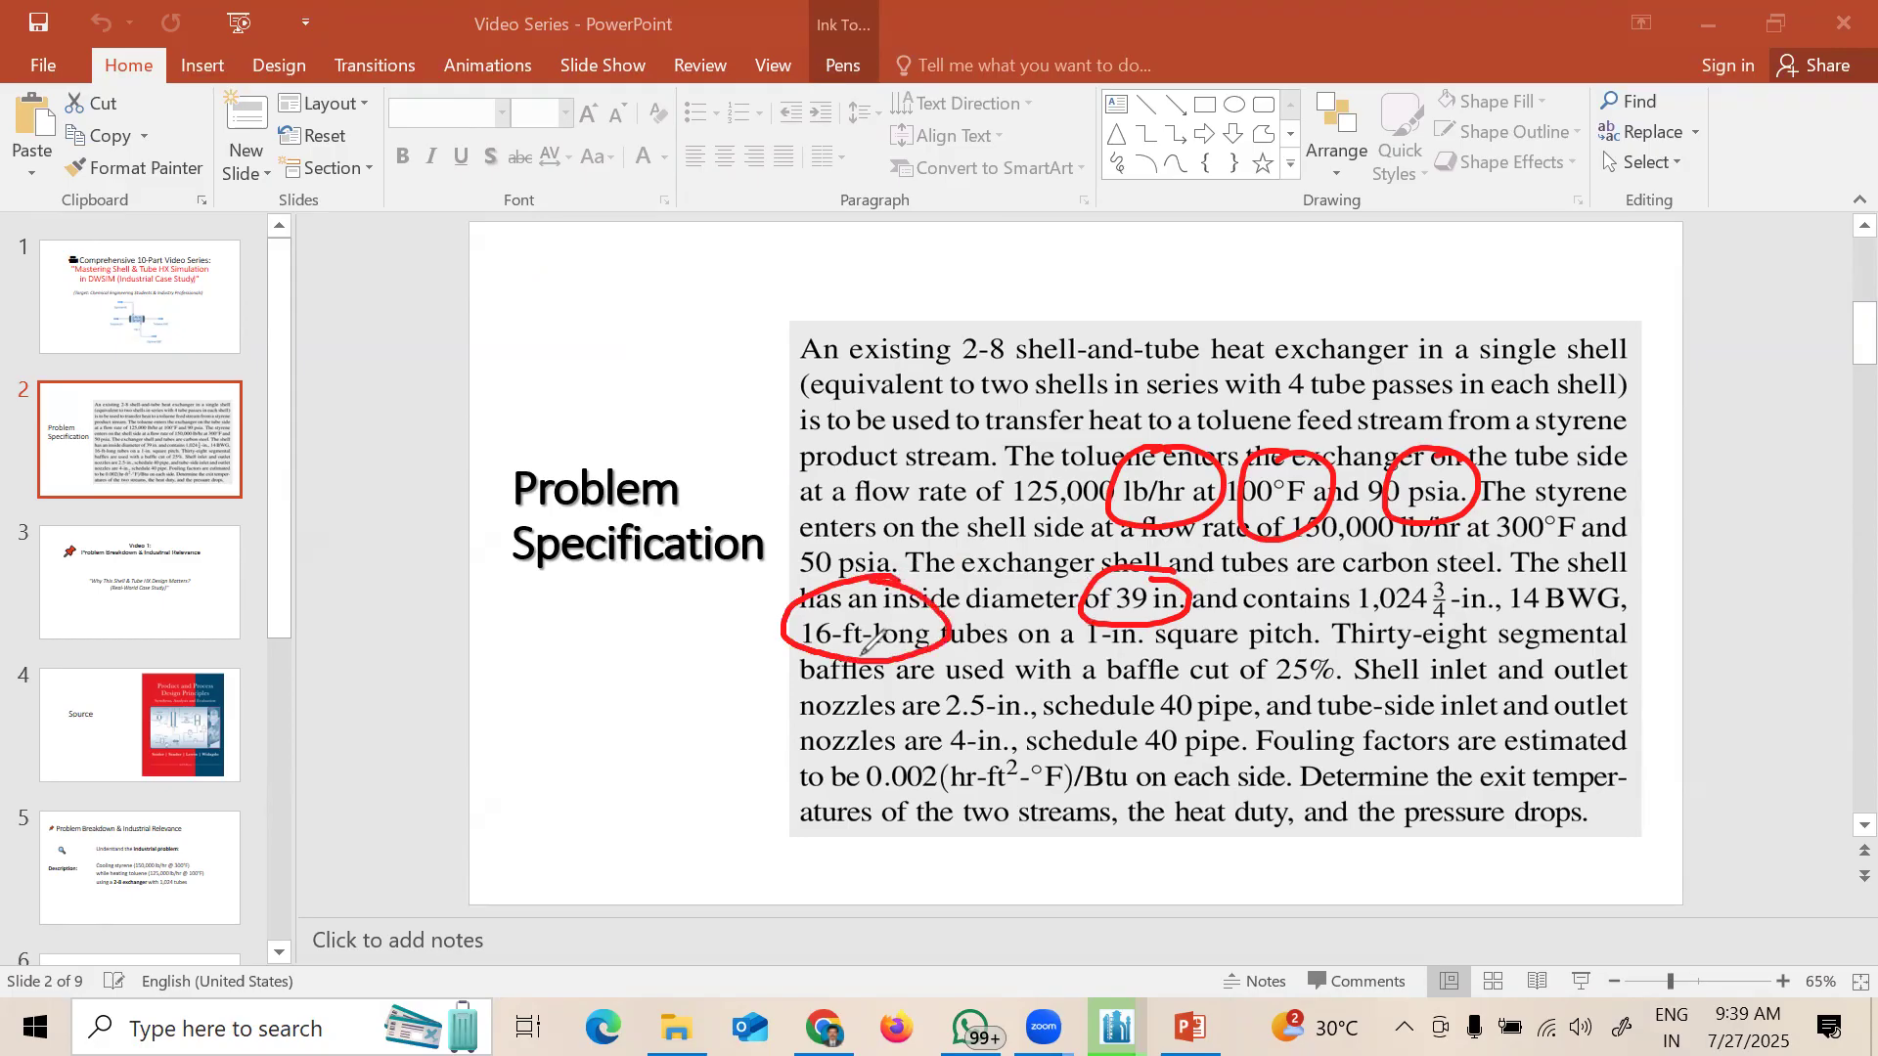
Step: Erase the slide's red circles and return to DWSIM's Simulation Configuration Wizard
{"action": "left_click", "coordinate": [100, 355]}
{"action": "left_click_drag", "start_coordinate": [905, 553], "coordinate": [1394, 494]}
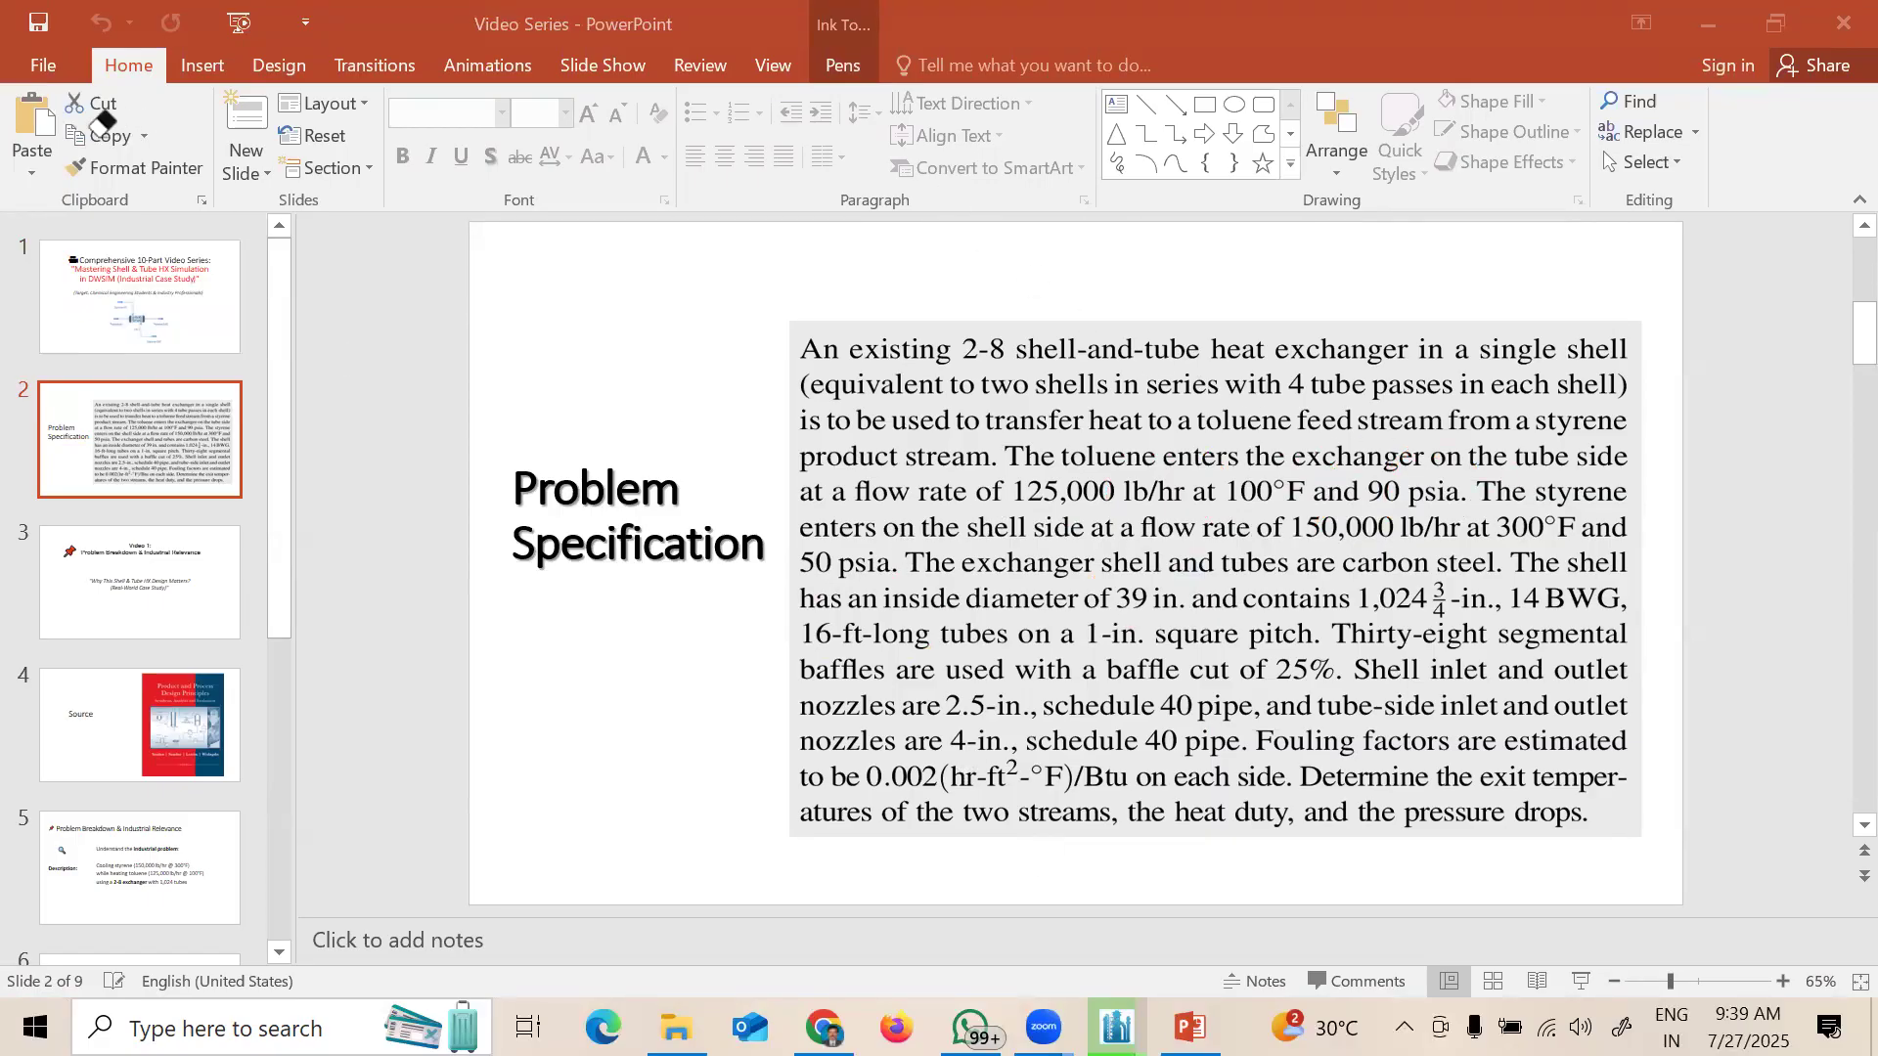
{"action": "mouse_move", "coordinate": [1116, 1027]}
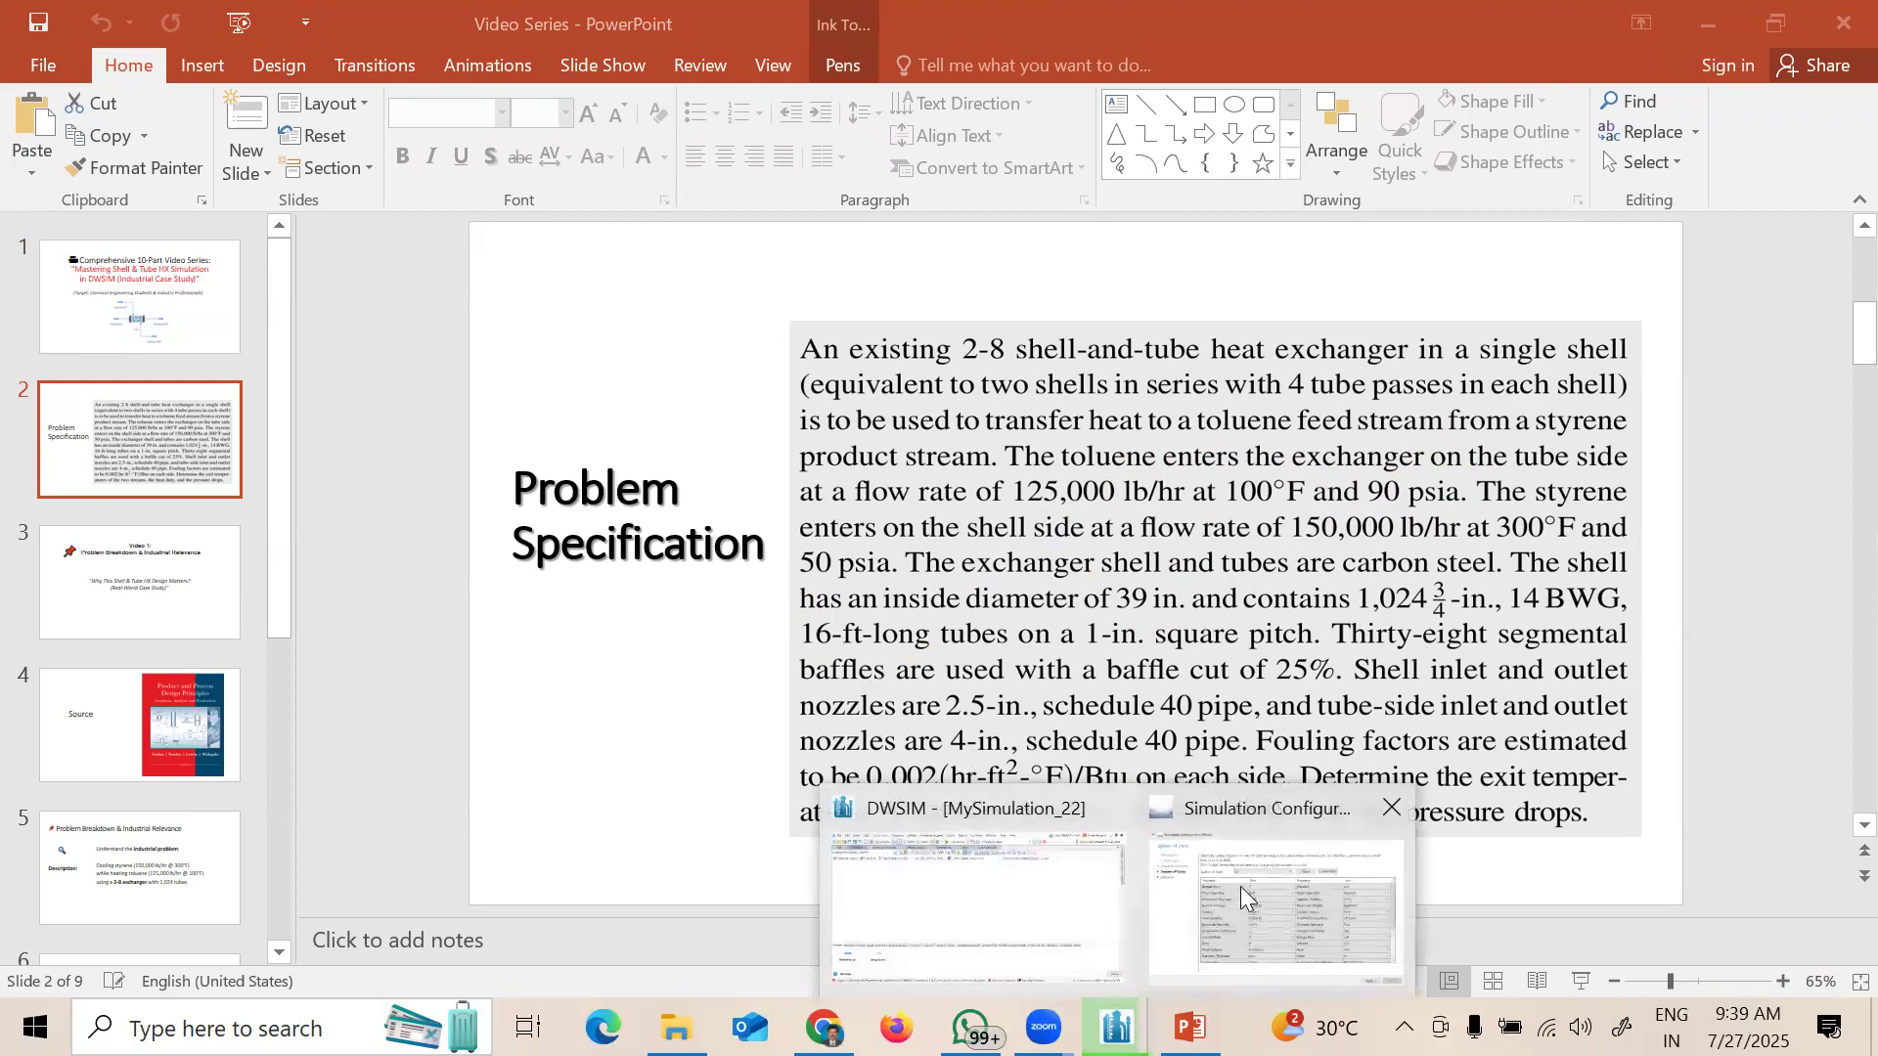
{"action": "left_click", "coordinate": [1241, 886]}
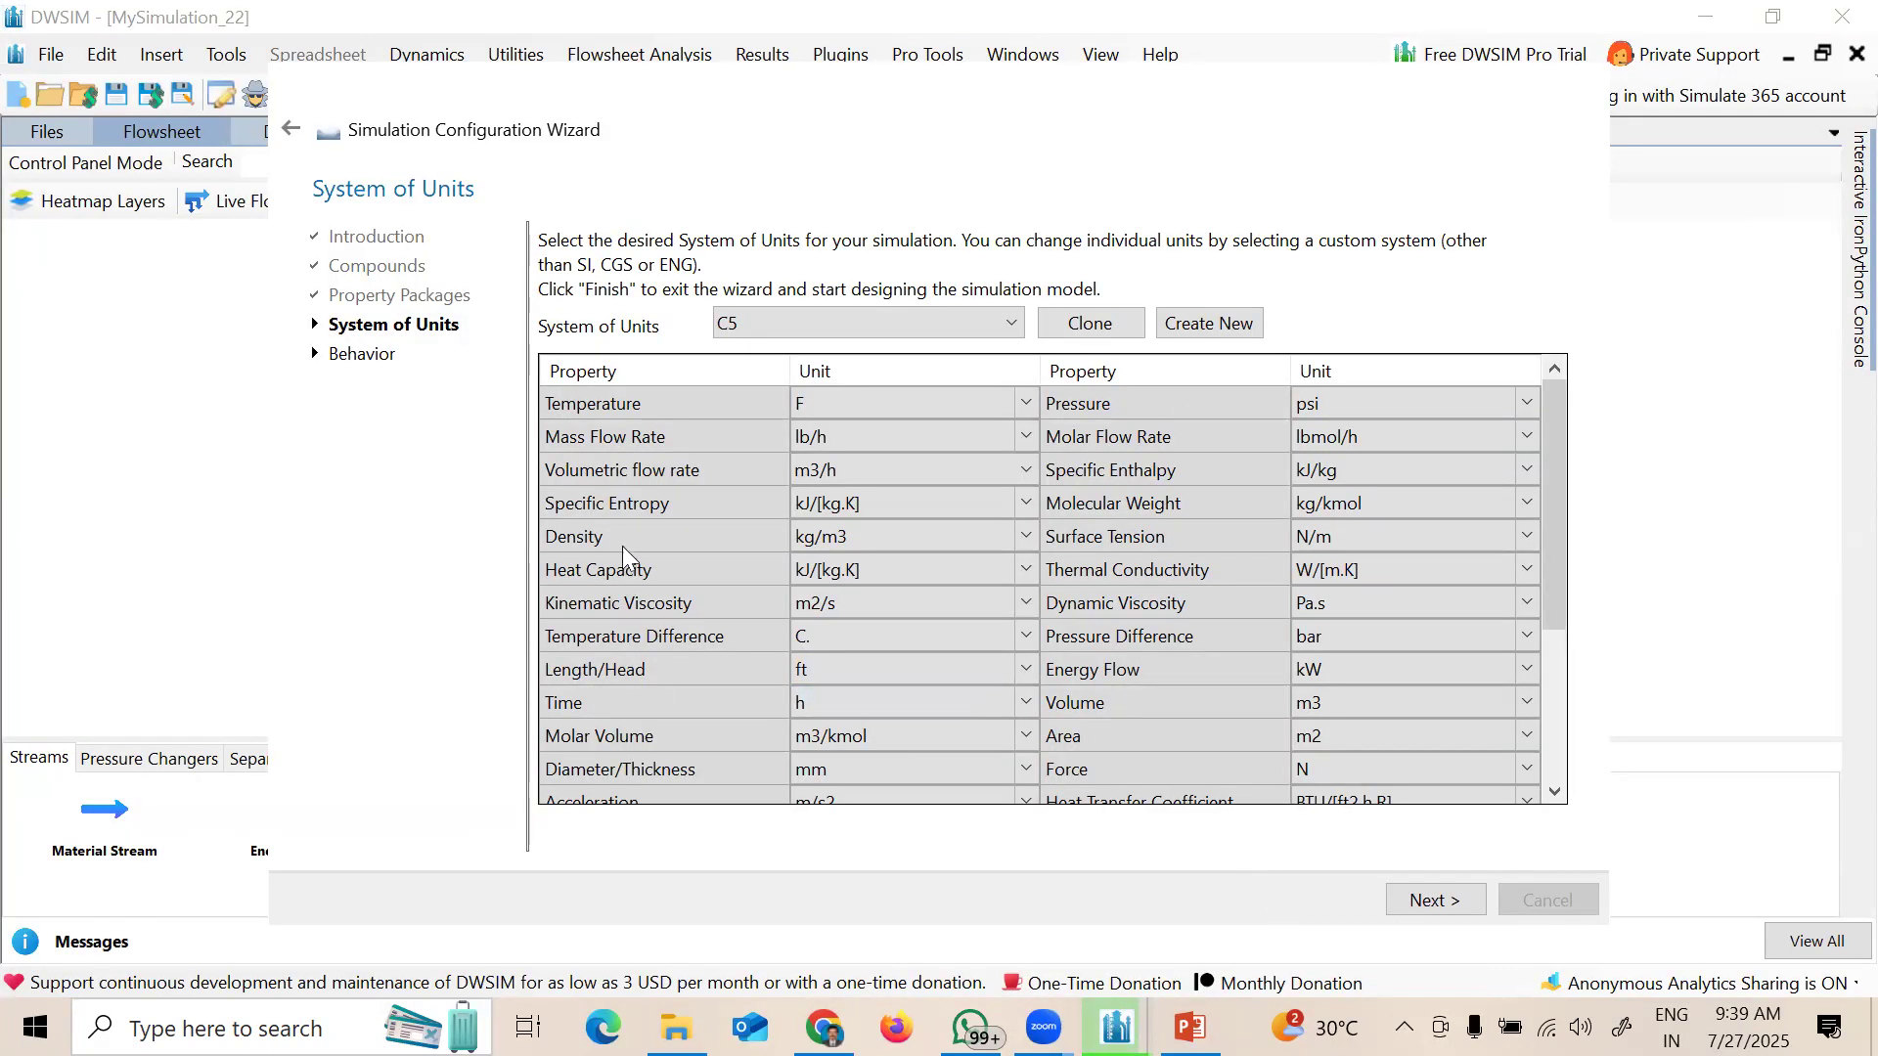
Step: Keep the C5 unit system, move past the Behavior page and finish the setup wizard
{"action": "left_click", "coordinate": [1556, 794]}
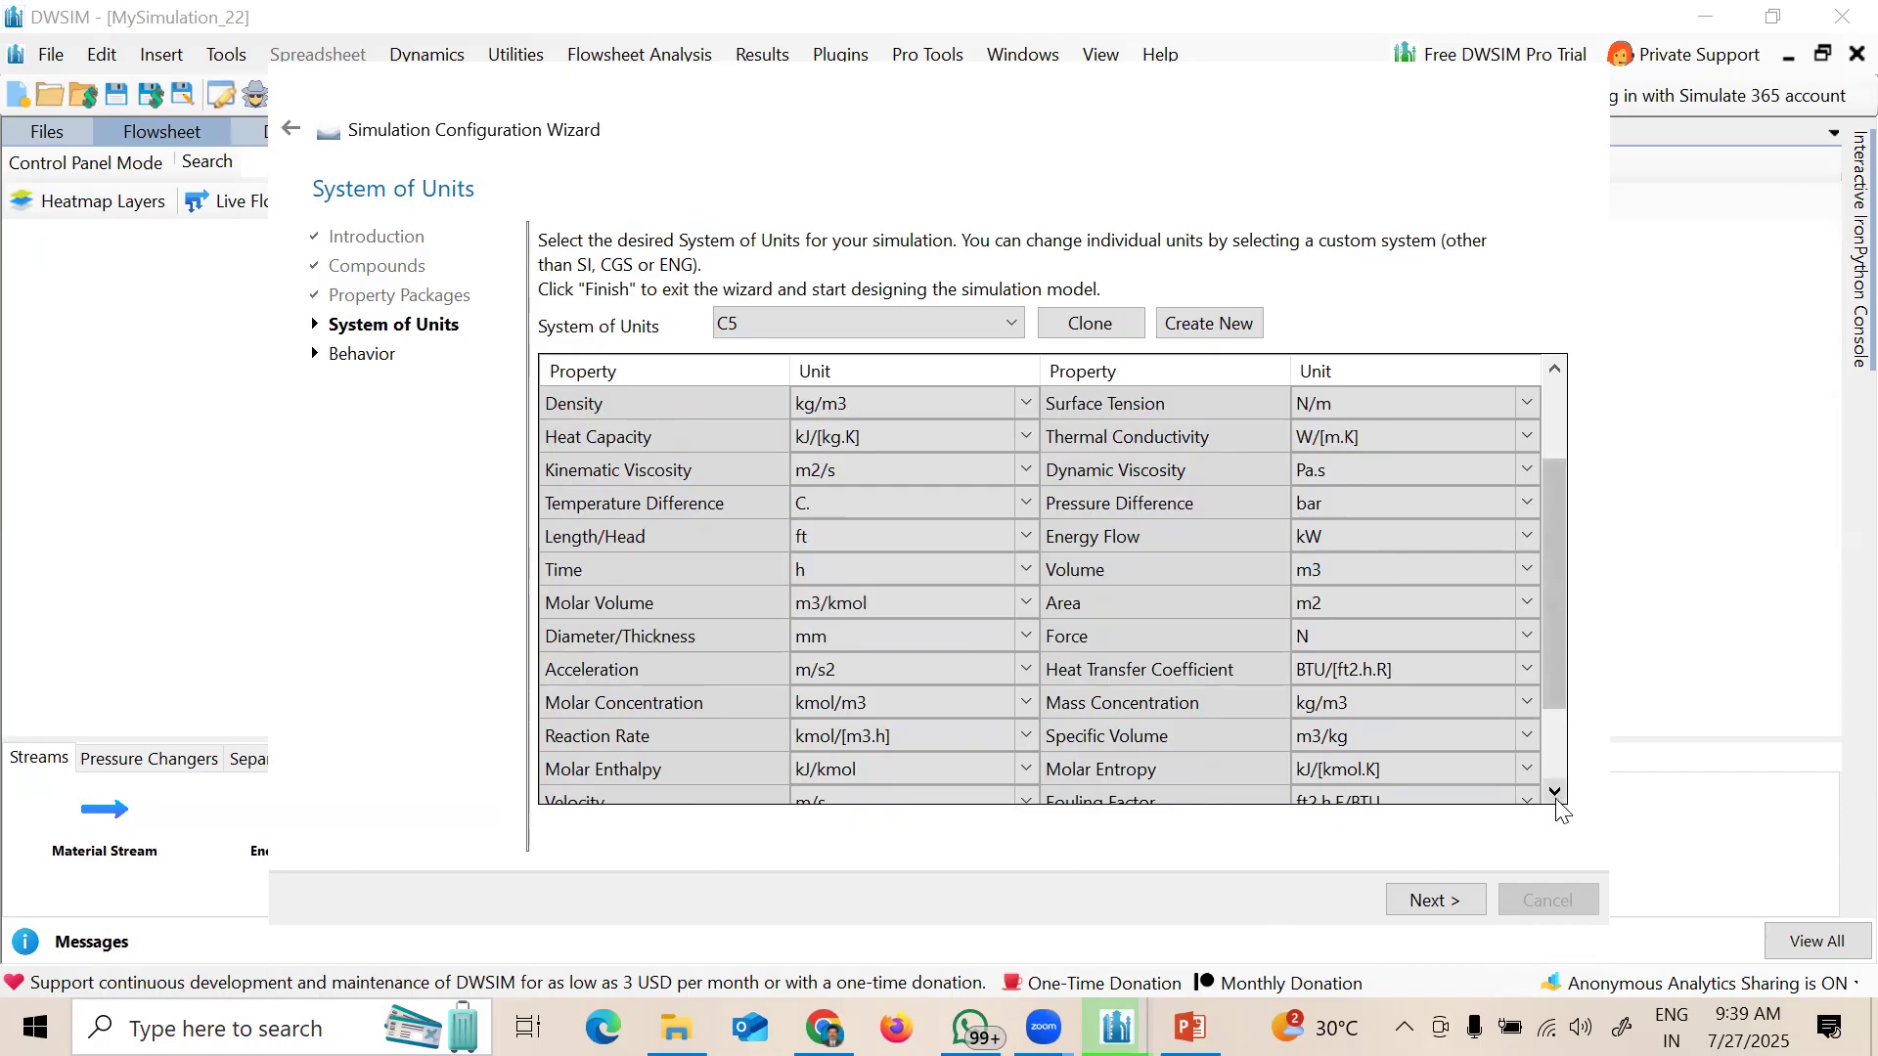
{"action": "left_click", "coordinate": [1555, 794]}
{"action": "left_click", "coordinate": [1556, 794]}
{"action": "left_click", "coordinate": [1555, 795]}
{"action": "left_click", "coordinate": [1556, 795]}
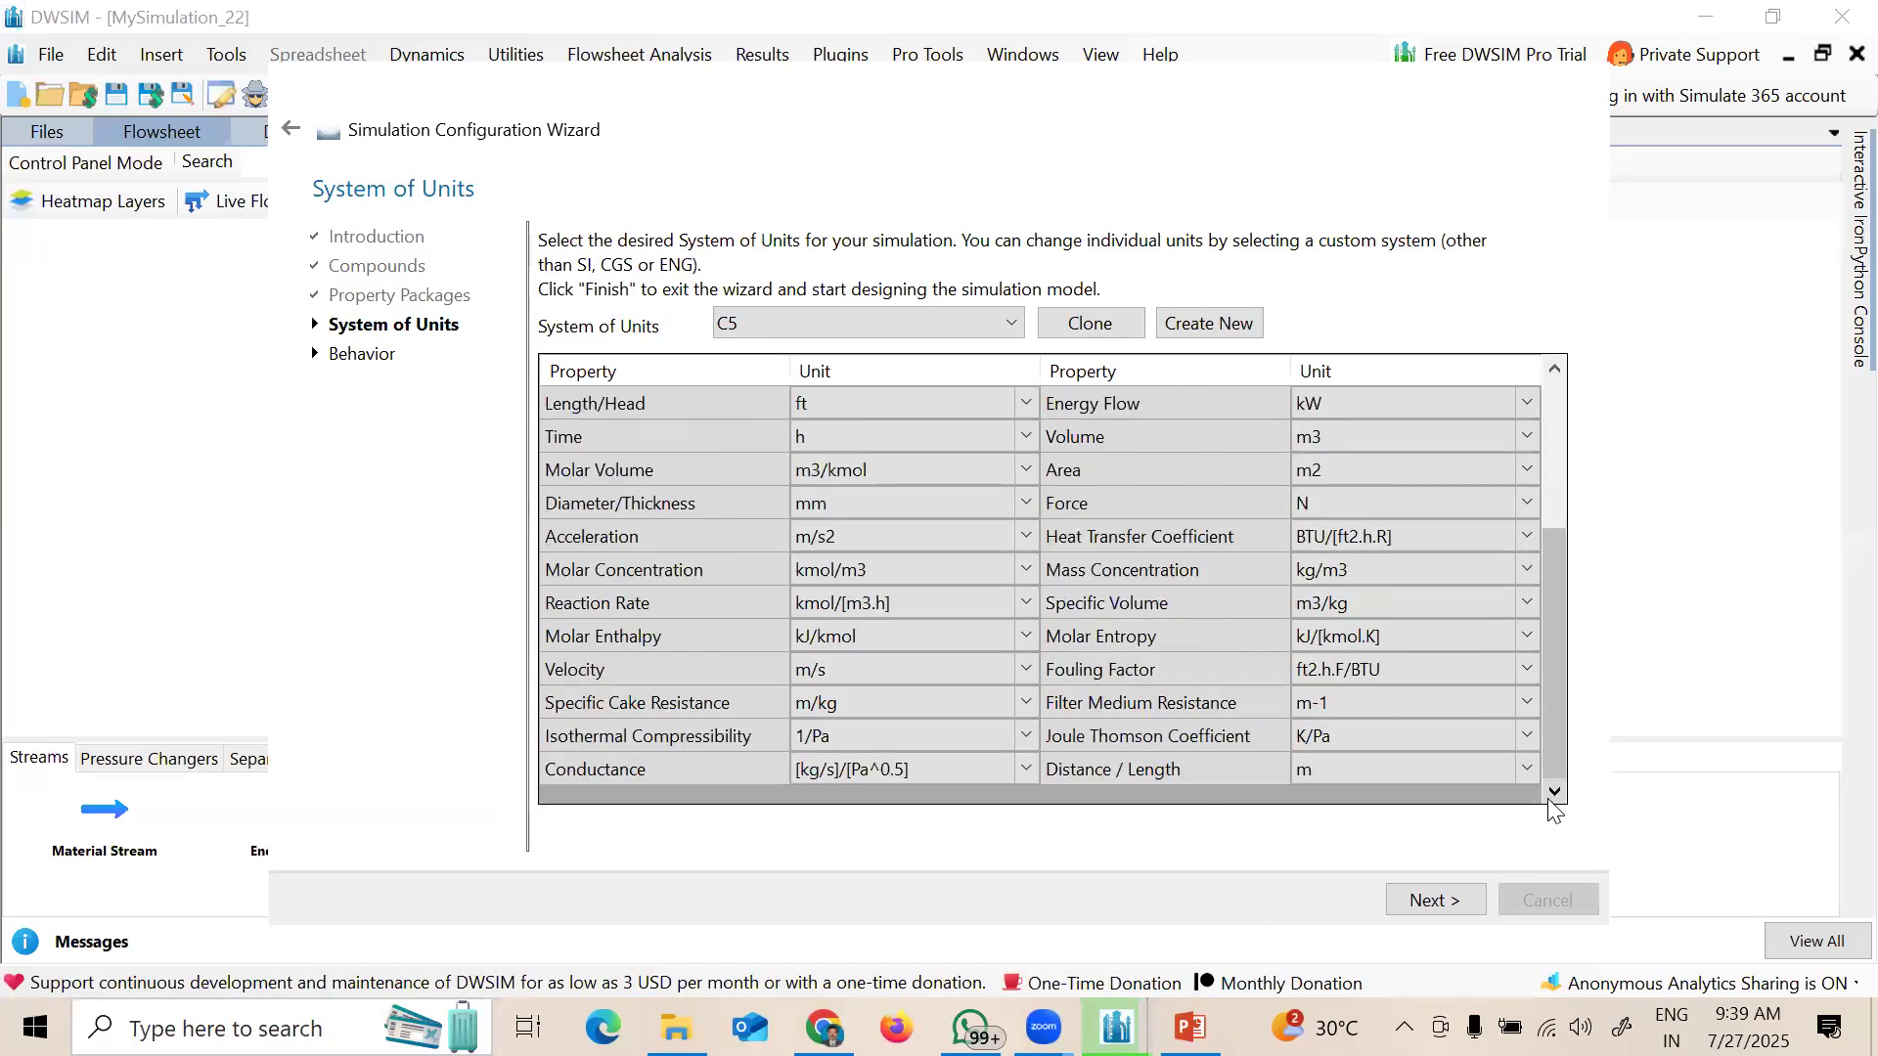
{"action": "left_click", "coordinate": [1436, 901]}
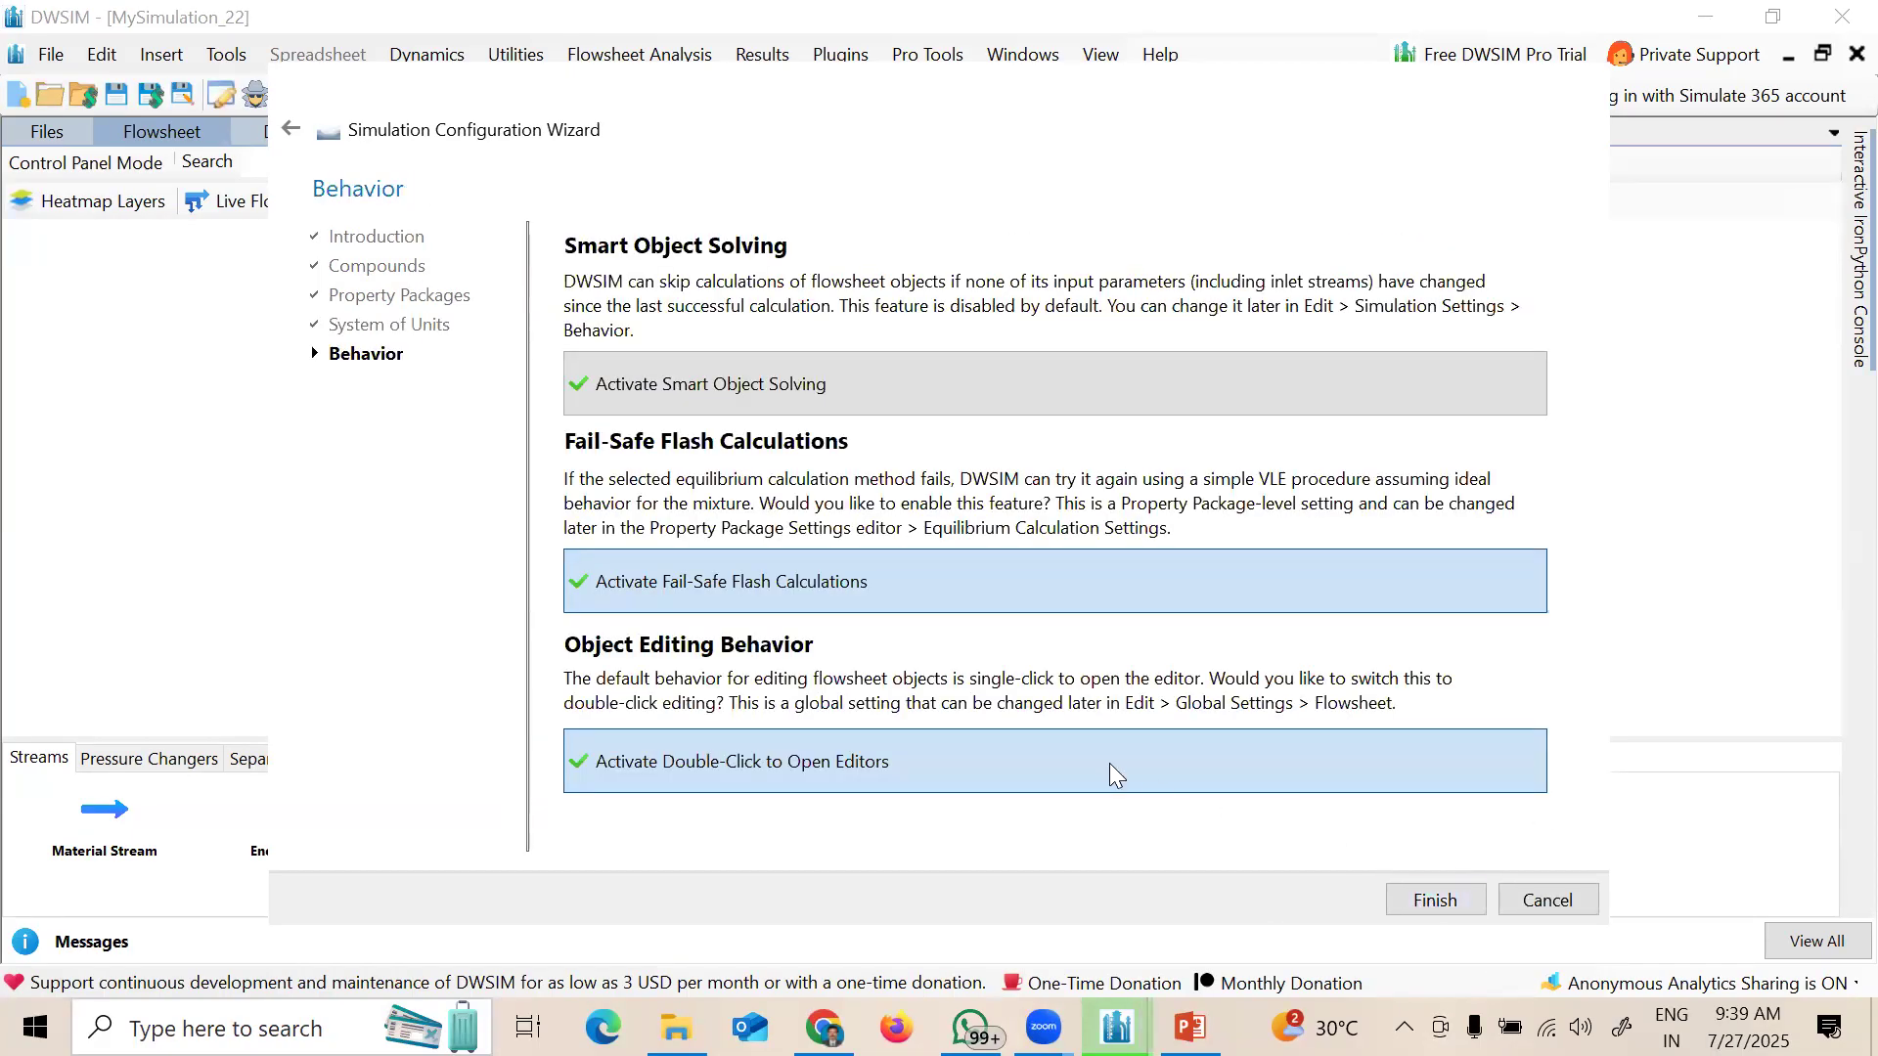
{"action": "left_click", "coordinate": [1434, 896]}
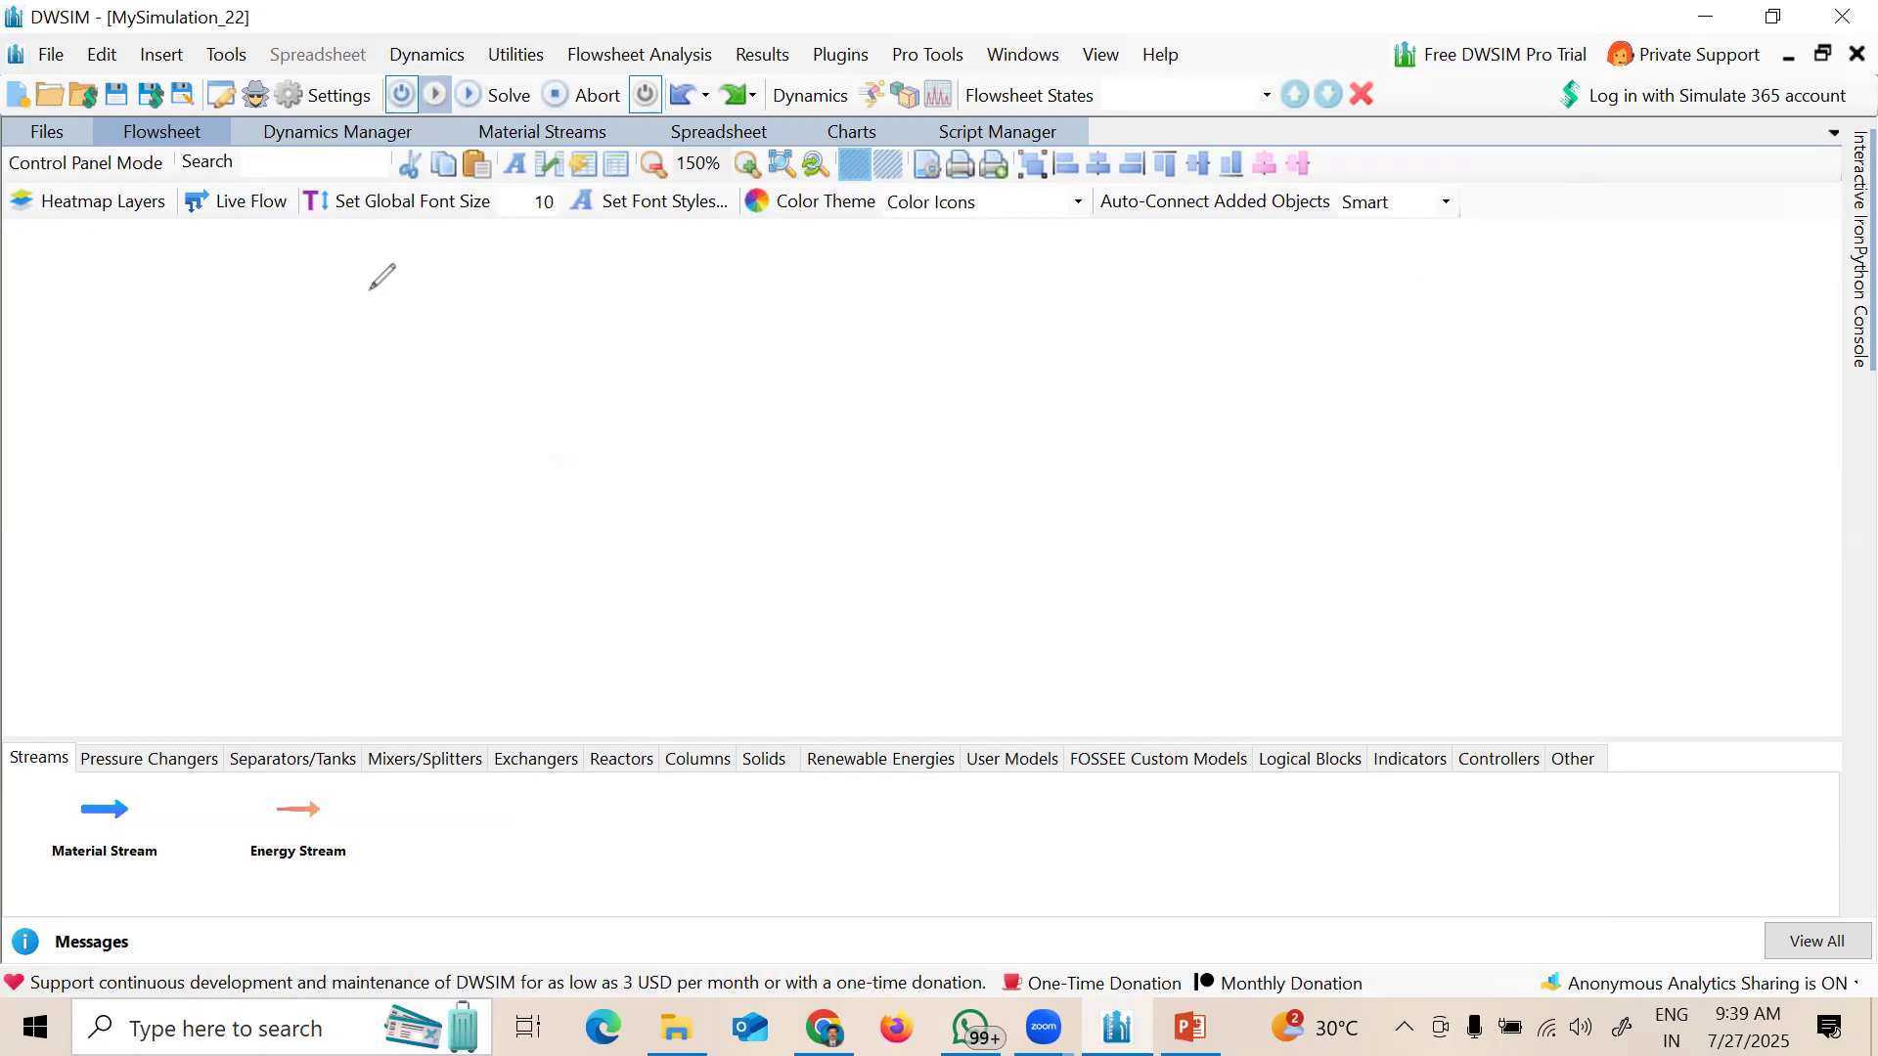
Step: Handwrite 'Process fluids', 'Toluene' and 'Styrene' in red ink on the canvas
{"action": "mouse_move", "coordinate": [368, 290]}
{"action": "left_mouse_down"}
{"action": "mouse_move", "coordinate": [377, 337]}
{"action": "mouse_move", "coordinate": [401, 296]}
{"action": "mouse_move", "coordinate": [420, 332]}
{"action": "mouse_move", "coordinate": [495, 295]}
{"action": "mouse_move", "coordinate": [612, 279]}
{"action": "mouse_move", "coordinate": [579, 319]}
{"action": "mouse_move", "coordinate": [688, 297]}
{"action": "mouse_move", "coordinate": [714, 323]}
{"action": "left_mouse_up"}
{"action": "mouse_move", "coordinate": [481, 391]}
{"action": "left_mouse_down"}
{"action": "mouse_move", "coordinate": [516, 387]}
{"action": "mouse_move", "coordinate": [497, 441]}
{"action": "left_mouse_up"}
{"action": "mouse_move", "coordinate": [517, 420]}
{"action": "left_mouse_down"}
{"action": "mouse_move", "coordinate": [544, 441]}
{"action": "mouse_move", "coordinate": [583, 421]}
{"action": "mouse_move", "coordinate": [675, 435]}
{"action": "left_mouse_up"}
{"action": "left_click", "coordinate": [563, 423]}
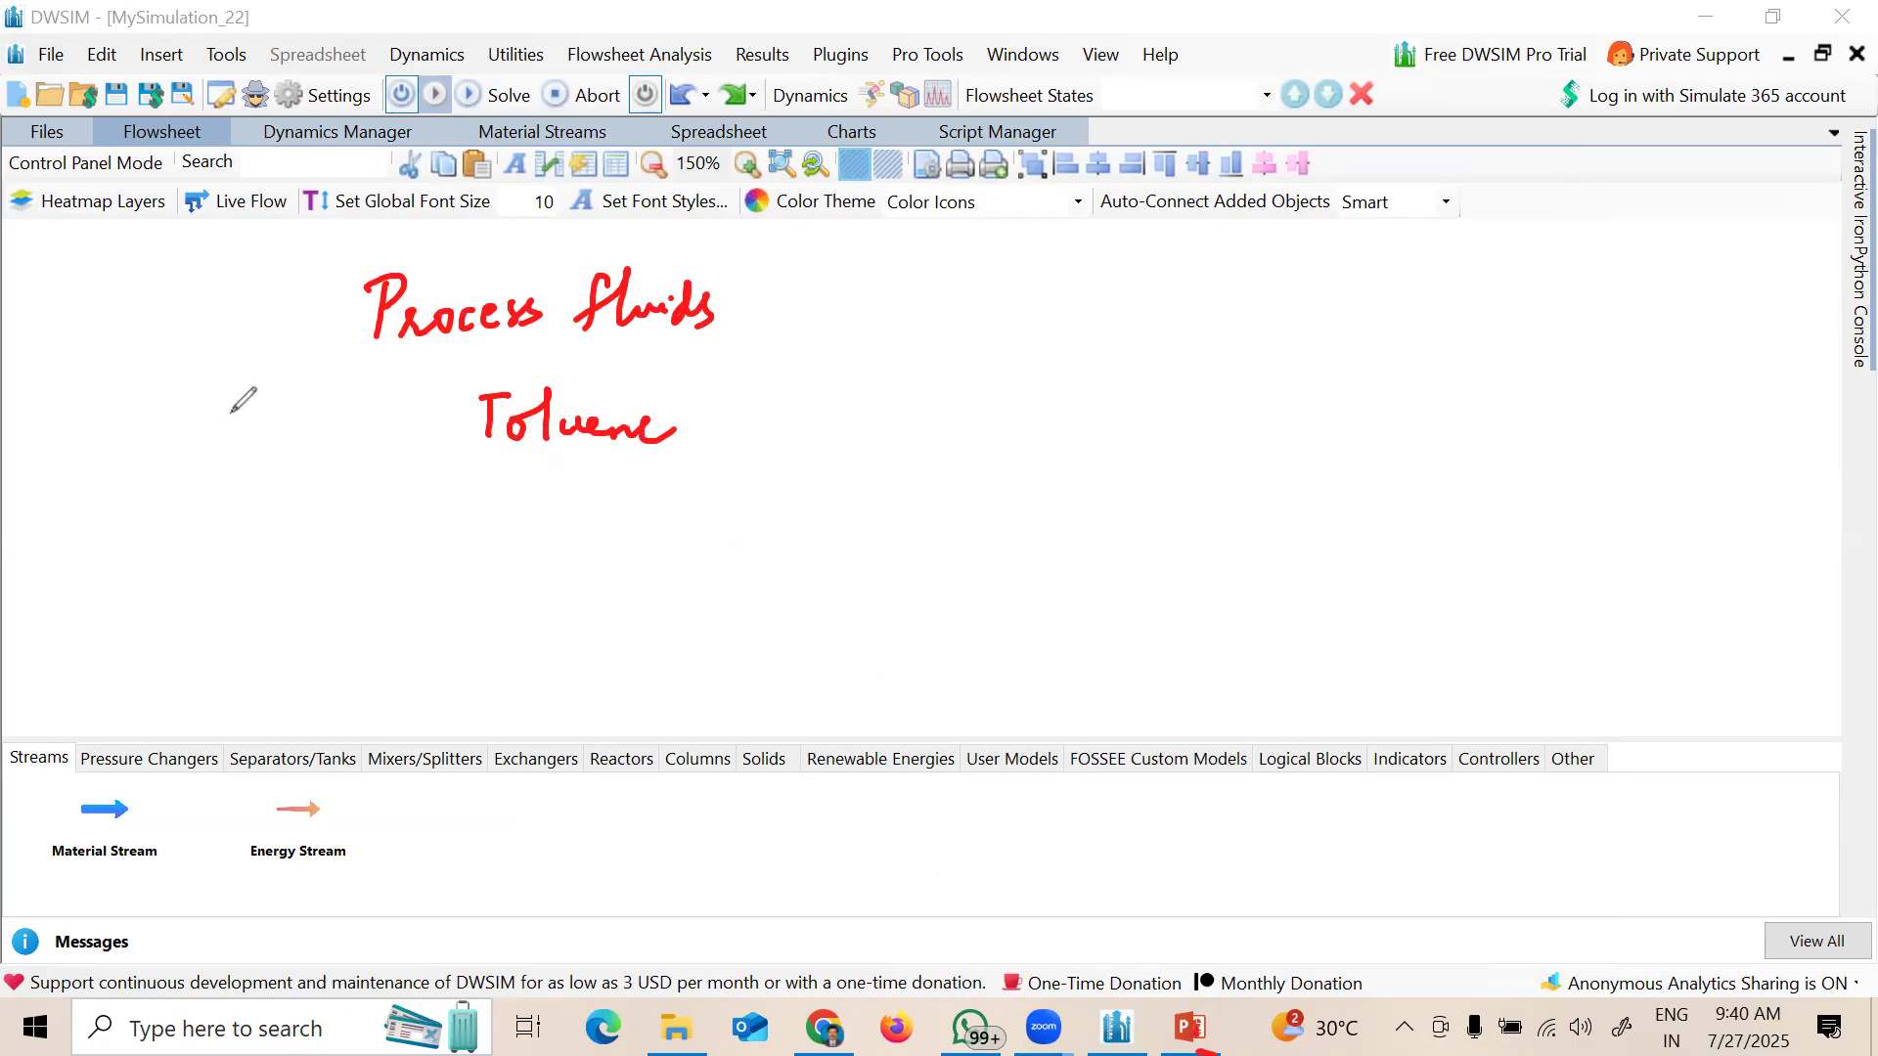
{"action": "mouse_move", "coordinate": [486, 500]}
{"action": "left_mouse_down"}
{"action": "mouse_move", "coordinate": [553, 518]}
{"action": "mouse_move", "coordinate": [558, 544]}
{"action": "mouse_move", "coordinate": [629, 524]}
{"action": "mouse_move", "coordinate": [661, 554]}
{"action": "left_mouse_up"}
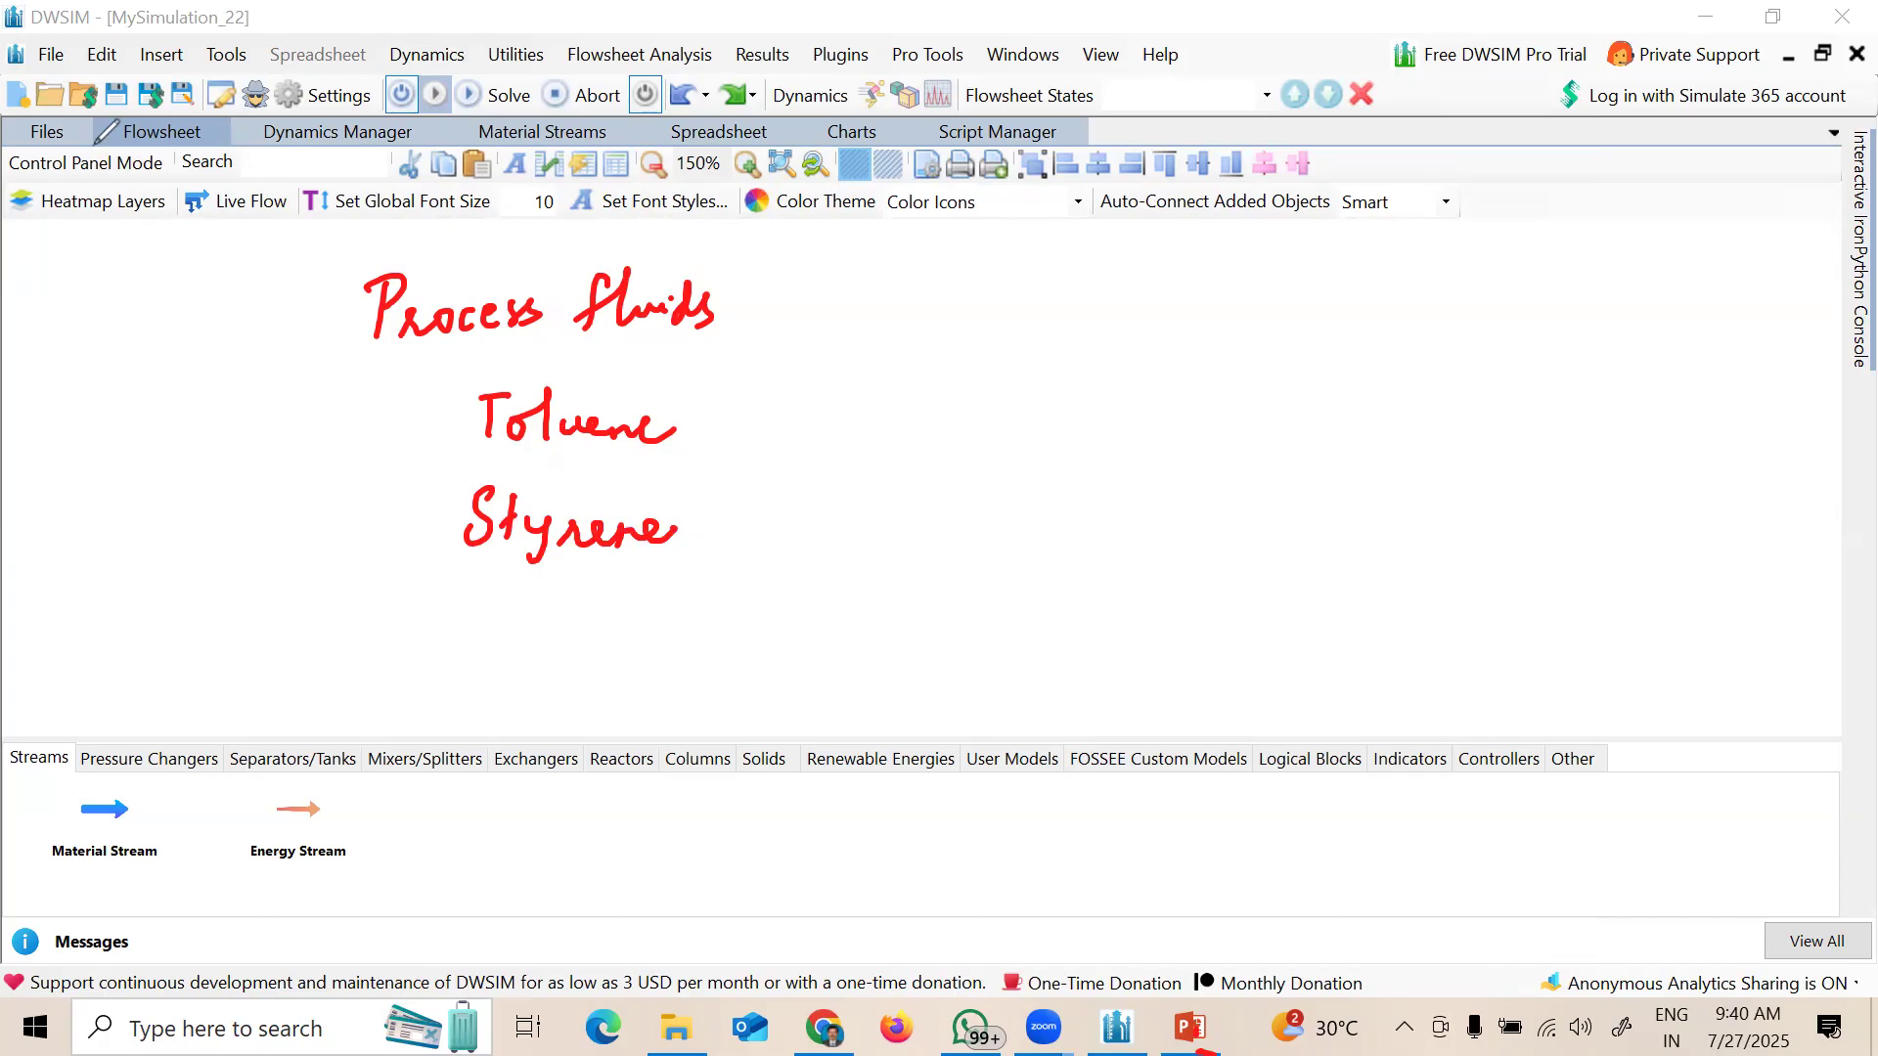
Step: Check the problem statement slide and return to the DWSIM flowsheet
{"action": "left_click", "coordinate": [1190, 1027]}
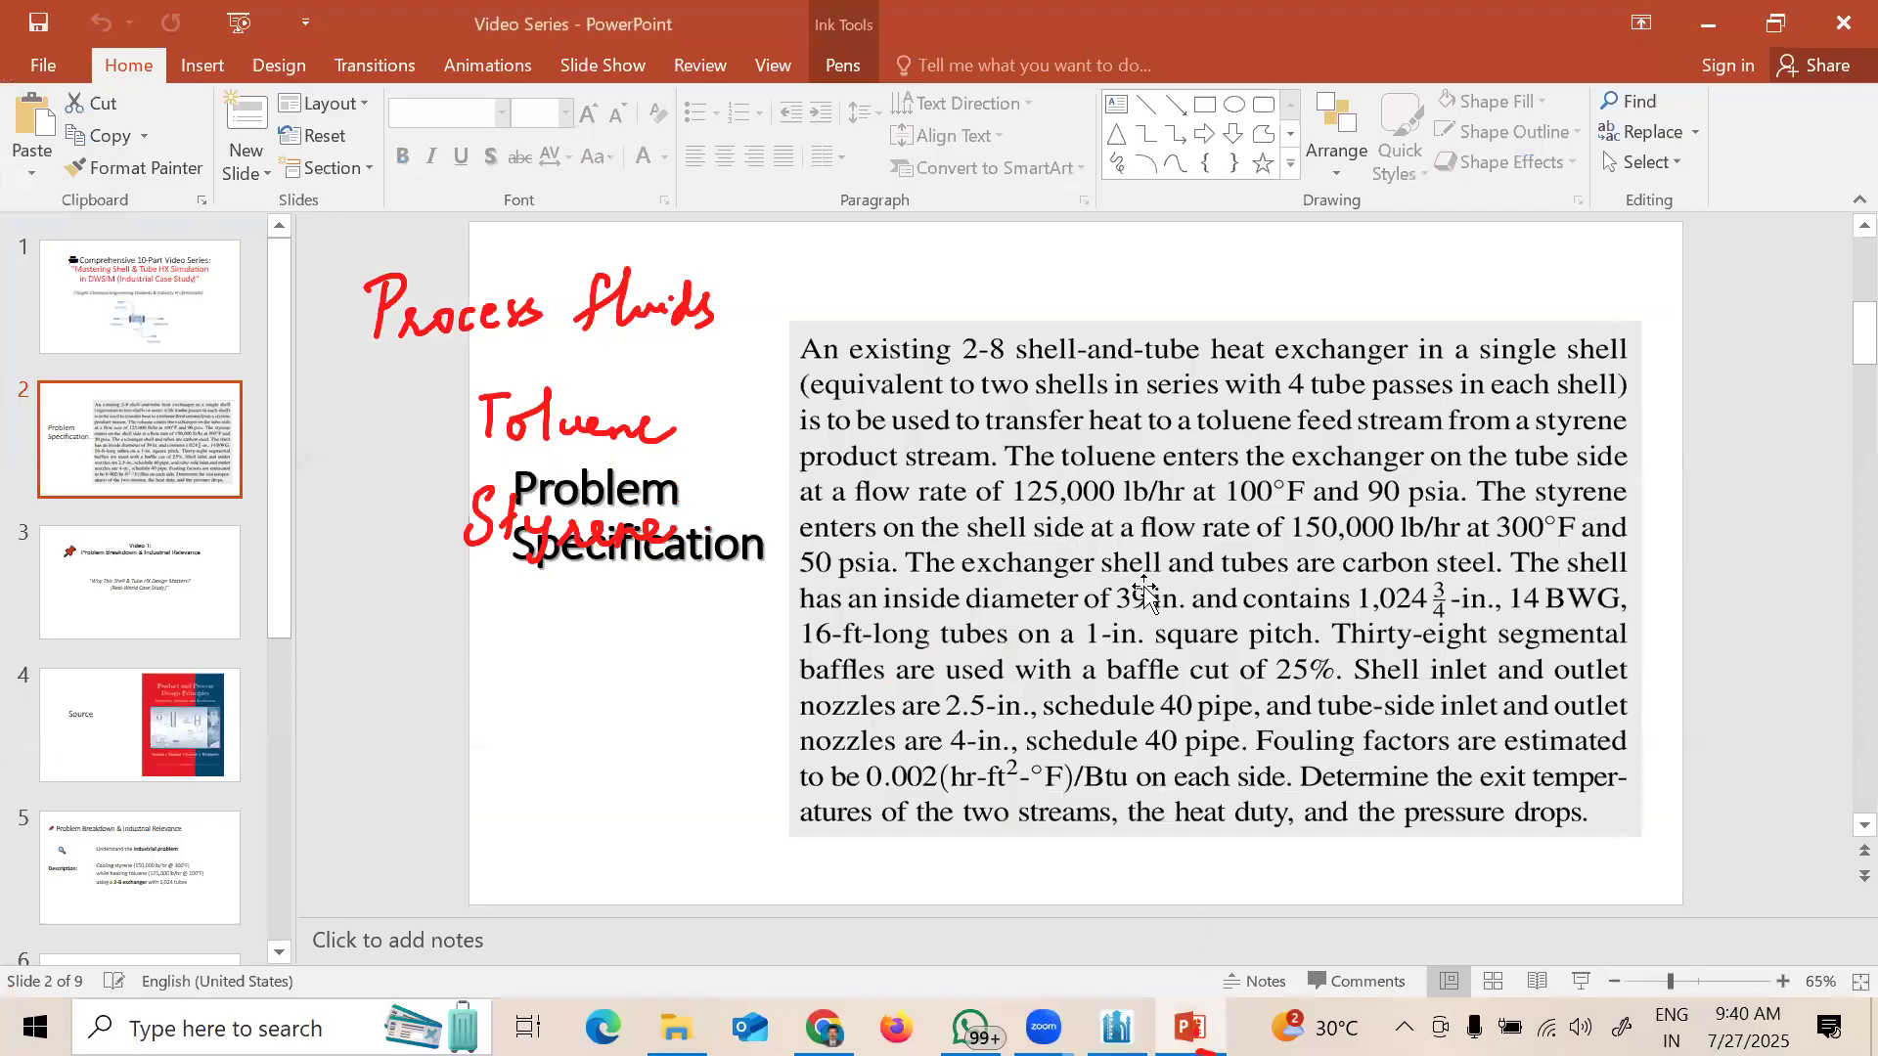
{"action": "key", "text": "alt+Tab"}
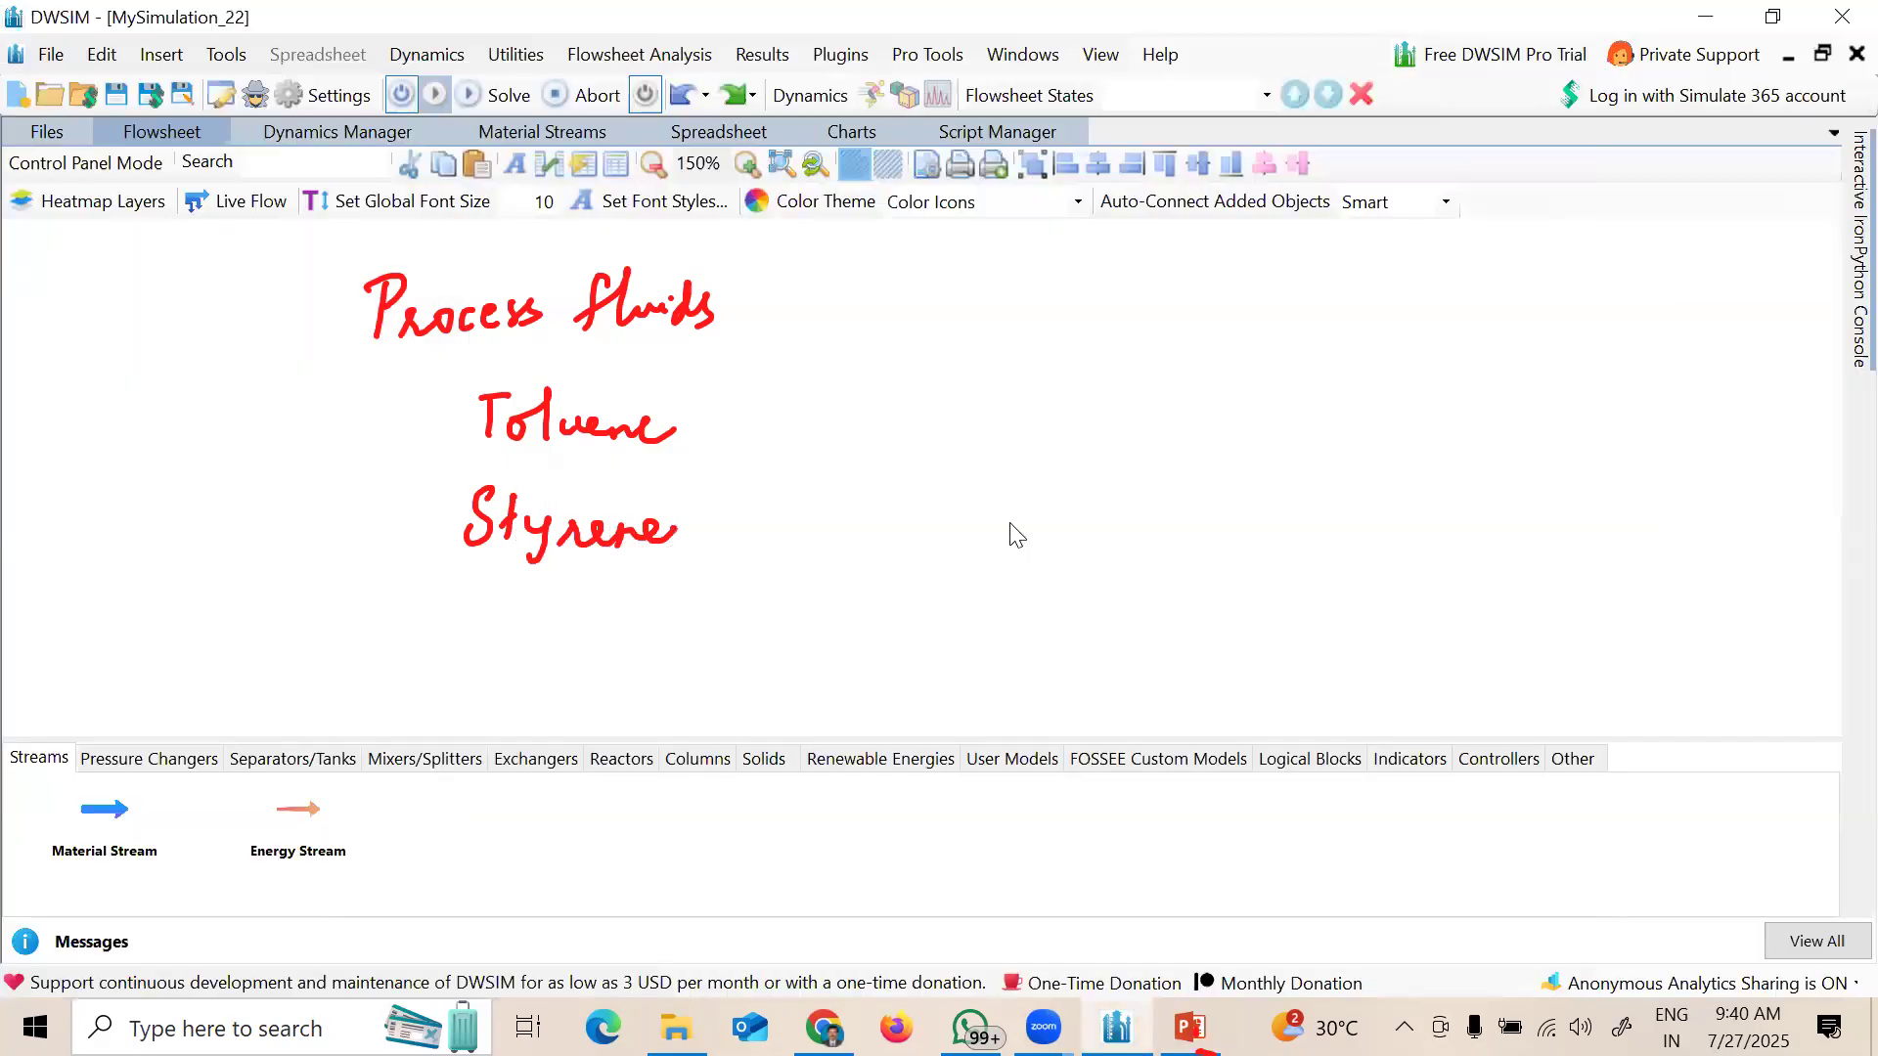
{"action": "left_click", "coordinate": [95, 267]}
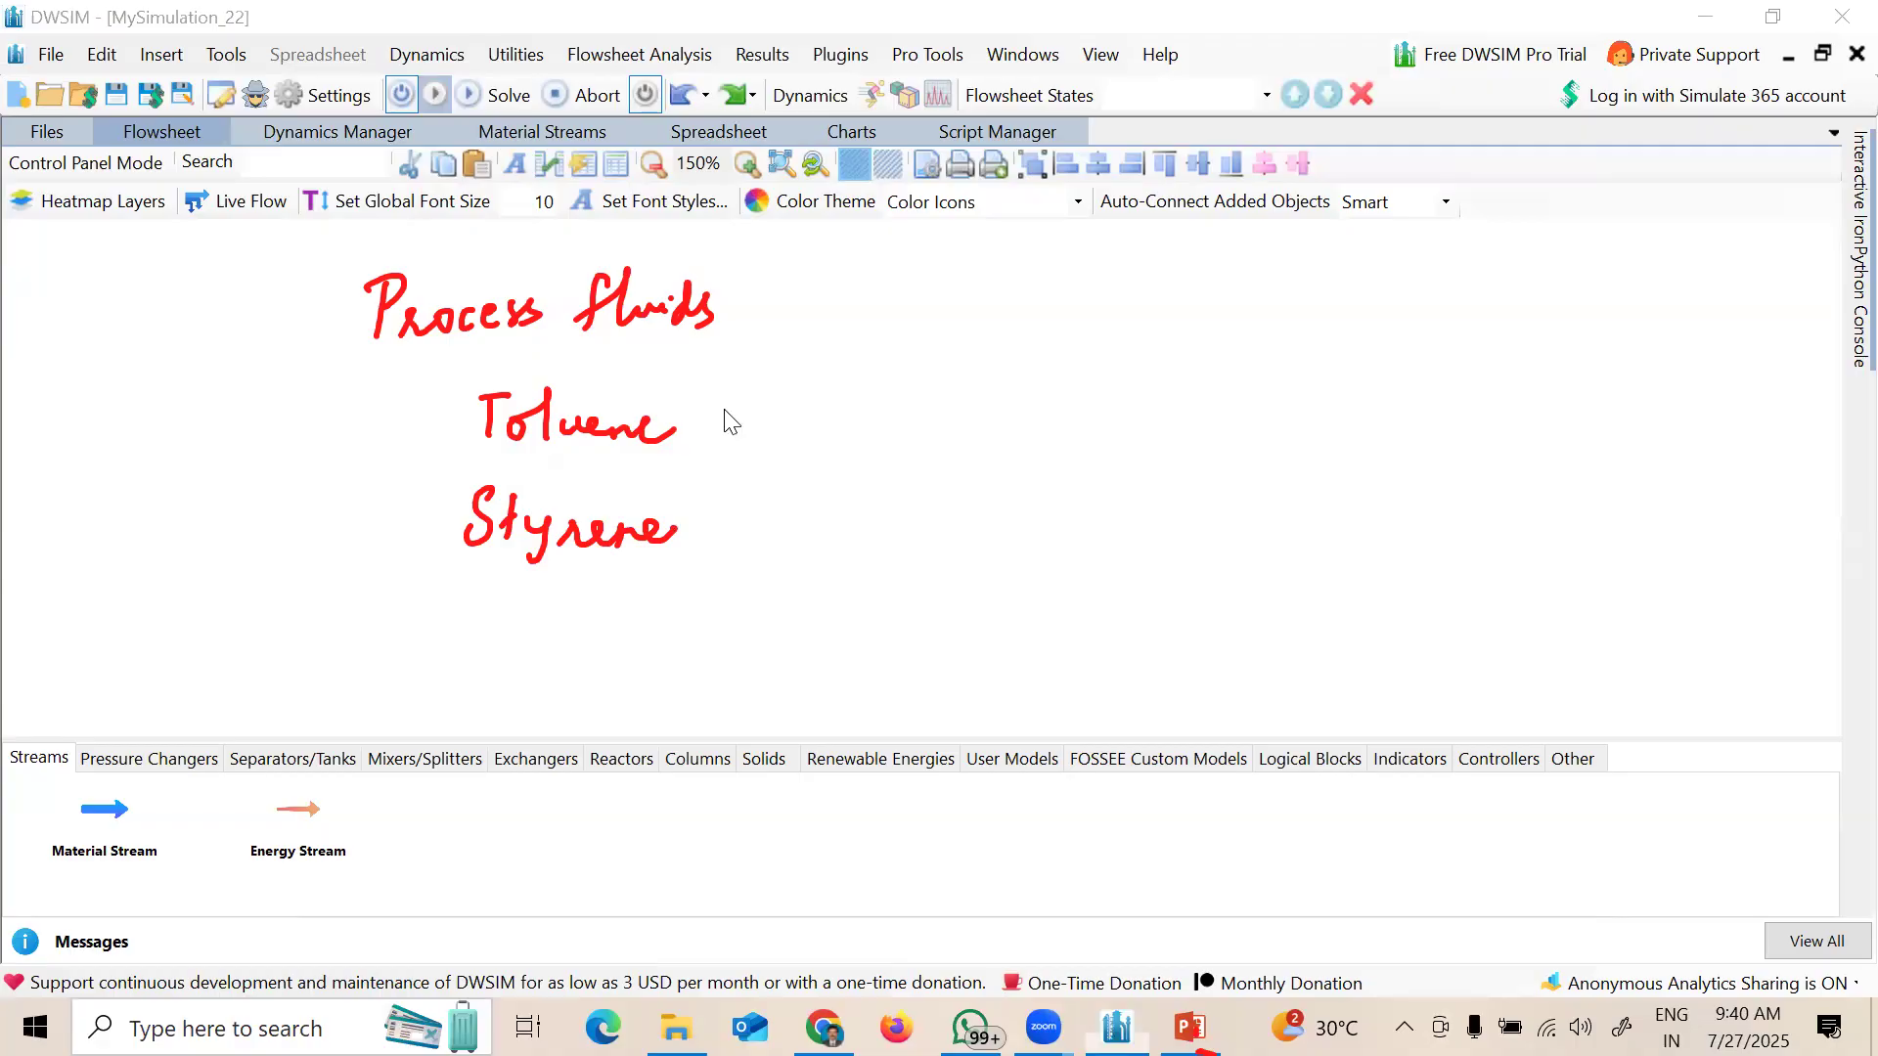
Step: Write 100F beside Toluene and 300F beside Styrene, checking the problem slide
{"action": "left_click_drag", "start_coordinate": [747, 405], "coordinate": [744, 435]}
{"action": "mouse_move", "coordinate": [768, 405]}
{"action": "left_mouse_down"}
{"action": "mouse_move", "coordinate": [810, 440]}
{"action": "mouse_move", "coordinate": [843, 391]}
{"action": "left_mouse_up"}
{"action": "left_click_drag", "start_coordinate": [814, 418], "coordinate": [837, 416]}
{"action": "mouse_move", "coordinate": [748, 511]}
{"action": "left_mouse_down"}
{"action": "mouse_move", "coordinate": [750, 553]}
{"action": "mouse_move", "coordinate": [790, 534]}
{"action": "left_mouse_up"}
{"action": "left_click_drag", "start_coordinate": [808, 524], "coordinate": [841, 557]}
{"action": "mouse_move", "coordinate": [841, 519]}
{"action": "left_mouse_down"}
{"action": "mouse_move", "coordinate": [870, 516]}
{"action": "mouse_move", "coordinate": [865, 534]}
{"action": "left_mouse_up"}
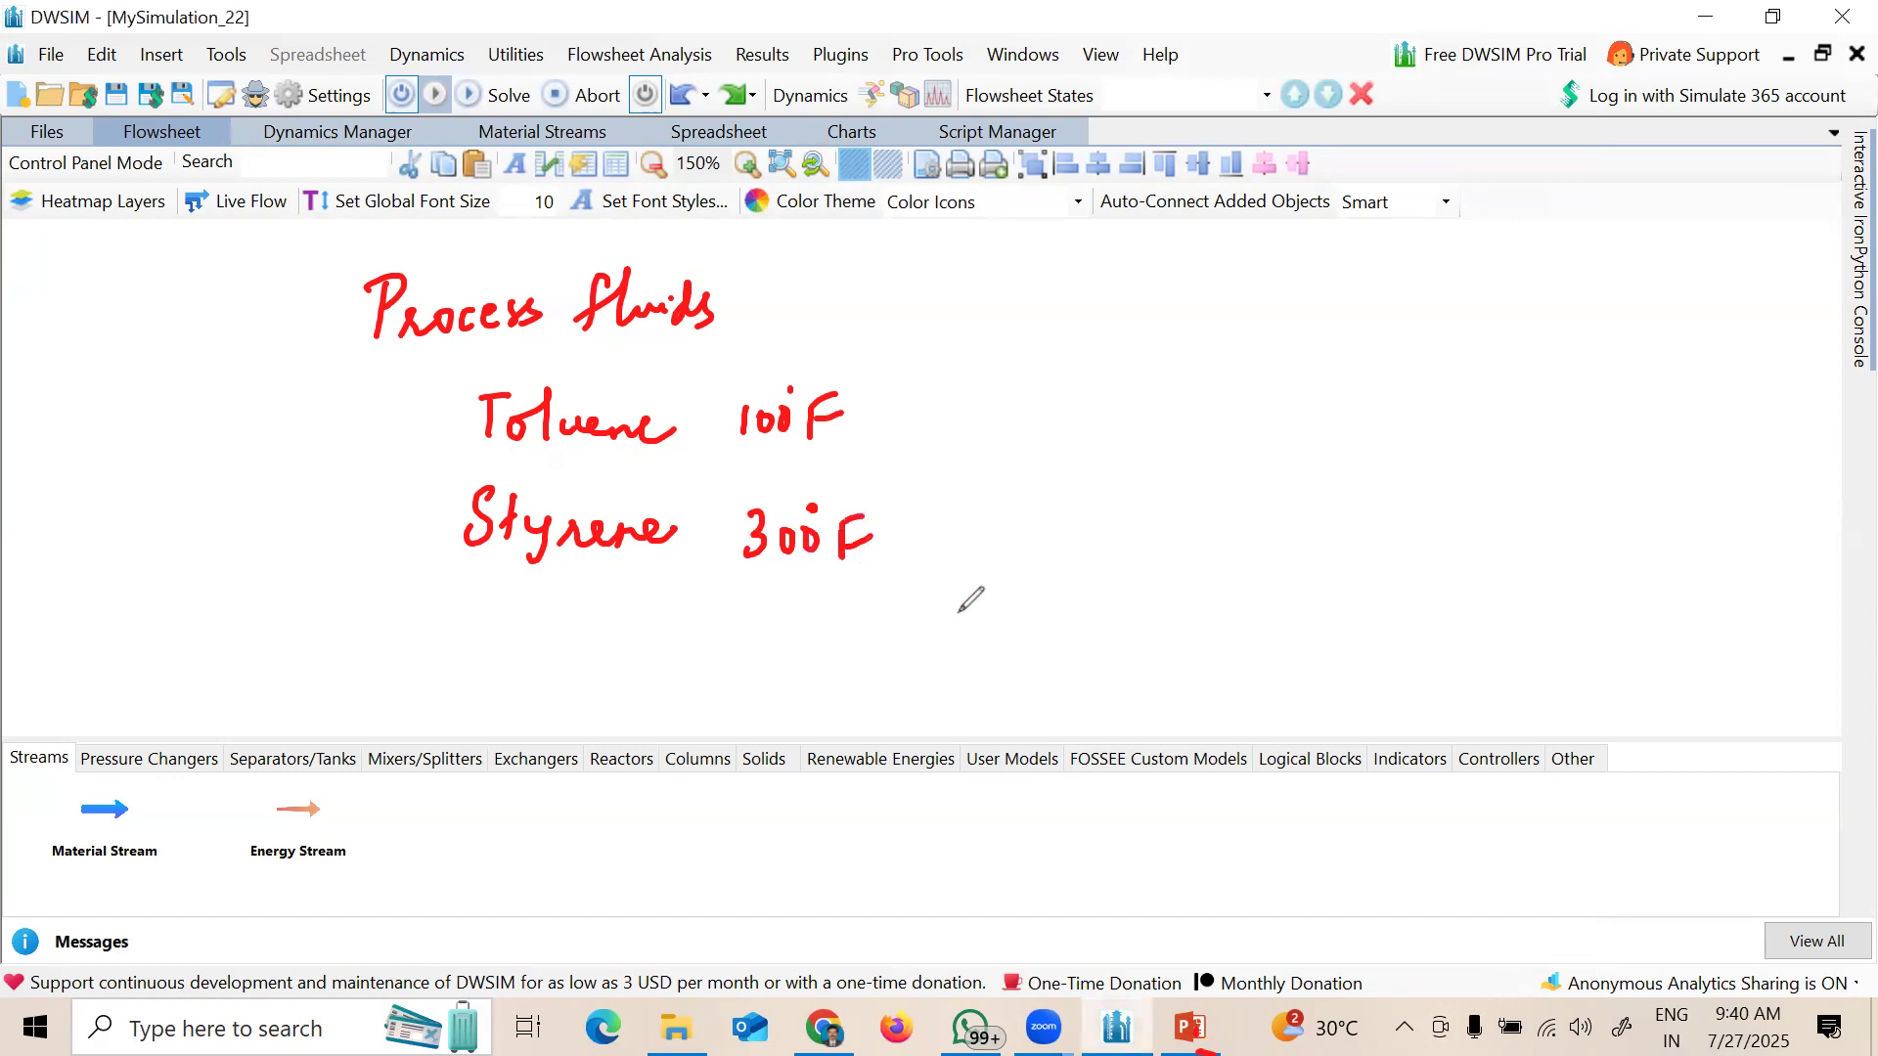
{"action": "key", "text": "alt+Tab"}
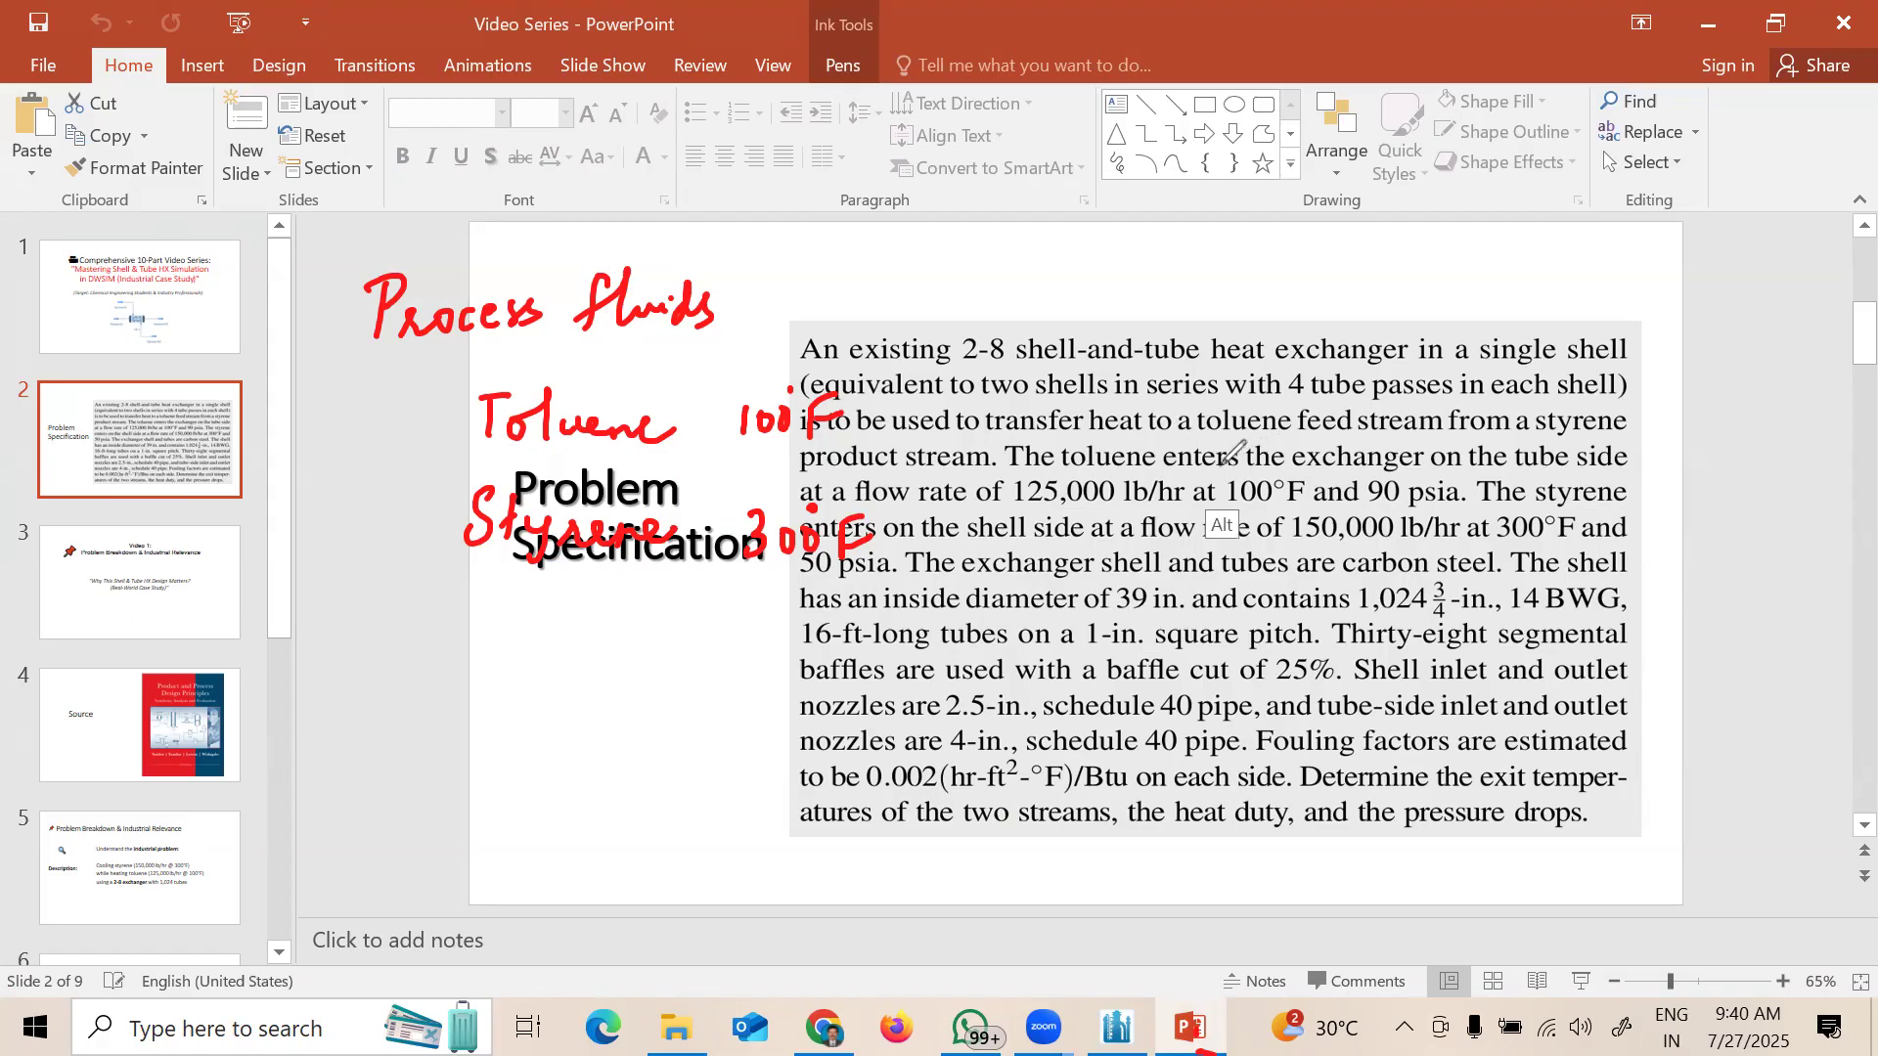
{"action": "key", "text": "alt+Tab"}
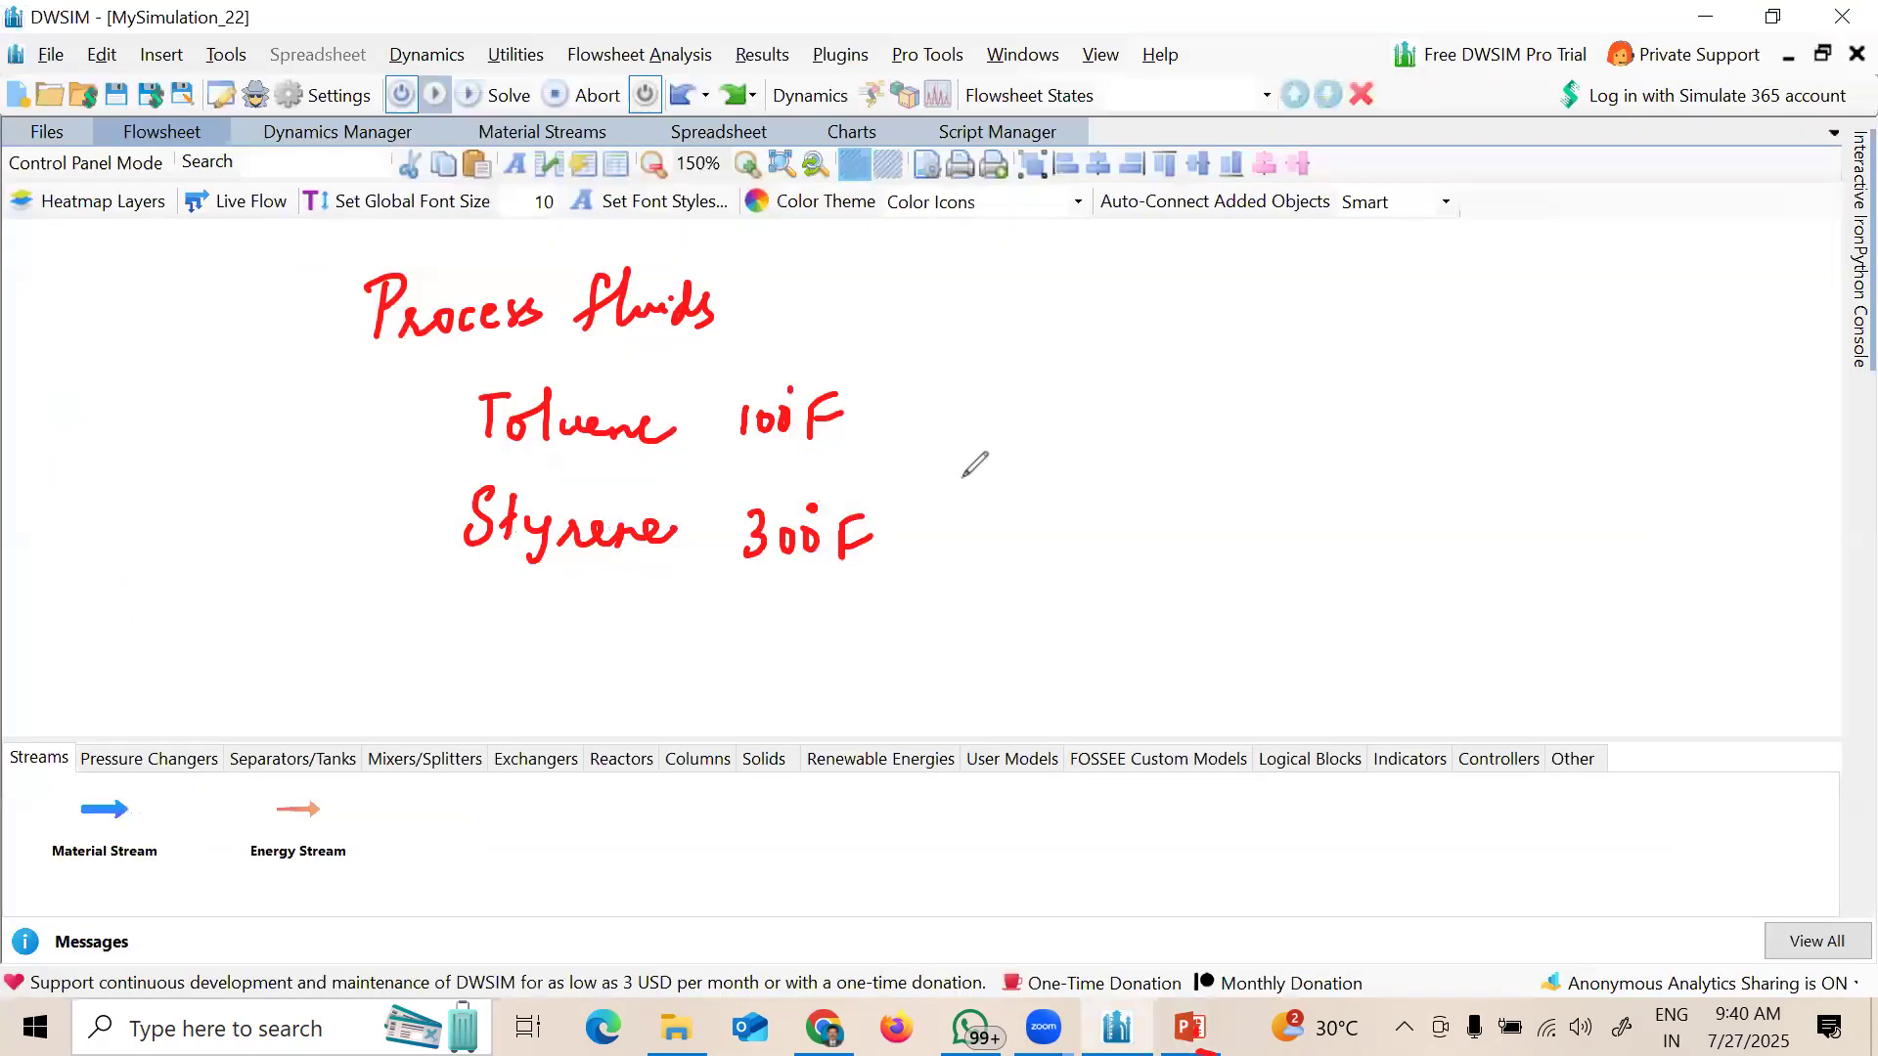
Step: Draw arrows from both temperatures and label Toluene as COLD
{"action": "mouse_move", "coordinate": [893, 412]}
{"action": "left_mouse_down"}
{"action": "mouse_move", "coordinate": [1045, 343]}
{"action": "mouse_move", "coordinate": [1020, 345]}
{"action": "left_mouse_up"}
{"action": "mouse_move", "coordinate": [917, 528]}
{"action": "left_mouse_down"}
{"action": "mouse_move", "coordinate": [1032, 607]}
{"action": "mouse_move", "coordinate": [1005, 613]}
{"action": "left_mouse_up"}
{"action": "left_click", "coordinate": [98, 299]}
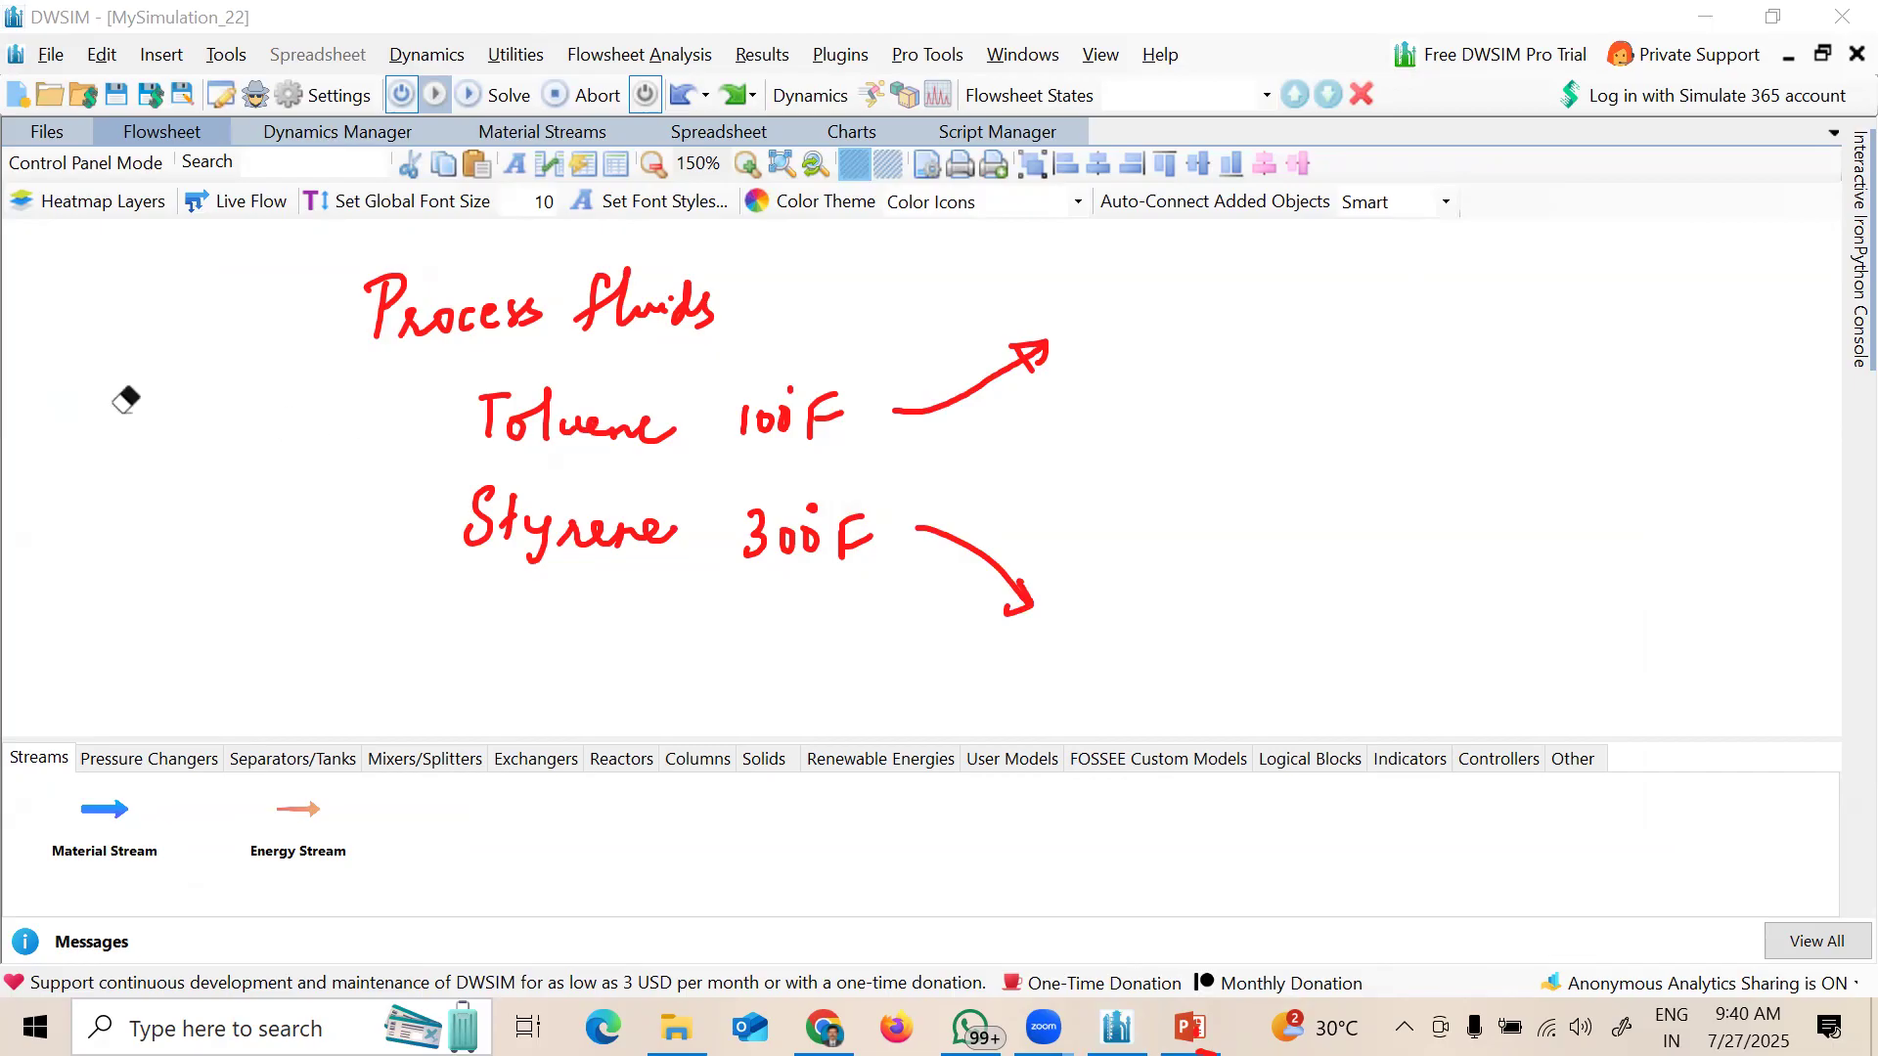
{"action": "left_click", "coordinate": [363, 425]}
{"action": "mouse_move", "coordinate": [271, 443]}
{"action": "left_mouse_down"}
{"action": "mouse_move", "coordinate": [294, 409]}
{"action": "mouse_move", "coordinate": [377, 411]}
{"action": "mouse_move", "coordinate": [364, 455]}
{"action": "left_mouse_up"}
{"action": "mouse_move", "coordinate": [285, 528]}
{"action": "left_mouse_down"}
{"action": "mouse_move", "coordinate": [310, 525]}
{"action": "mouse_move", "coordinate": [287, 528]}
{"action": "mouse_move", "coordinate": [311, 557]}
{"action": "mouse_move", "coordinate": [333, 531]}
{"action": "left_mouse_up"}
Step: Erase the stray stroke and label Styrene as HOT
{"action": "left_click", "coordinate": [14, 318]}
{"action": "left_click", "coordinate": [268, 552]}
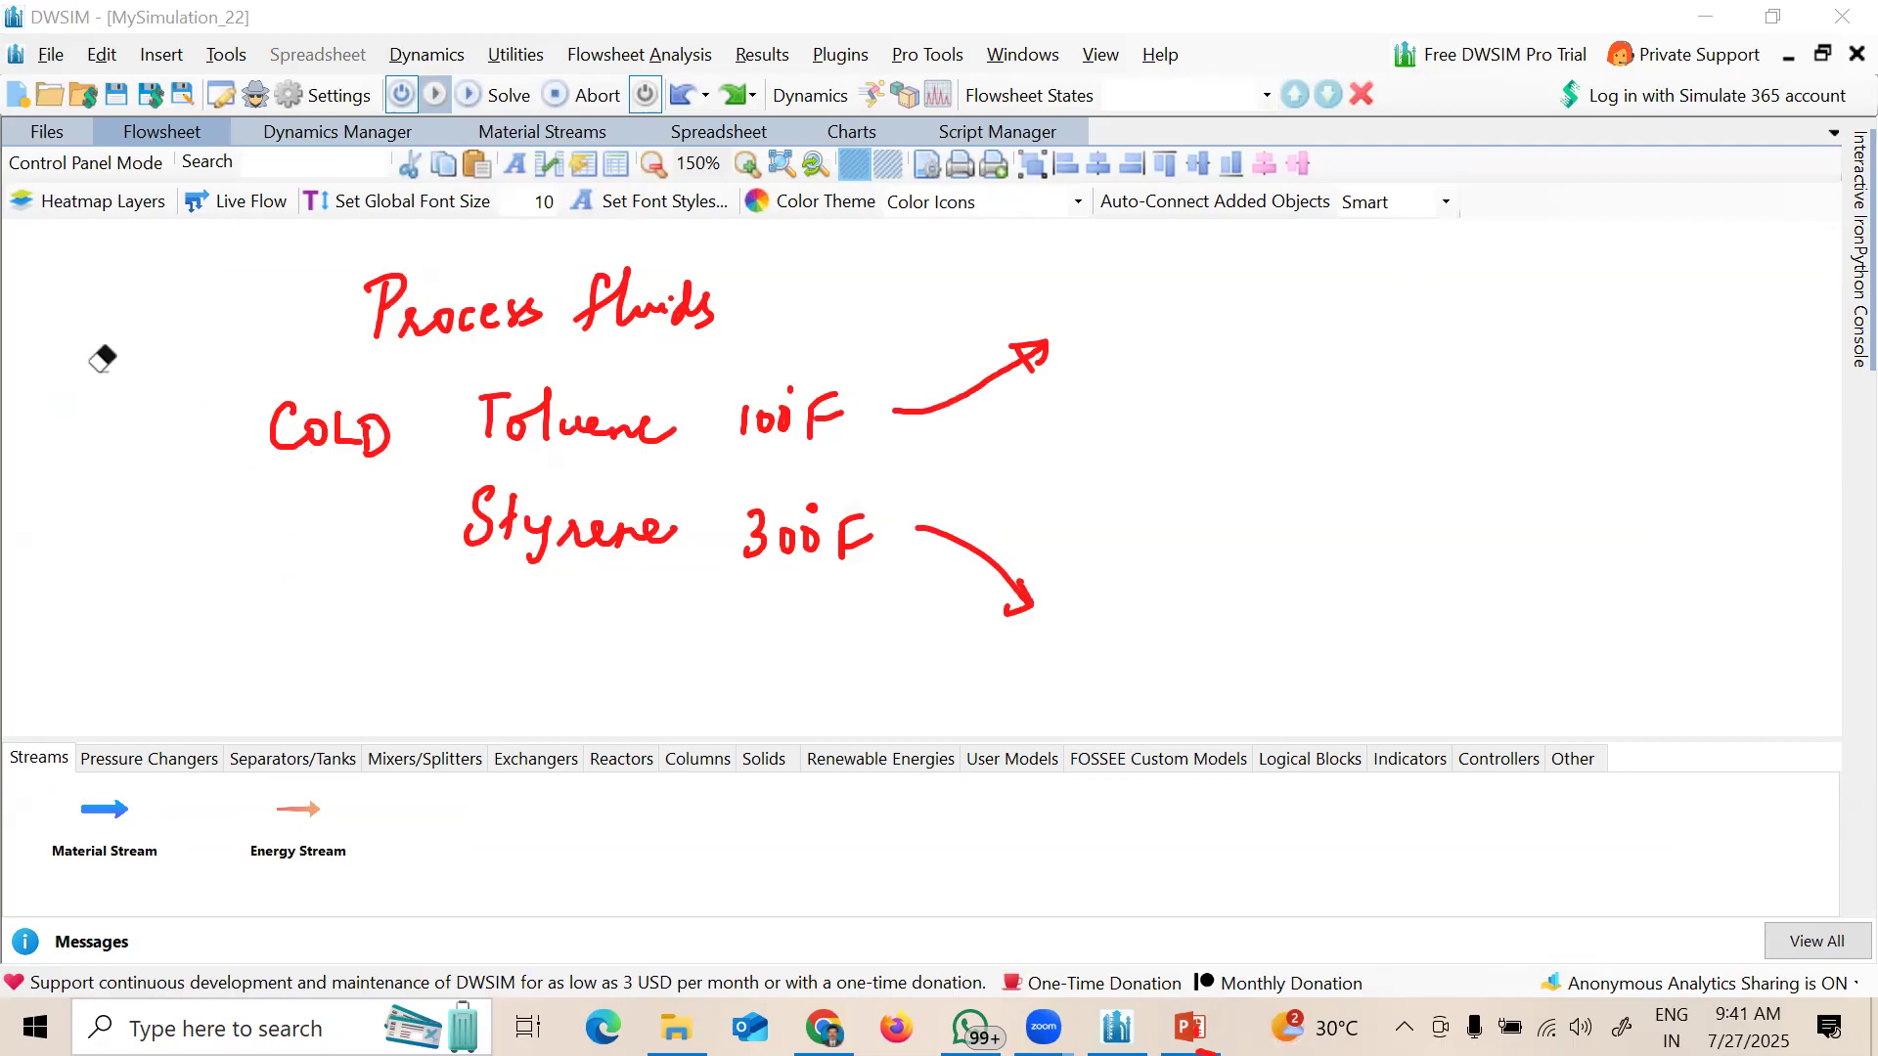
{"action": "left_click", "coordinate": [357, 585]}
{"action": "left_click_drag", "start_coordinate": [270, 517], "coordinate": [270, 553]}
{"action": "mouse_move", "coordinate": [289, 517]}
{"action": "left_mouse_down"}
{"action": "mouse_move", "coordinate": [289, 554]}
{"action": "mouse_move", "coordinate": [289, 535]}
{"action": "left_mouse_up"}
{"action": "left_click_drag", "start_coordinate": [303, 529], "coordinate": [302, 526]}
{"action": "left_click_drag", "start_coordinate": [332, 511], "coordinate": [333, 554]}
{"action": "left_click_drag", "start_coordinate": [316, 511], "coordinate": [350, 509]}
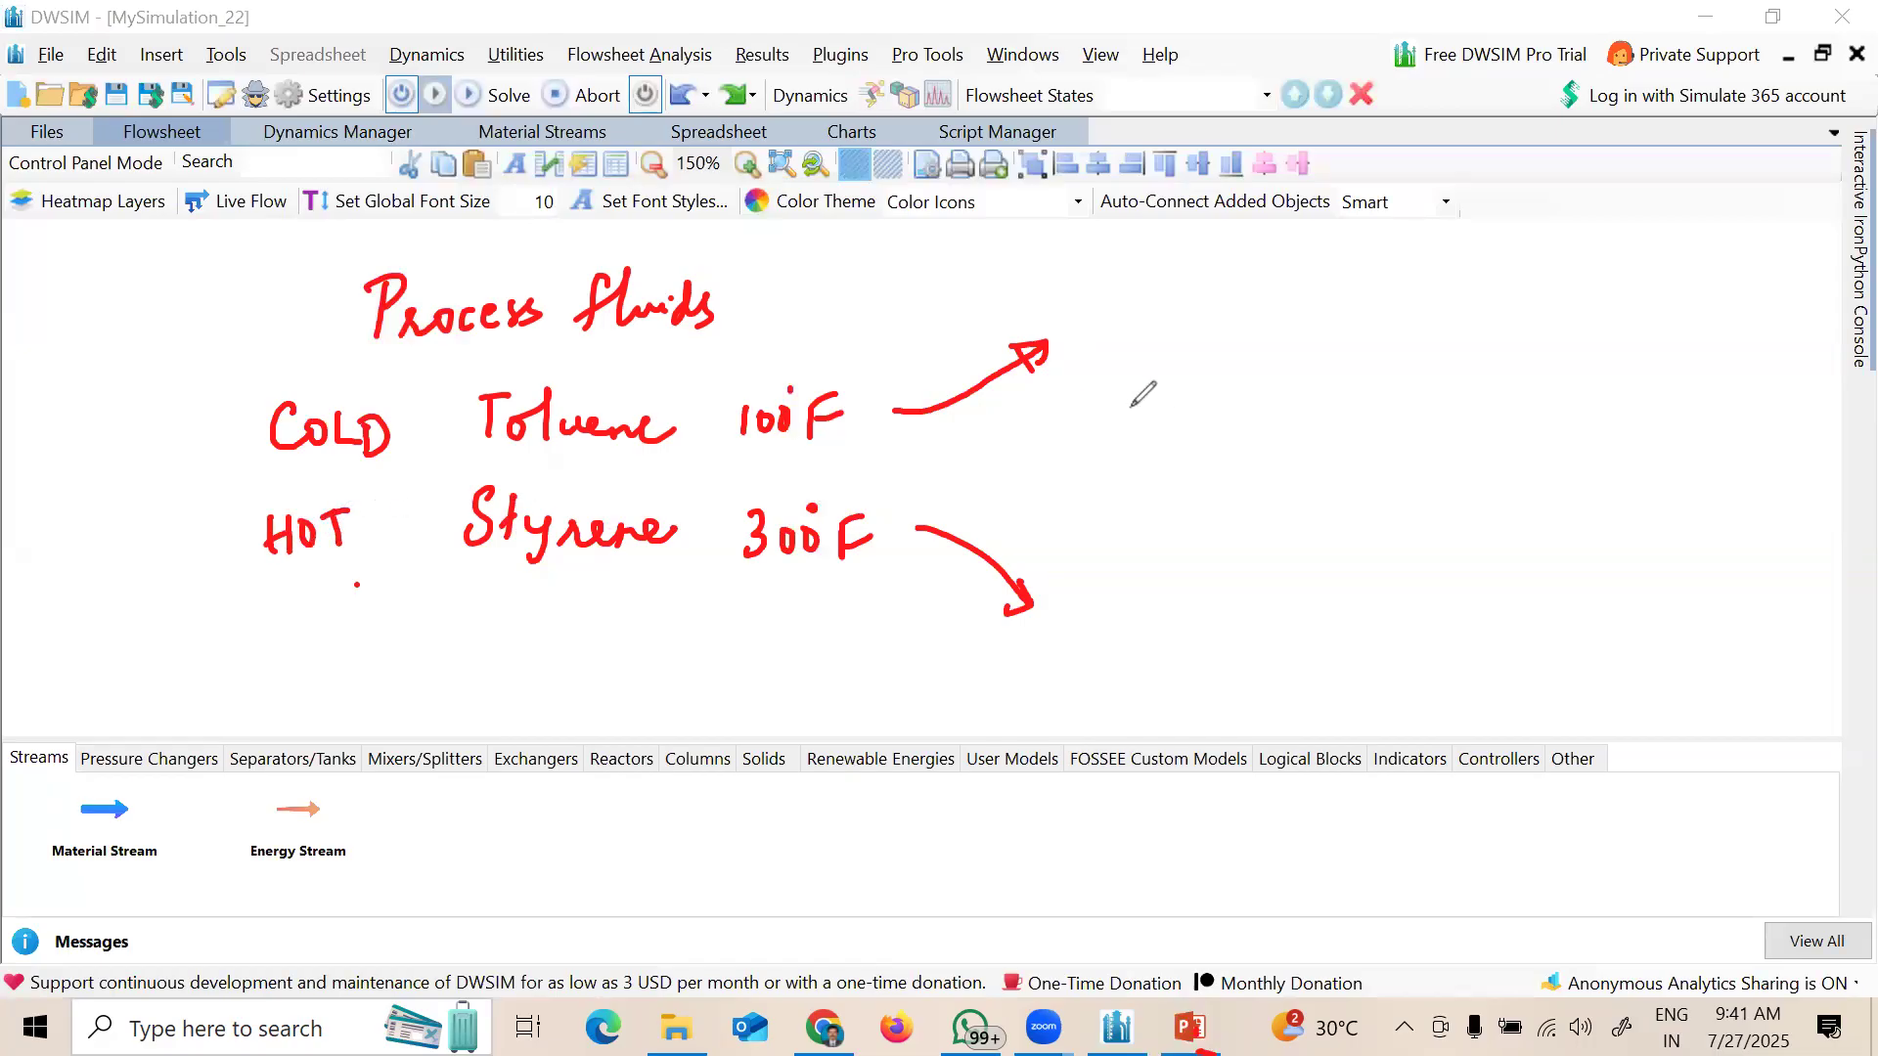
Step: Write 'Tube' by the upper arrow with a tube-lines sketch, erasing the extra letter
{"action": "left_click_drag", "start_coordinate": [1111, 396], "coordinate": [1141, 377]}
{"action": "mouse_move", "coordinate": [1130, 383]}
{"action": "left_mouse_down"}
{"action": "mouse_move", "coordinate": [1132, 418]}
{"action": "mouse_move", "coordinate": [1203, 389]}
{"action": "mouse_move", "coordinate": [1264, 397]}
{"action": "left_mouse_up"}
{"action": "left_click_drag", "start_coordinate": [1353, 358], "coordinate": [1416, 349]}
{"action": "mouse_move", "coordinate": [1360, 370]}
{"action": "left_mouse_down"}
{"action": "mouse_move", "coordinate": [1414, 364]}
{"action": "mouse_move", "coordinate": [1418, 408]}
{"action": "left_mouse_up"}
{"action": "left_click_drag", "start_coordinate": [1364, 427], "coordinate": [1420, 420]}
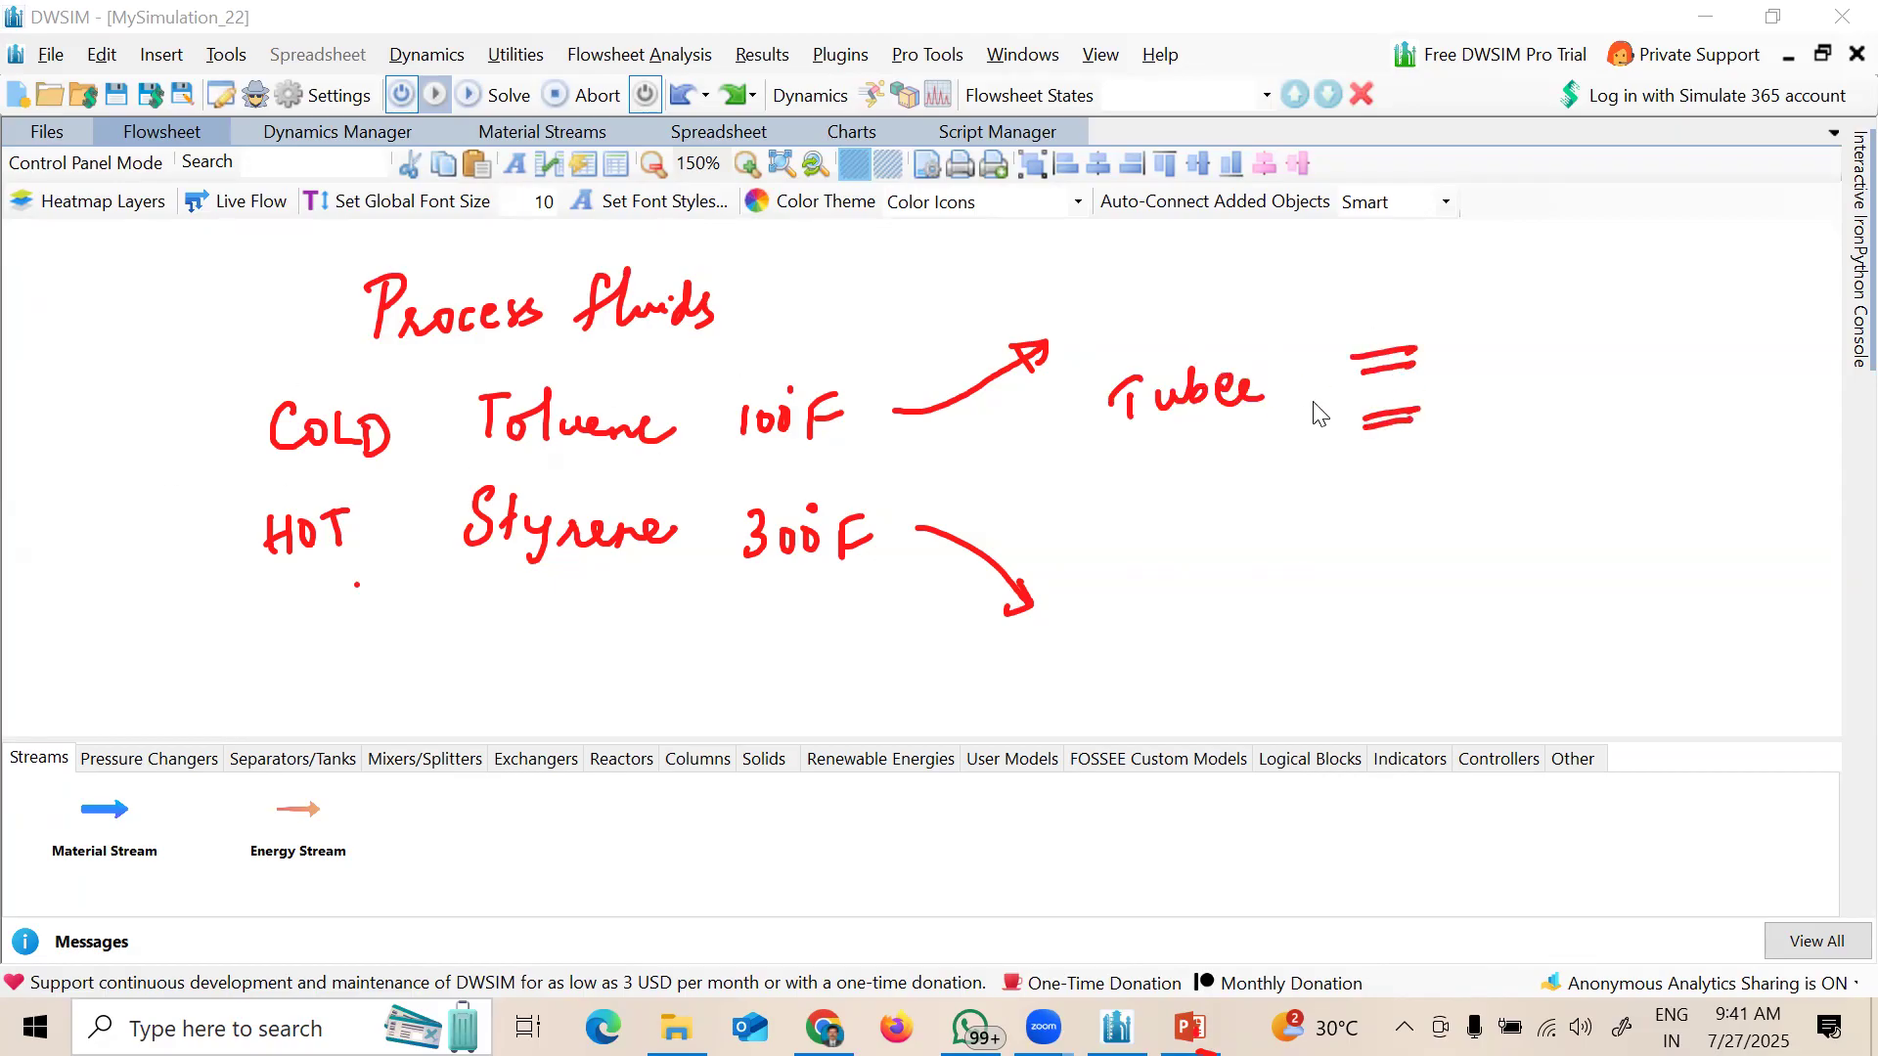
{"action": "mouse_move", "coordinate": [1262, 391]}
{"action": "left_mouse_down"}
{"action": "mouse_move", "coordinate": [1218, 393]}
{"action": "mouse_move", "coordinate": [1225, 370]}
{"action": "mouse_move", "coordinate": [1250, 390]}
{"action": "left_mouse_up"}
Step: Write 'Shell' by the lower arrow, sketch the shell box with arrows, and erase the left notes
{"action": "left_click_drag", "start_coordinate": [1135, 517], "coordinate": [1106, 554]}
{"action": "mouse_move", "coordinate": [1177, 487]}
{"action": "left_mouse_down"}
{"action": "mouse_move", "coordinate": [1196, 553]}
{"action": "mouse_move", "coordinate": [1250, 551]}
{"action": "left_mouse_up"}
{"action": "left_click_drag", "start_coordinate": [1369, 523], "coordinate": [1544, 509]}
{"action": "mouse_move", "coordinate": [1369, 525]}
{"action": "left_mouse_down"}
{"action": "mouse_move", "coordinate": [1512, 594]}
{"action": "mouse_move", "coordinate": [1554, 509]}
{"action": "left_mouse_up"}
{"action": "left_click_drag", "start_coordinate": [1347, 488], "coordinate": [1395, 515]}
{"action": "mouse_move", "coordinate": [1514, 592]}
{"action": "left_mouse_down"}
{"action": "mouse_move", "coordinate": [1515, 646]}
{"action": "mouse_move", "coordinate": [1582, 635]}
{"action": "left_mouse_up"}
{"action": "mouse_move", "coordinate": [1429, 311]}
{"action": "left_mouse_down"}
{"action": "mouse_move", "coordinate": [1452, 431]}
{"action": "mouse_move", "coordinate": [1401, 316]}
{"action": "left_mouse_up"}
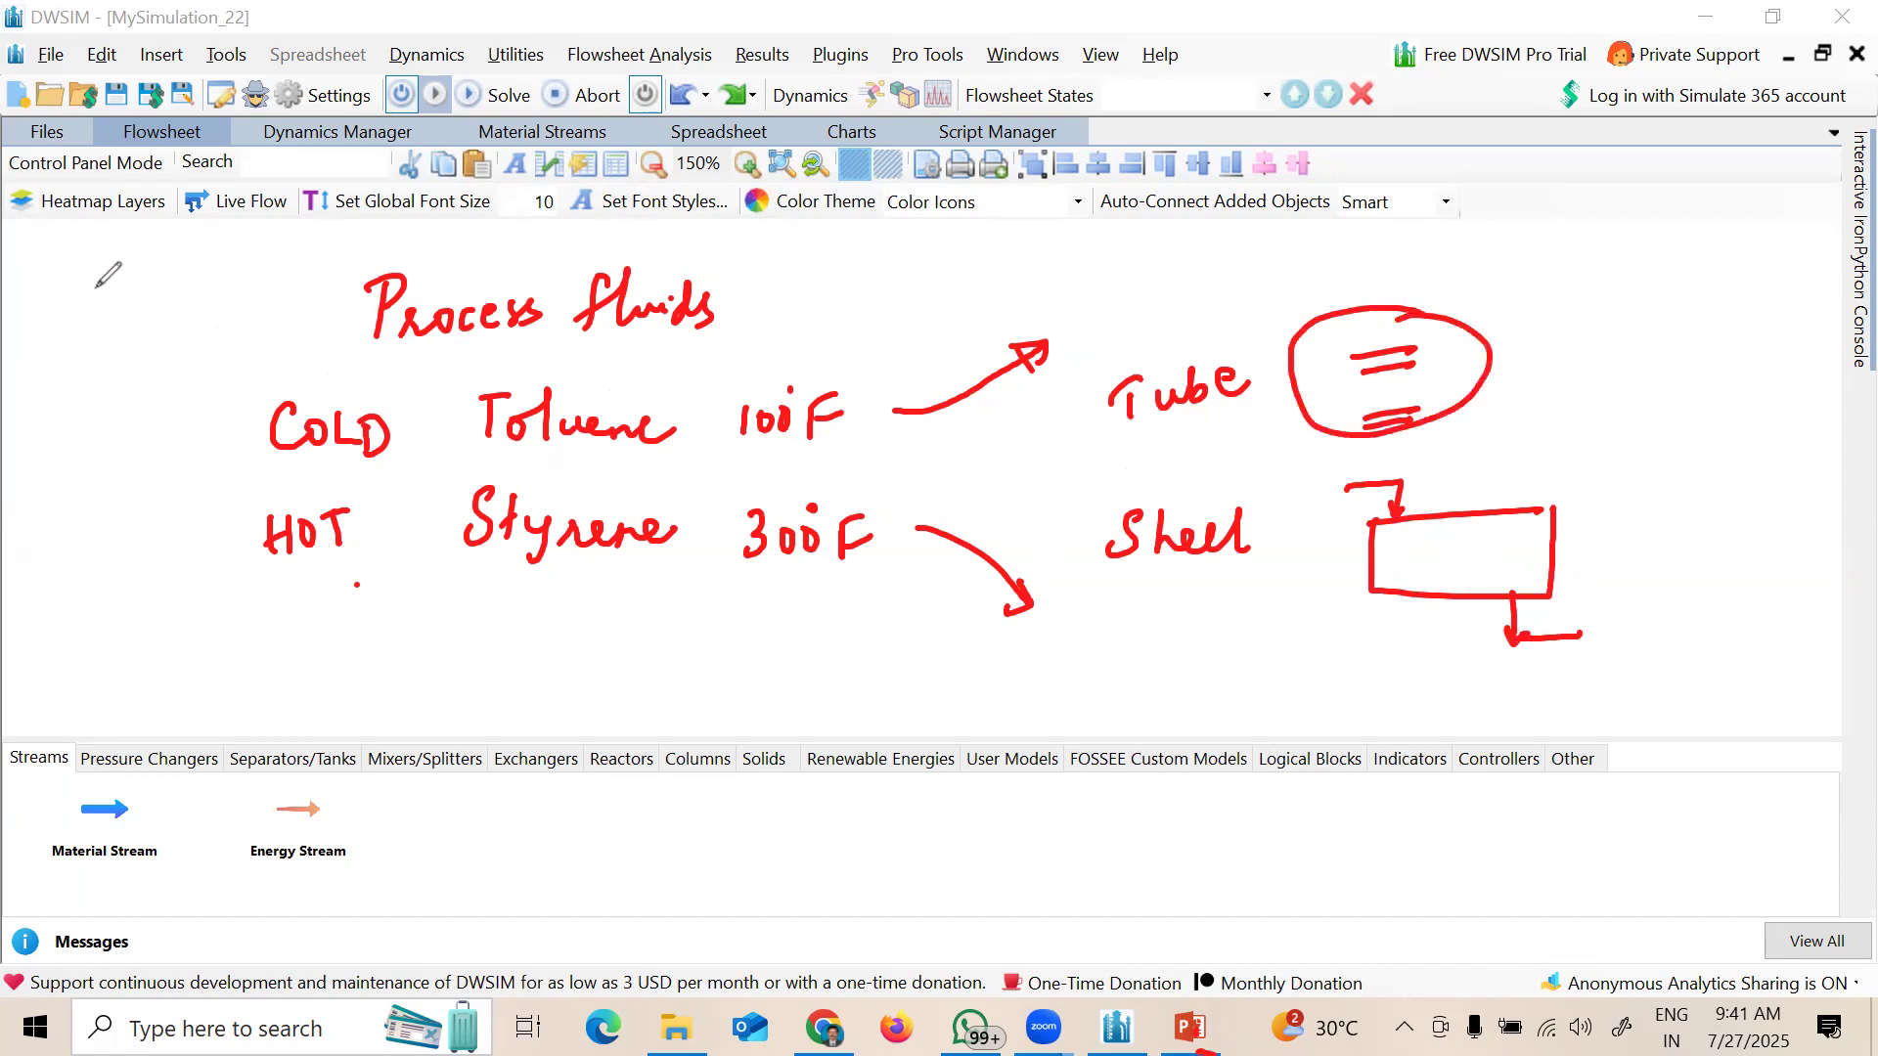
{"action": "mouse_move", "coordinate": [366, 298]}
{"action": "left_mouse_down"}
{"action": "mouse_move", "coordinate": [470, 318]}
{"action": "mouse_move", "coordinate": [416, 328]}
{"action": "mouse_move", "coordinate": [377, 436]}
{"action": "mouse_move", "coordinate": [283, 533]}
{"action": "mouse_move", "coordinate": [337, 513]}
{"action": "mouse_move", "coordinate": [651, 533]}
{"action": "mouse_move", "coordinate": [577, 536]}
{"action": "mouse_move", "coordinate": [494, 429]}
{"action": "left_mouse_up"}
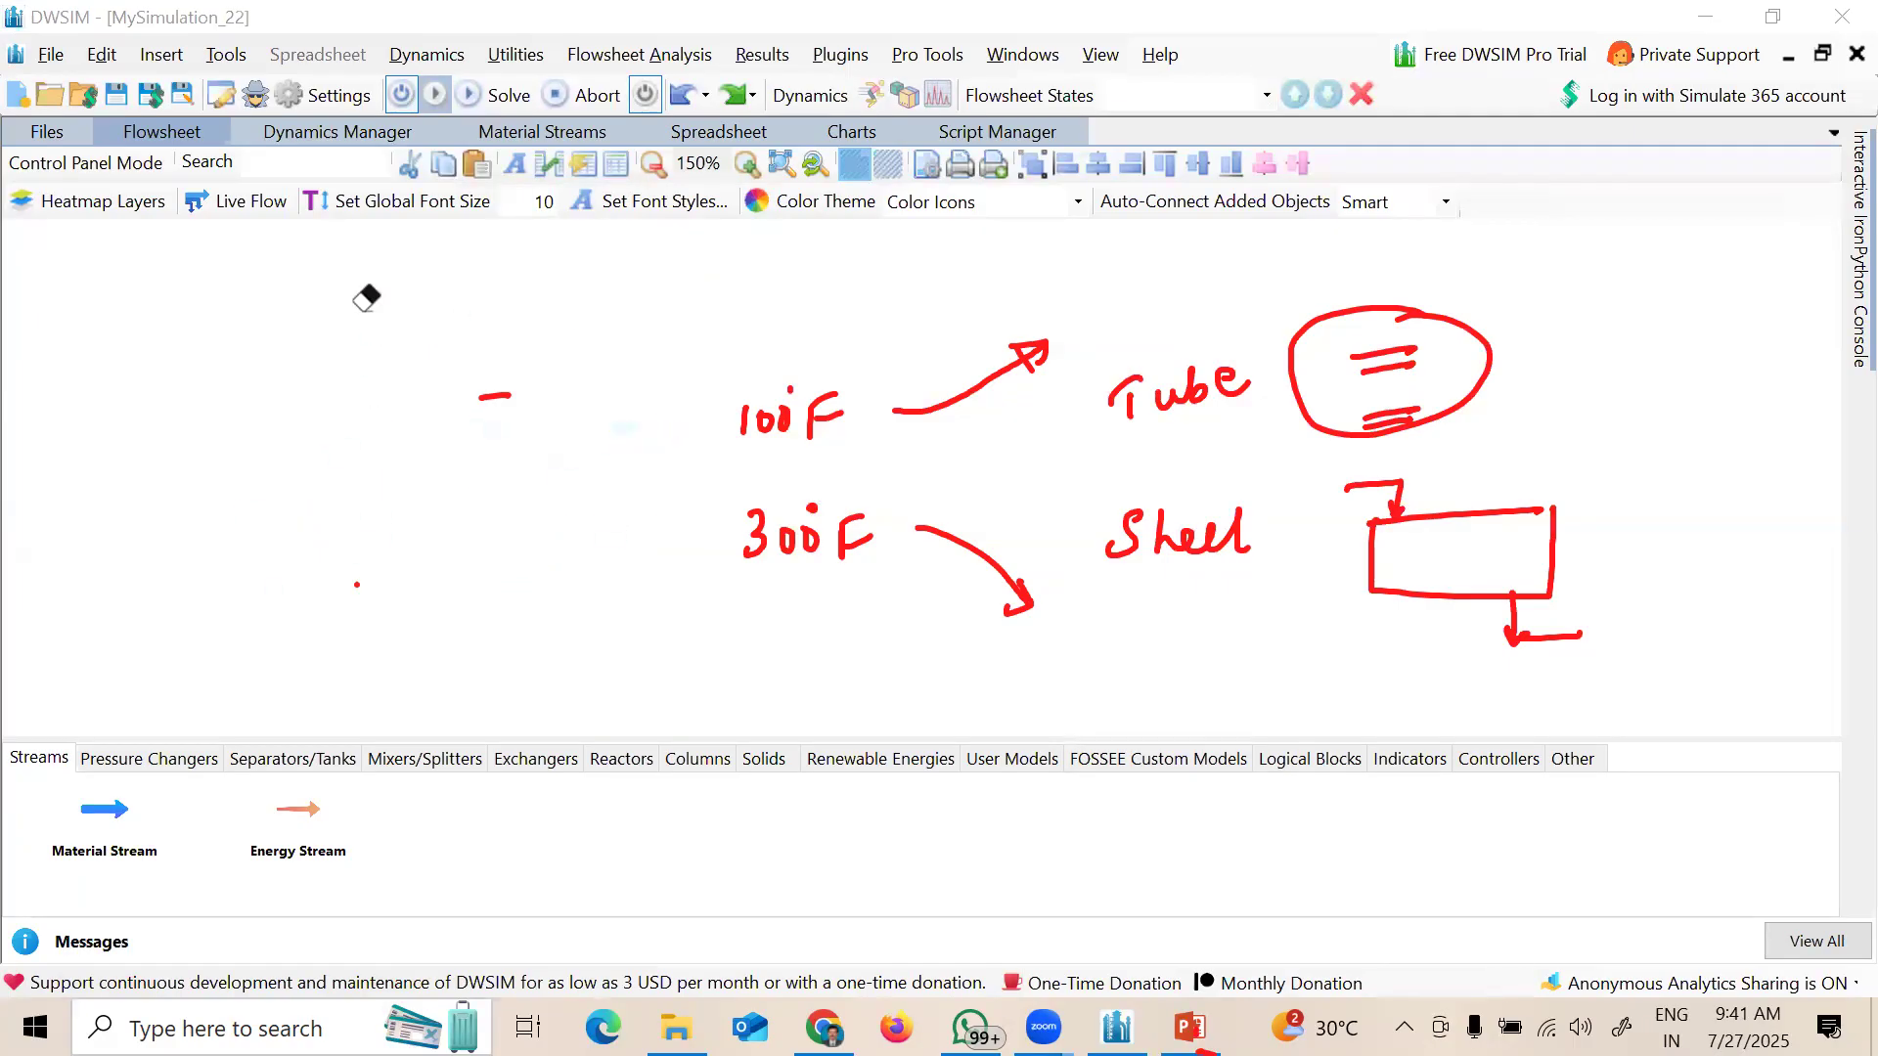
Step: Erase the remaining red ink and drop a Heat Exchanger from the Exchangers tab onto the canvas
{"action": "mouse_move", "coordinate": [628, 426]}
{"action": "left_mouse_down"}
{"action": "mouse_move", "coordinate": [826, 428]}
{"action": "mouse_move", "coordinate": [759, 549]}
{"action": "mouse_move", "coordinate": [1009, 585]}
{"action": "left_mouse_up"}
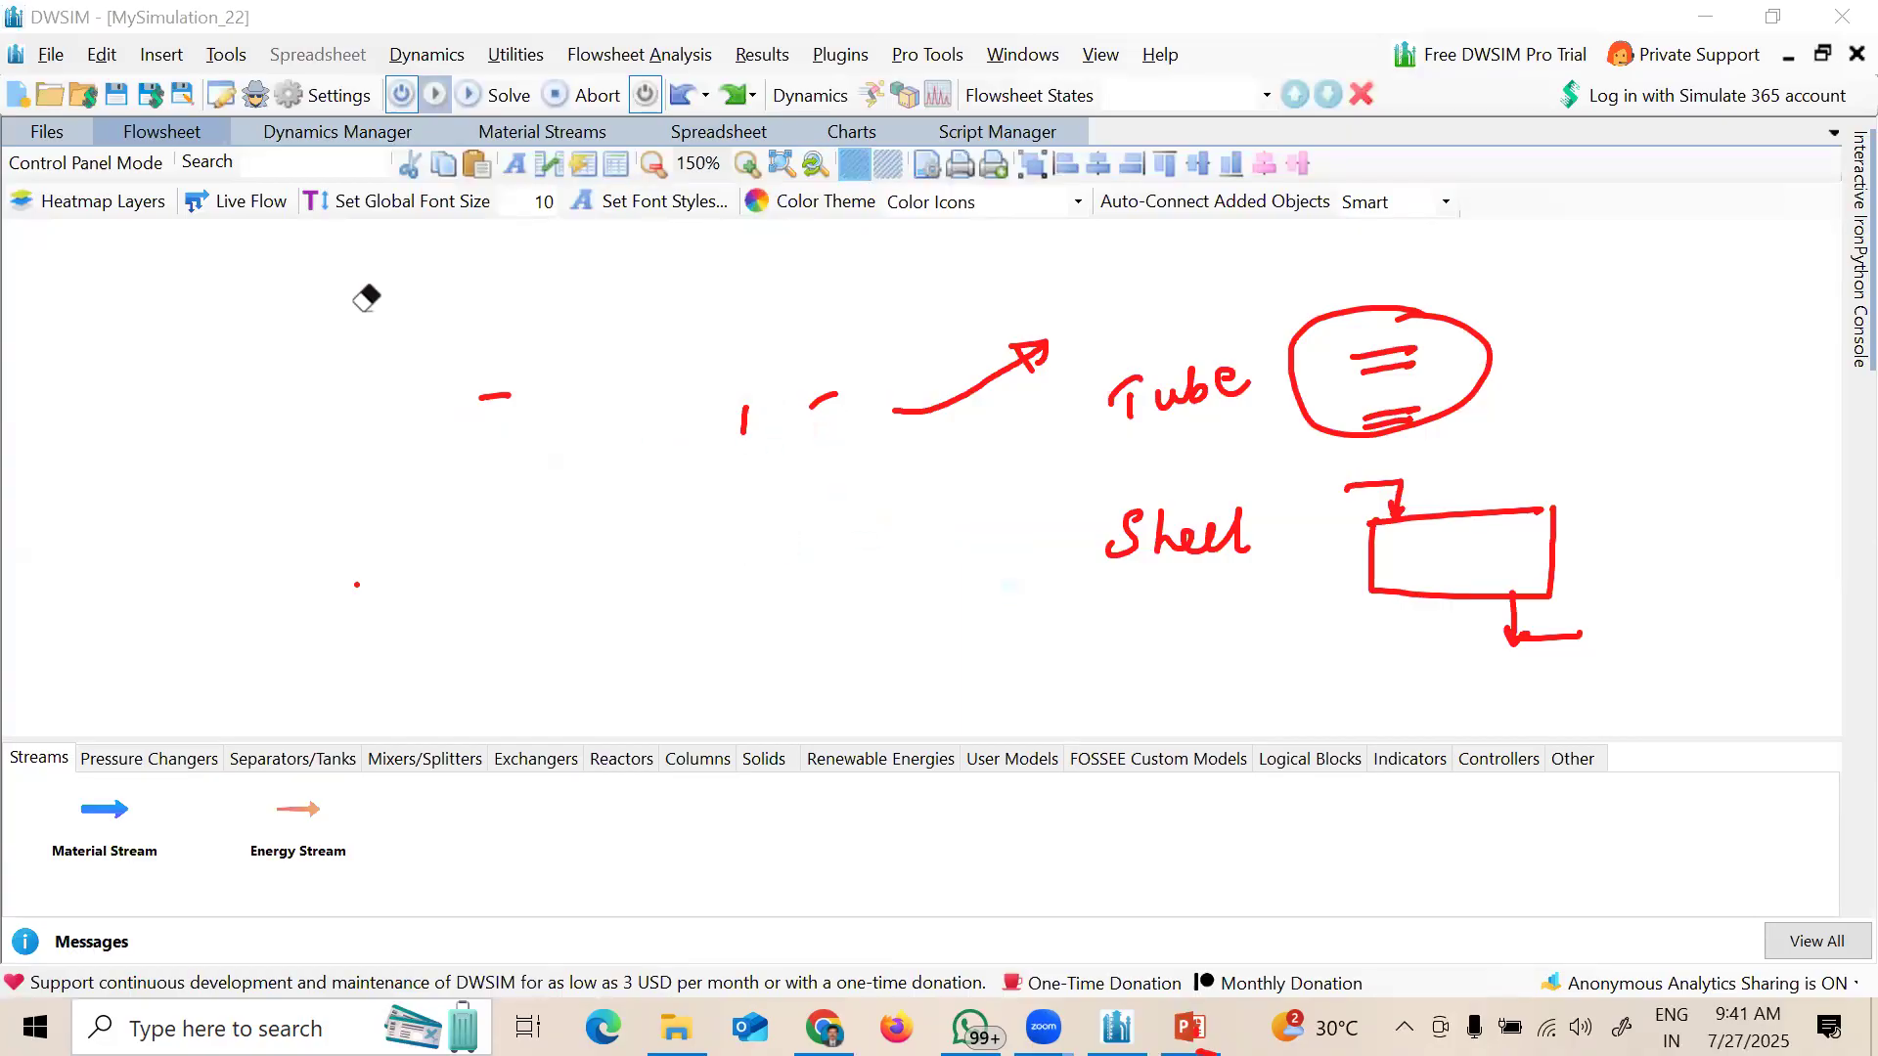
{"action": "mouse_move", "coordinate": [895, 410]}
{"action": "left_mouse_down"}
{"action": "mouse_move", "coordinate": [1041, 347]}
{"action": "mouse_move", "coordinate": [1144, 401]}
{"action": "mouse_move", "coordinate": [1250, 382]}
{"action": "mouse_move", "coordinate": [1250, 533]}
{"action": "mouse_move", "coordinate": [1579, 636]}
{"action": "mouse_move", "coordinate": [1468, 514]}
{"action": "mouse_move", "coordinate": [1379, 489]}
{"action": "mouse_move", "coordinate": [1370, 355]}
{"action": "mouse_move", "coordinate": [1312, 361]}
{"action": "left_mouse_up"}
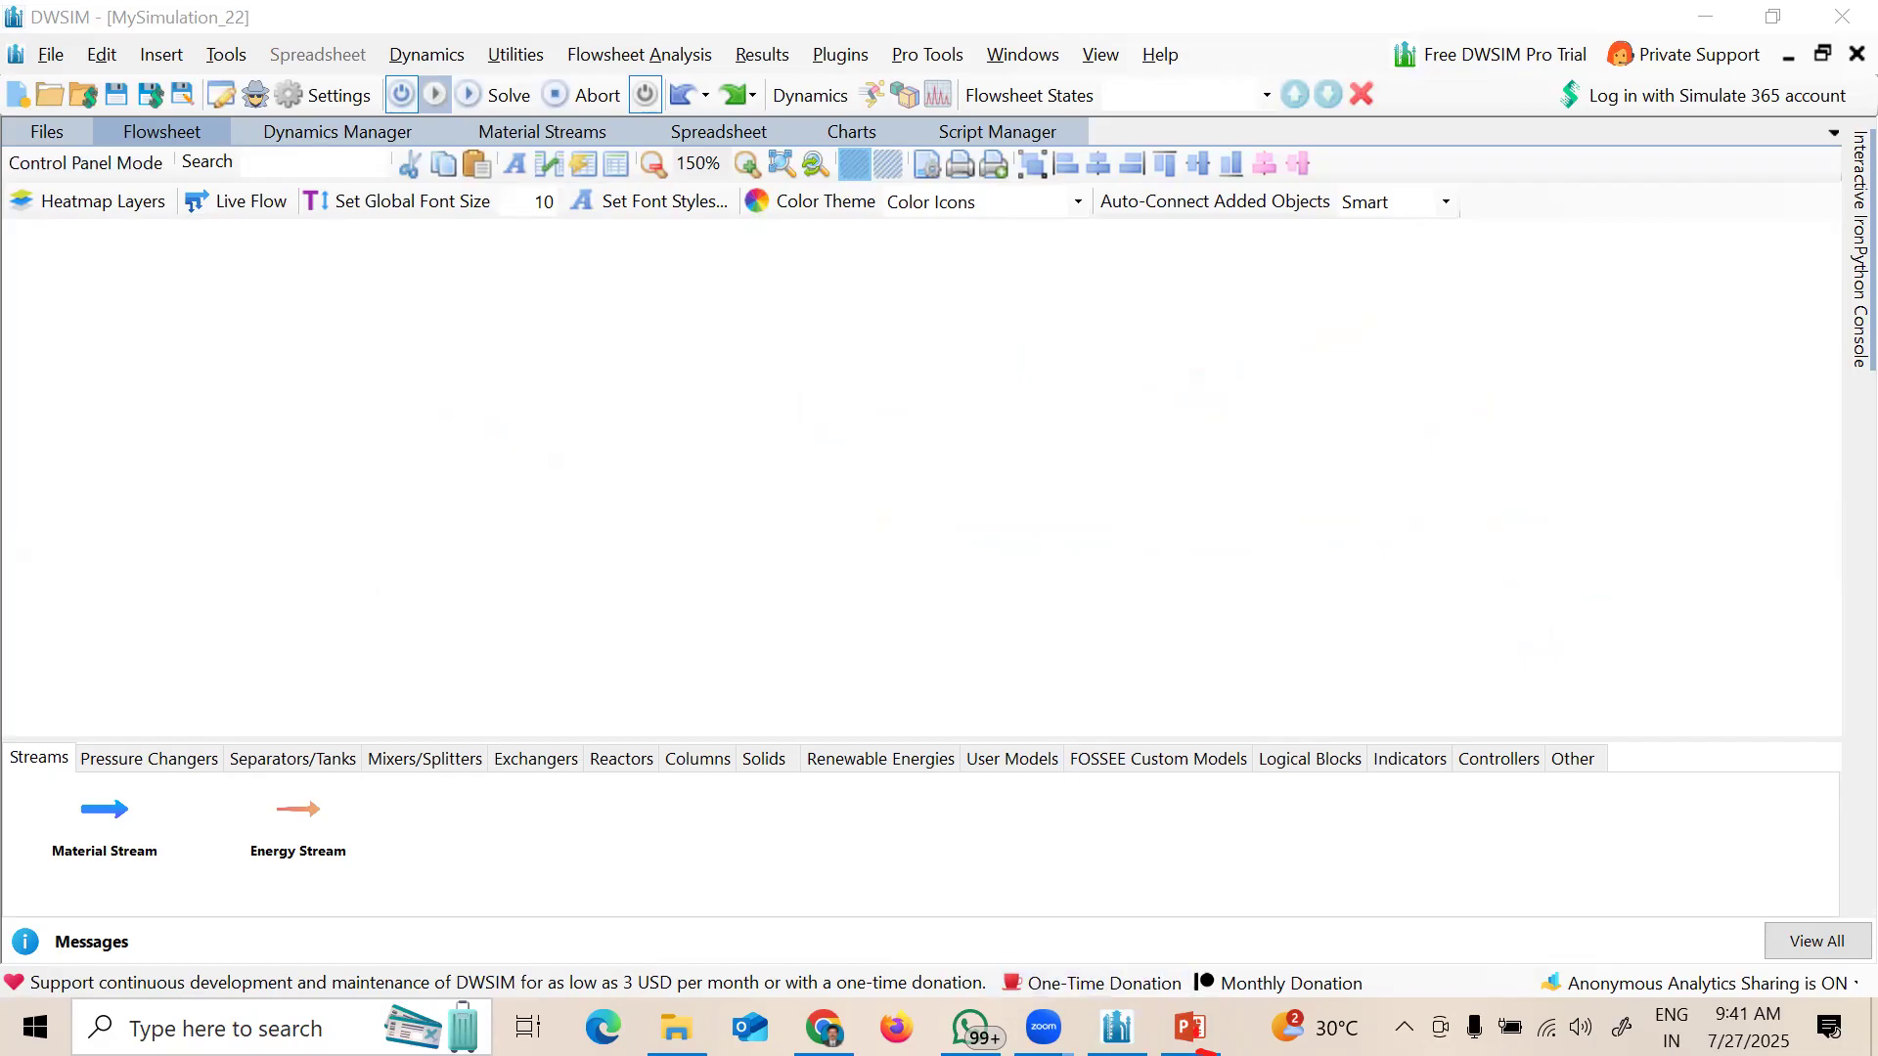
{"action": "left_click", "coordinate": [543, 764]}
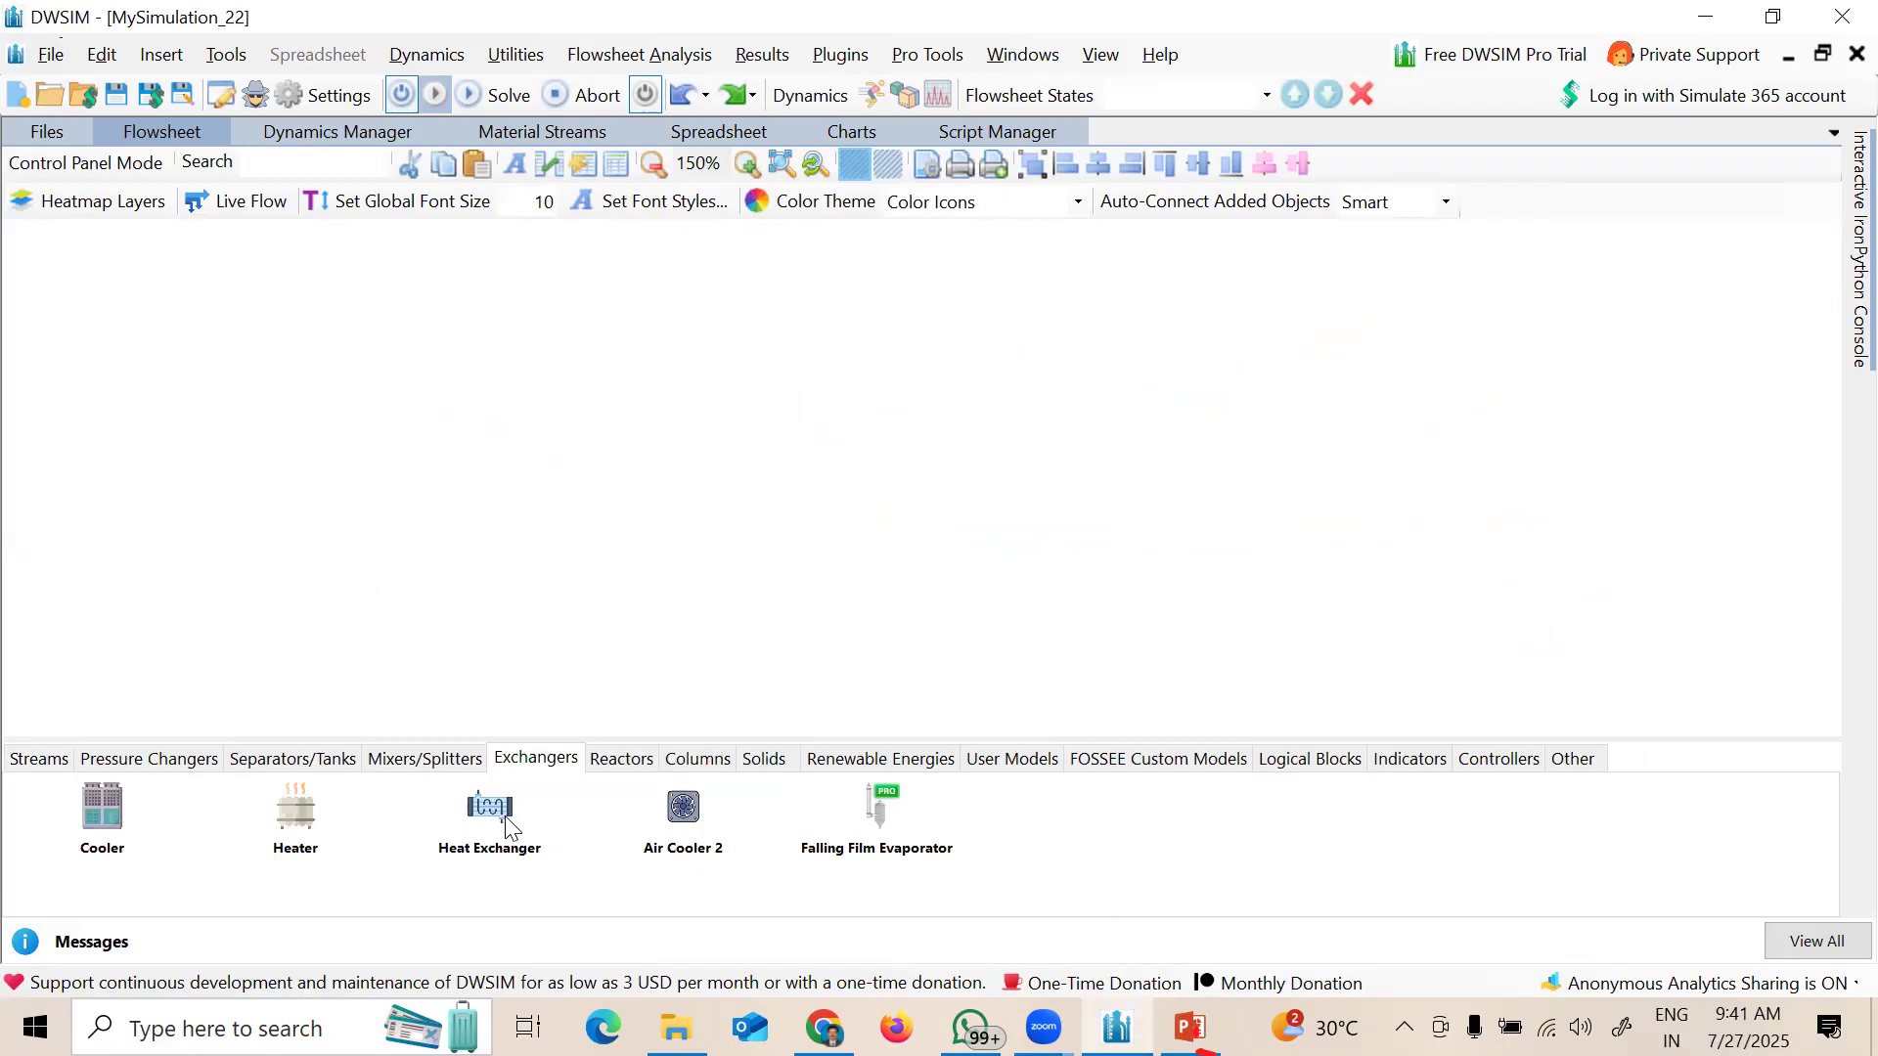
{"action": "left_click_drag", "start_coordinate": [496, 822], "coordinate": [752, 411]}
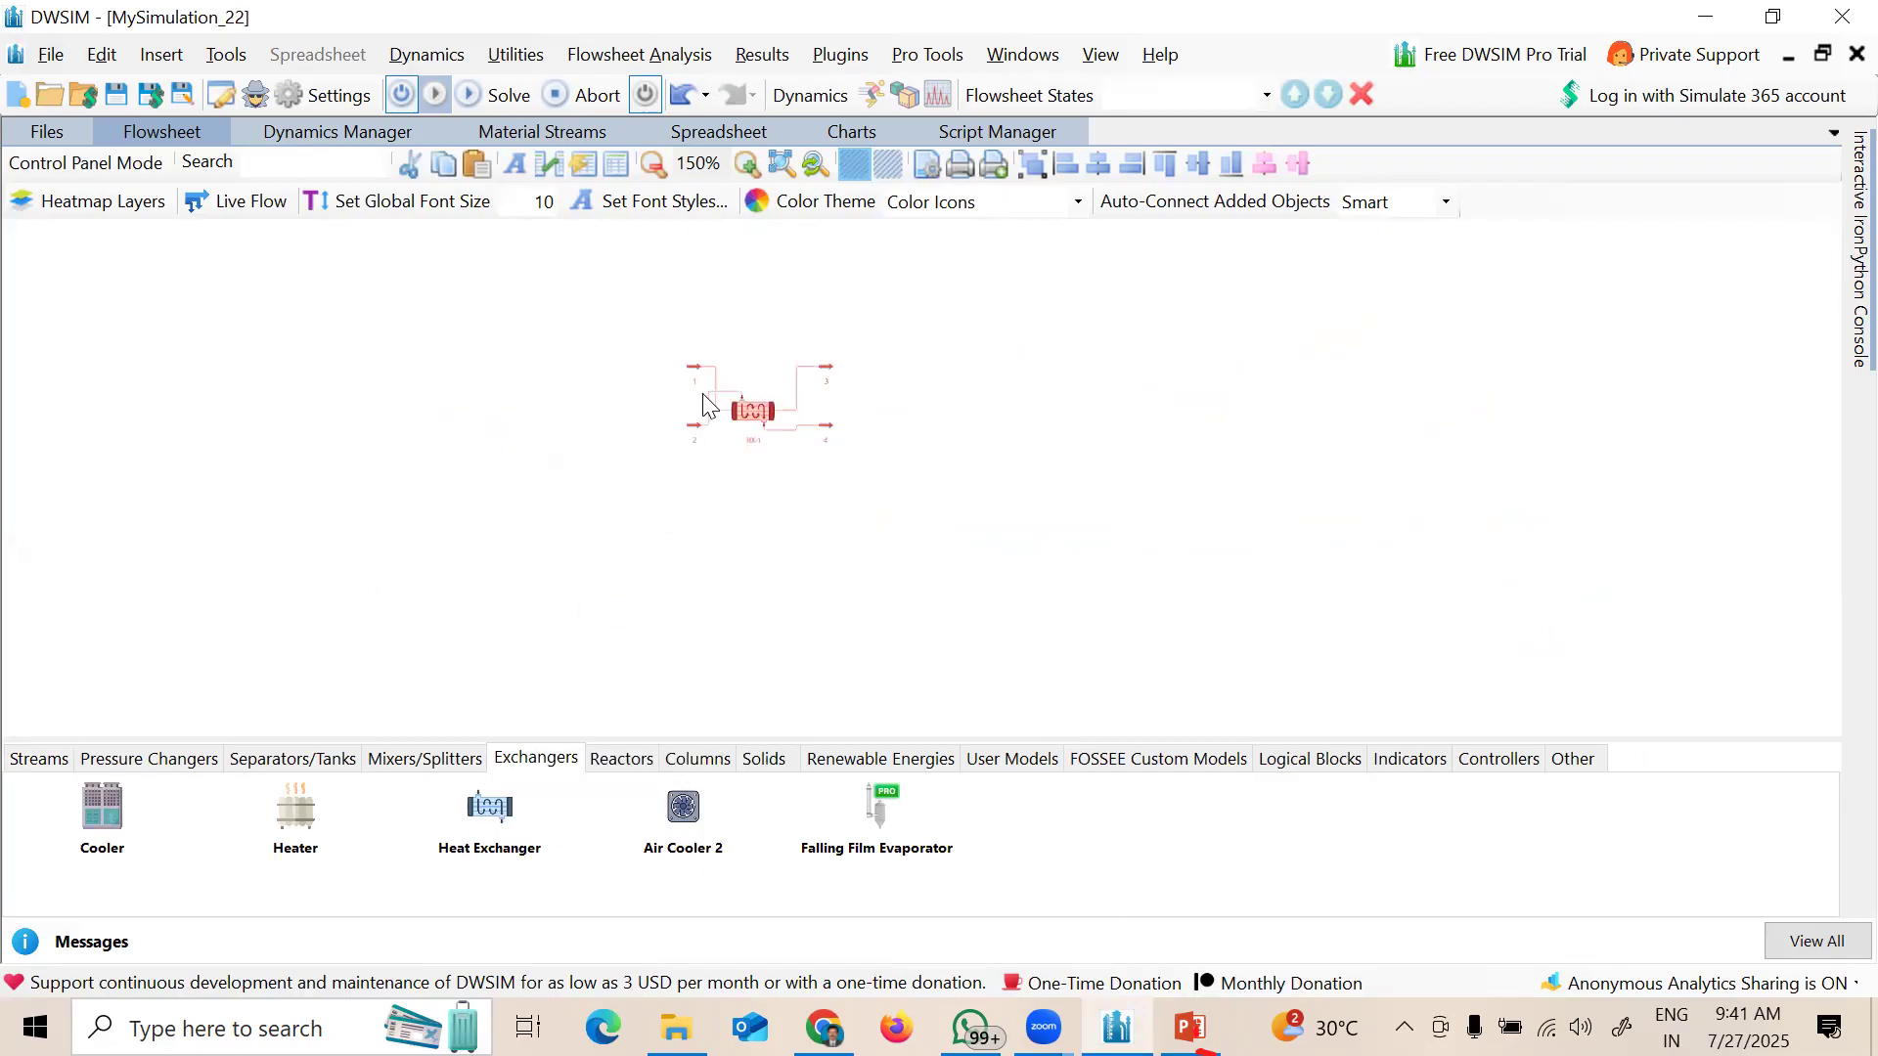
Step: Zoom to fit the flowsheet, then place stream 2 above HX-1 and stream 1 to its left
{"action": "right_click", "coordinate": [972, 451]}
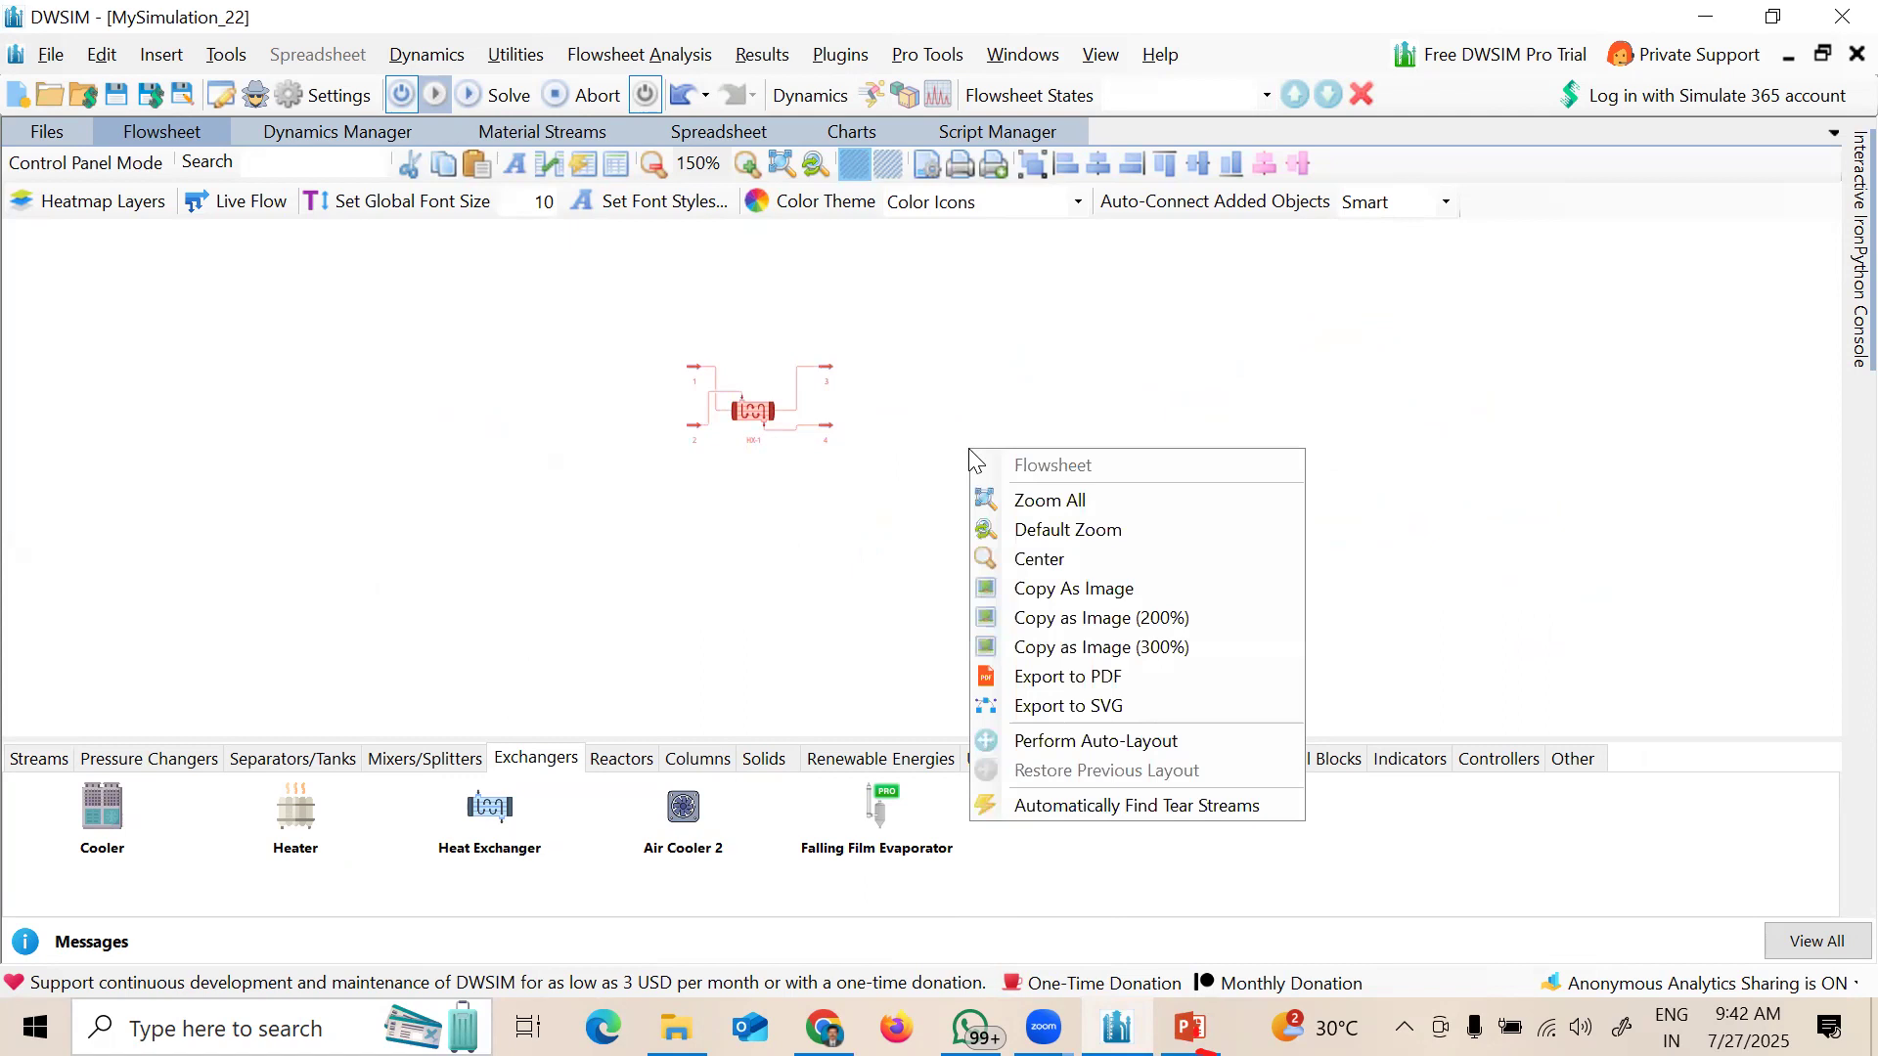
{"action": "left_click", "coordinate": [1074, 502]}
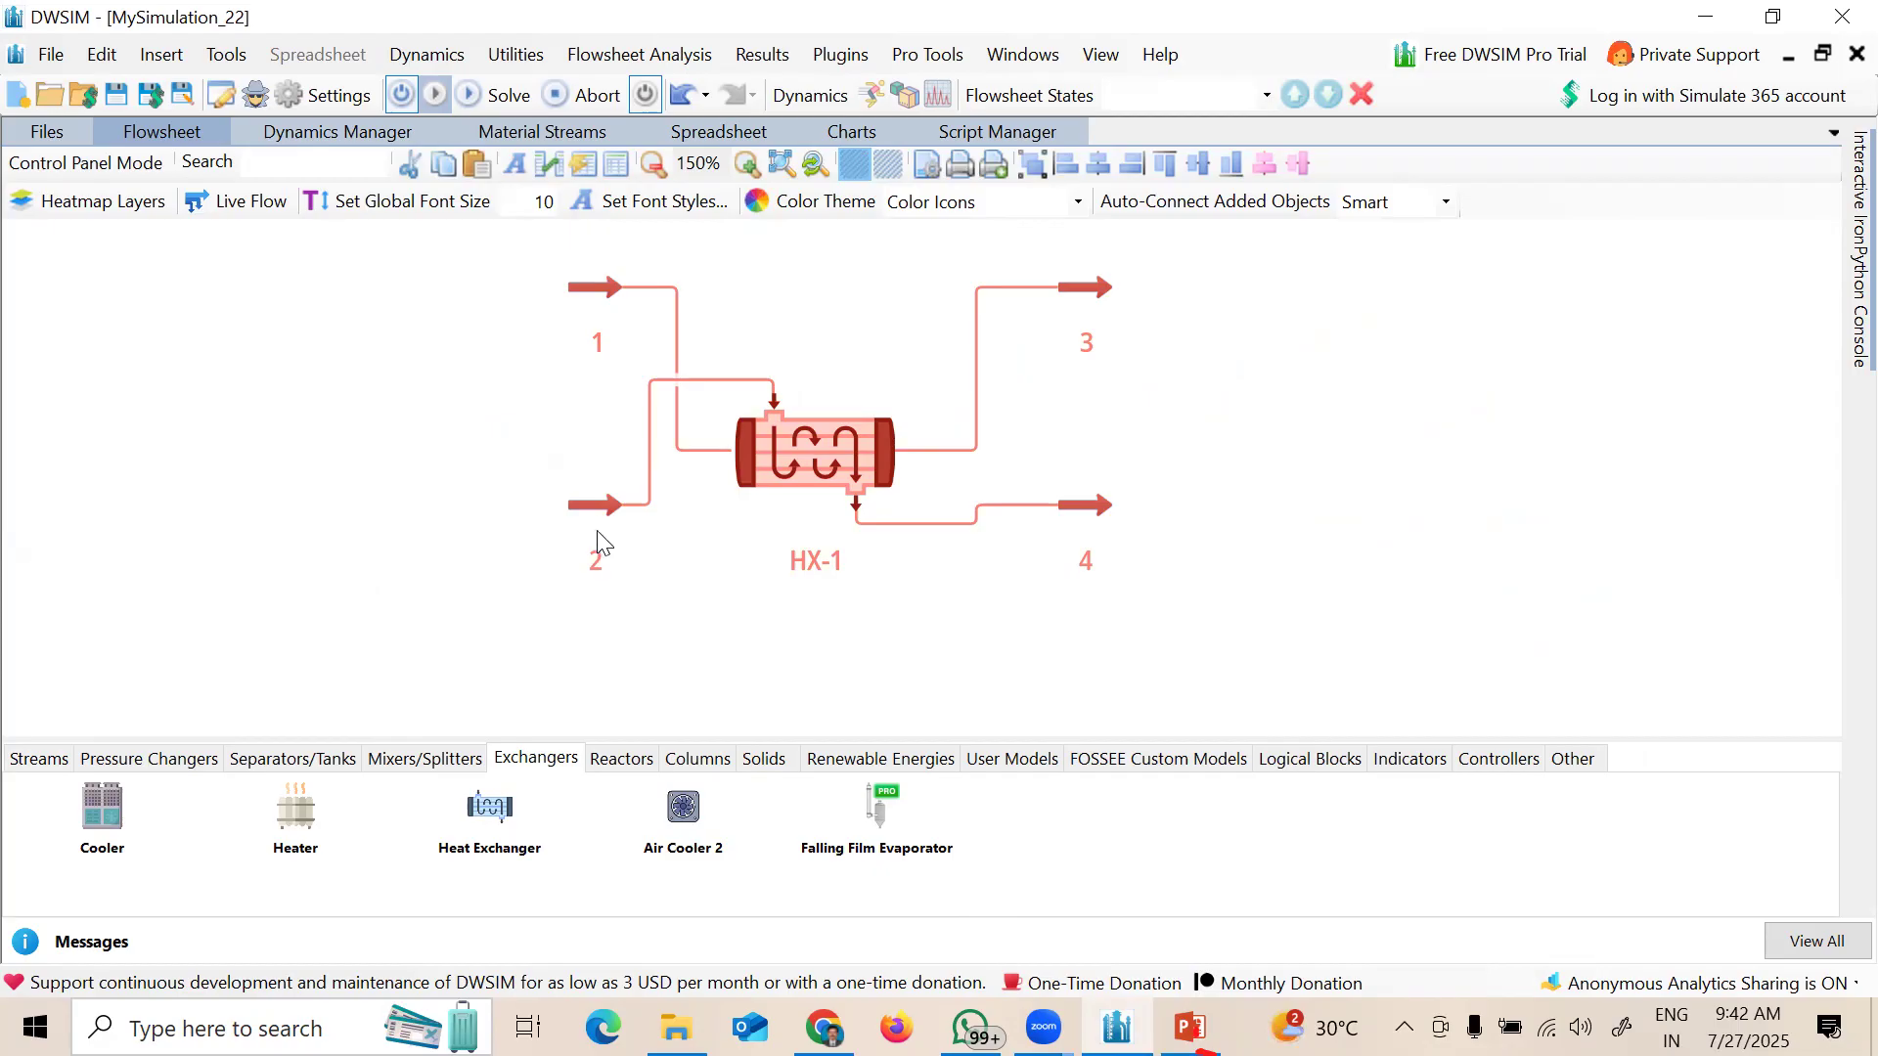
{"action": "left_click_drag", "start_coordinate": [595, 509], "coordinate": [581, 377]}
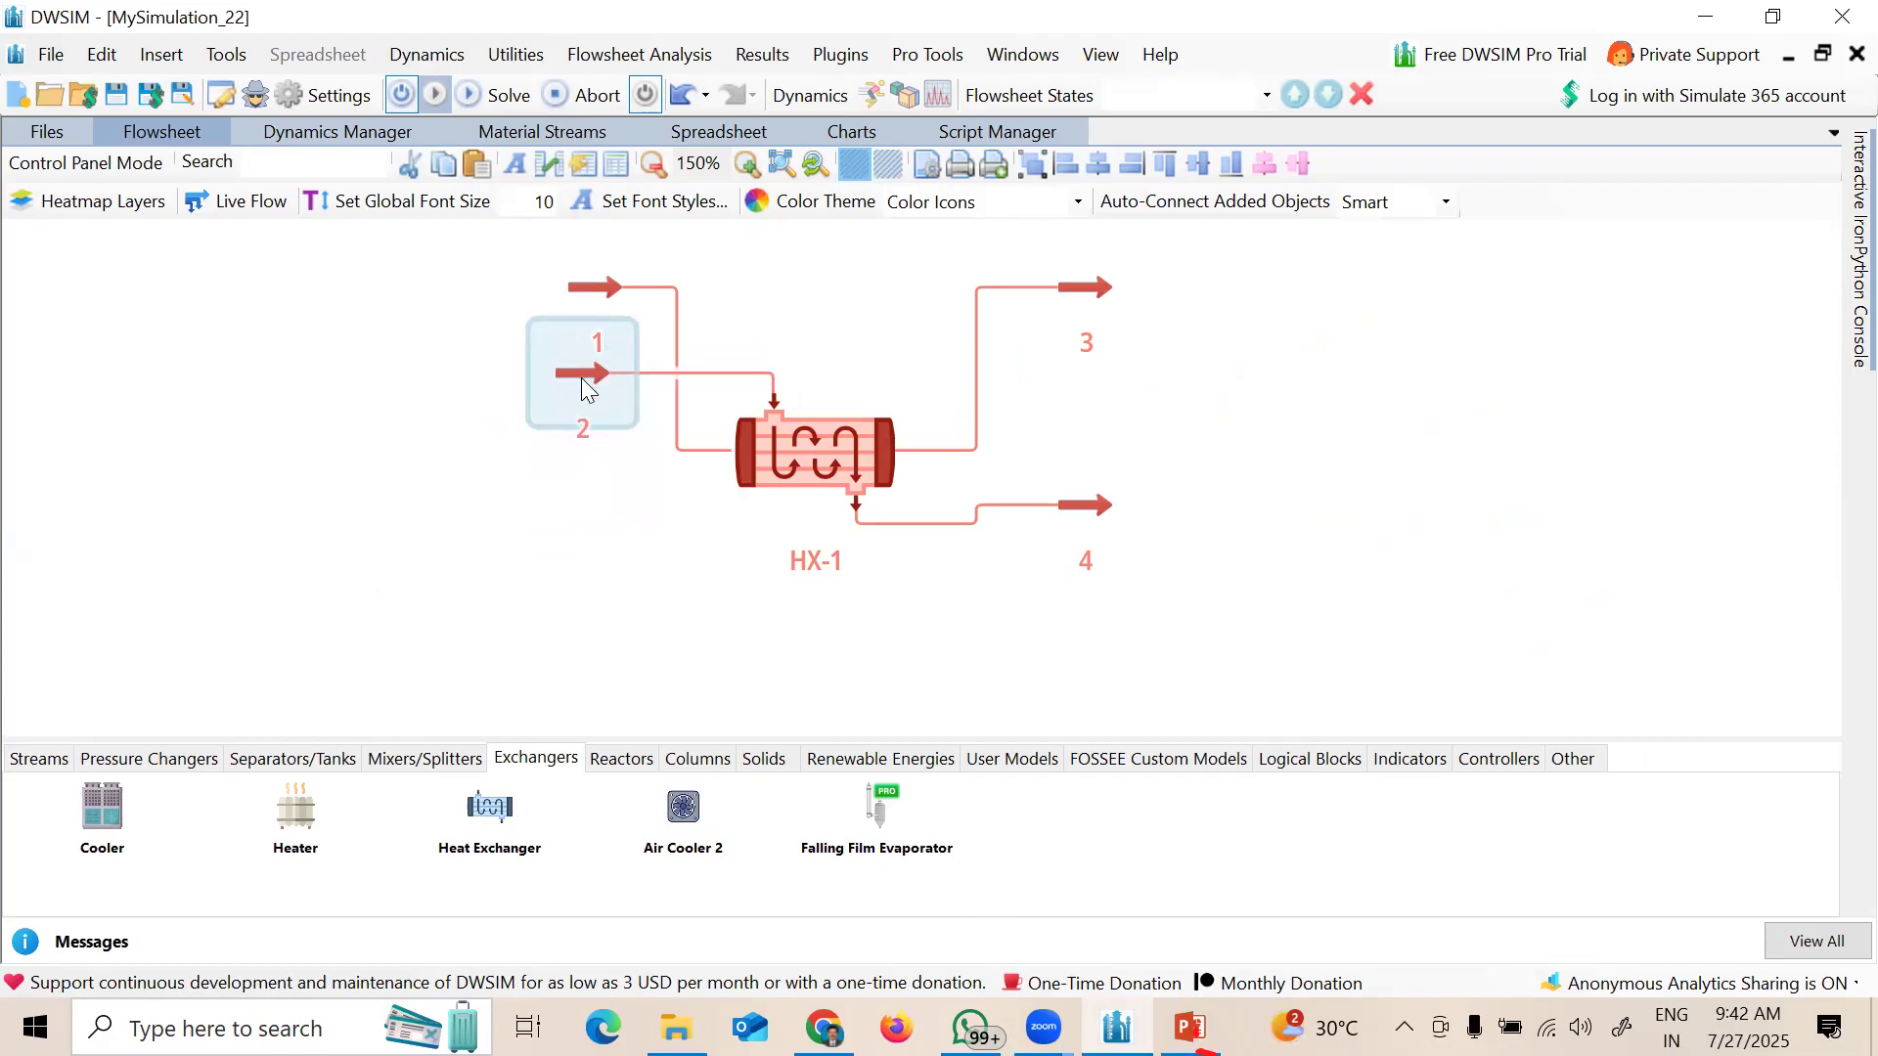
{"action": "left_click_drag", "start_coordinate": [593, 289], "coordinate": [577, 465]}
{"action": "left_click_drag", "start_coordinate": [577, 387], "coordinate": [659, 303]}
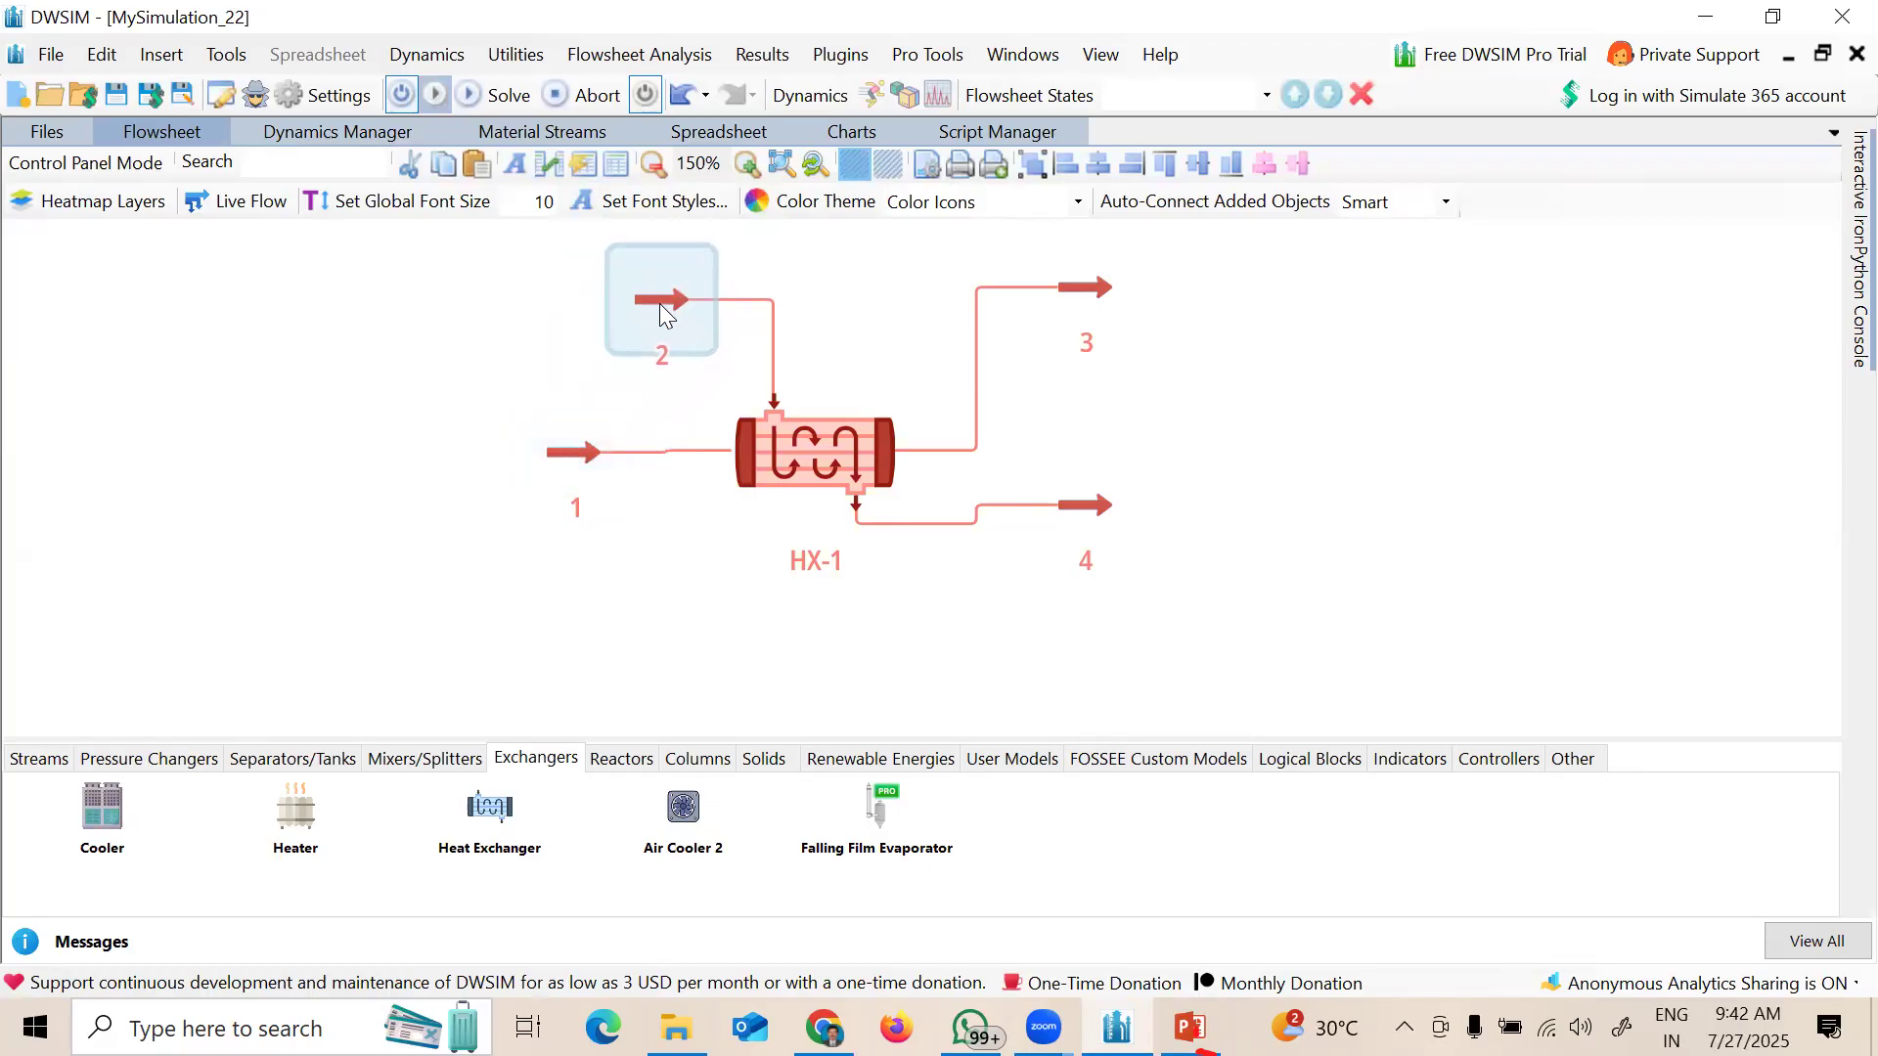
Step: Move outlet streams 4 and 3 beside HX-1 and nudge stream 1 into line
{"action": "left_click_drag", "start_coordinate": [1105, 517], "coordinate": [1042, 610]}
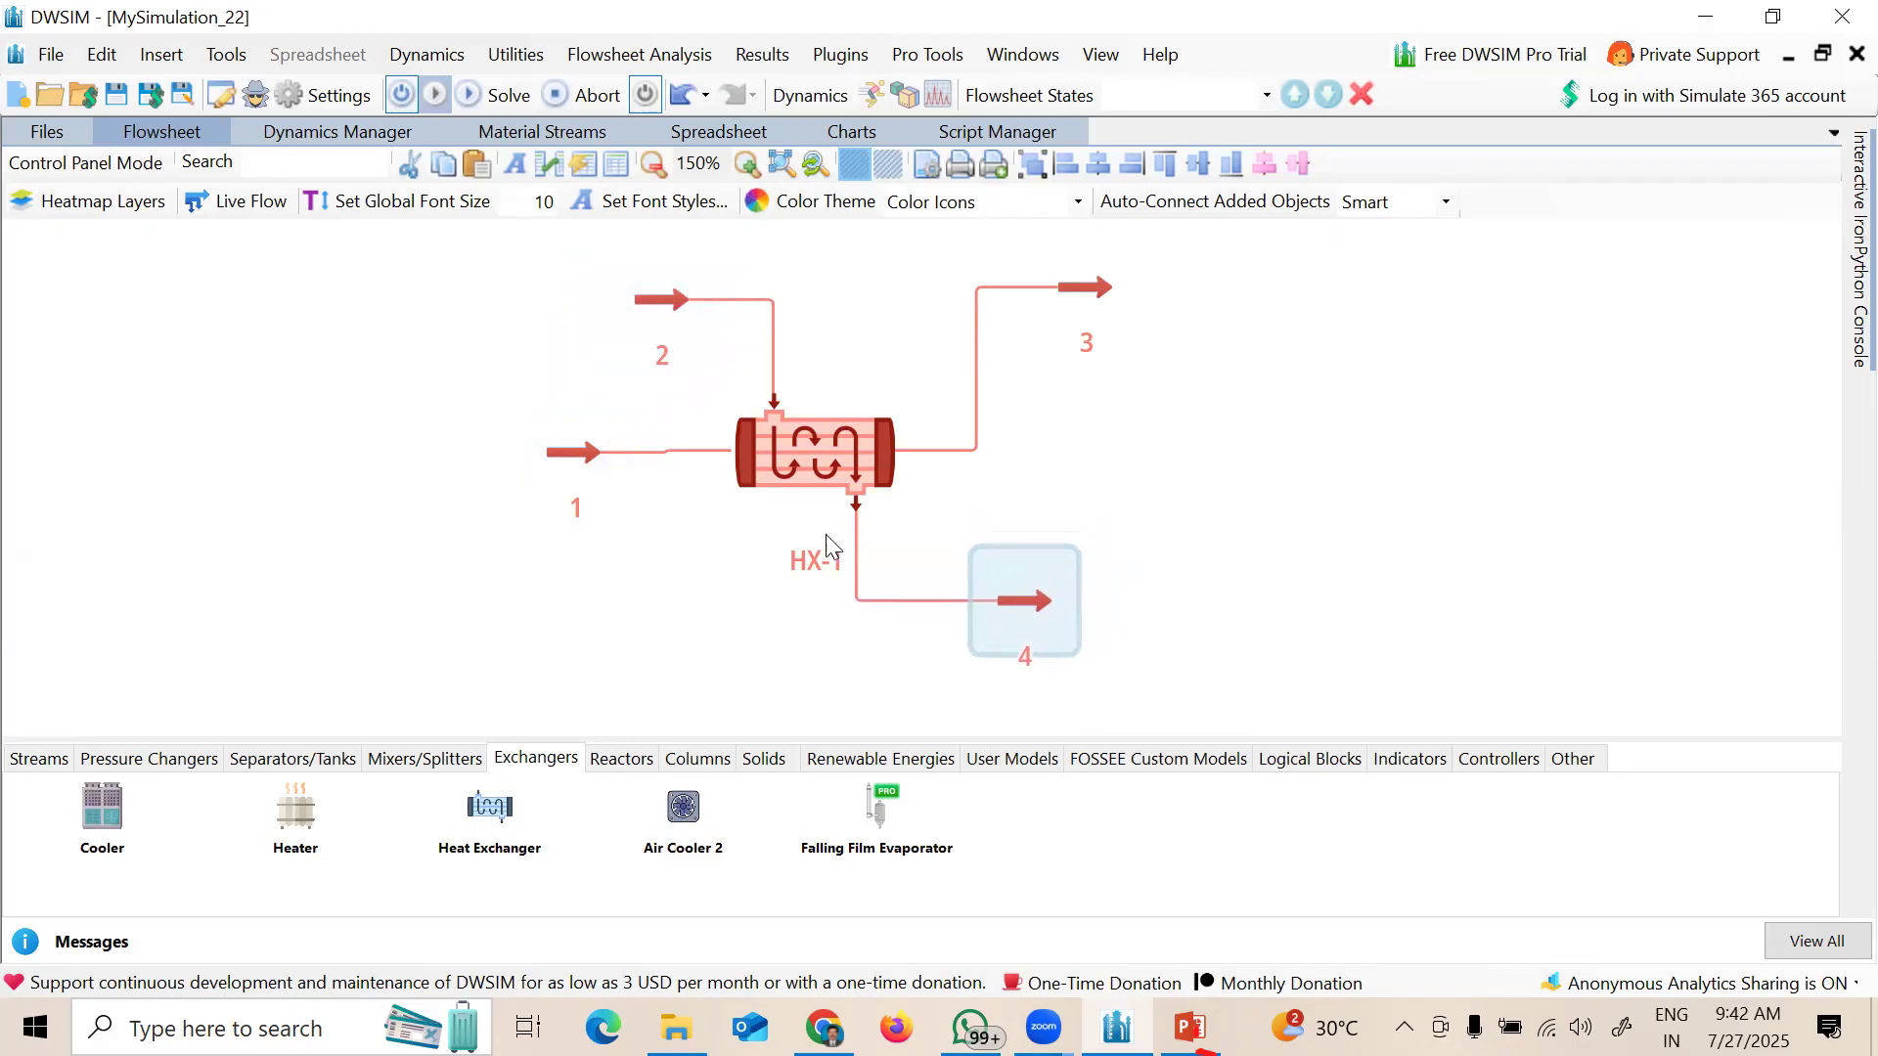
{"action": "left_click_drag", "start_coordinate": [589, 455], "coordinate": [602, 452]}
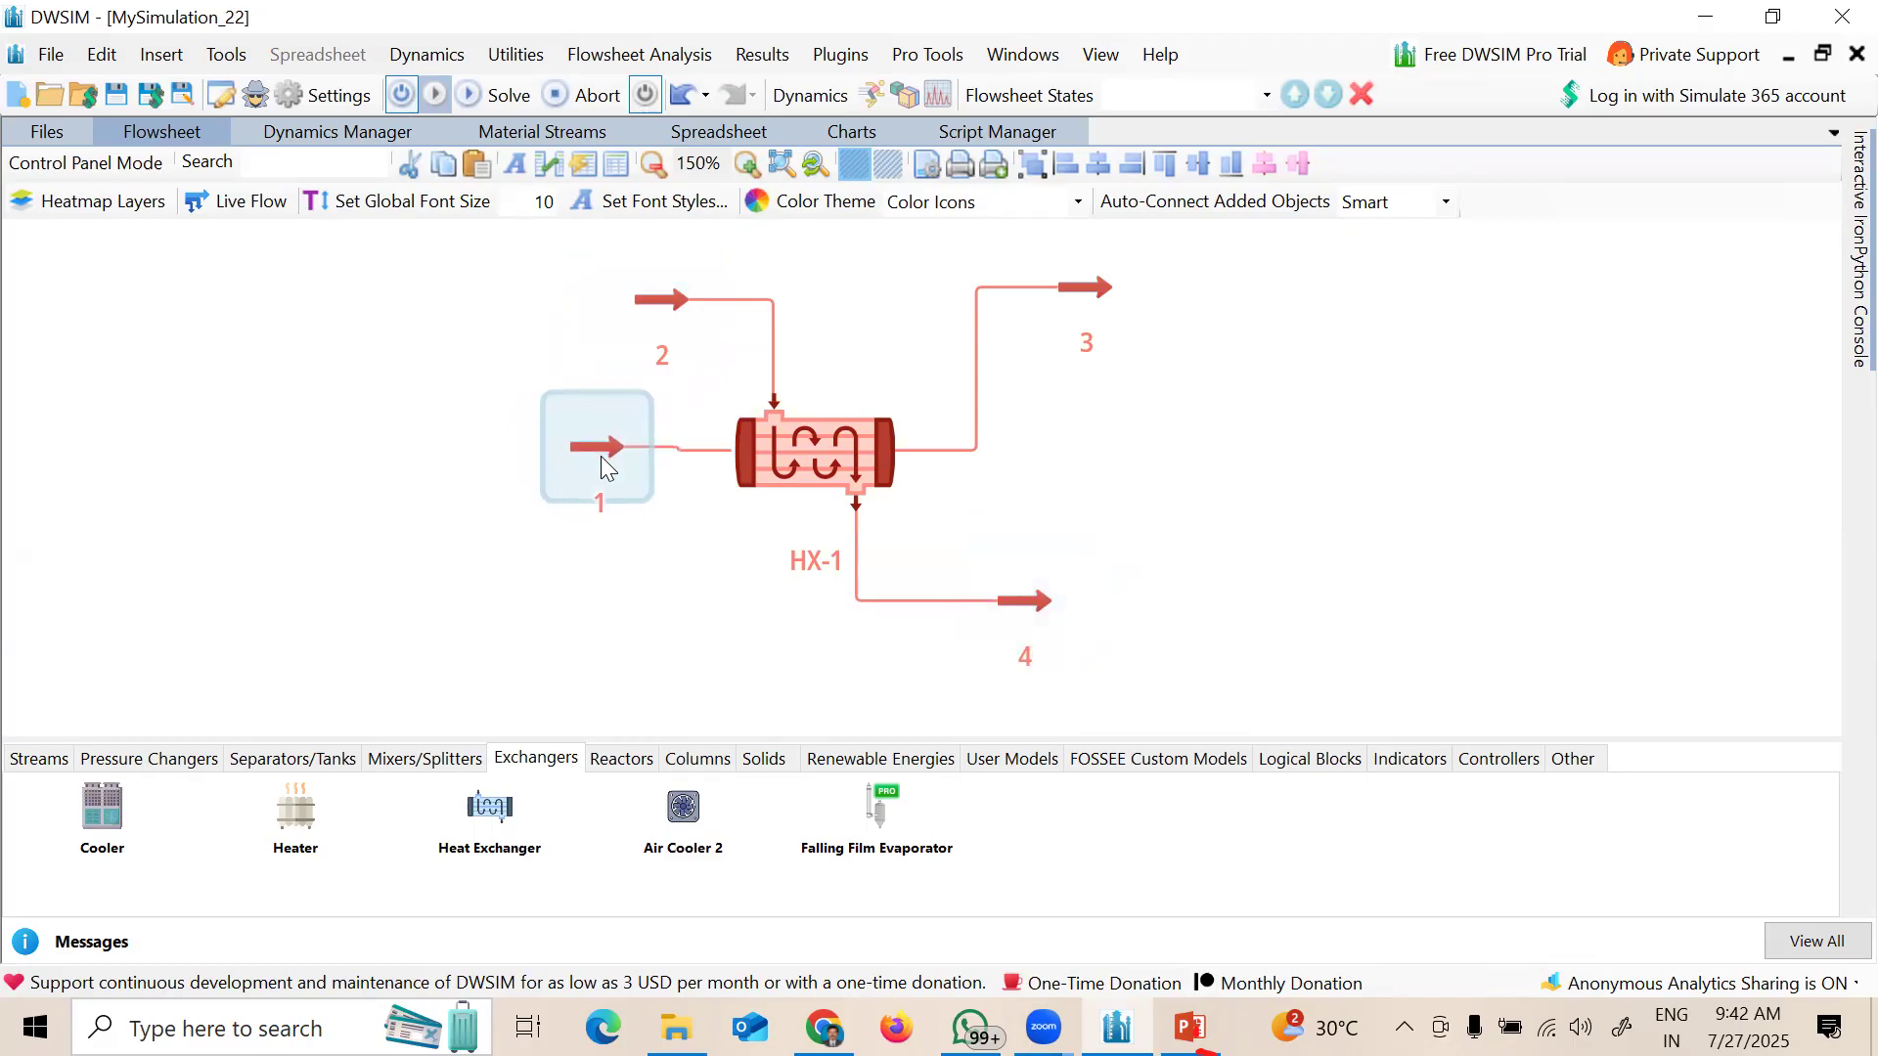
{"action": "key", "text": "Down"}
{"action": "key", "text": "Down"}
{"action": "key", "text": "Up"}
{"action": "key", "text": "Up"}
{"action": "key", "text": "Down"}
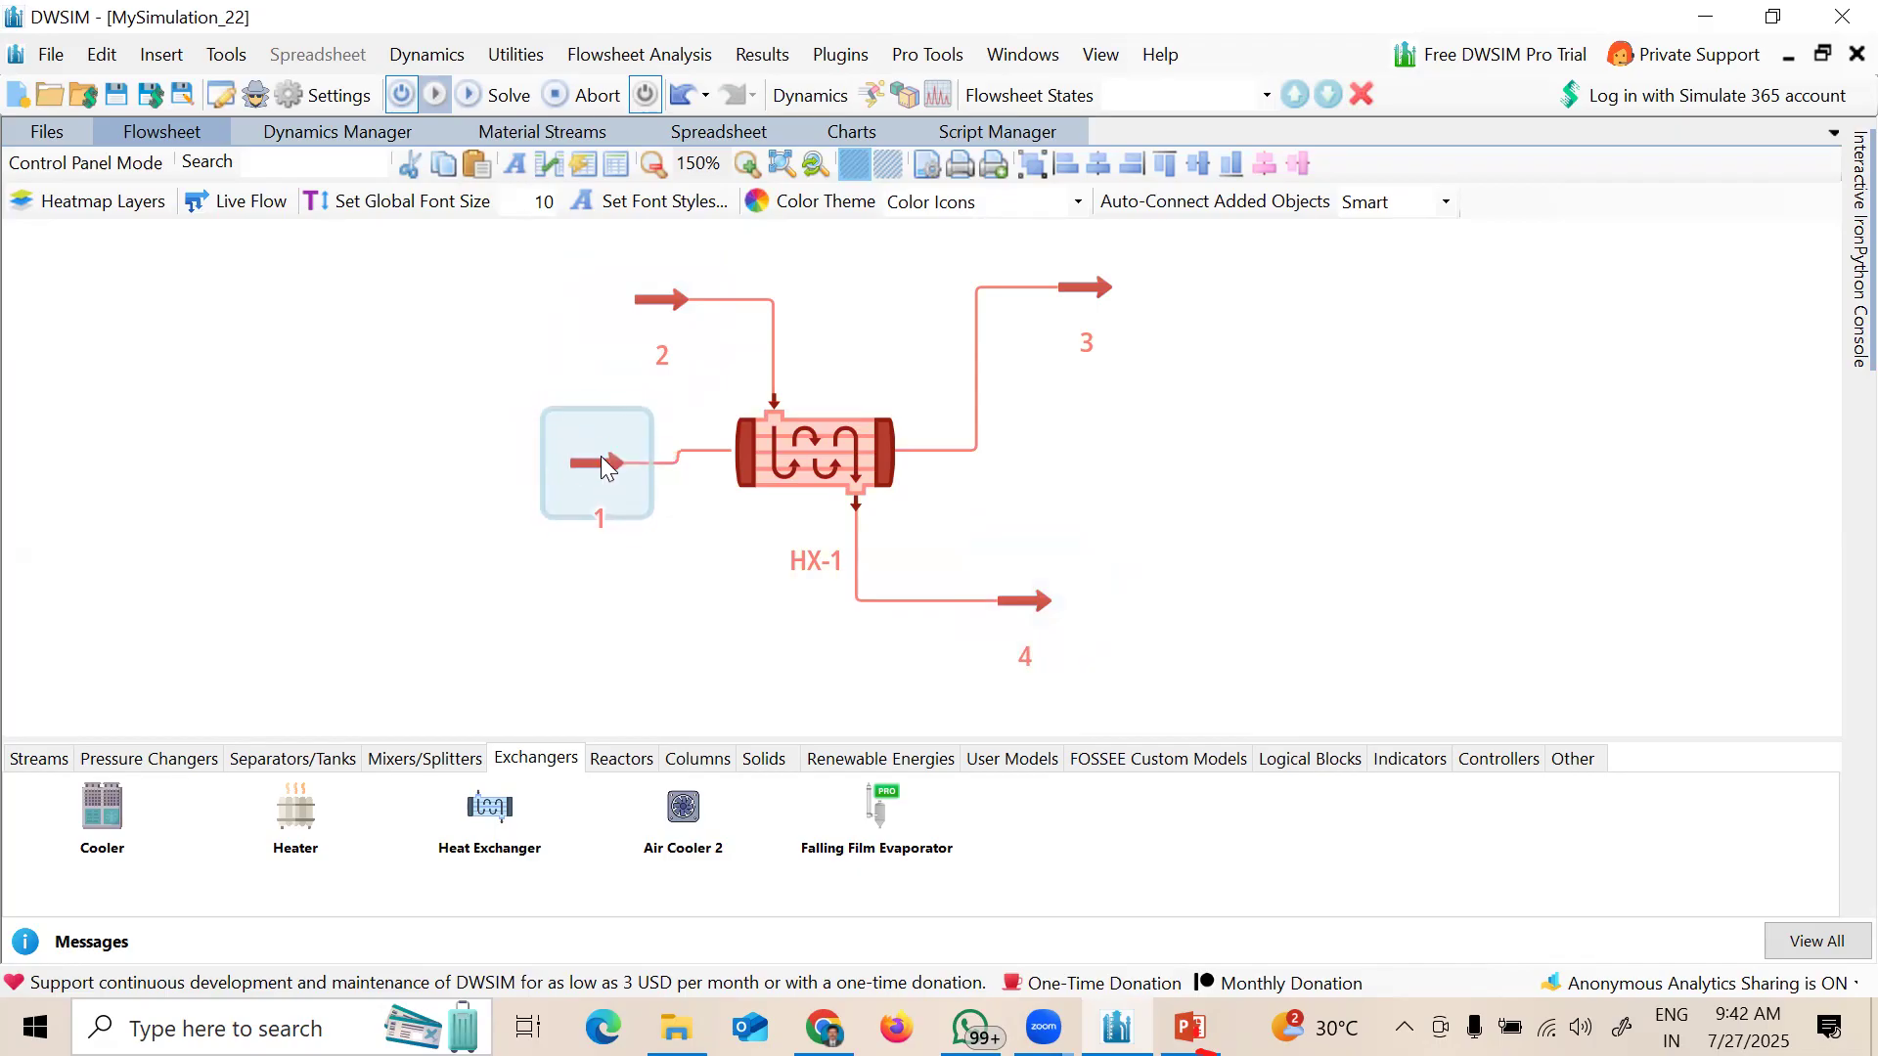
{"action": "left_click_drag", "start_coordinate": [1100, 291], "coordinate": [1068, 421]}
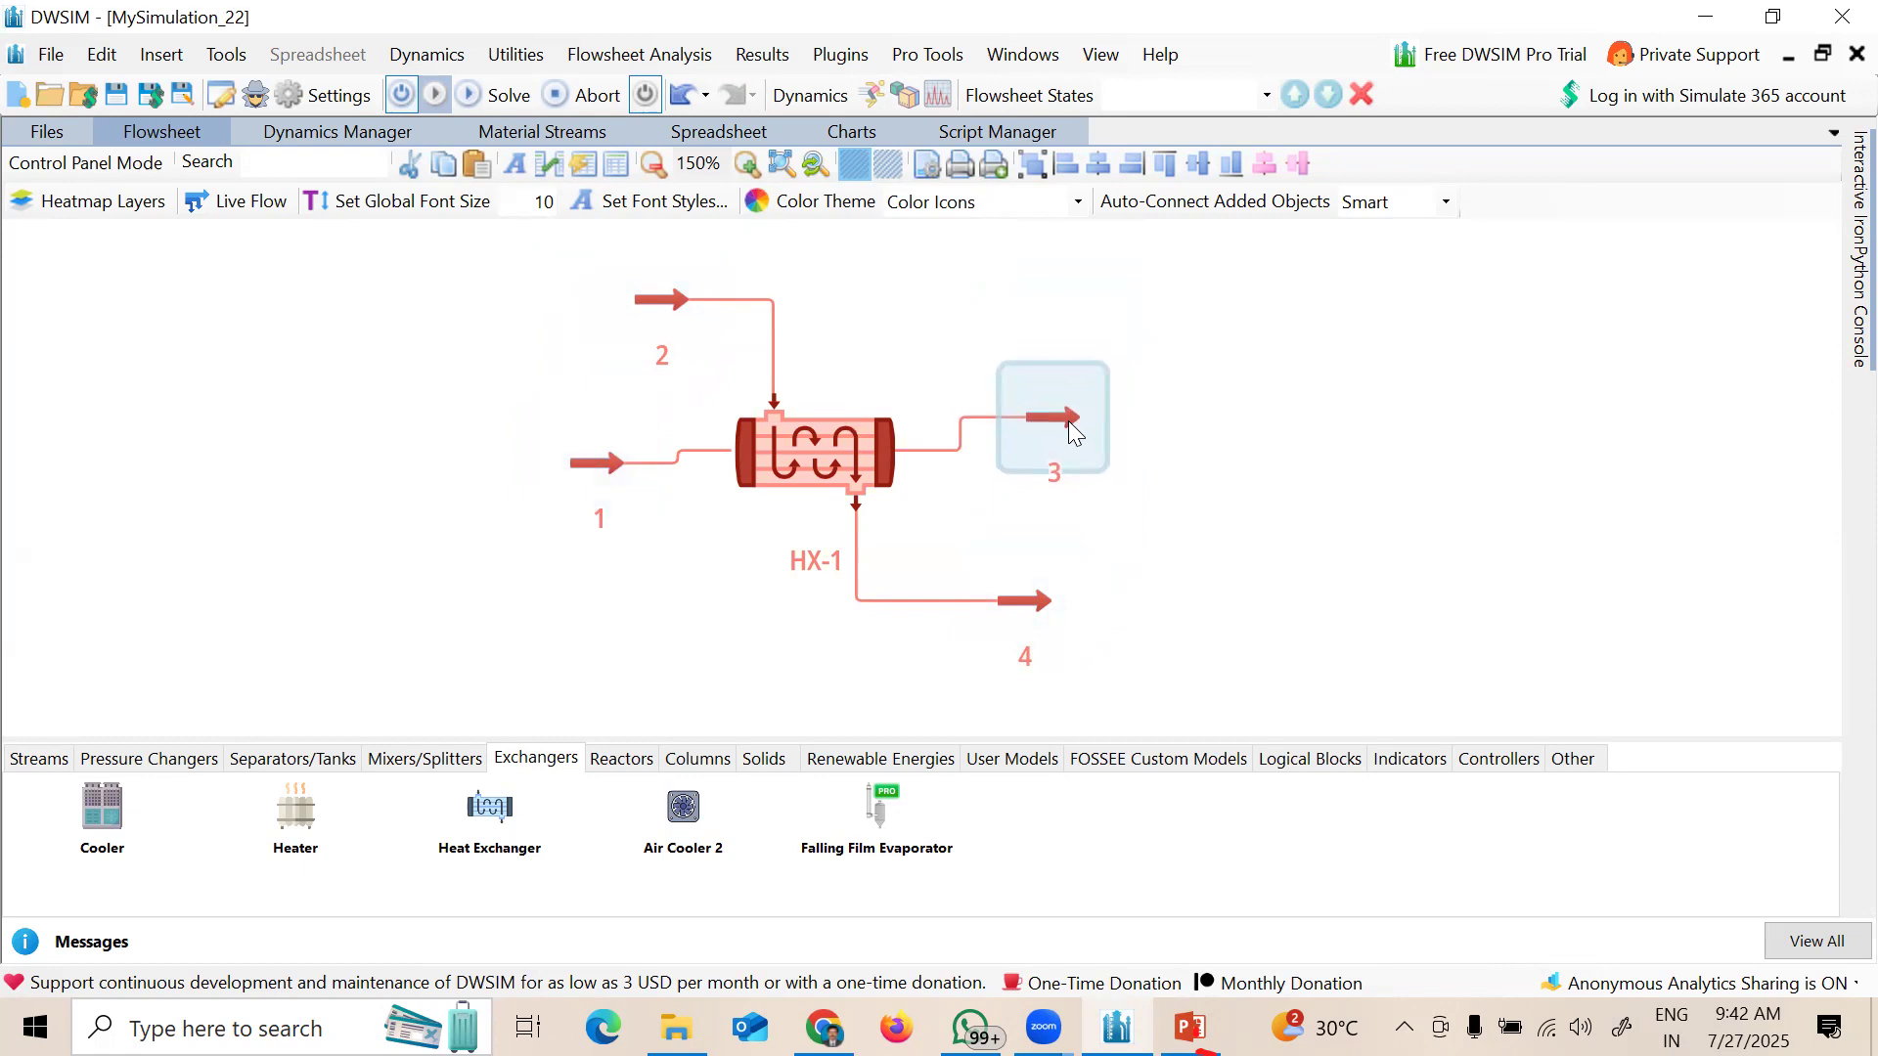
Step: Rename stream 1 to 'Toluene - IN'
{"action": "double_click", "coordinate": [598, 479]}
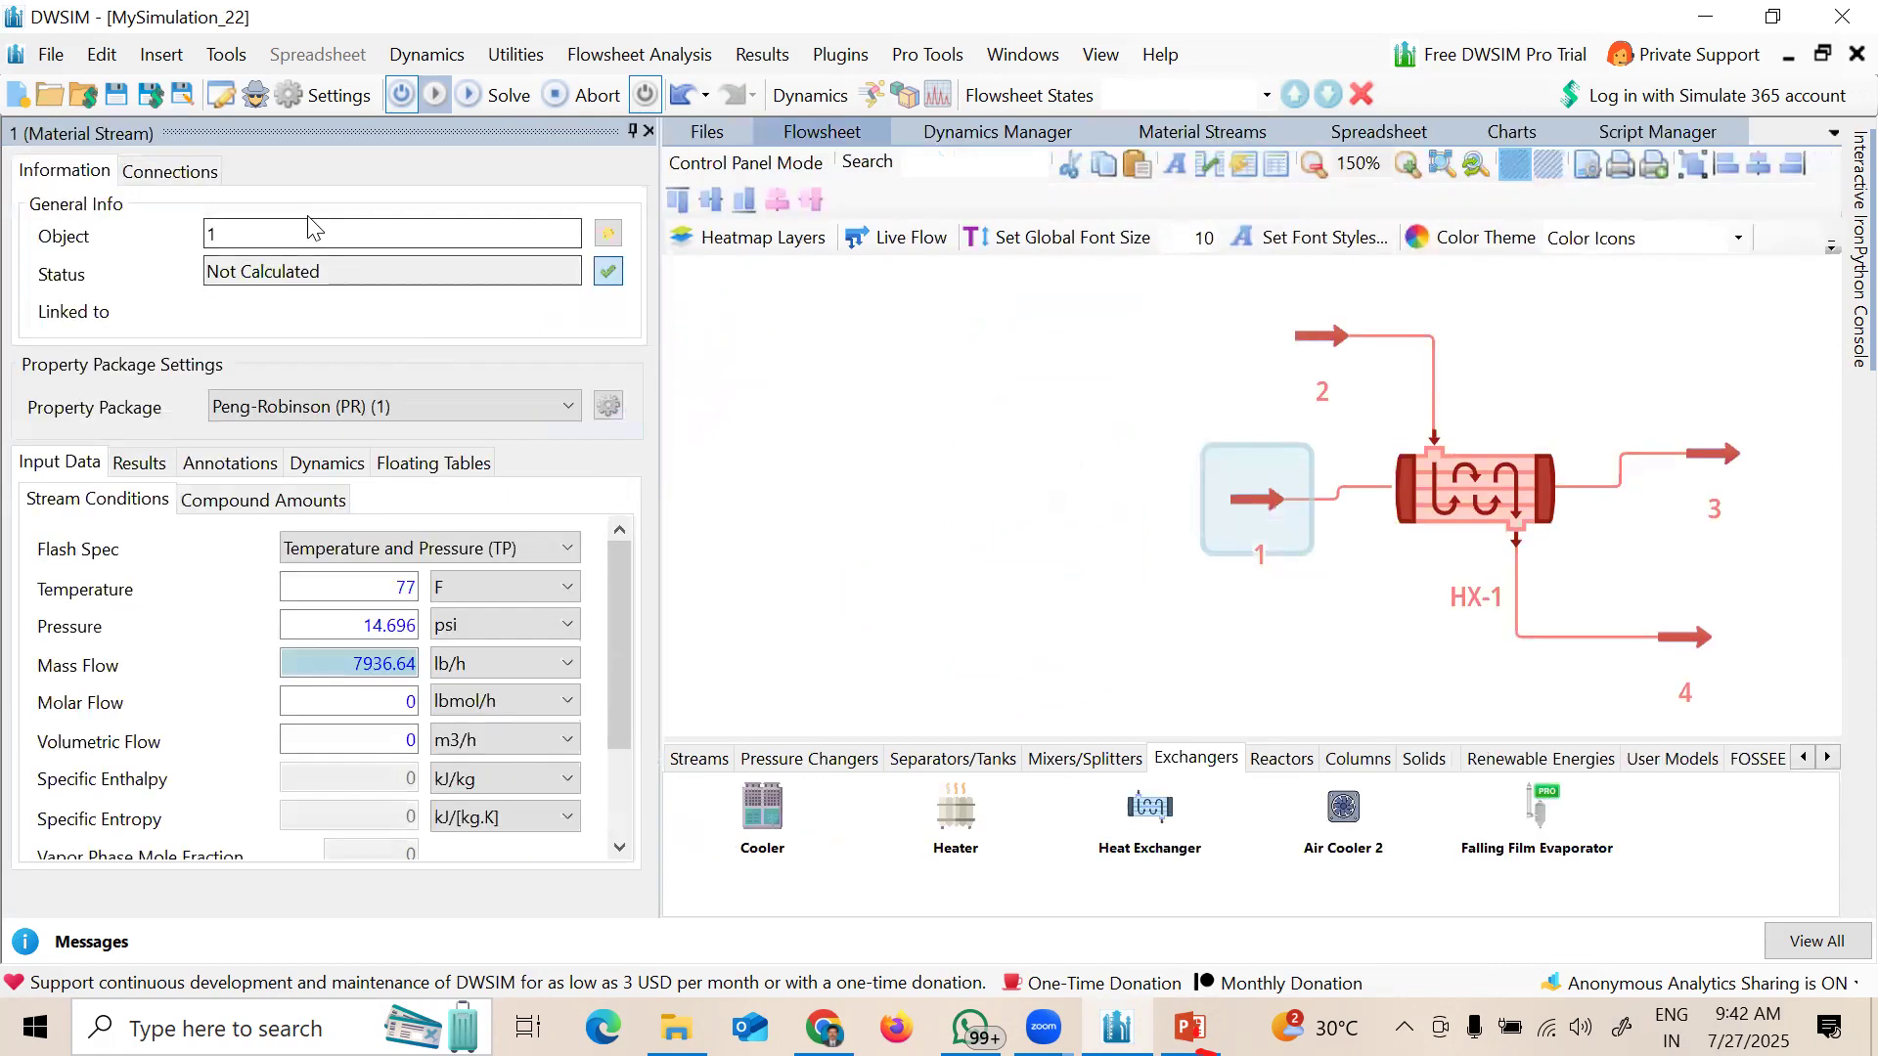
{"action": "left_click", "coordinate": [308, 232]}
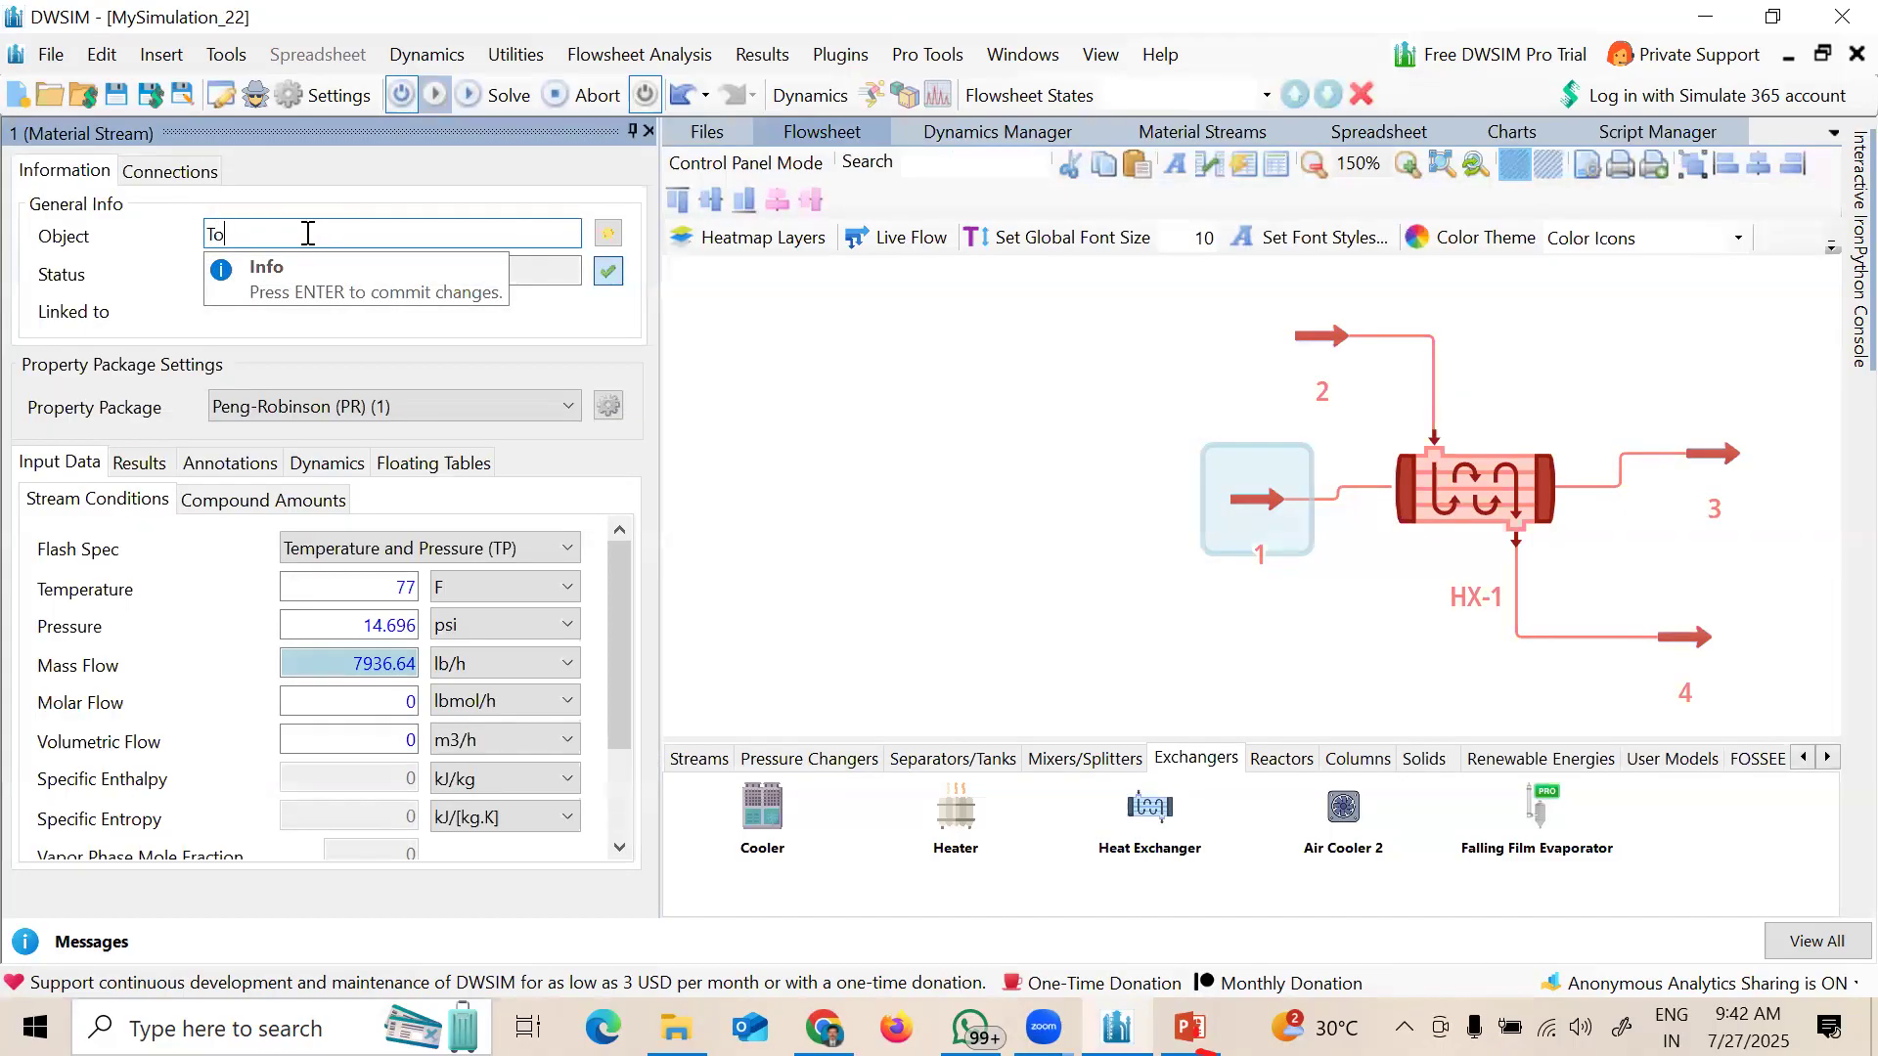
{"action": "type", "text": "Toluene - IN"}
{"action": "key", "text": "Return"}
{"action": "left_click_drag", "start_coordinate": [1042, 484], "coordinate": [612, 483]}
Step: Rename outlet stream 3 to 'Toluene-OUT'
{"action": "left_click", "coordinate": [1285, 467]}
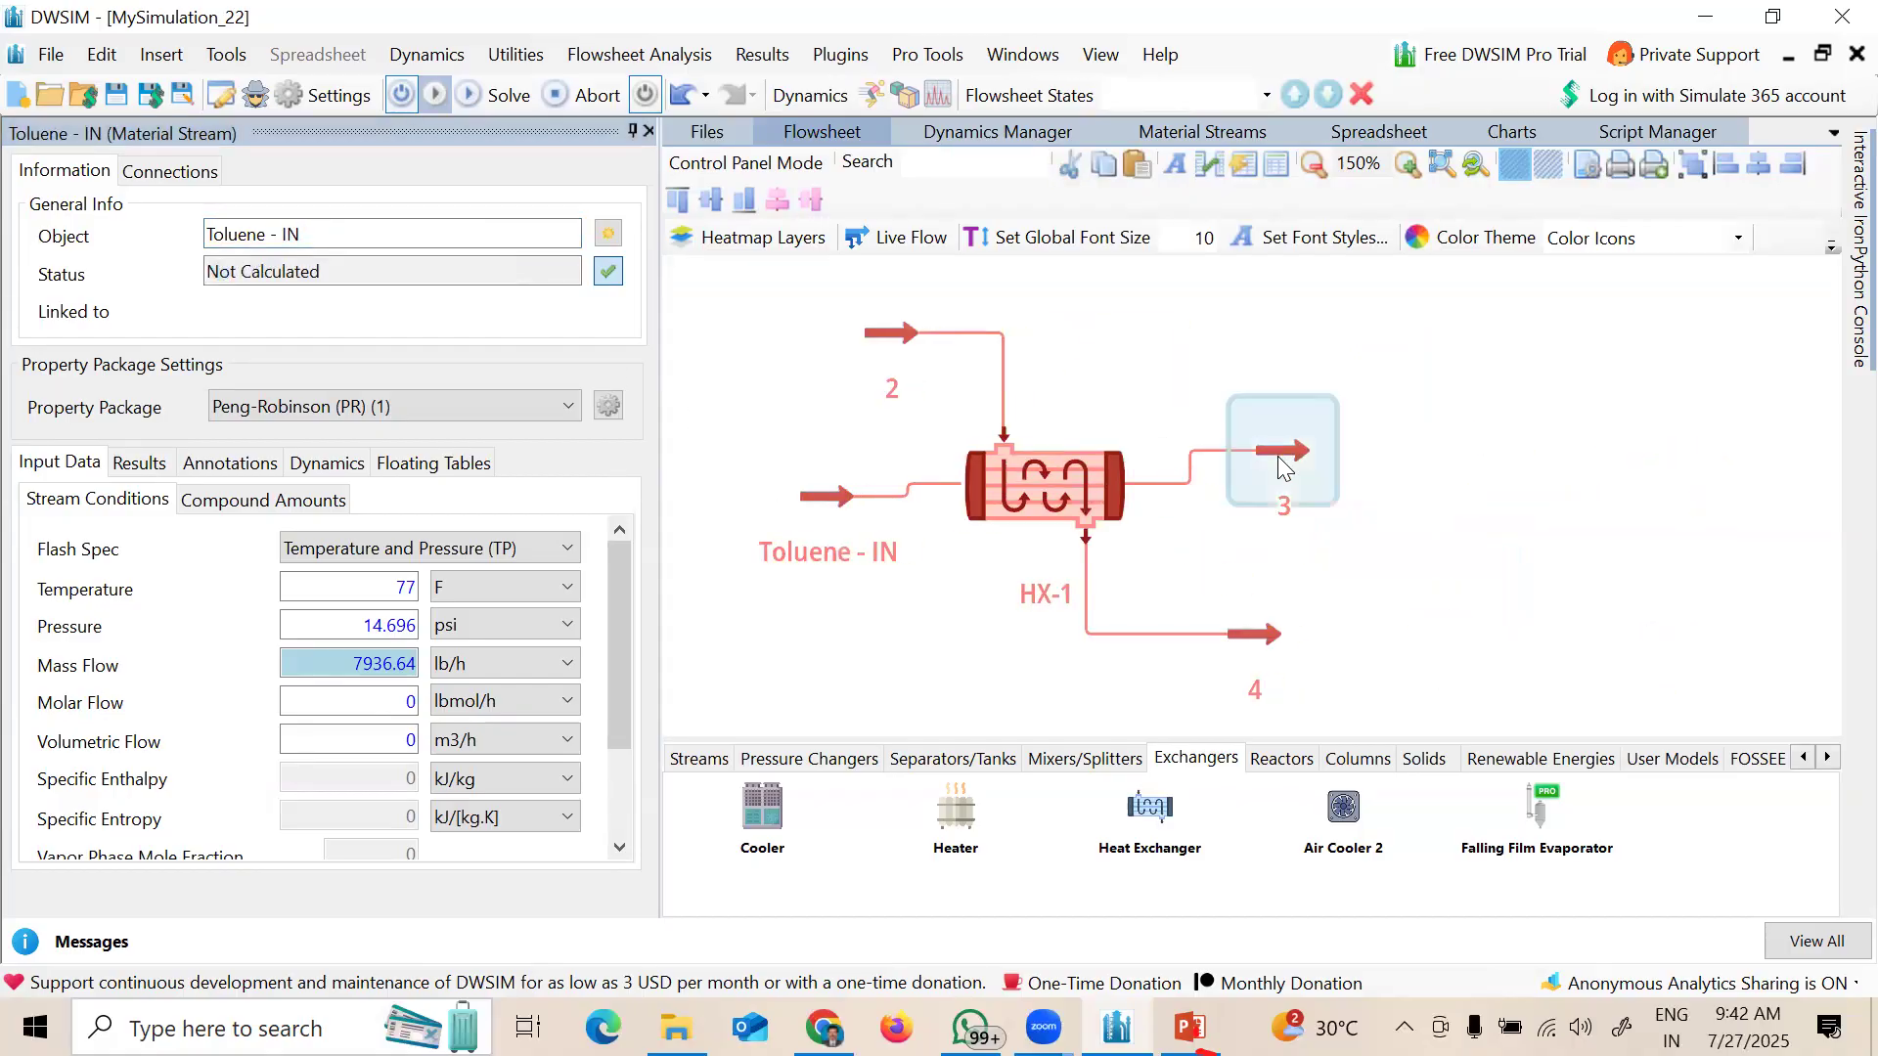
{"action": "left_click", "coordinate": [432, 236]}
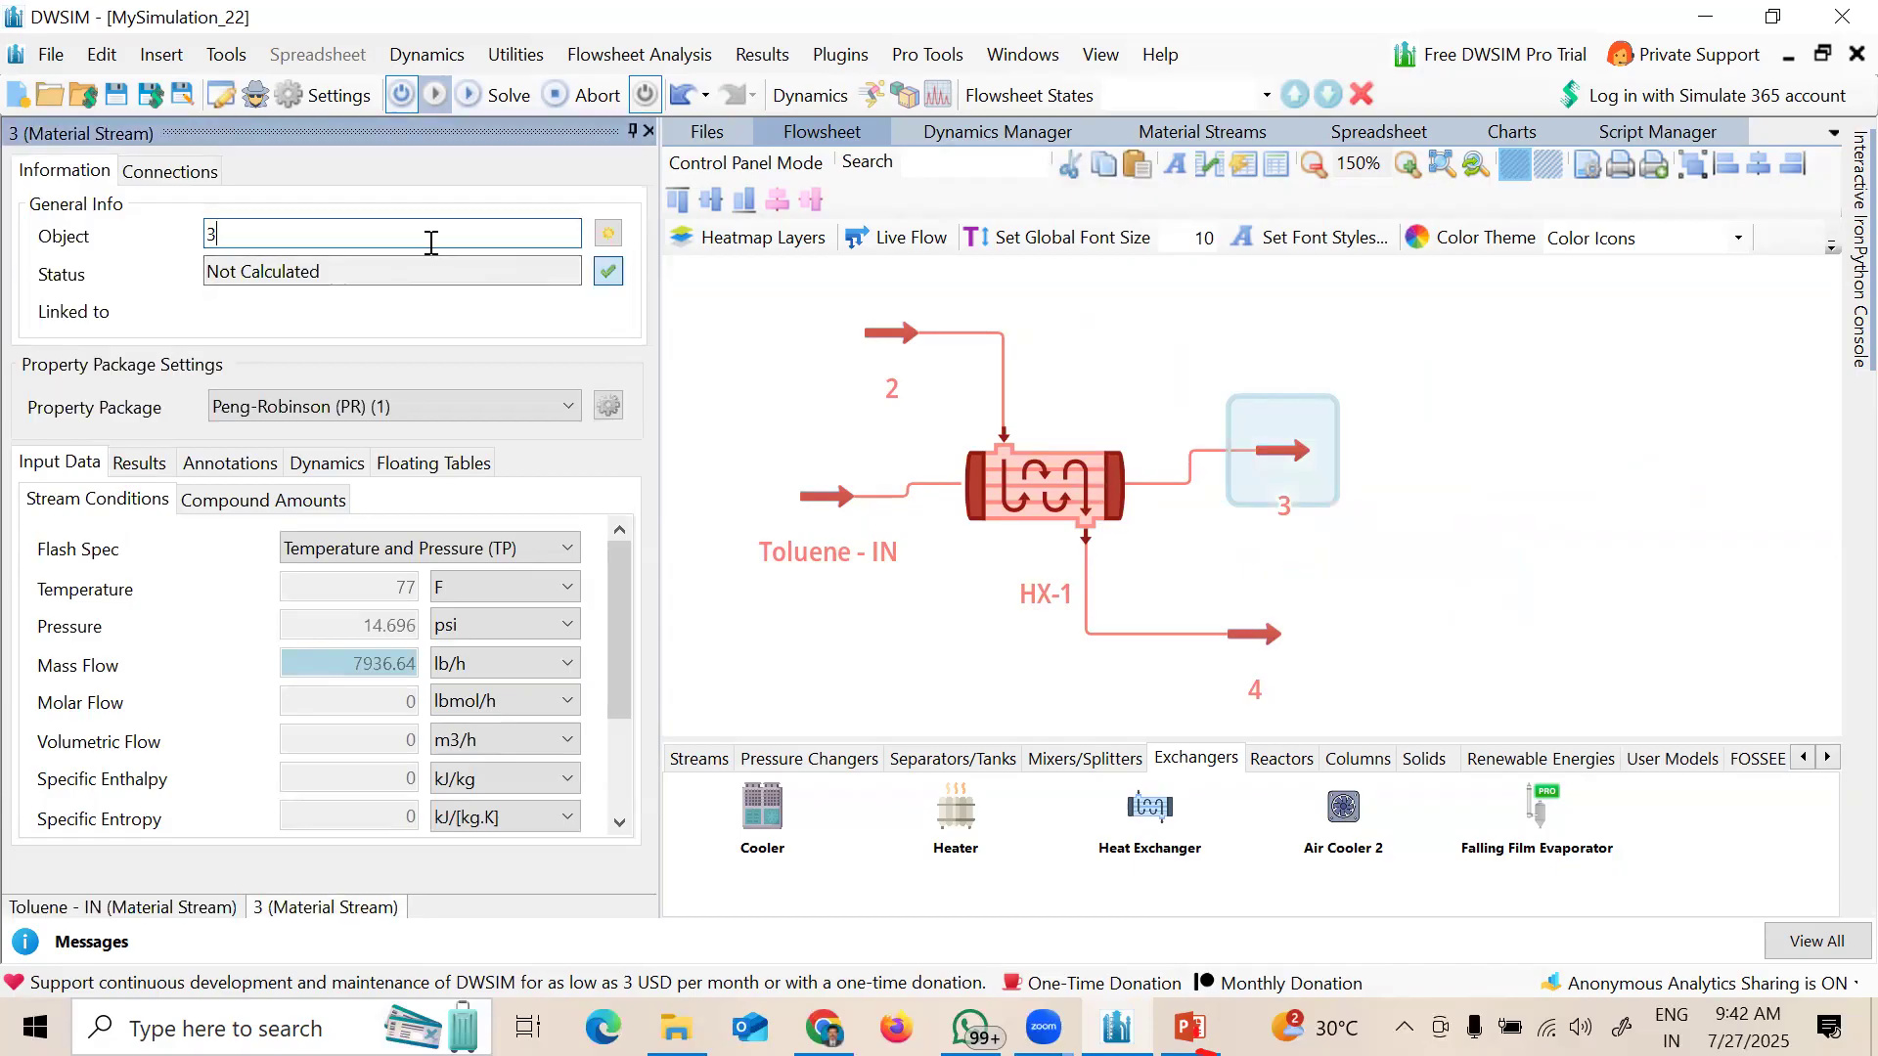
{"action": "key", "text": "BackSpace"}
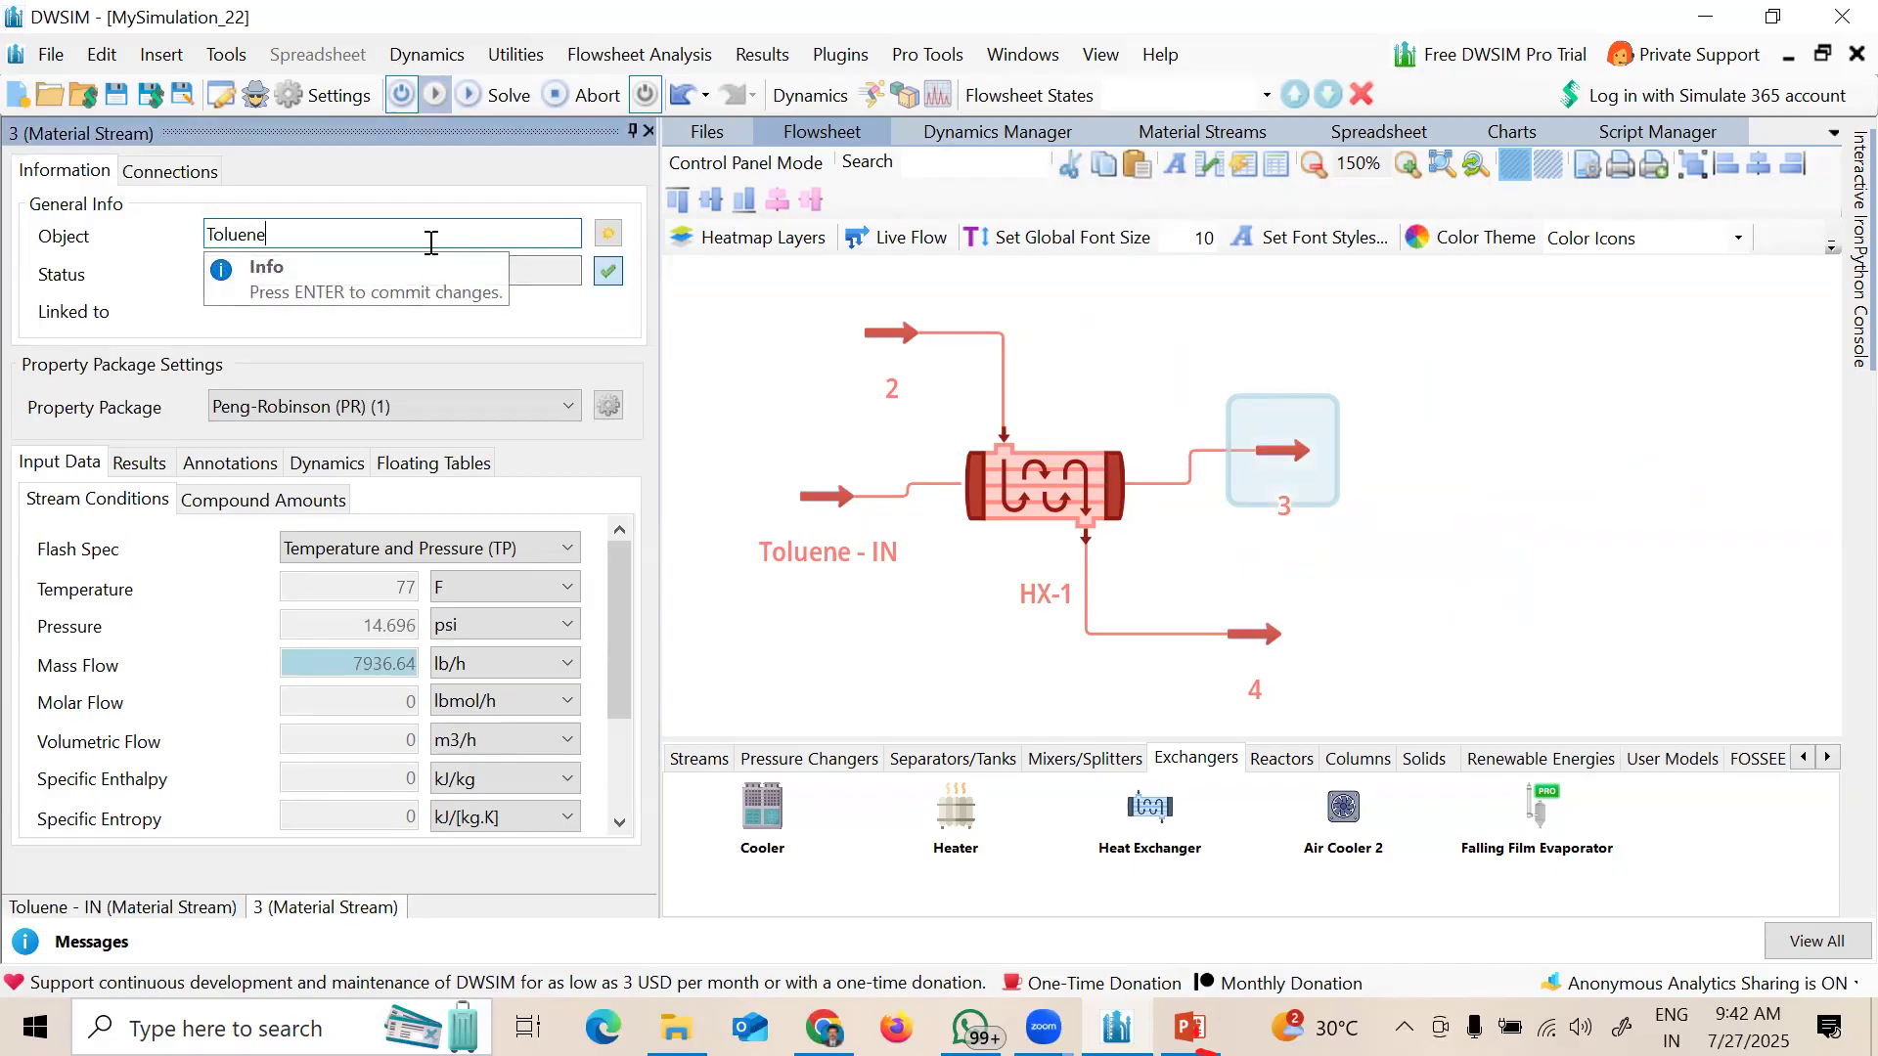
{"action": "type", "text": "Toluene-OUT"}
{"action": "key", "text": "Return"}
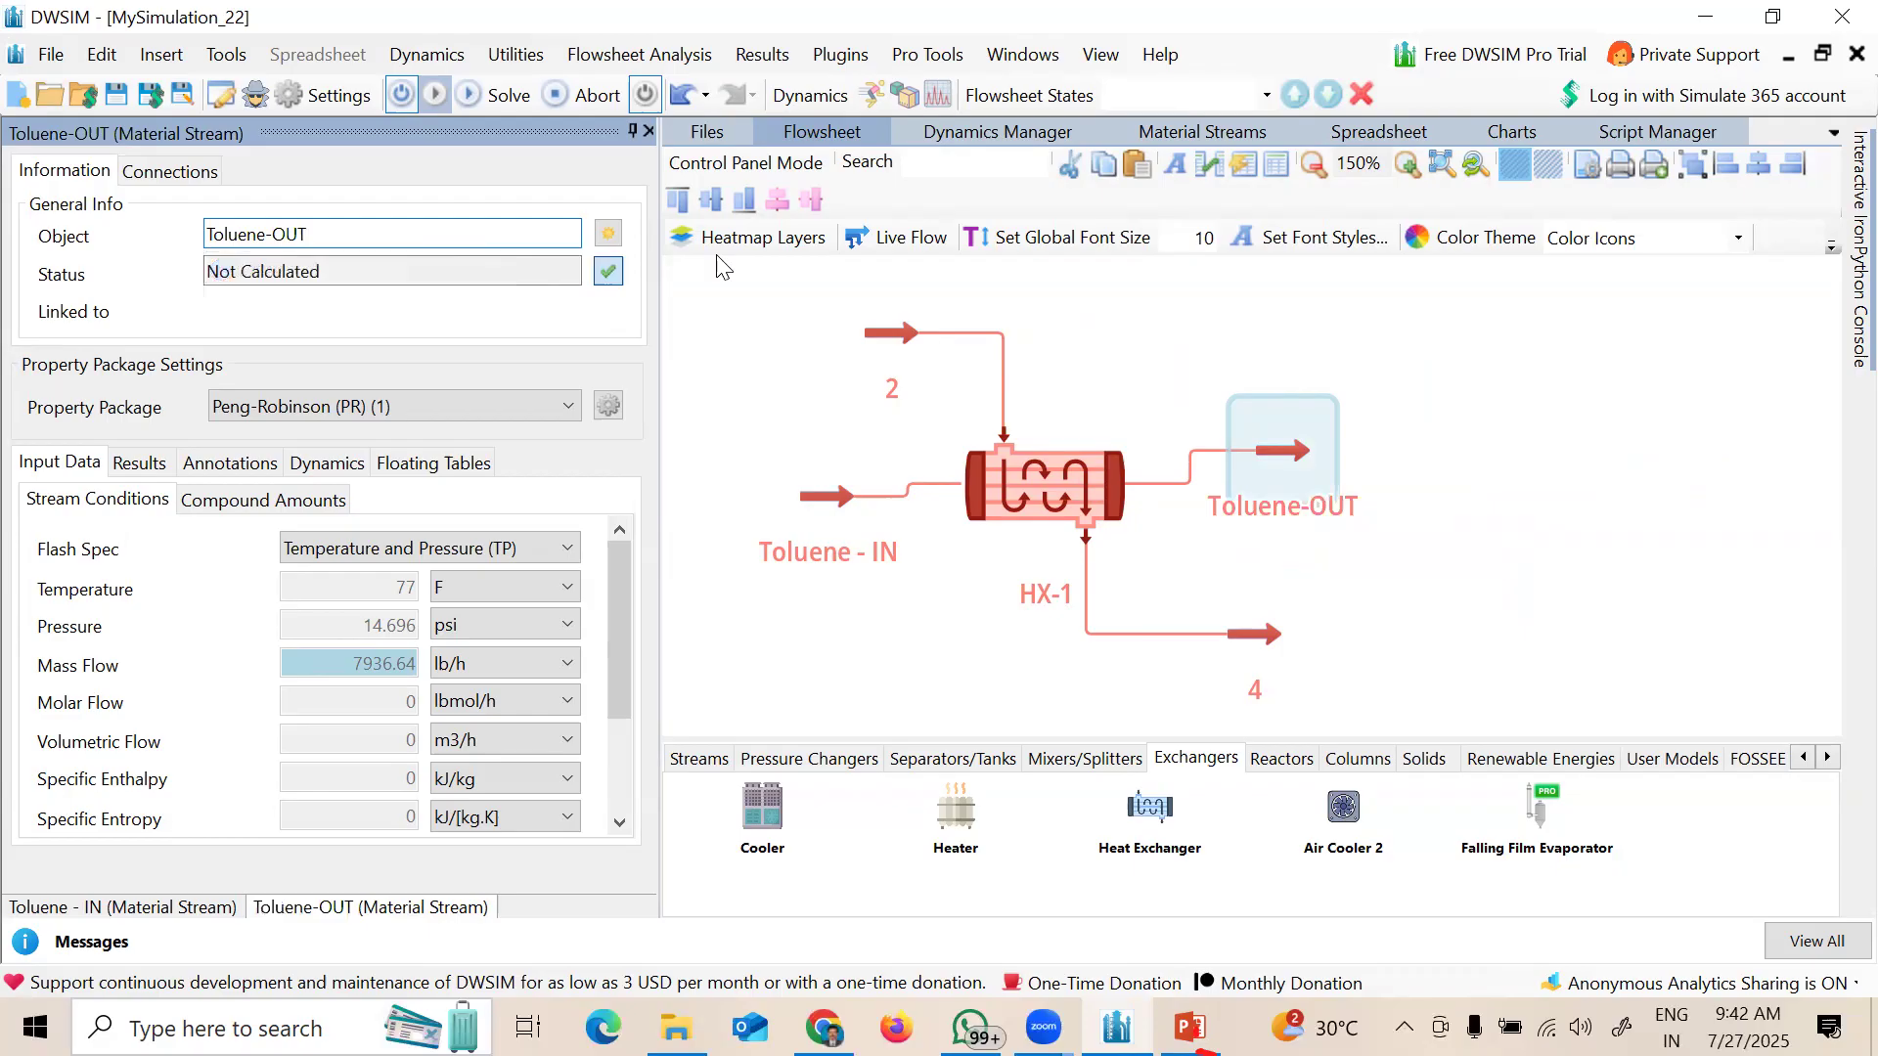
Step: Rename stream 2 to 'Styrene-IN'
{"action": "left_click", "coordinate": [884, 334]}
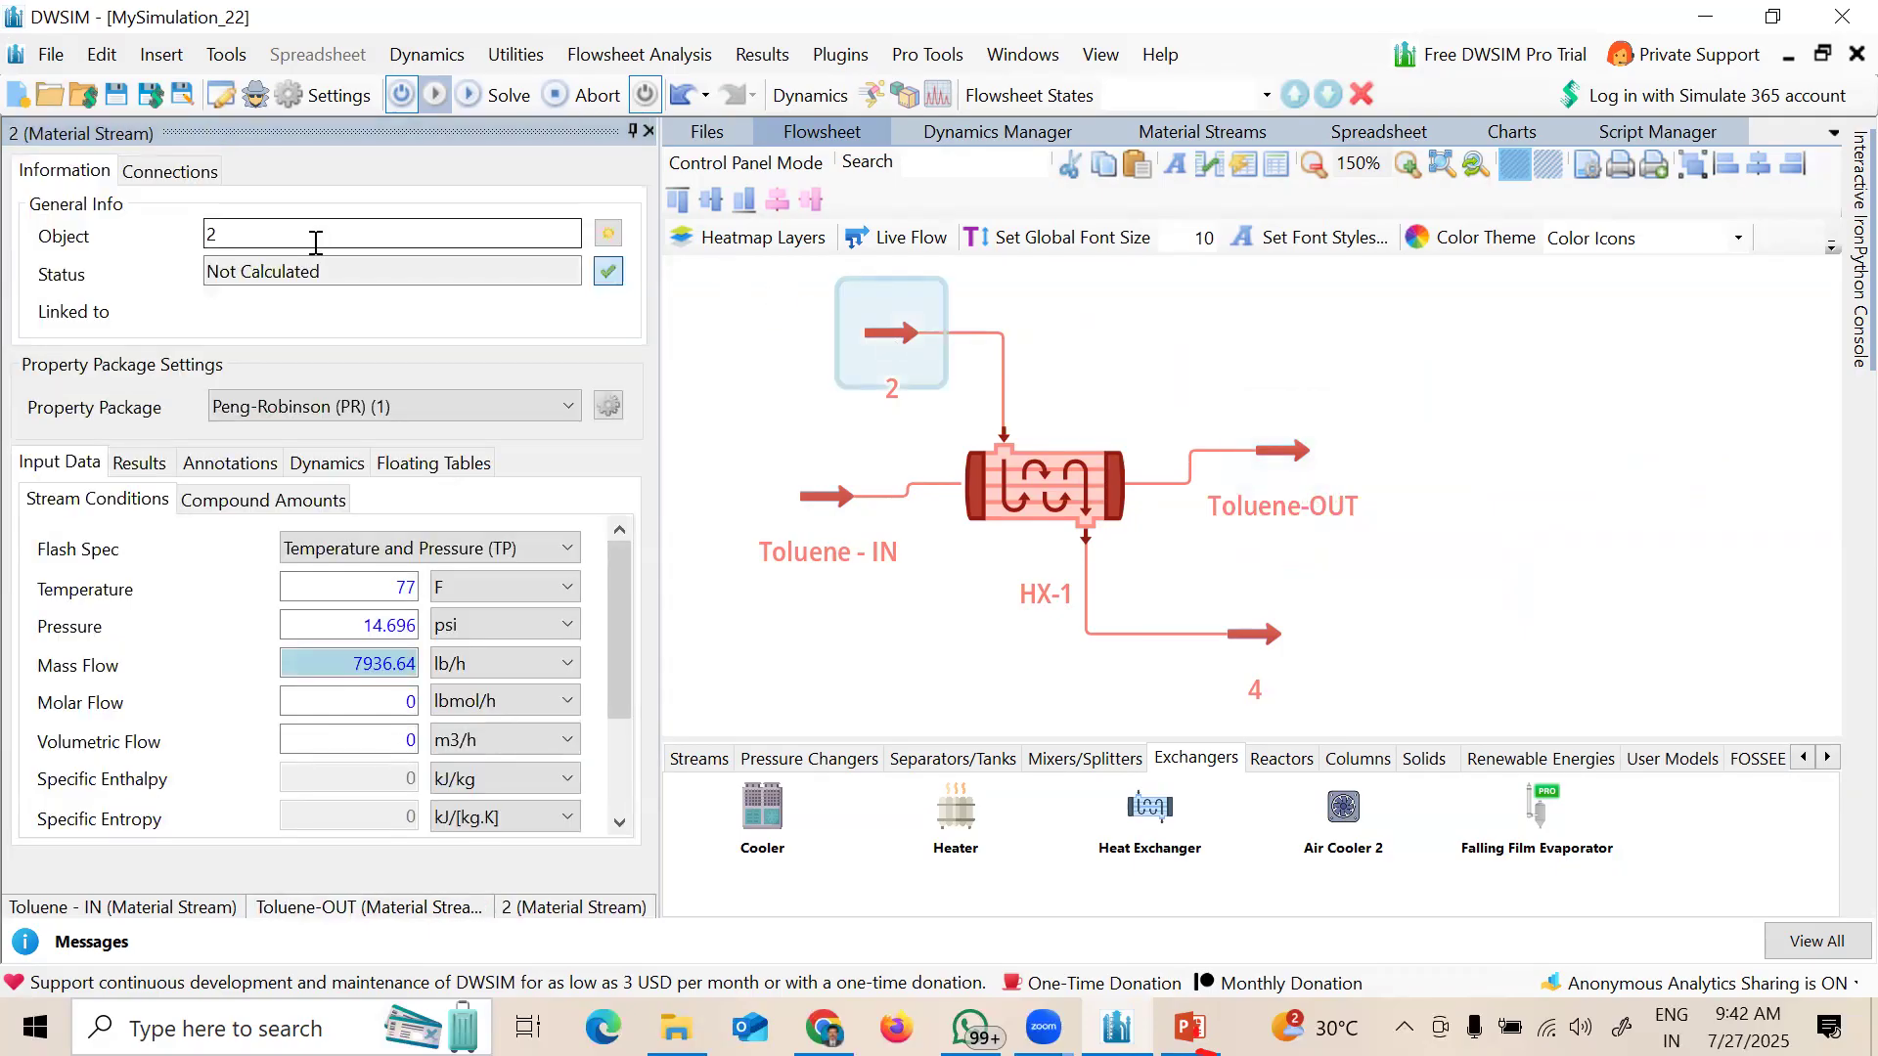
{"action": "left_click", "coordinate": [315, 240]}
{"action": "key", "text": "BackSpace"}
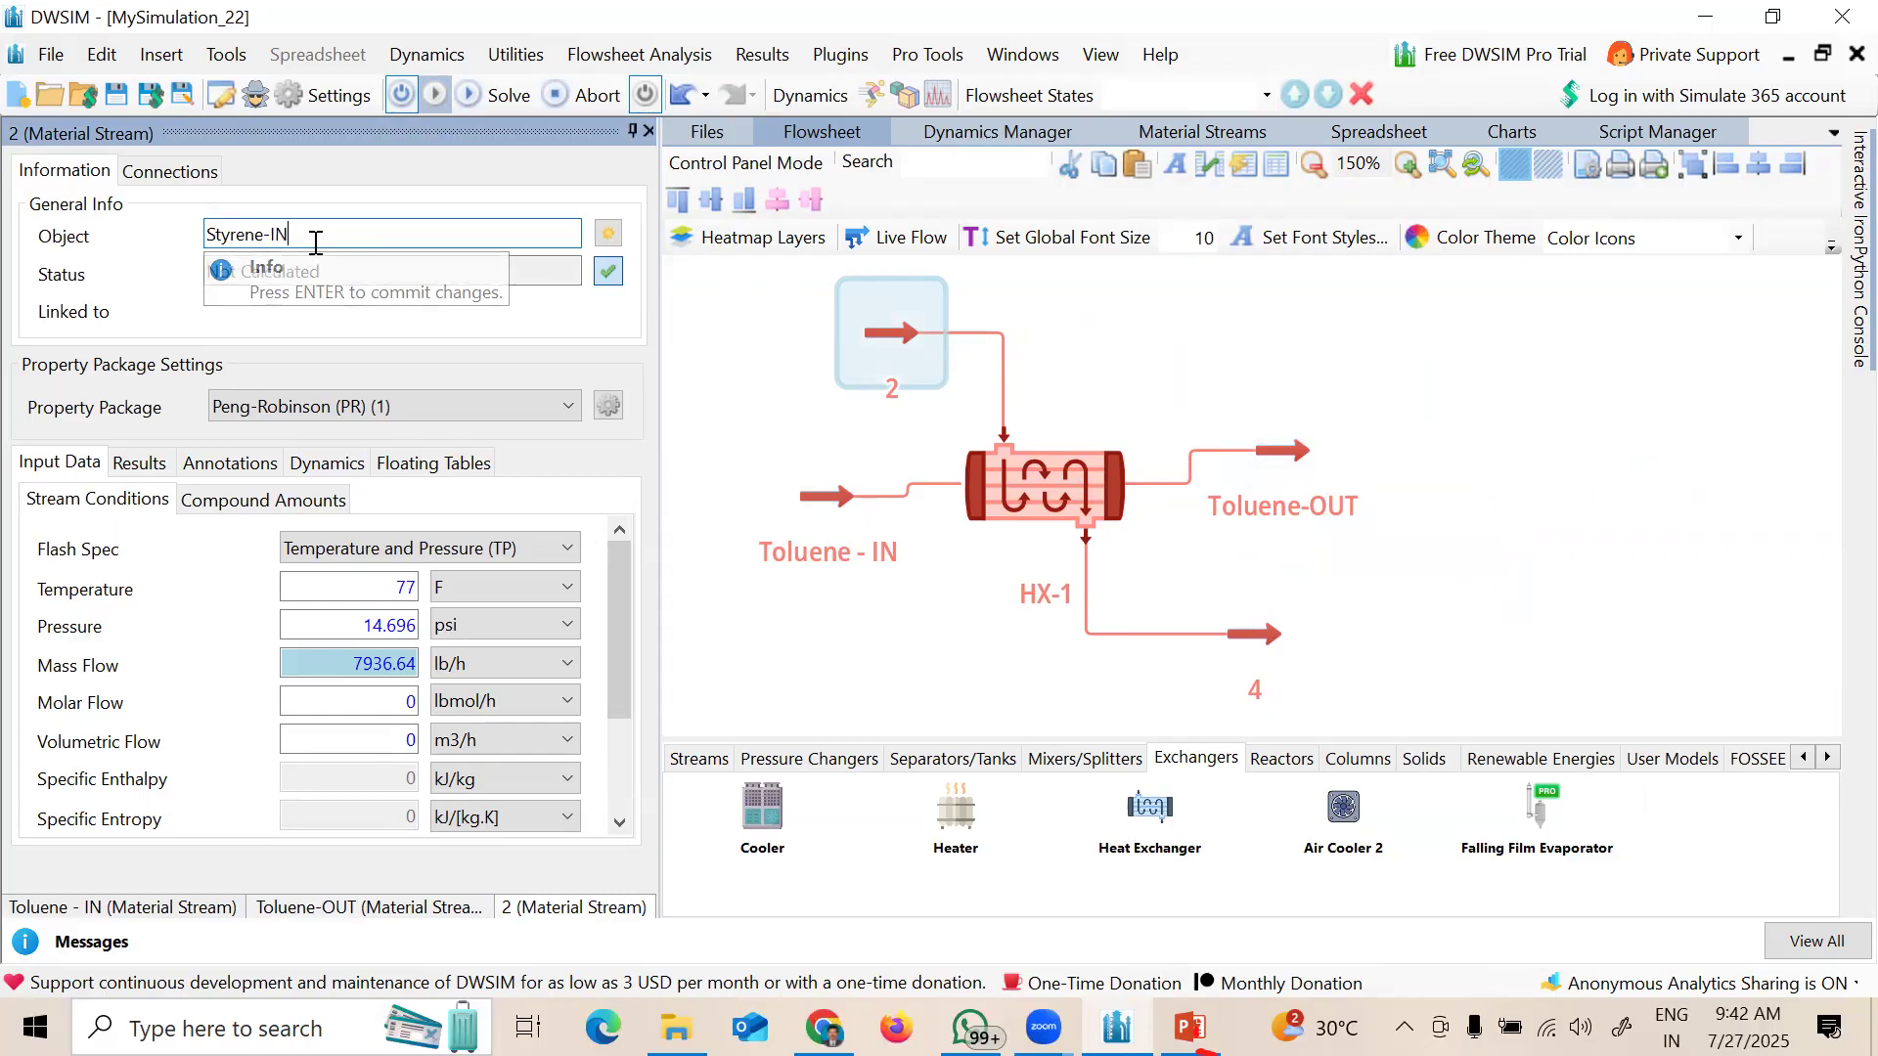
{"action": "key", "text": "Return"}
Step: Rename stream 4 to 'Styrene-OUT' and close the property panel
{"action": "left_click", "coordinate": [1235, 660]}
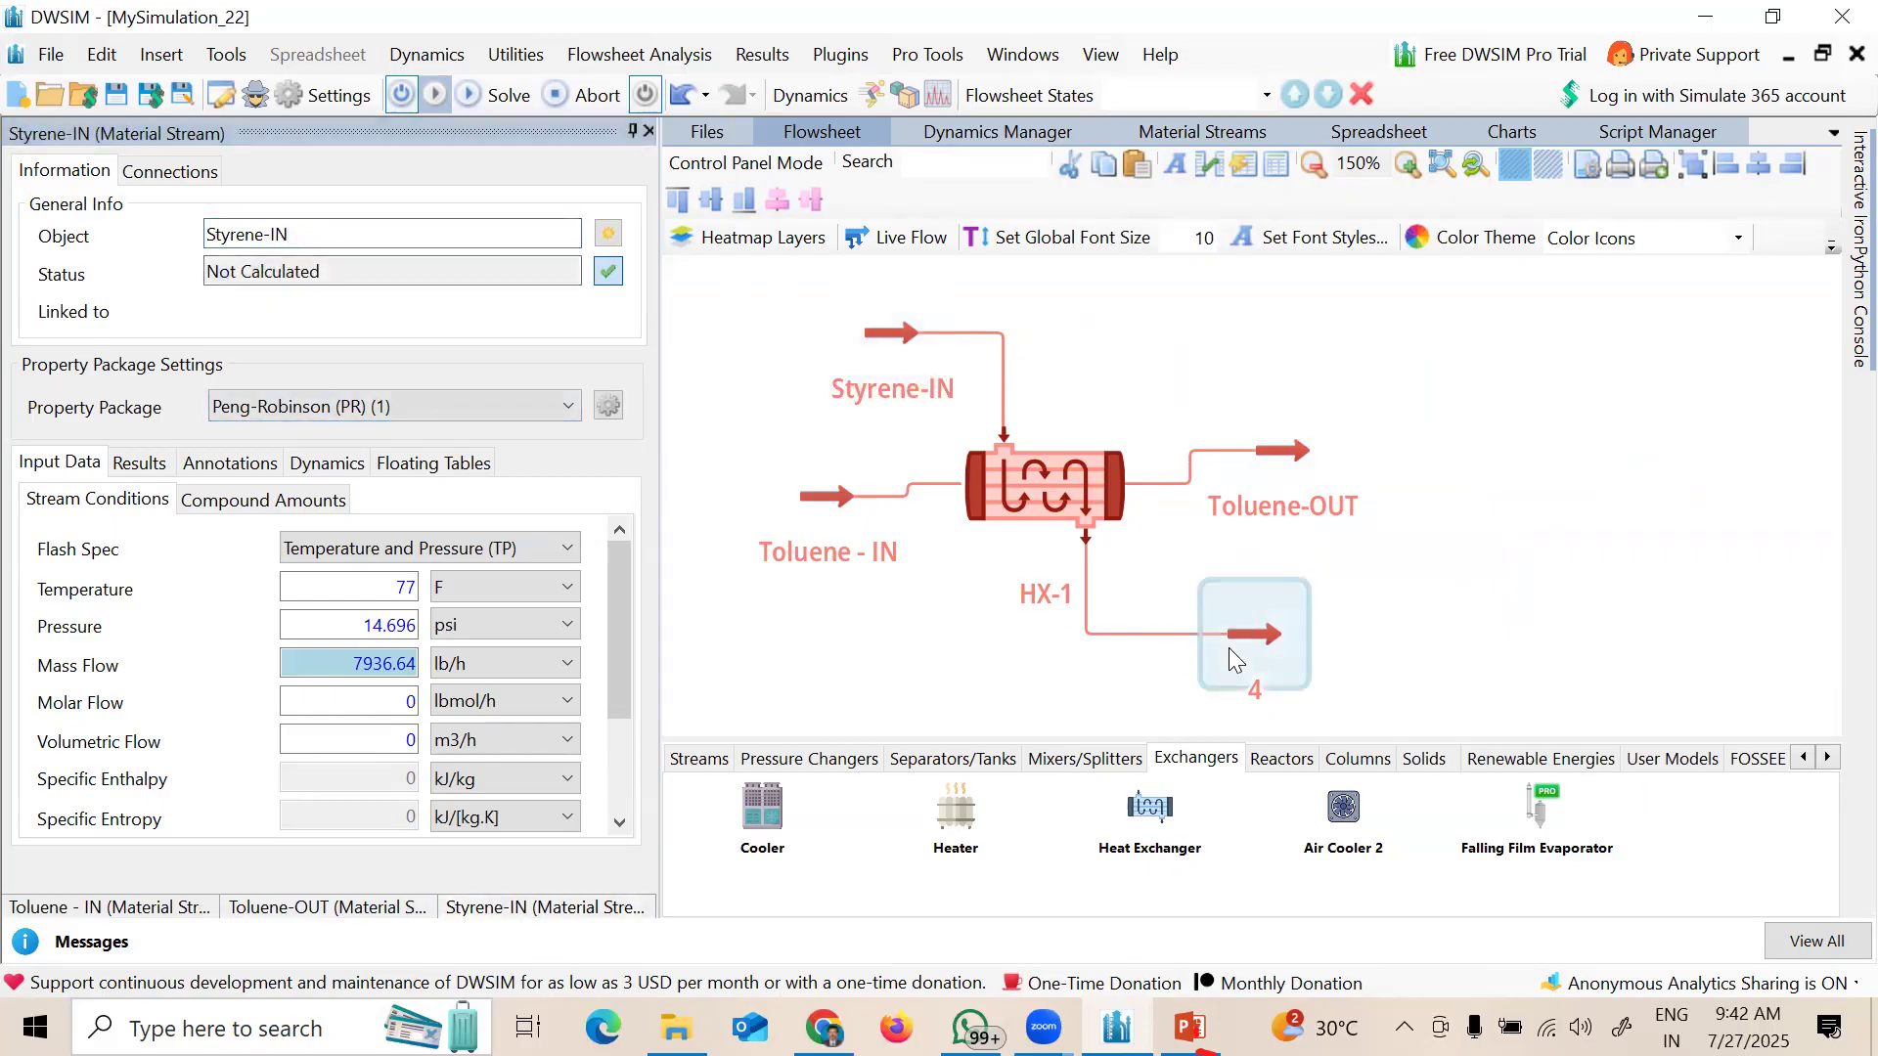
{"action": "left_click", "coordinate": [266, 234]}
{"action": "key", "text": "BackSpace"}
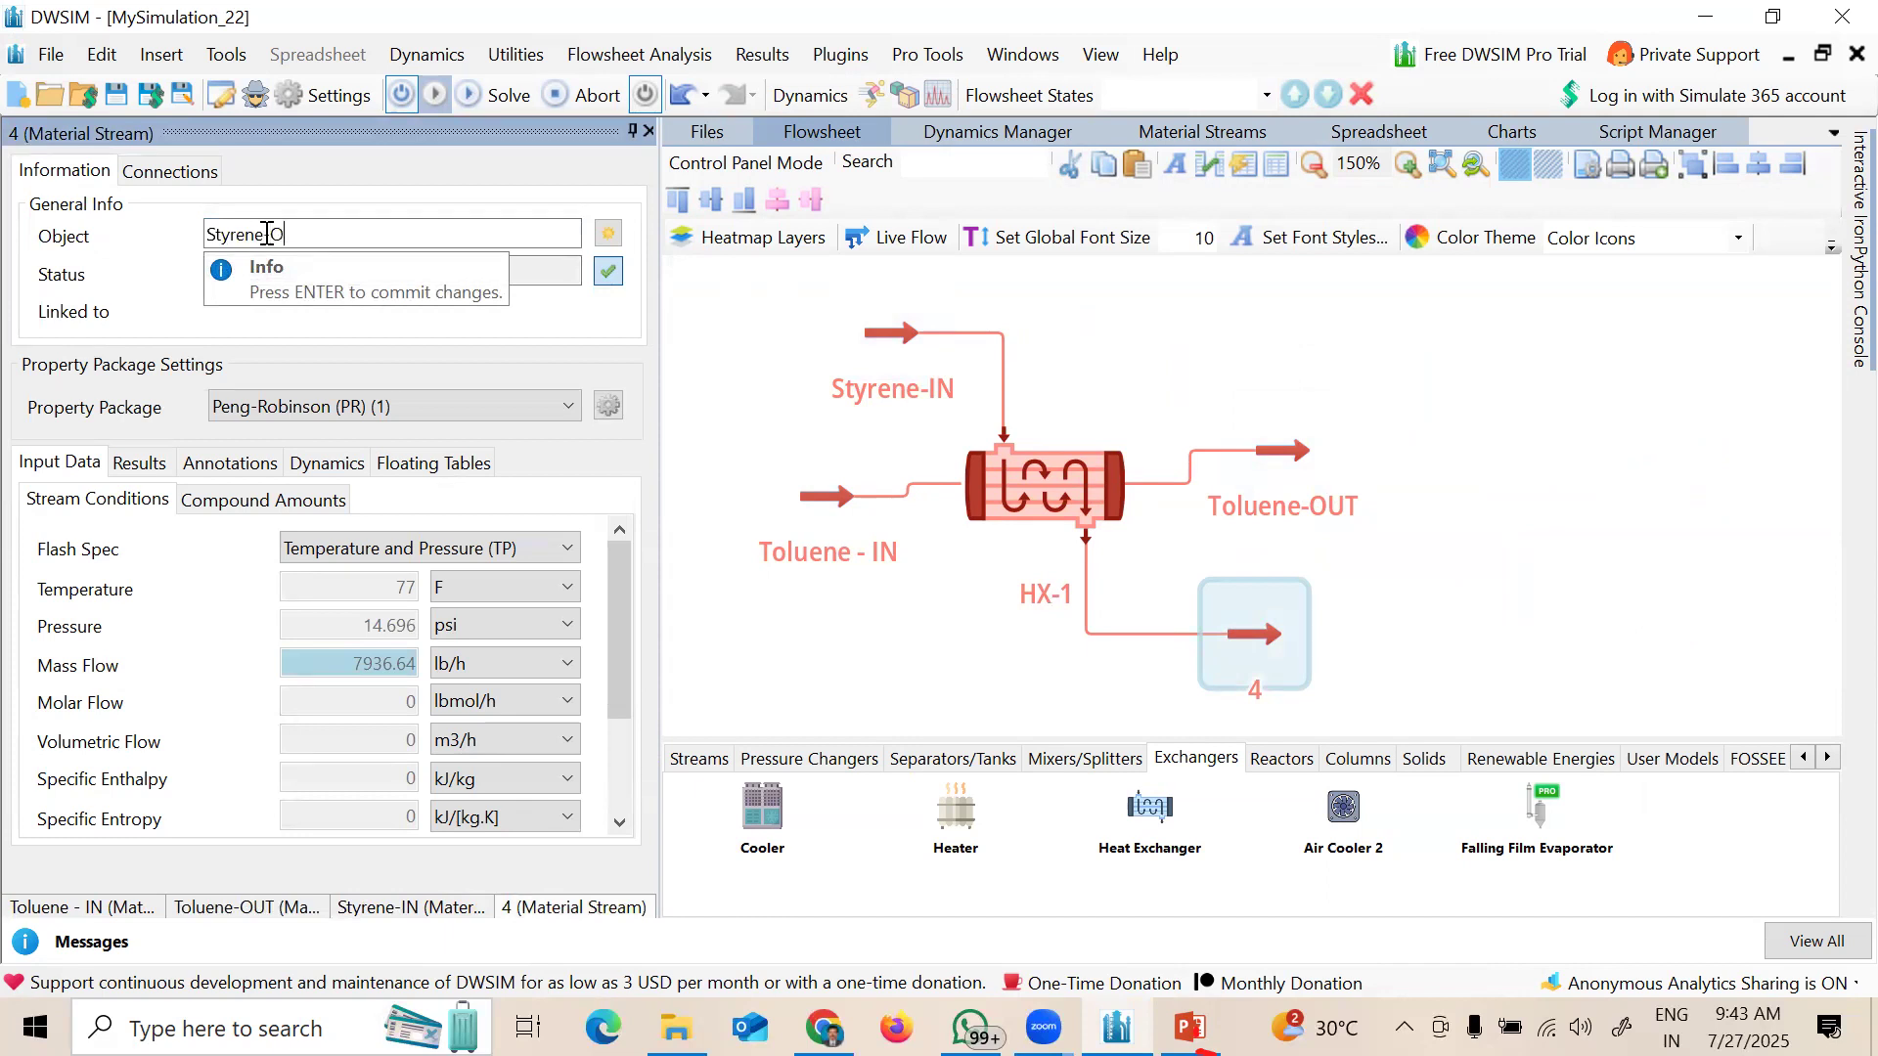
{"action": "key", "text": "Return"}
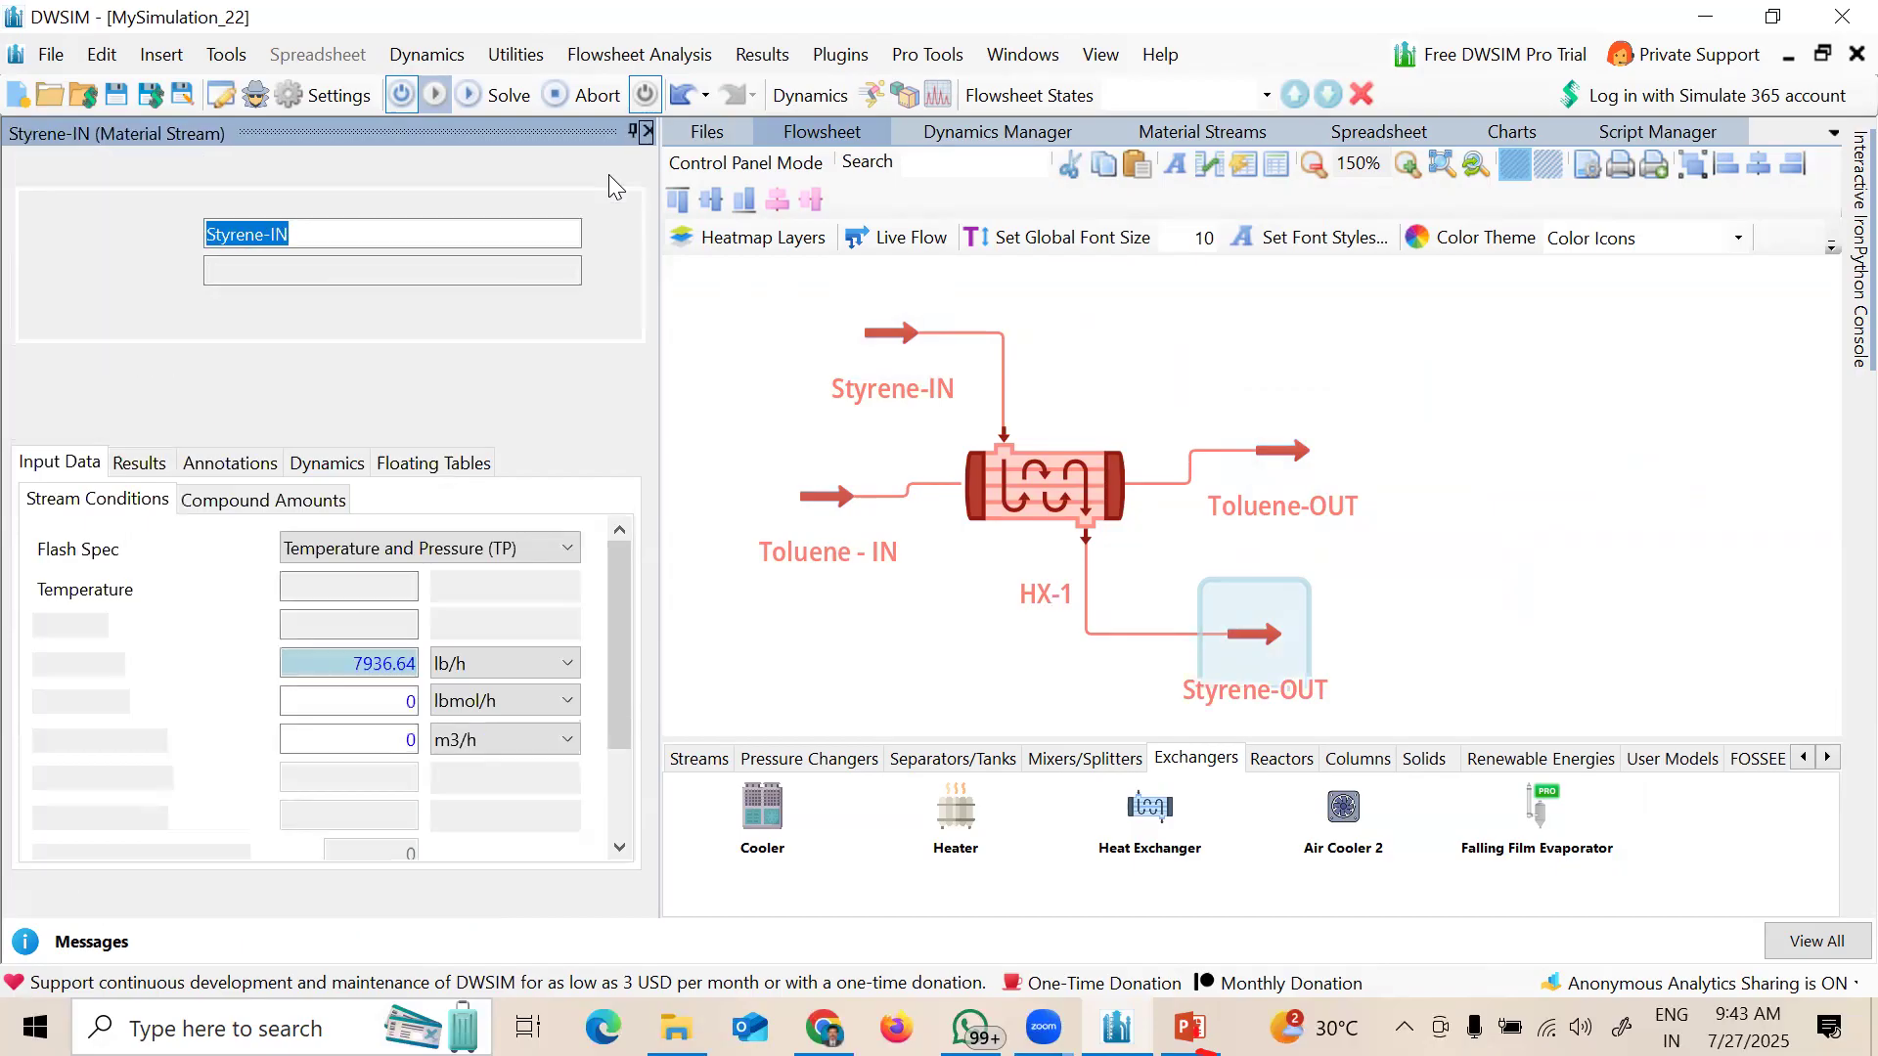
{"action": "left_click", "coordinate": [647, 132]}
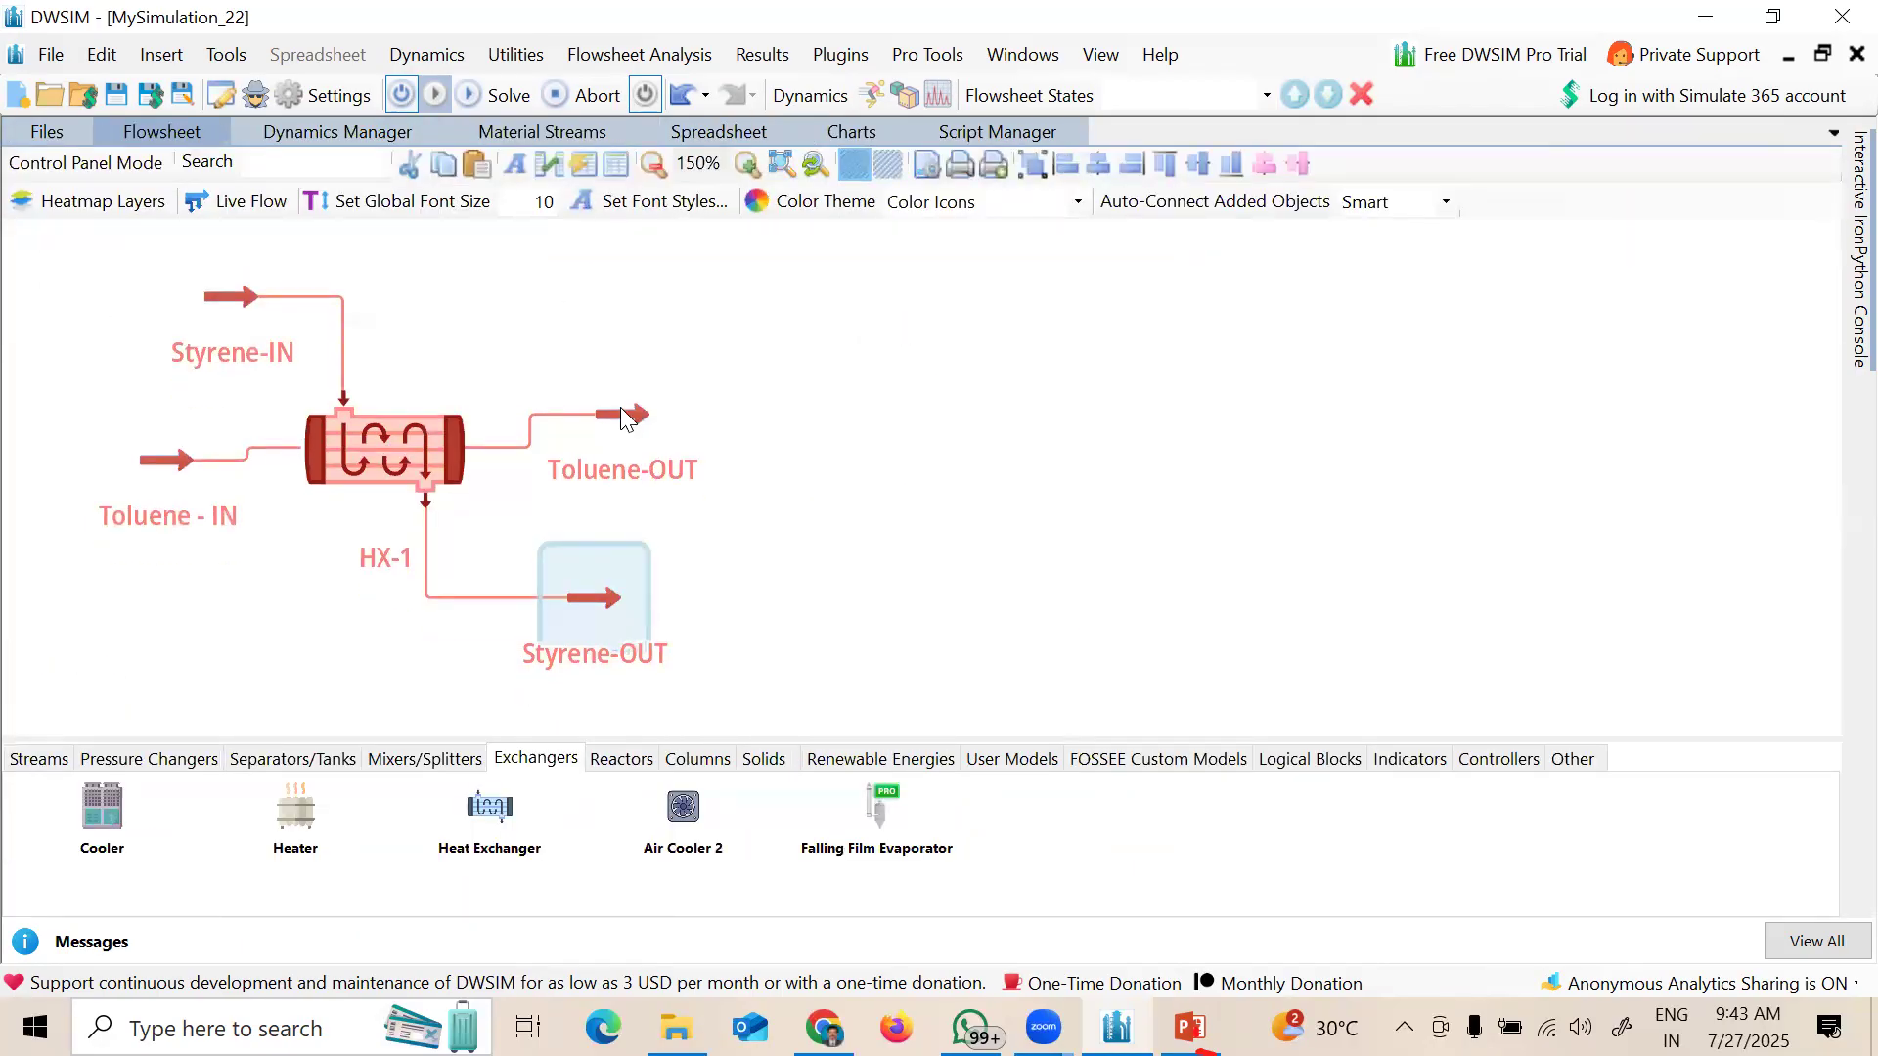
Step: Zoom in and align Toluene - IN and Toluene-OUT with HX-1's inlet and outlet nozzles
{"action": "left_click", "coordinate": [593, 365]}
{"action": "scroll", "coordinate": [881, 314], "scroll_direction": "up", "scroll_amount": 5}
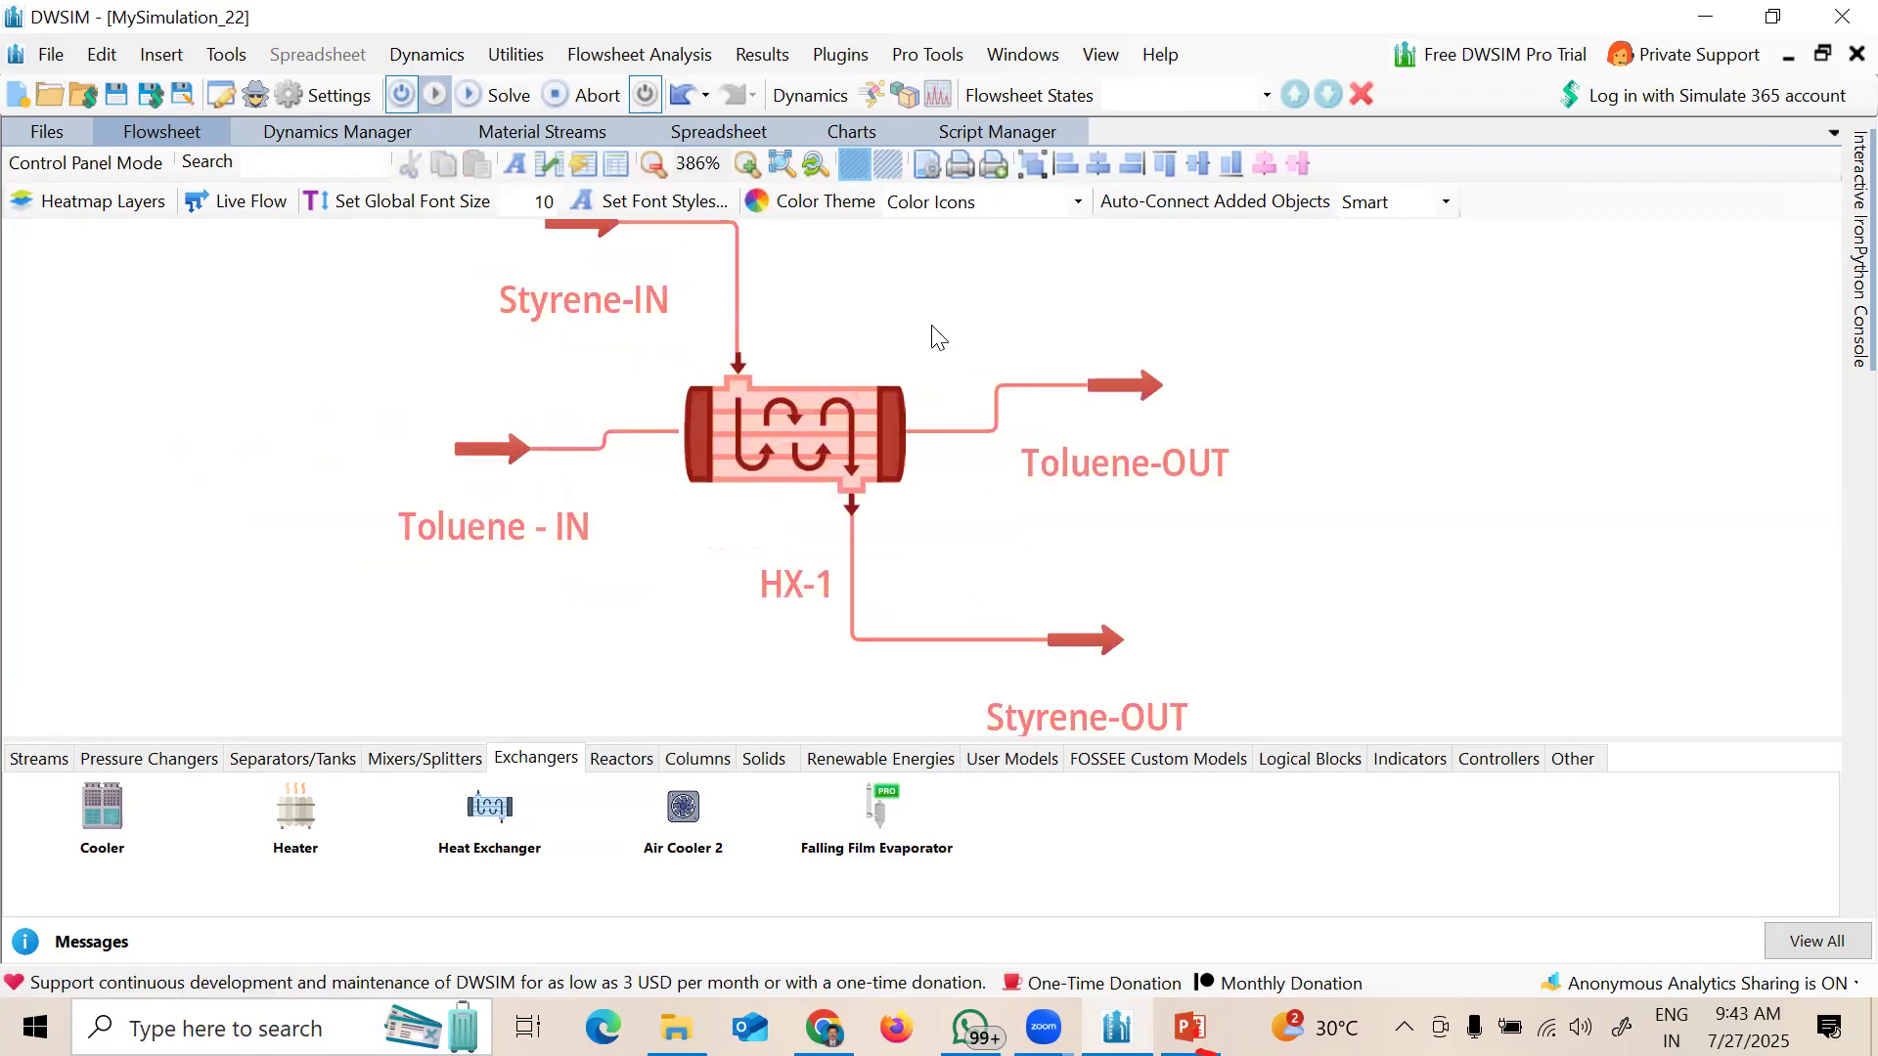
{"action": "left_click_drag", "start_coordinate": [938, 338], "coordinate": [932, 359]}
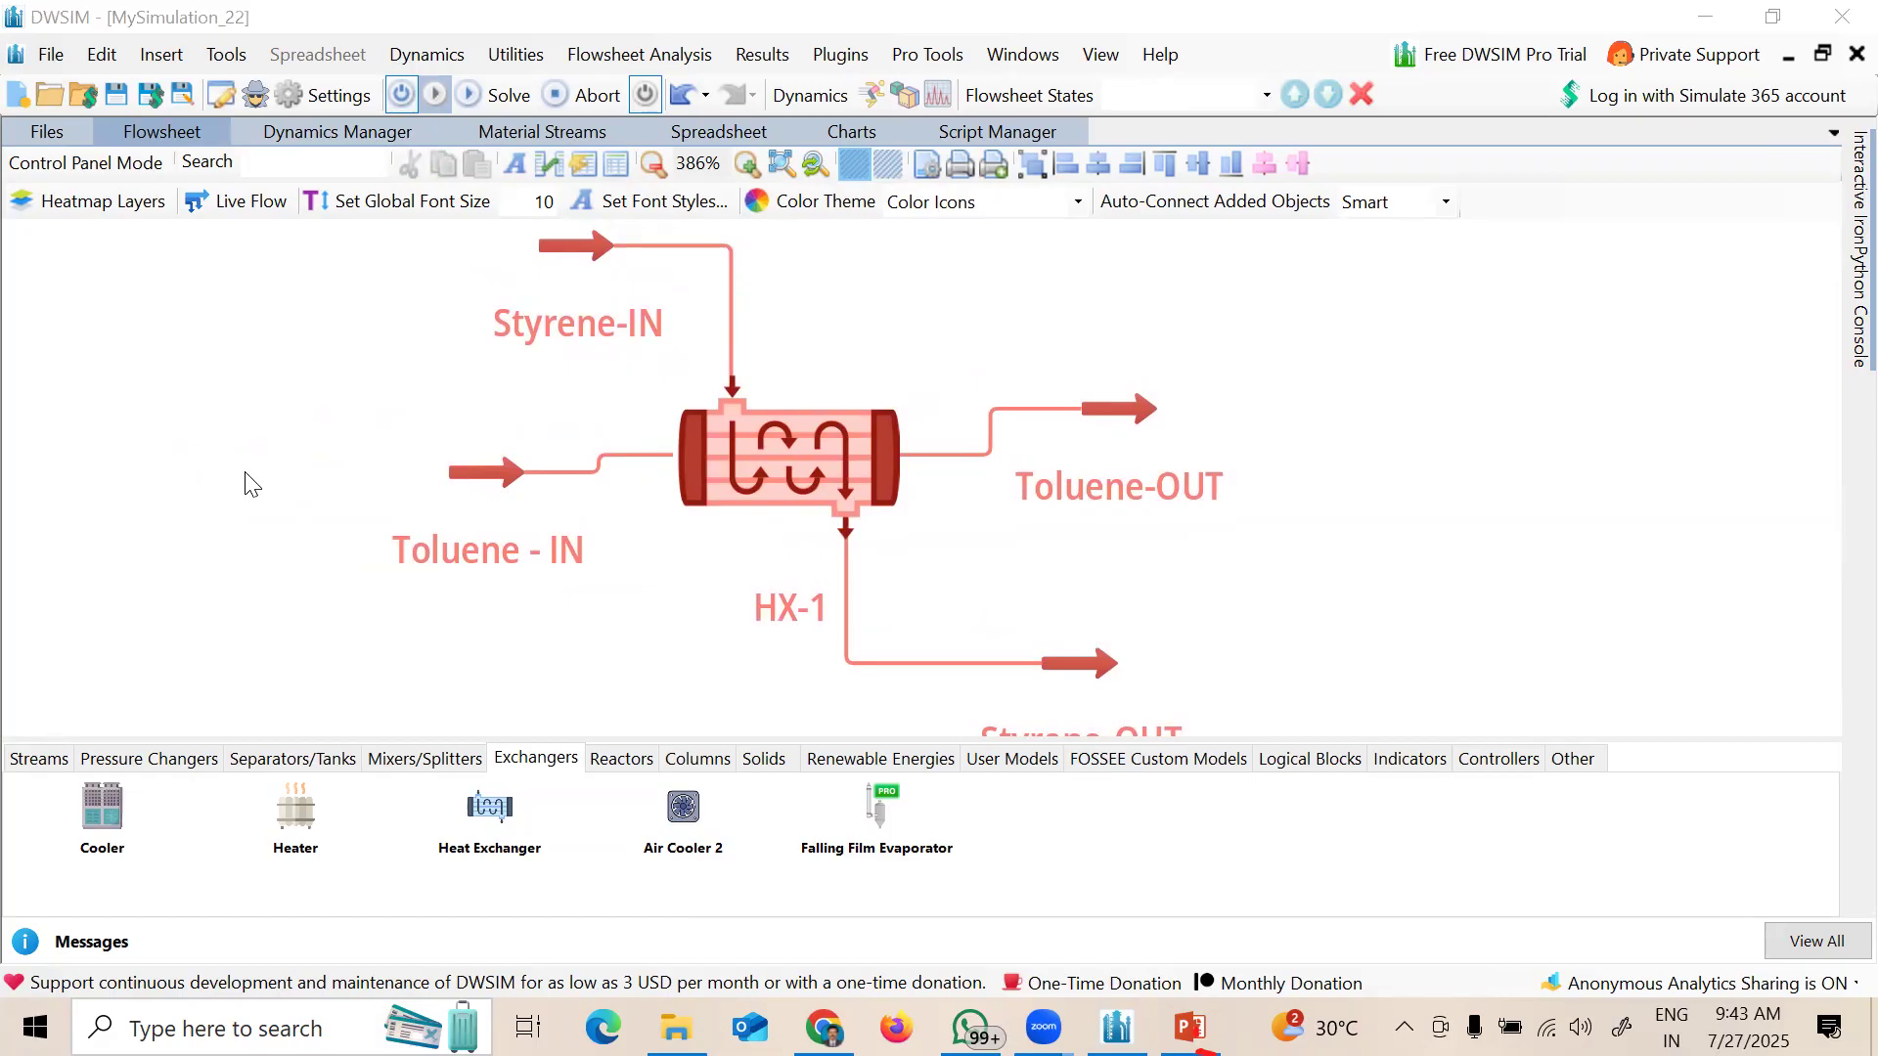
{"action": "left_click_drag", "start_coordinate": [480, 494], "coordinate": [498, 477]}
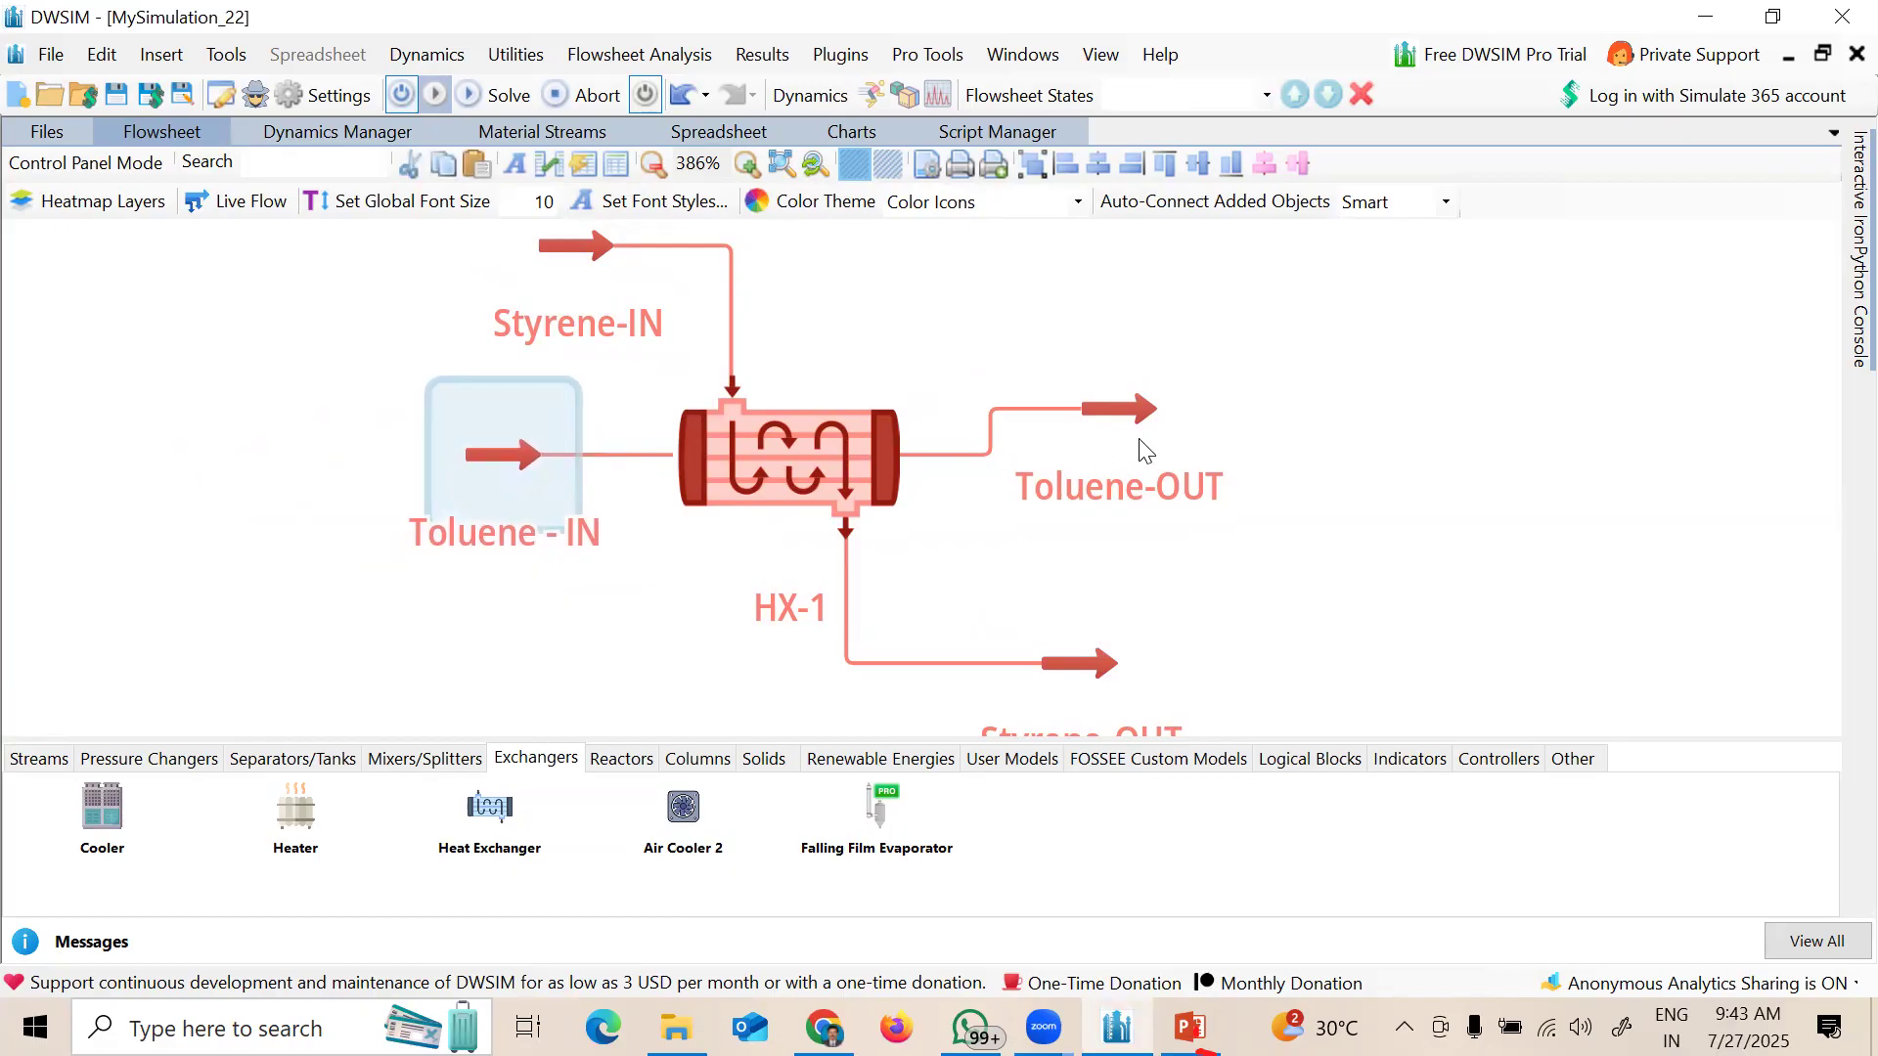
{"action": "left_click_drag", "start_coordinate": [1150, 419], "coordinate": [1137, 462]}
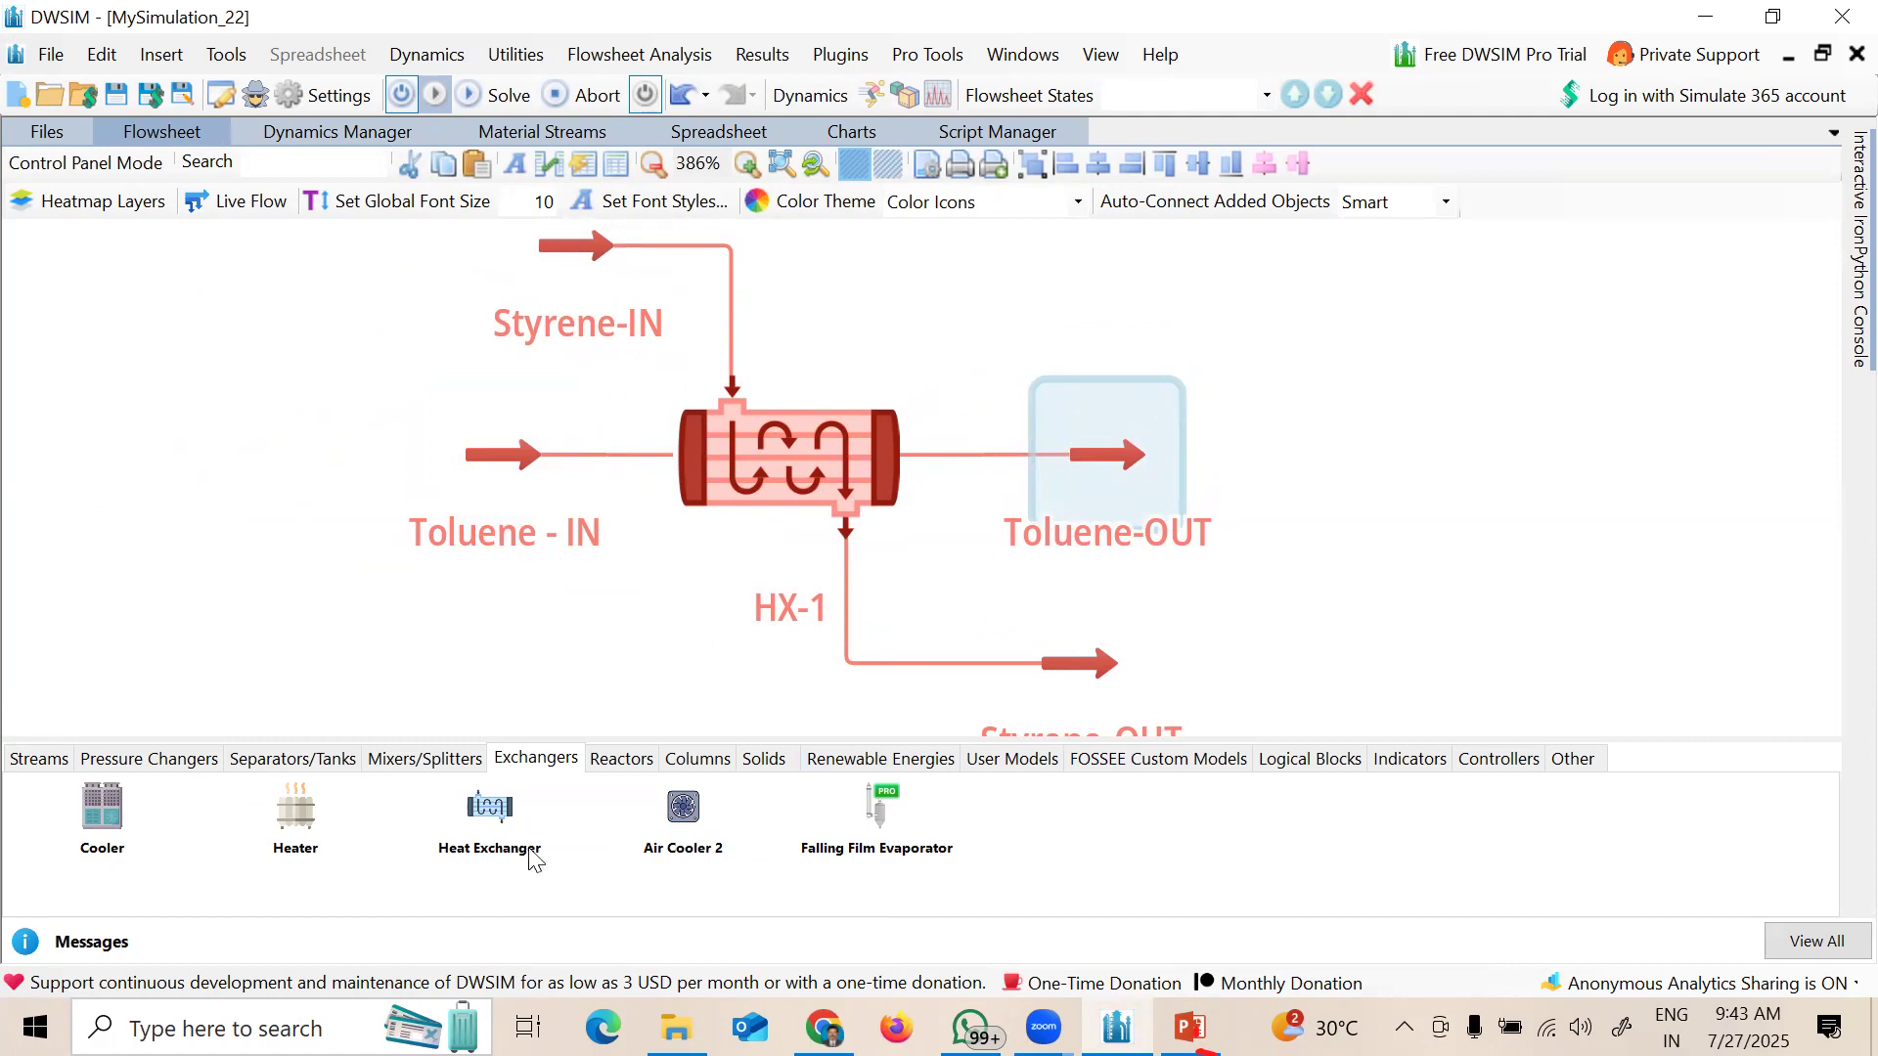
Step: Save the simulation file as 'Simulation of HX-01'
{"action": "left_click", "coordinate": [111, 93]}
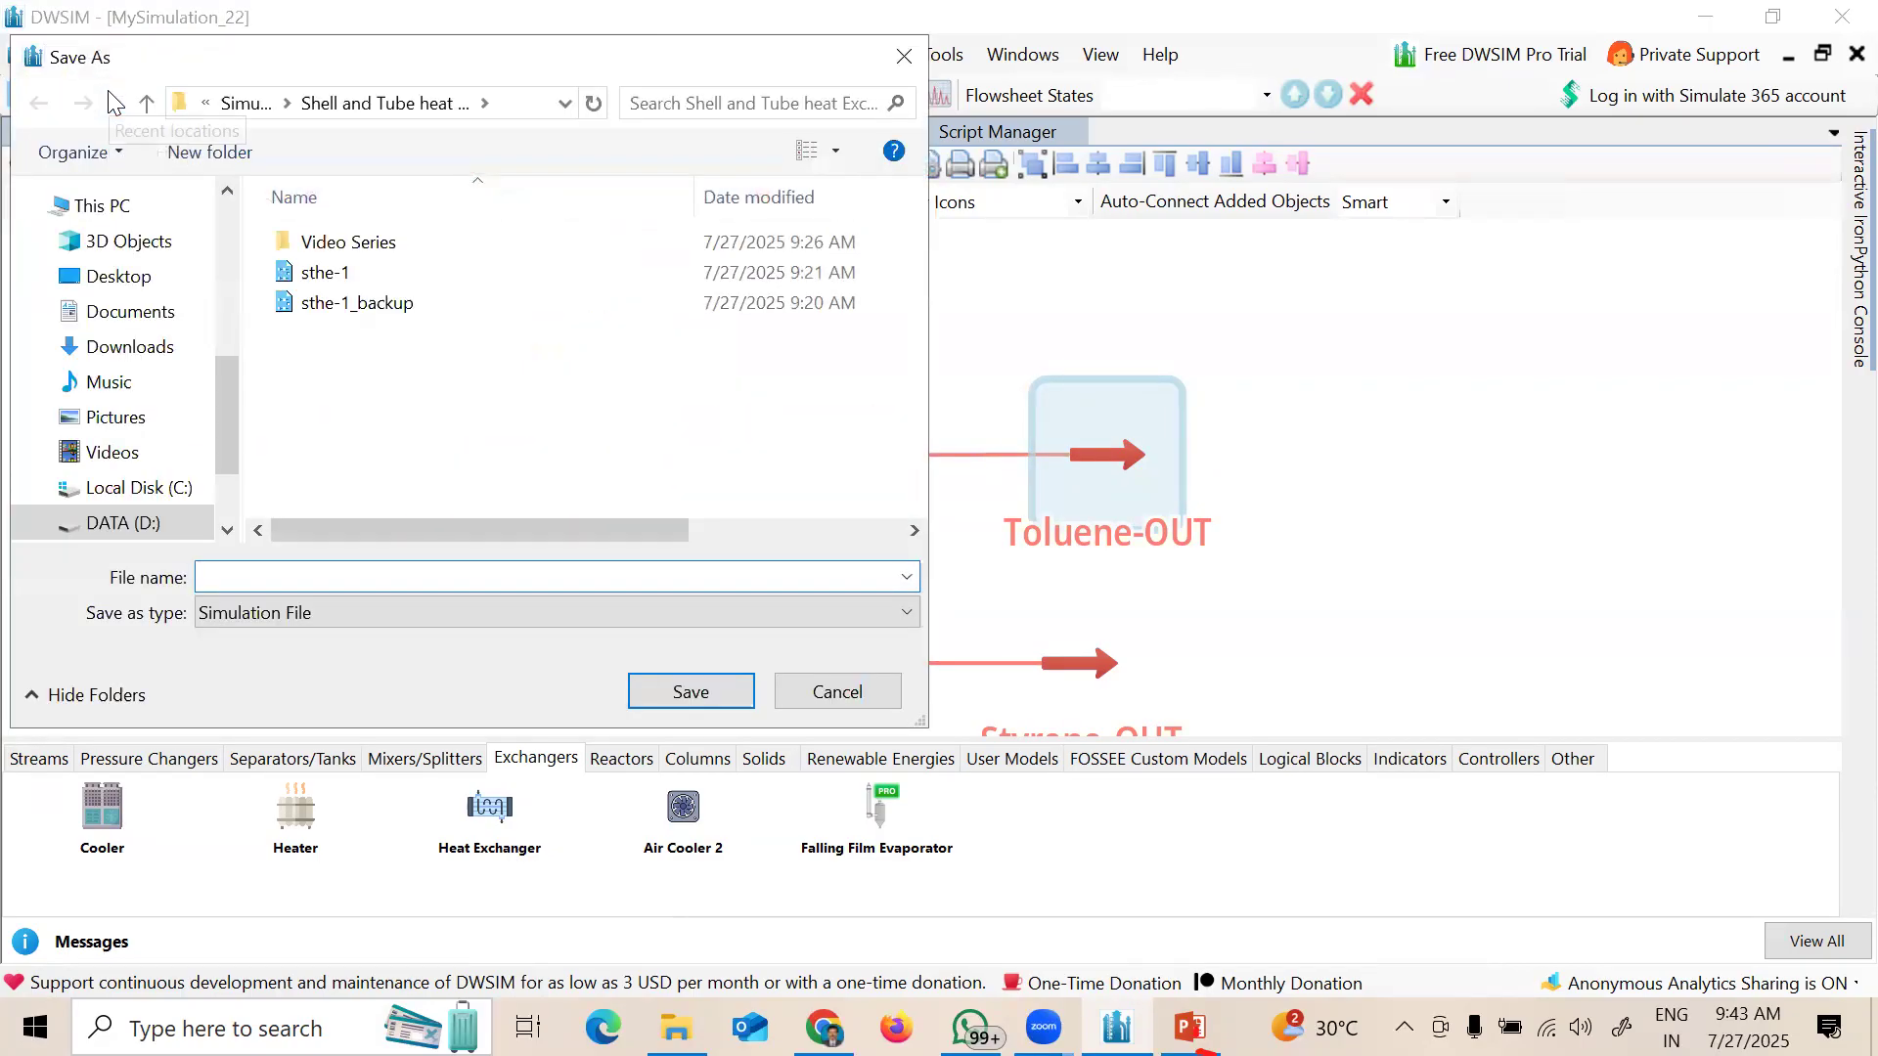
{"action": "type", "text": "Simulation of HX-01"}
{"action": "key", "text": "Return"}
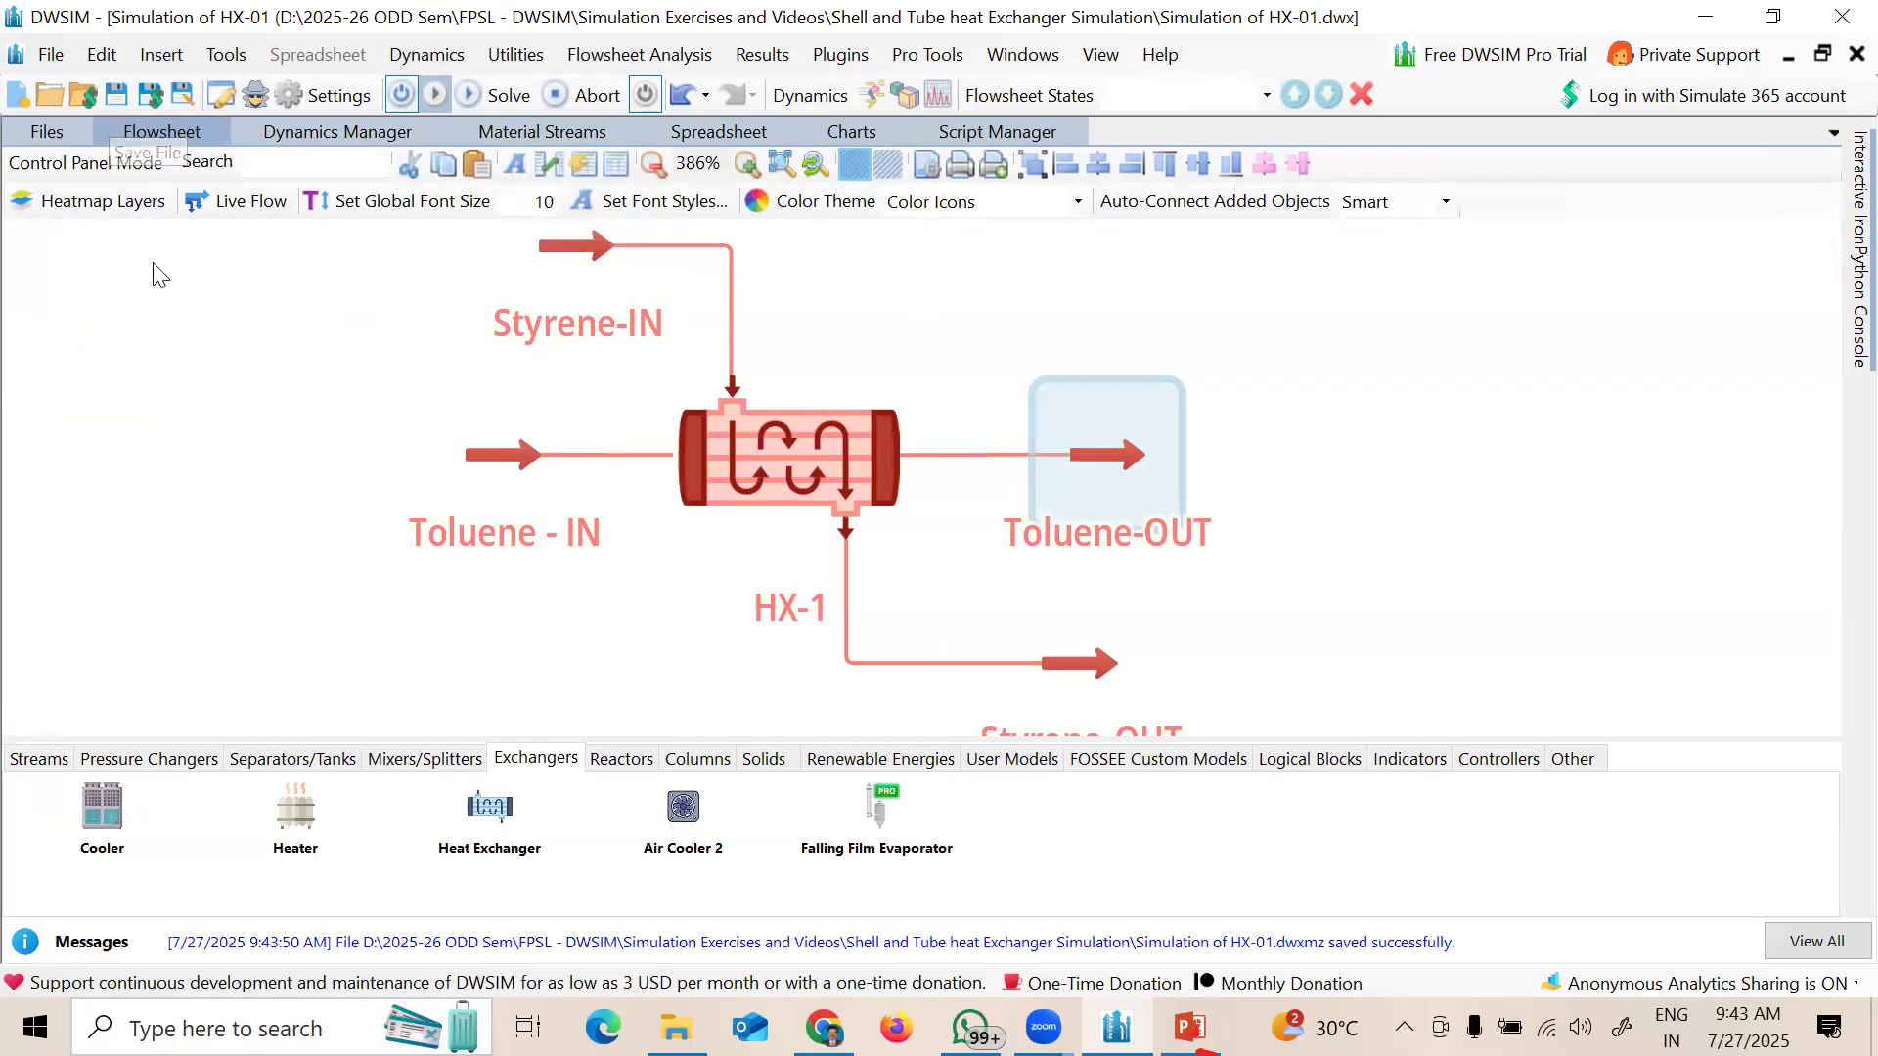
{"action": "left_click", "coordinate": [337, 98]}
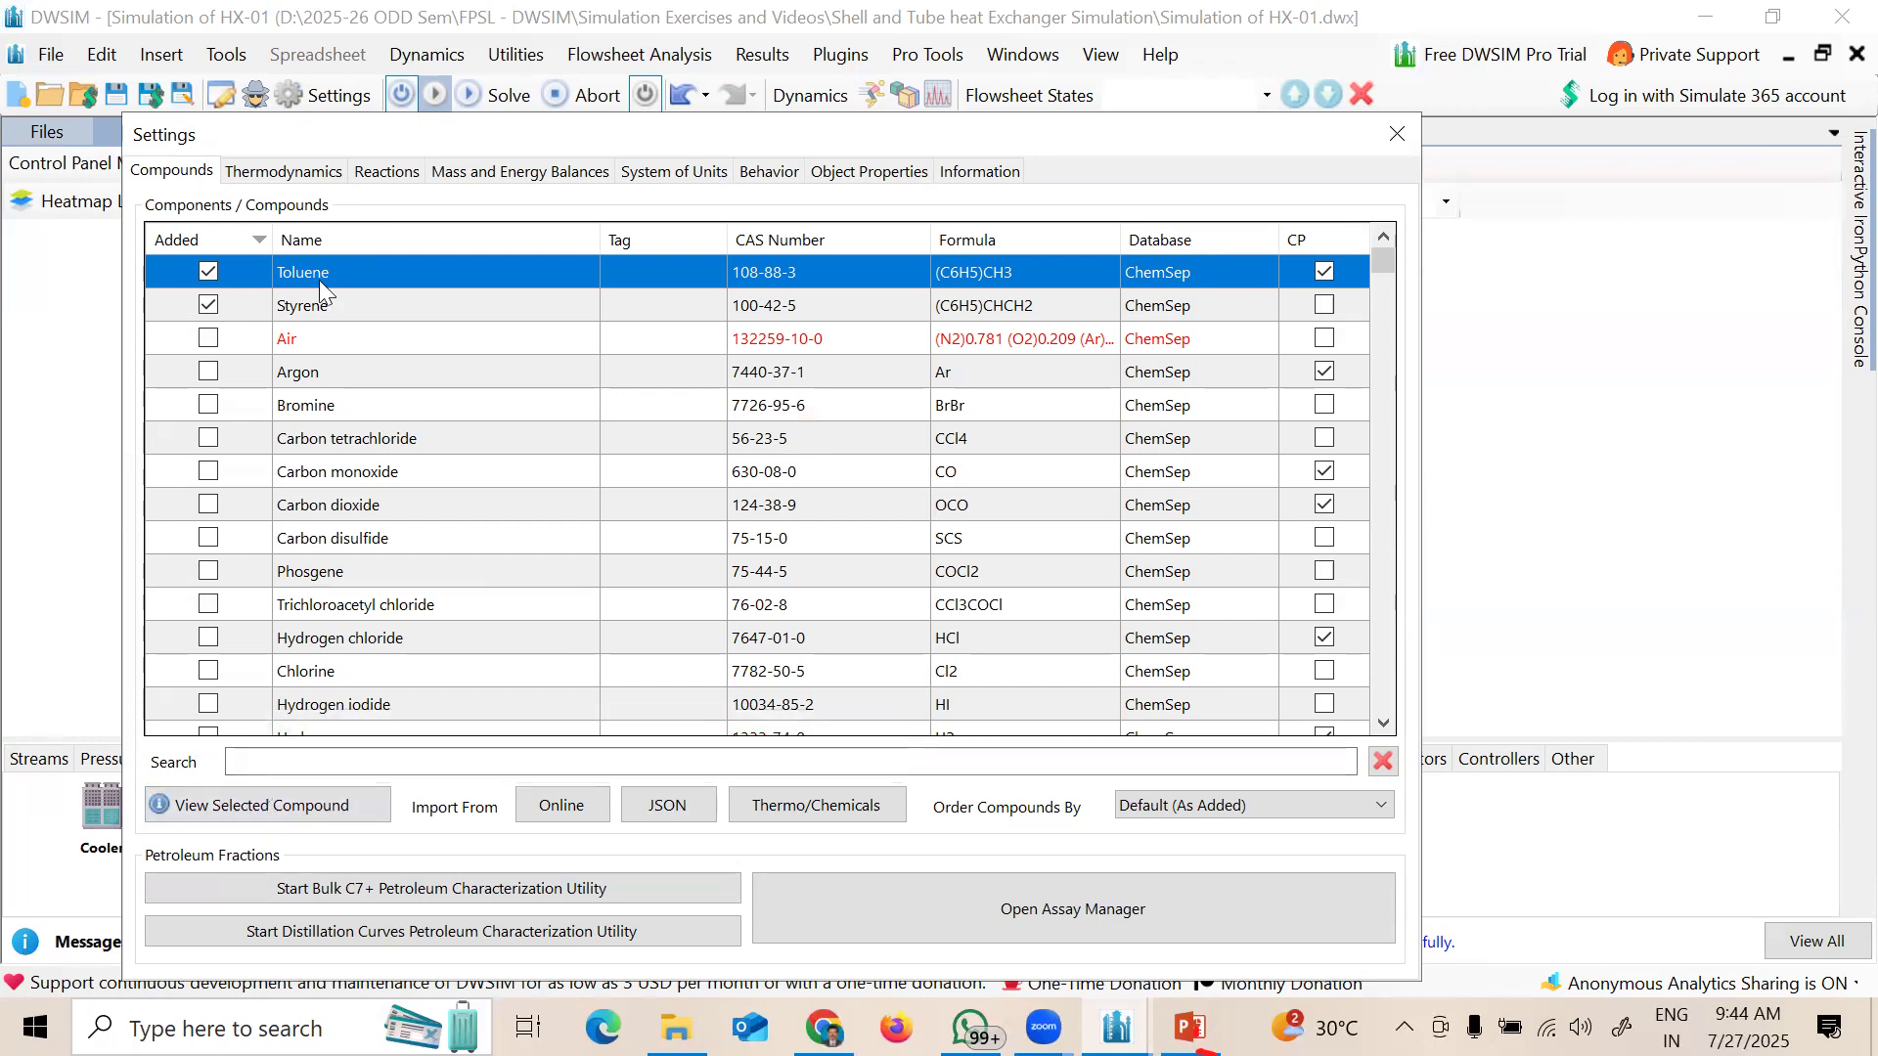
Step: Open Toluene's pure-compound properties and check its molecular structure and normal boiling point
{"action": "left_click", "coordinate": [271, 814]}
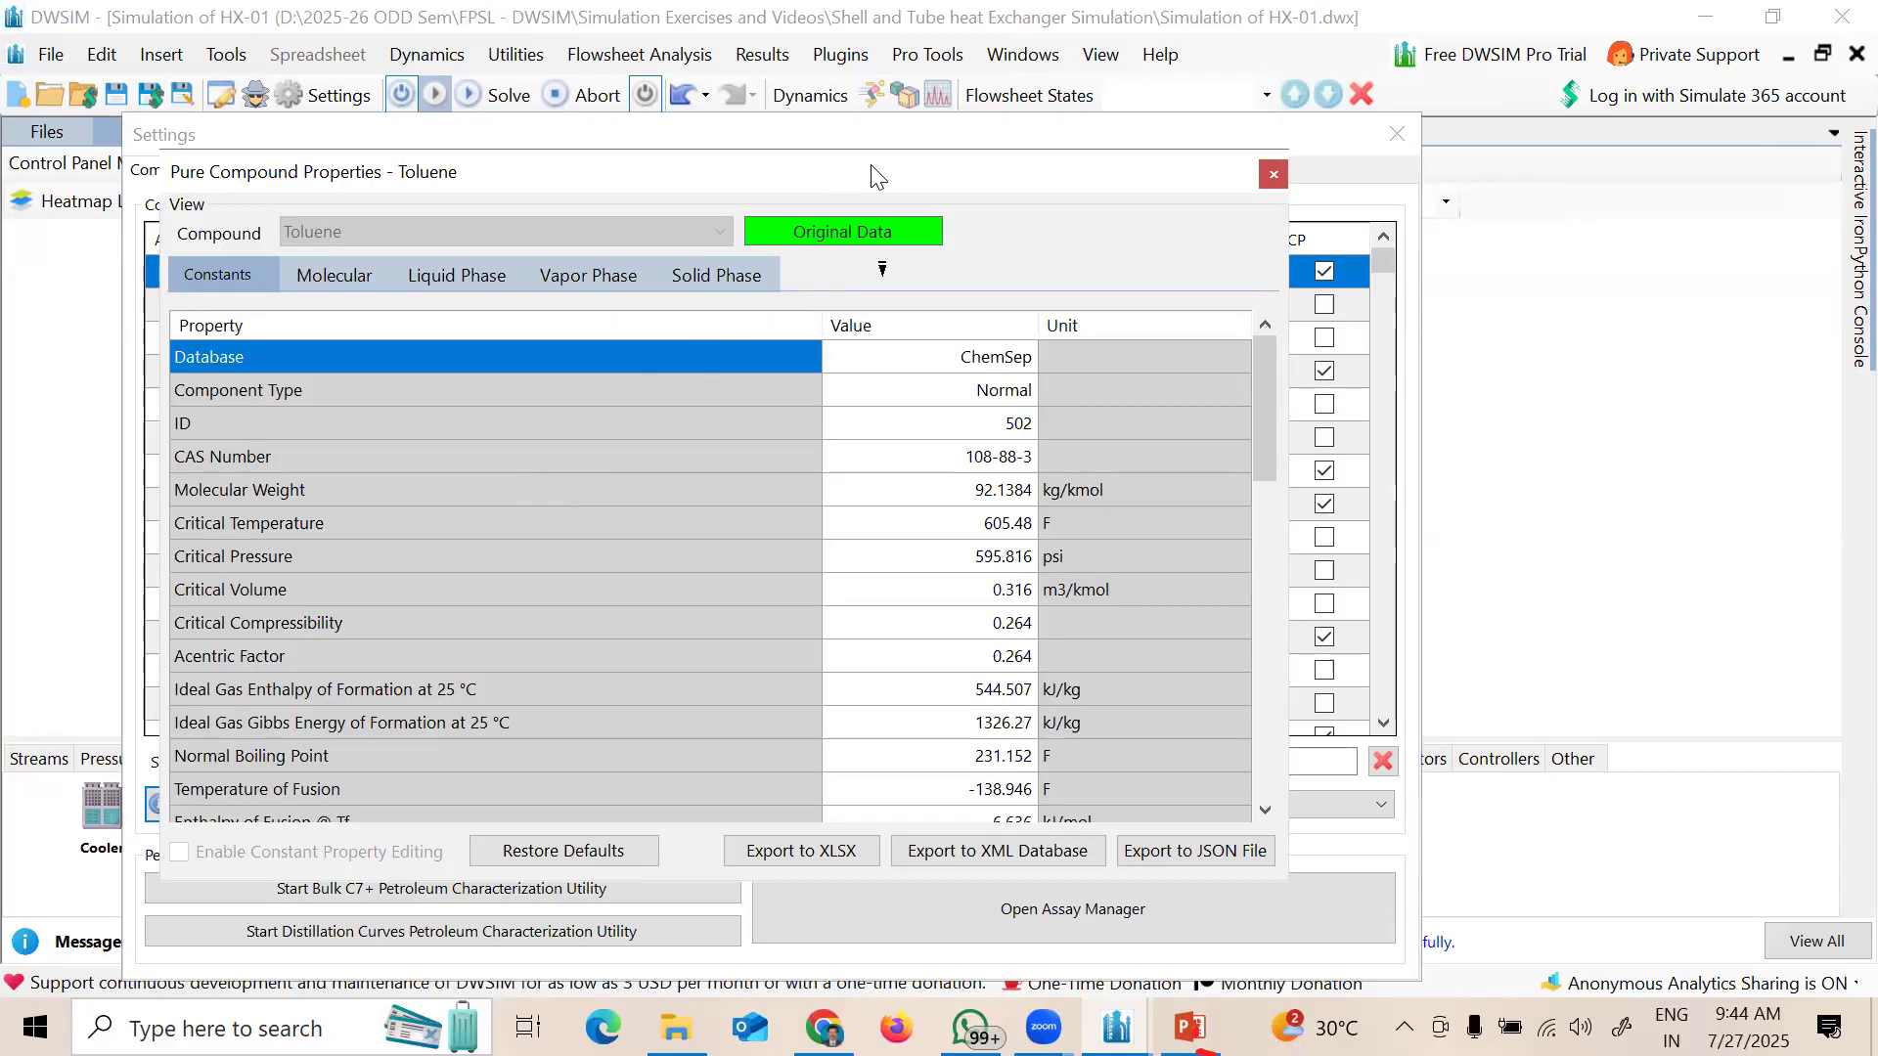
{"action": "left_click_drag", "start_coordinate": [878, 176], "coordinate": [1322, 171]}
{"action": "left_click", "coordinate": [786, 274]}
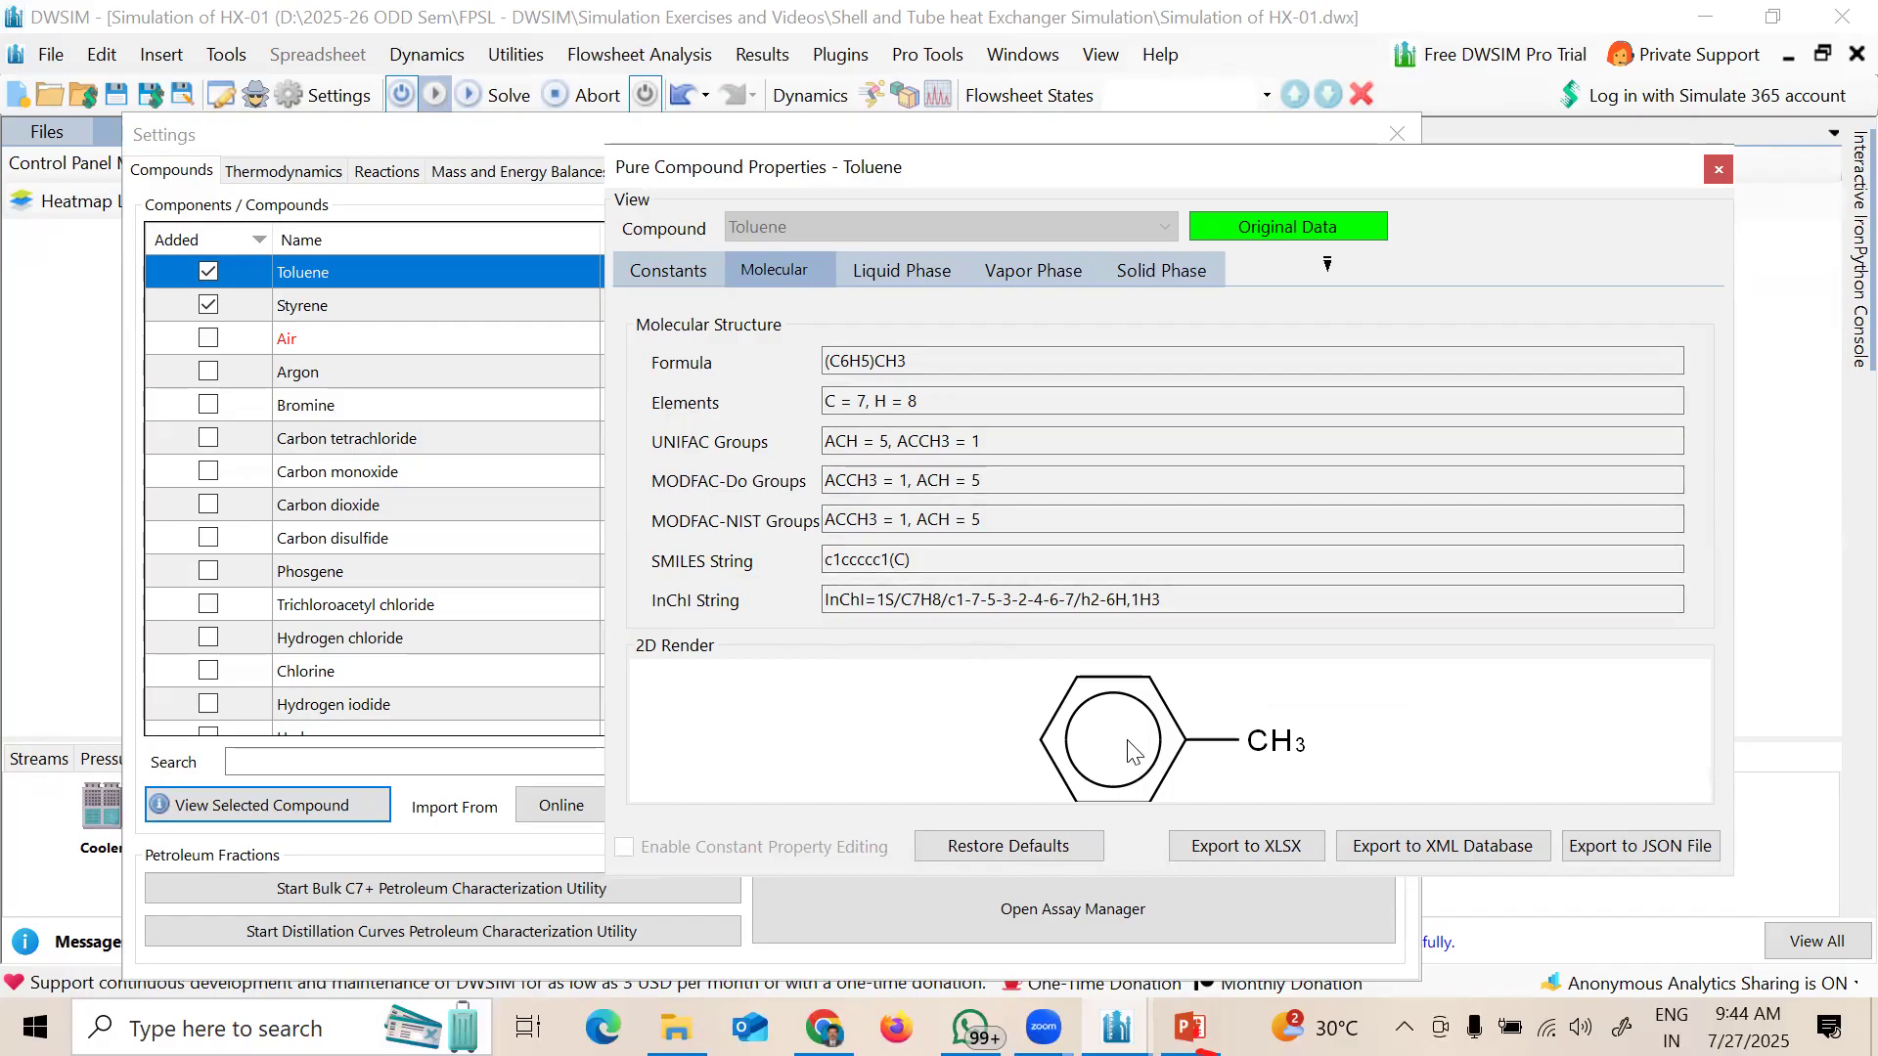
{"action": "left_click", "coordinate": [673, 270]}
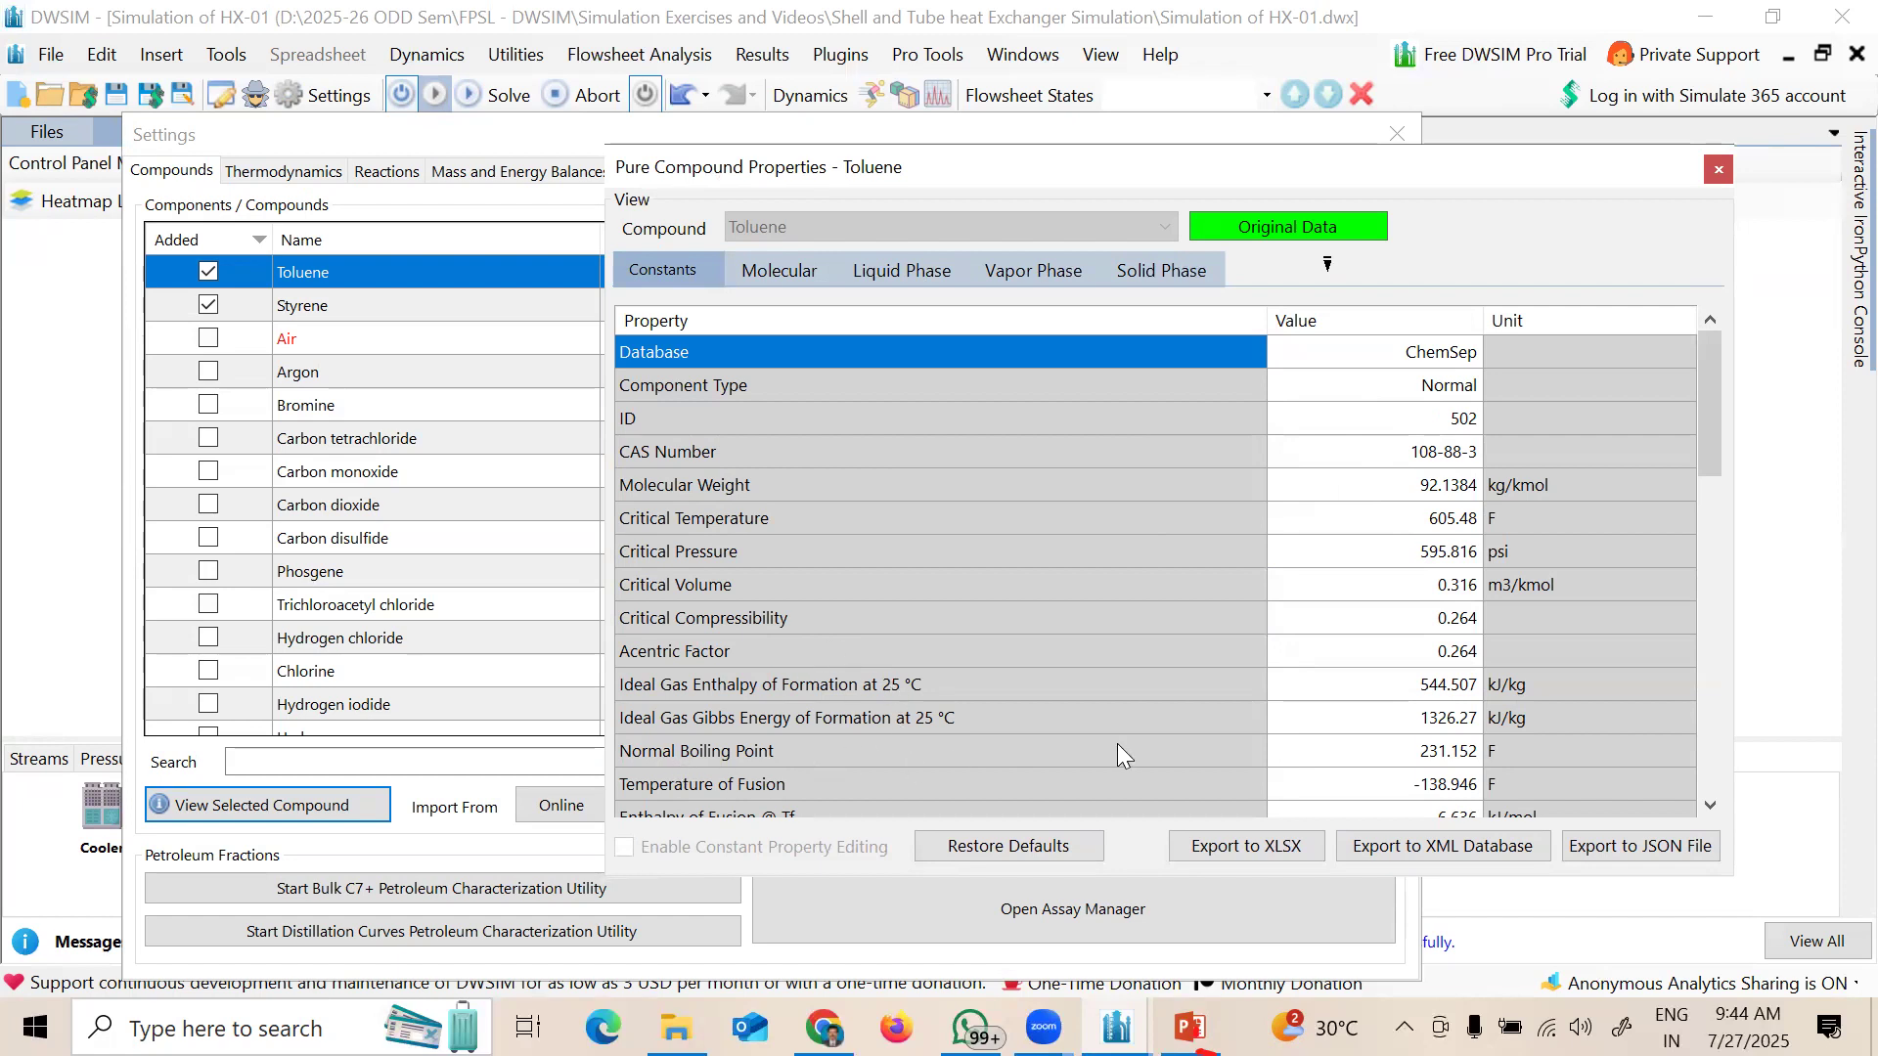
{"action": "left_click", "coordinate": [1371, 755]}
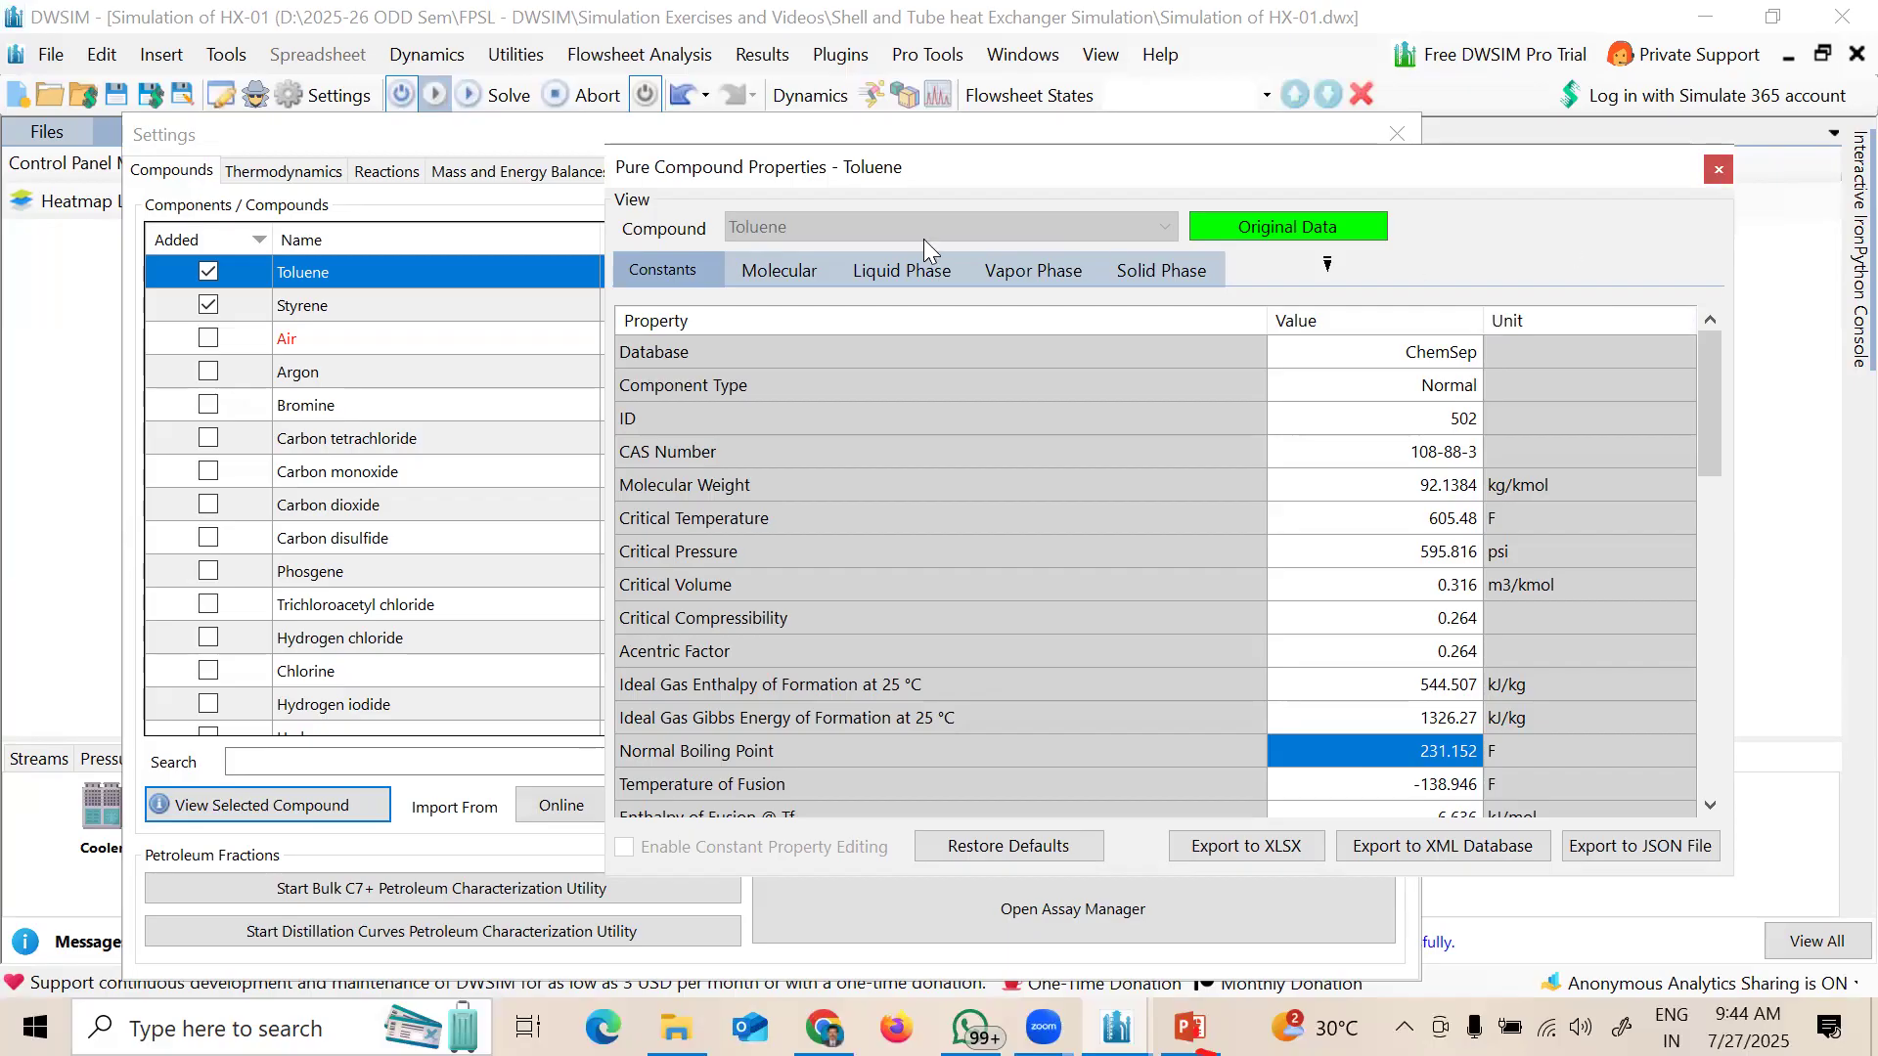
Step: Review Toluene's liquid heat-capacity curve and vapor-phase data, then close the window
{"action": "left_click", "coordinate": [884, 274]}
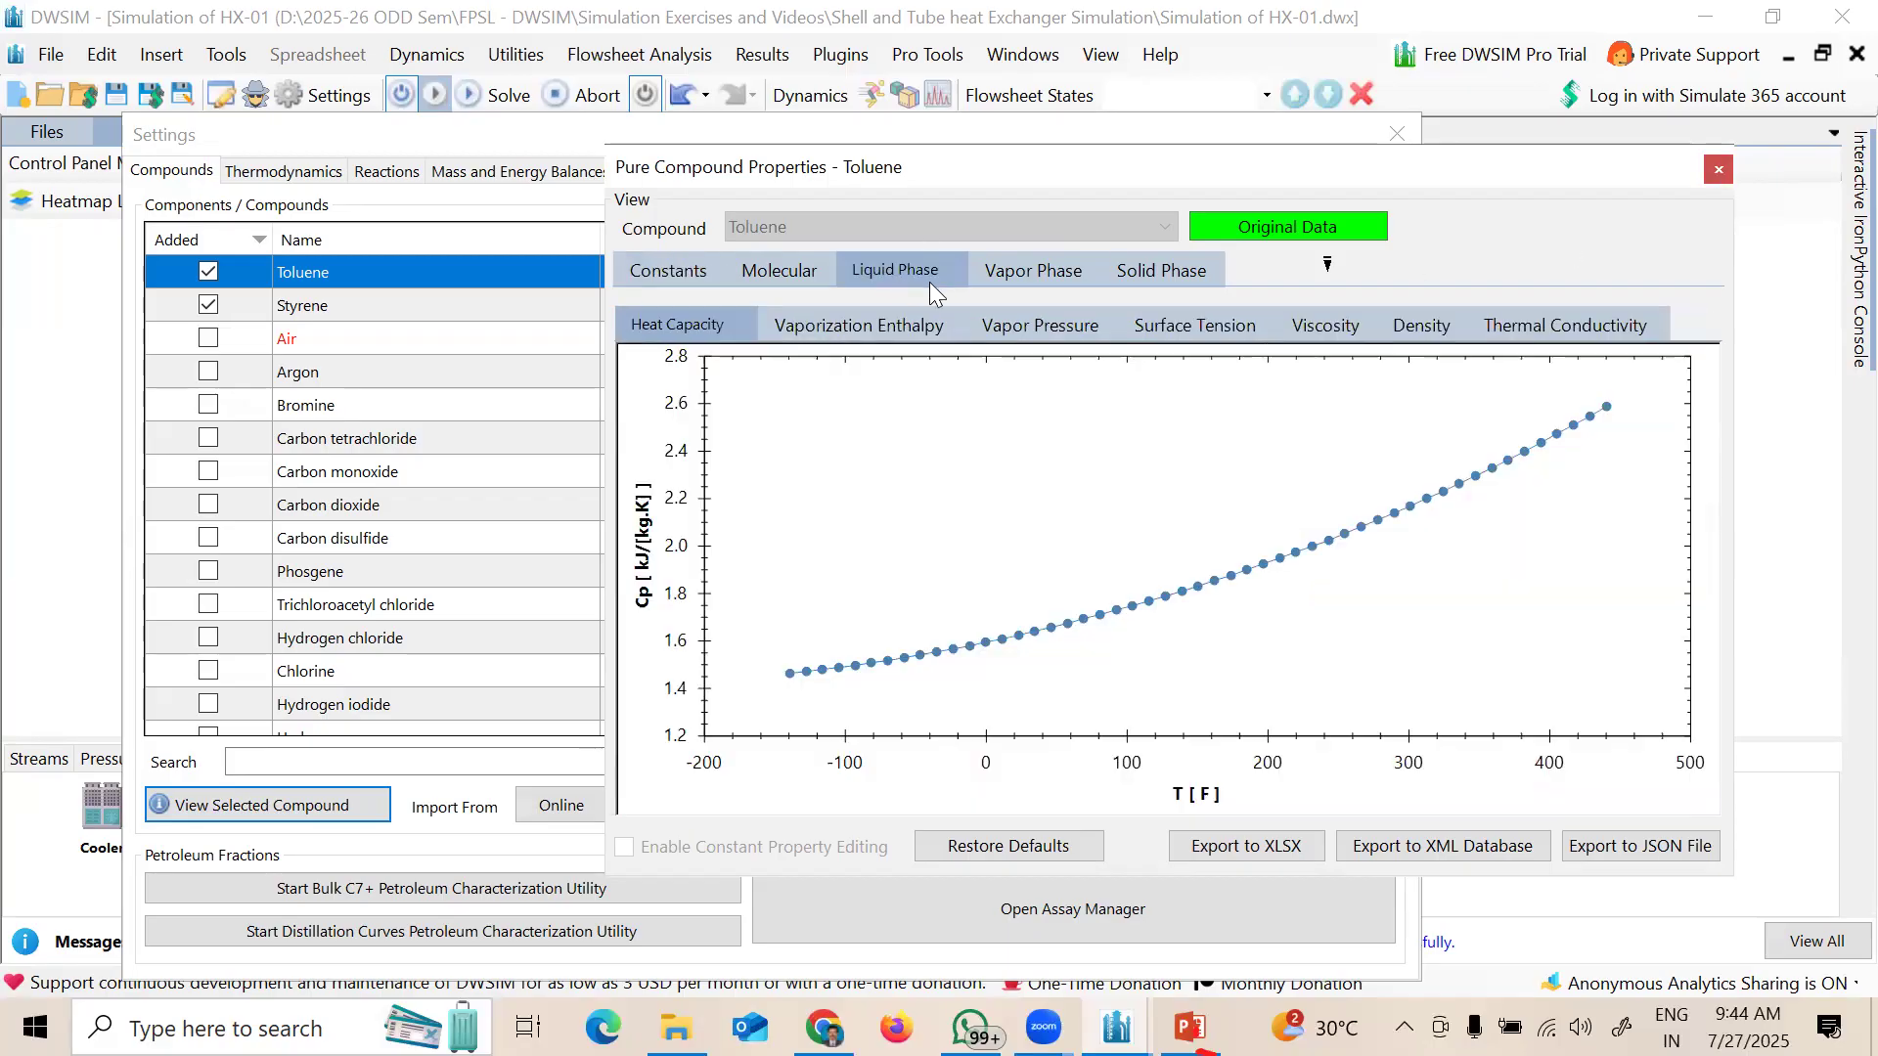
{"action": "left_click", "coordinate": [1007, 268]}
{"action": "left_click", "coordinate": [929, 268]}
{"action": "left_click", "coordinate": [1718, 170]}
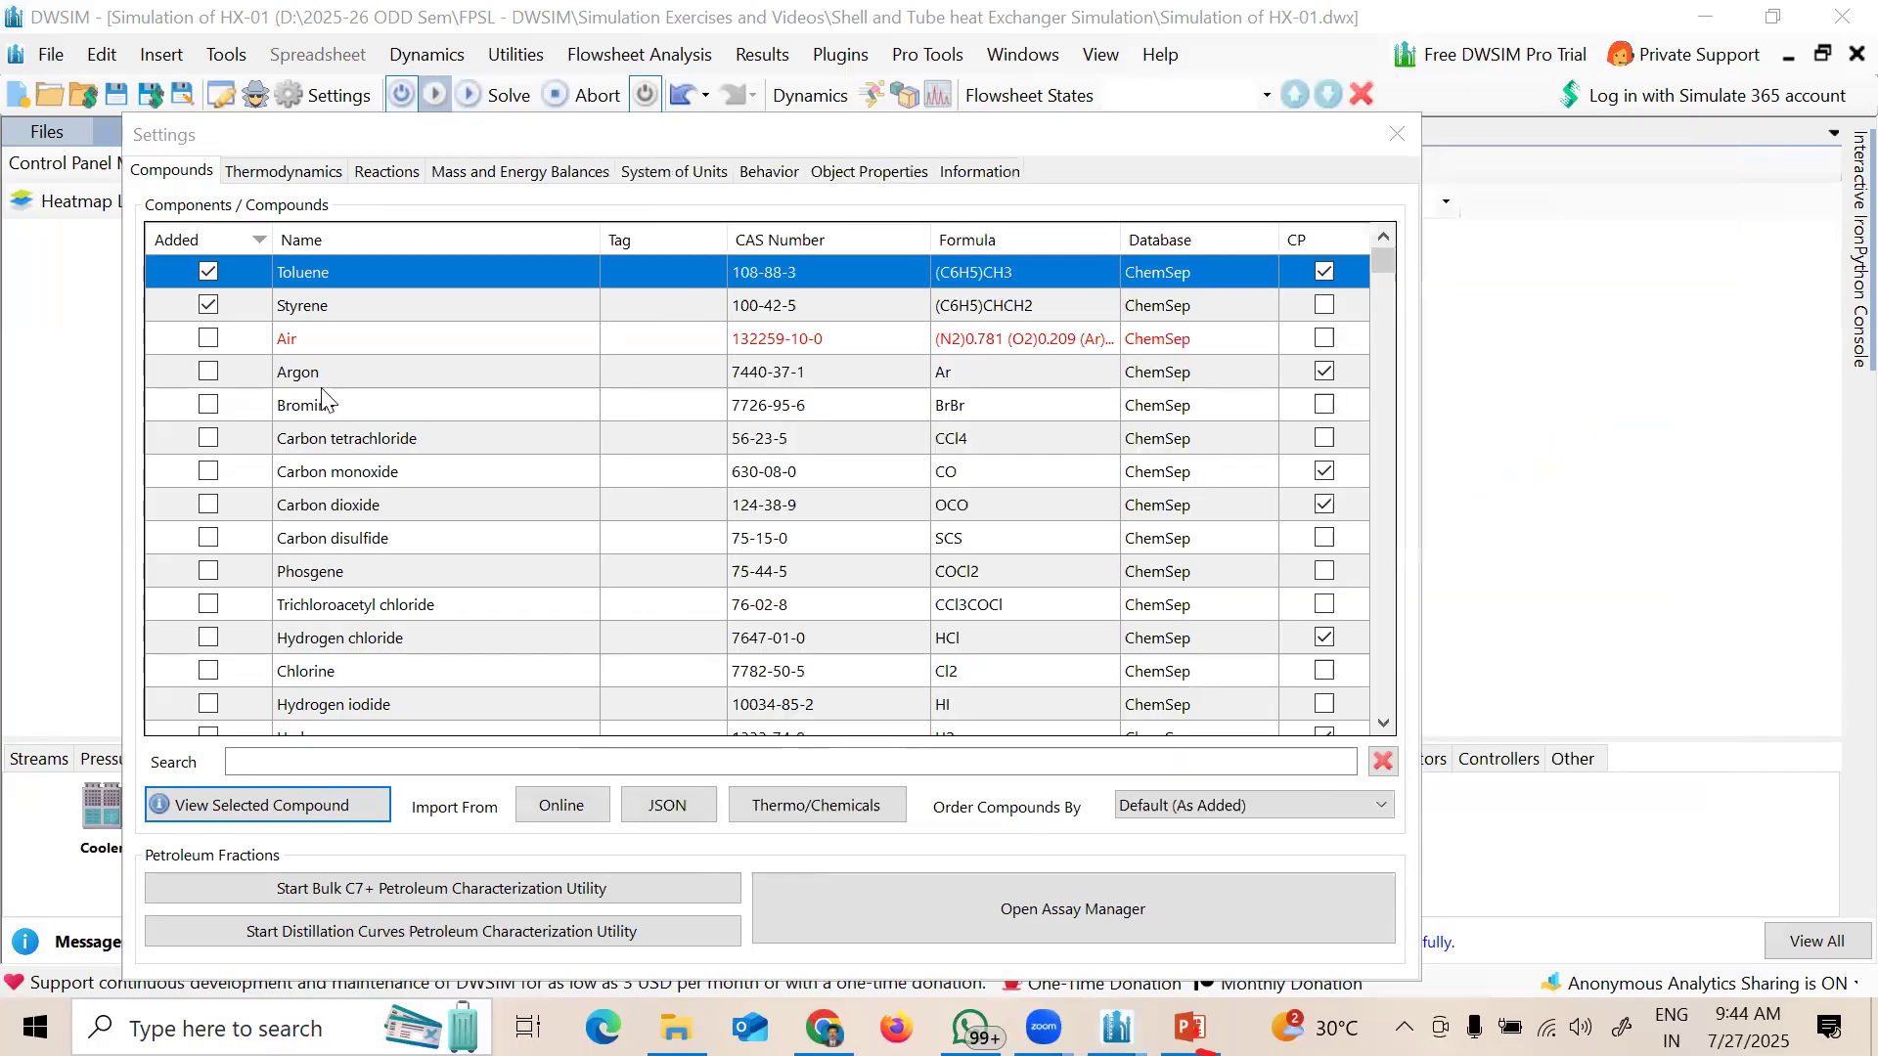
Step: Open Styrene's pure-compound properties and note its normal boiling point of 293.288 F
{"action": "left_click", "coordinate": [309, 311]}
{"action": "left_click", "coordinate": [281, 814]}
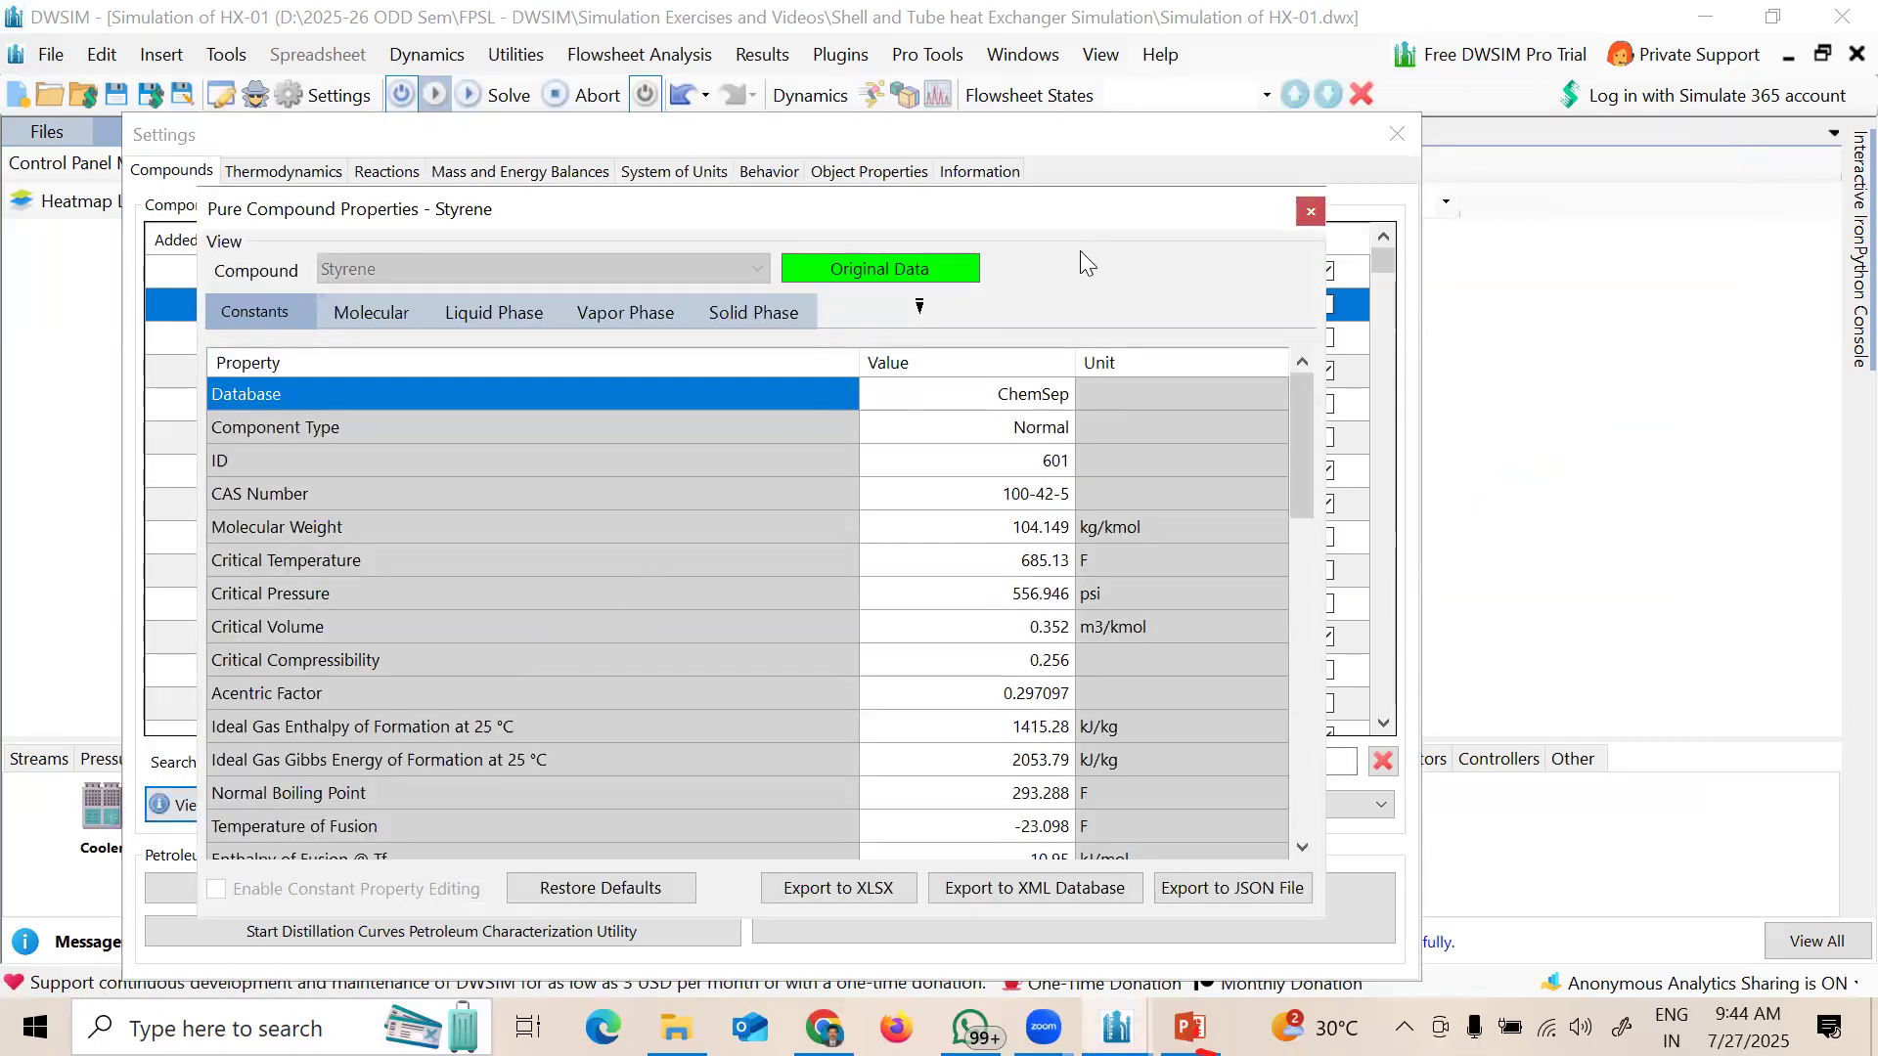
{"action": "left_click_drag", "start_coordinate": [1084, 207], "coordinate": [1514, 204]}
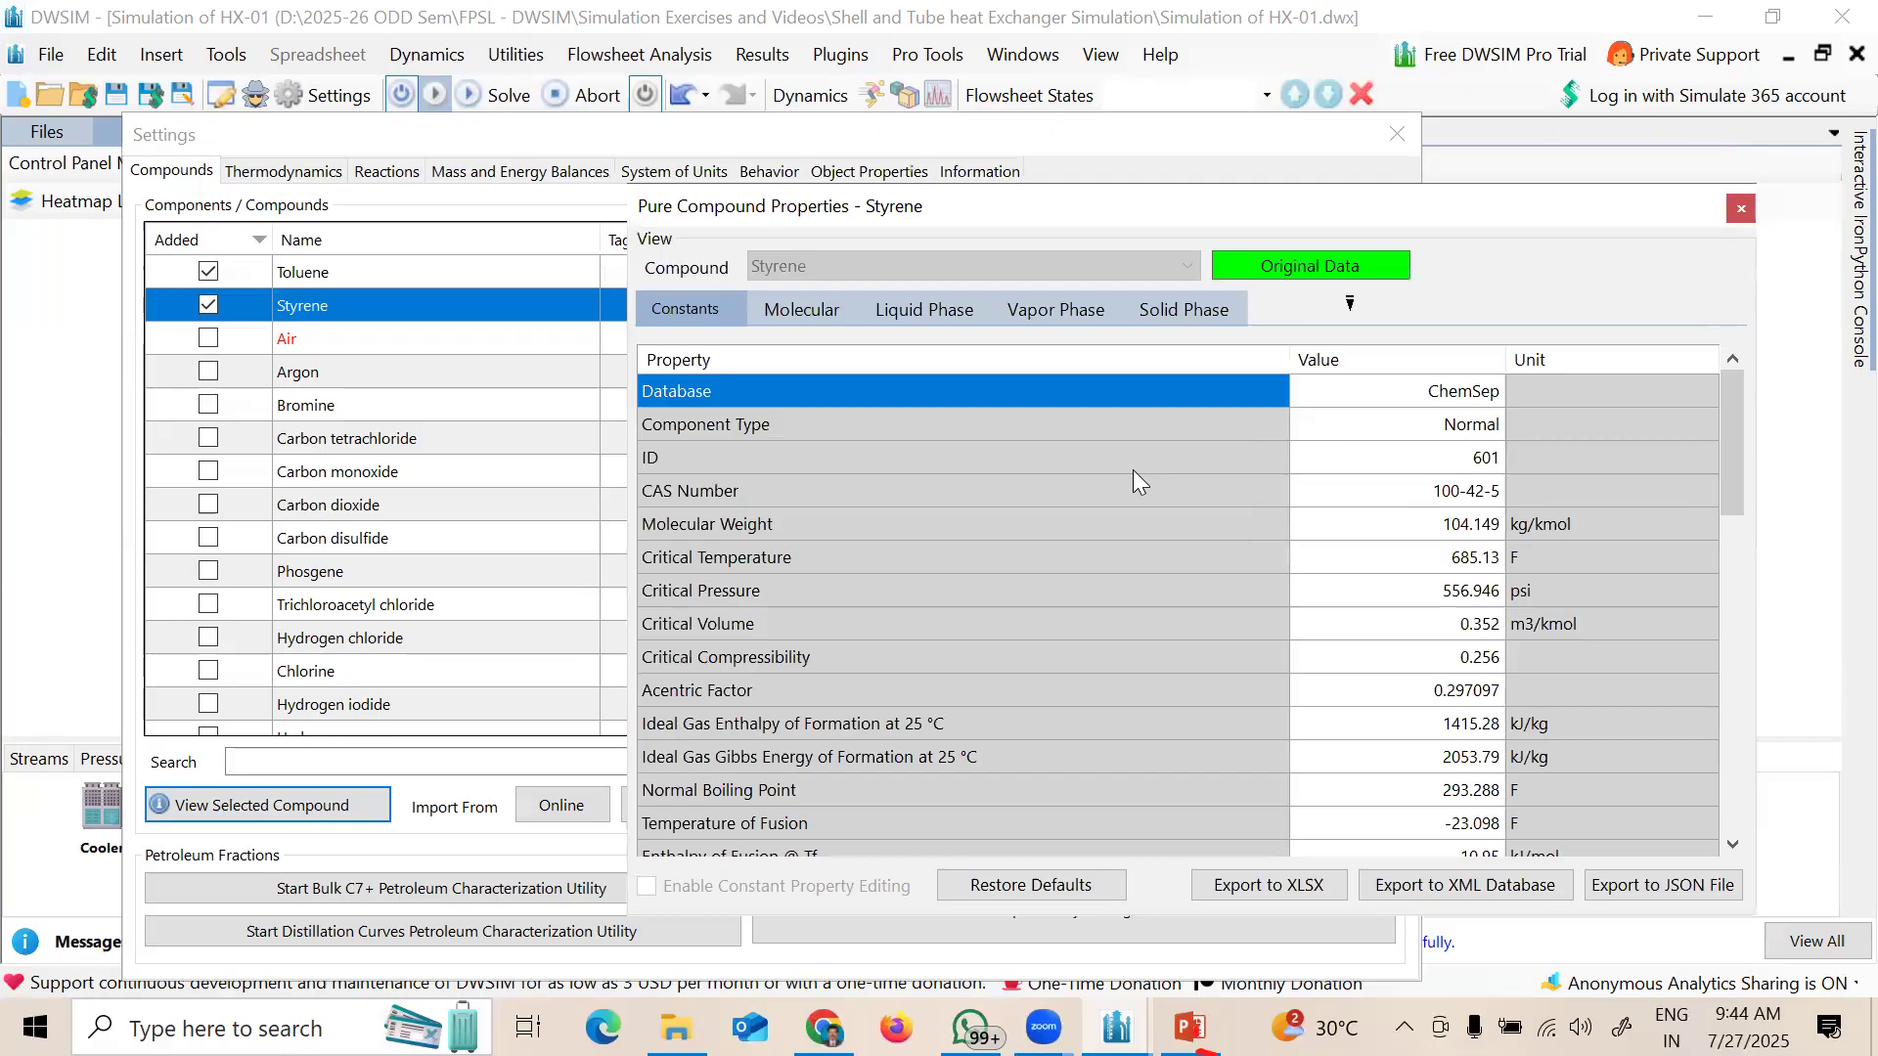
{"action": "left_click", "coordinate": [1424, 802]}
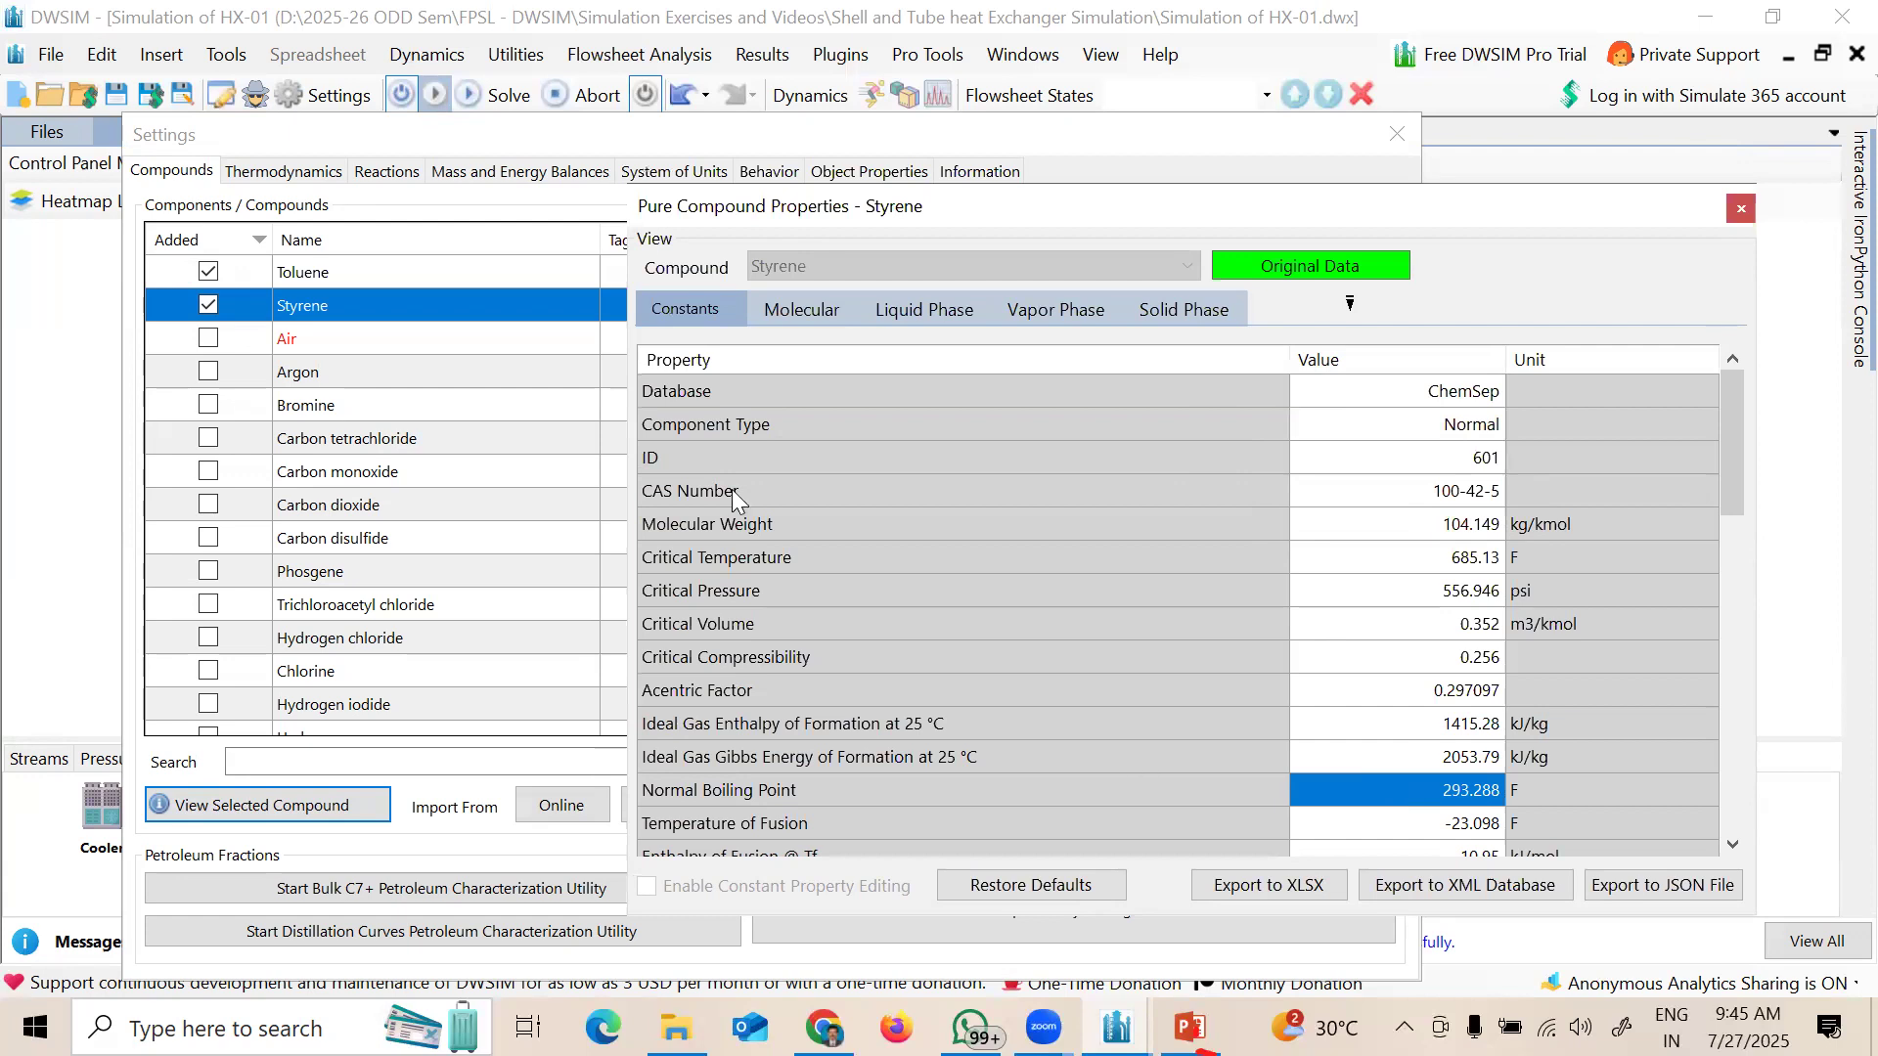
Step: Open Toluene's properties beside Styrene's and compare their normal boiling points
{"action": "left_click", "coordinate": [393, 274]}
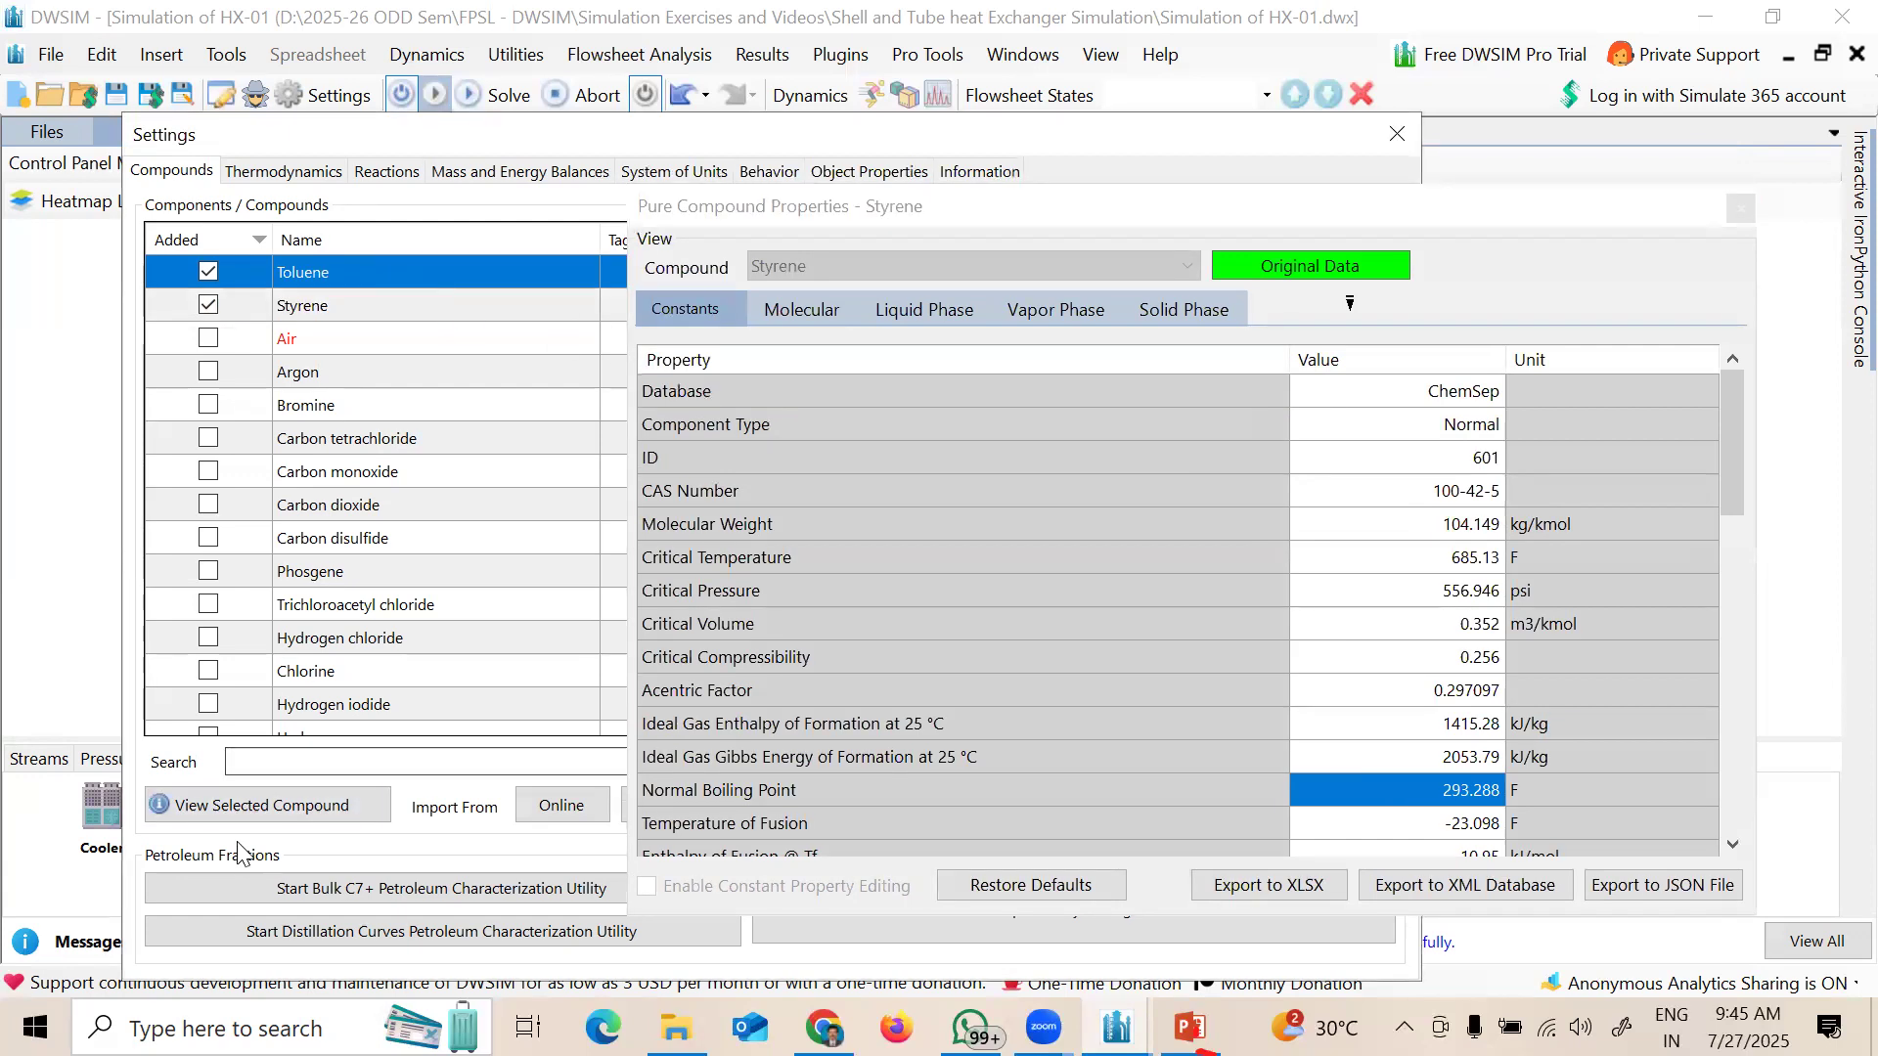
{"action": "left_click", "coordinate": [256, 816]}
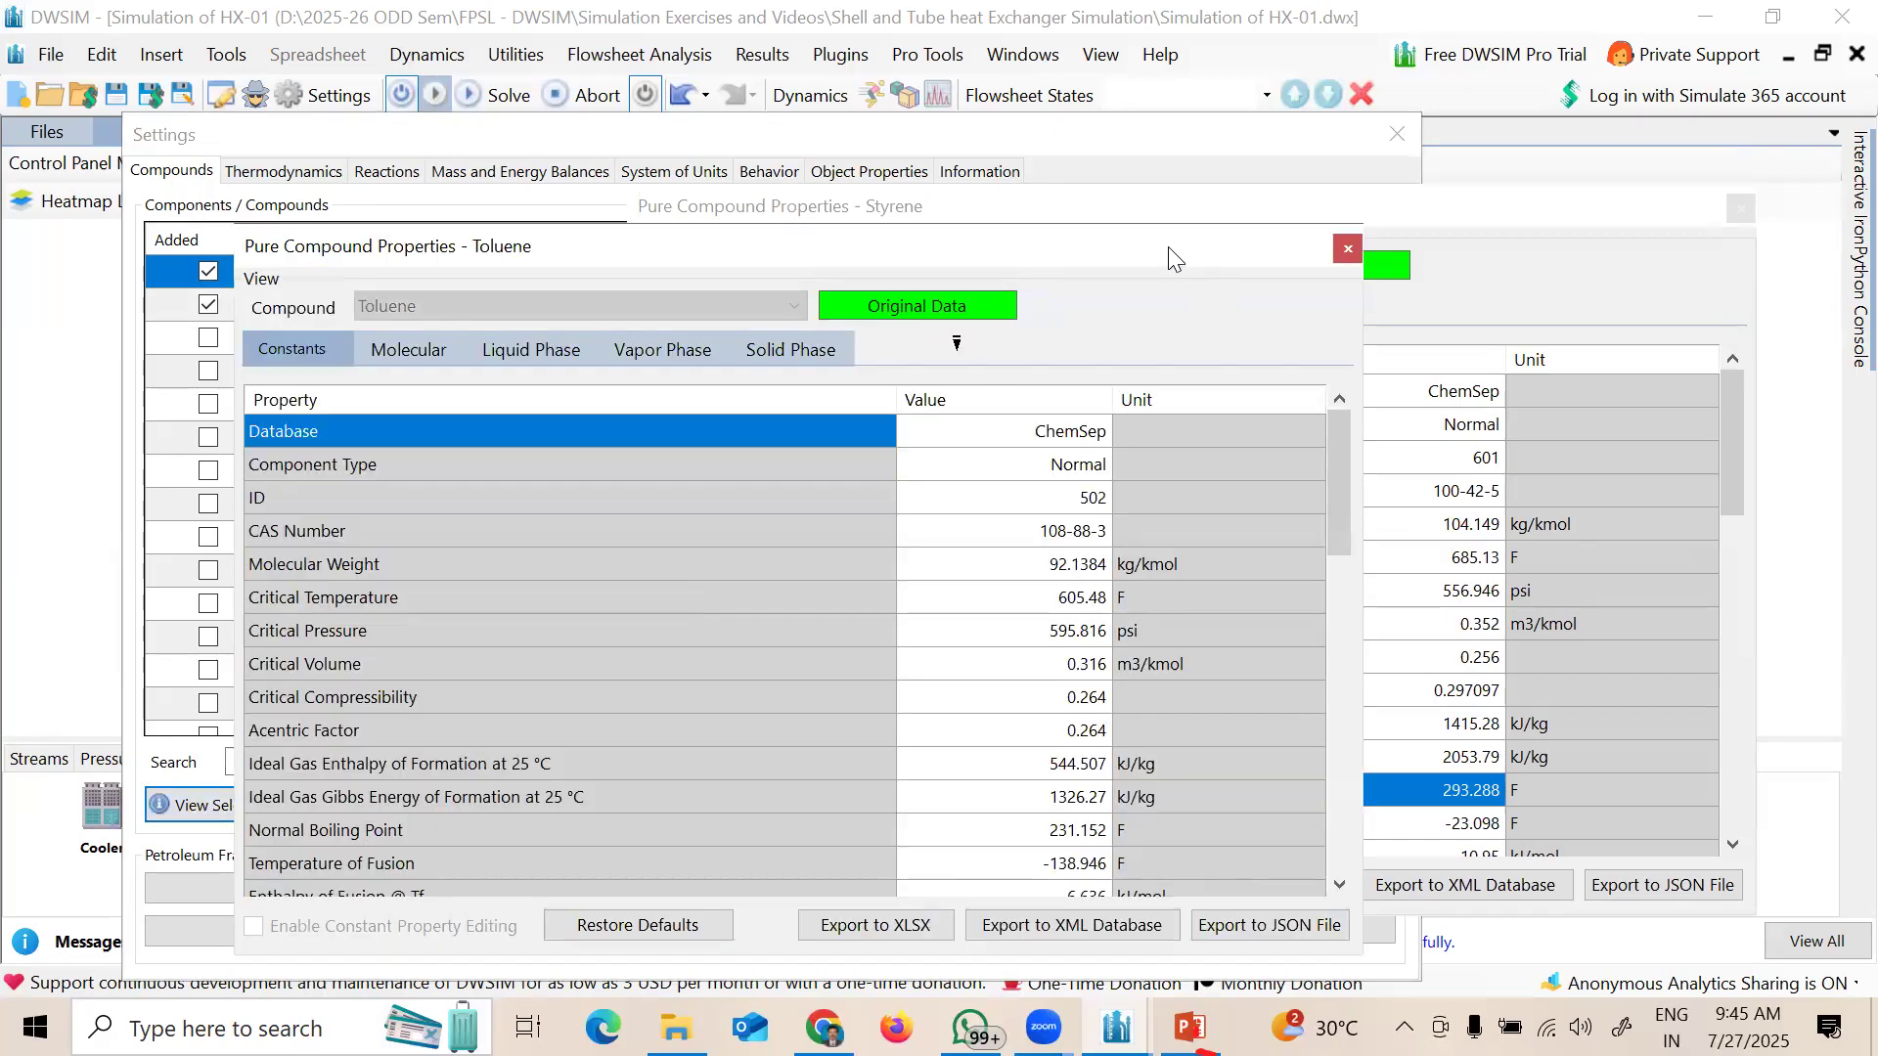
{"action": "left_click_drag", "start_coordinate": [1168, 246], "coordinate": [1019, 121]}
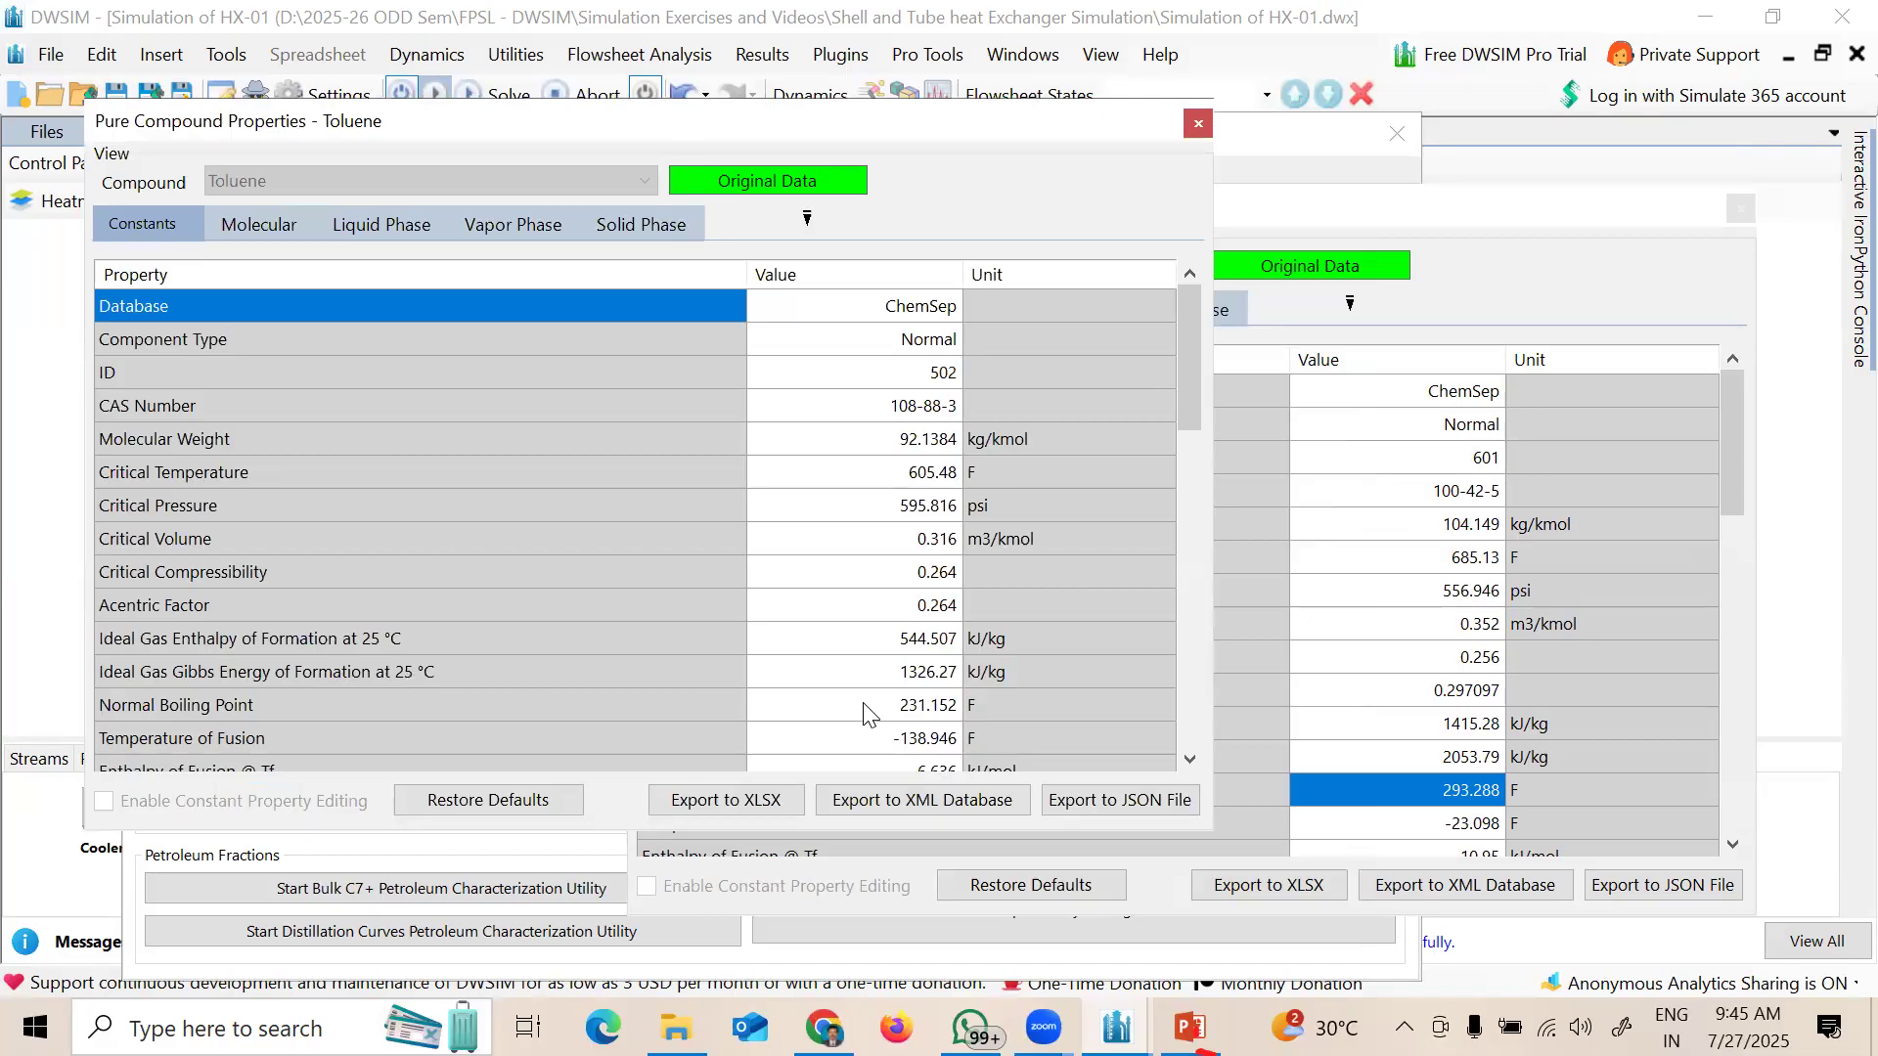
{"action": "left_click", "coordinate": [851, 707]}
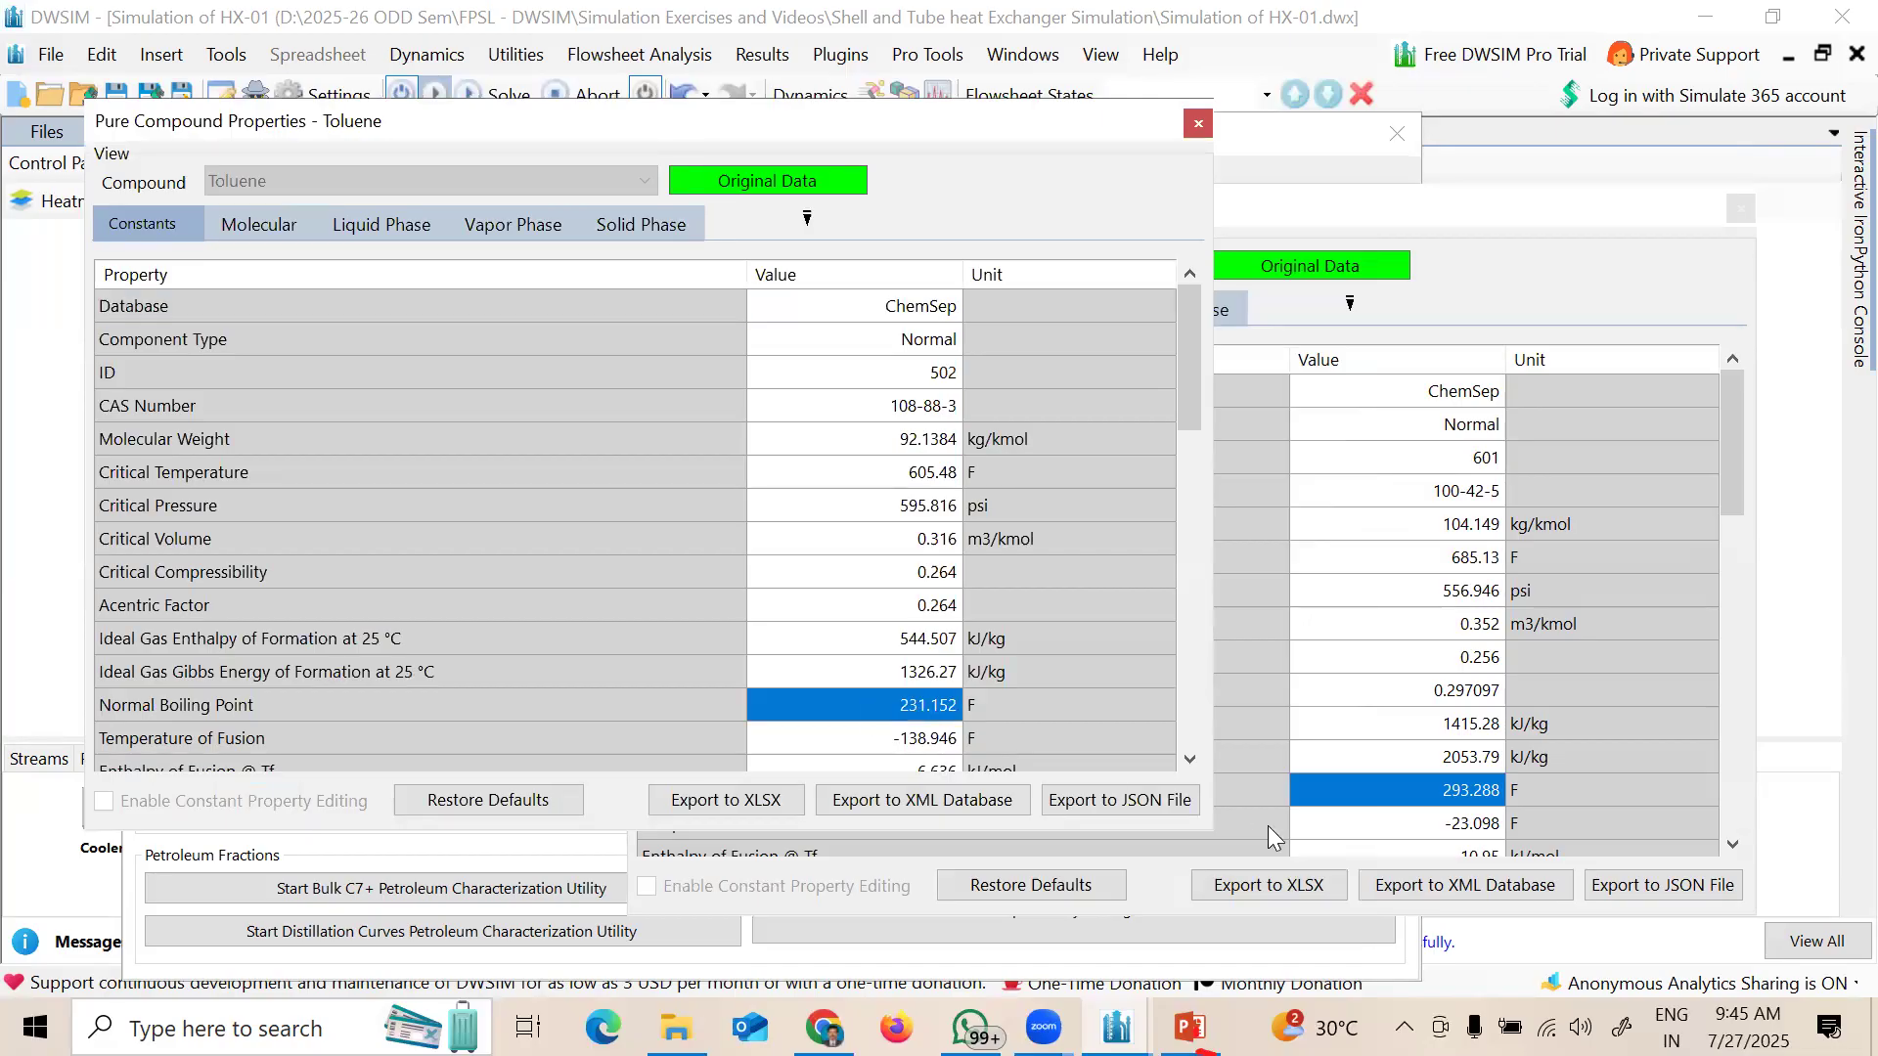
Step: Rearrange the Styrene and Toluene property windows, then close both
{"action": "left_click", "coordinate": [1513, 209]}
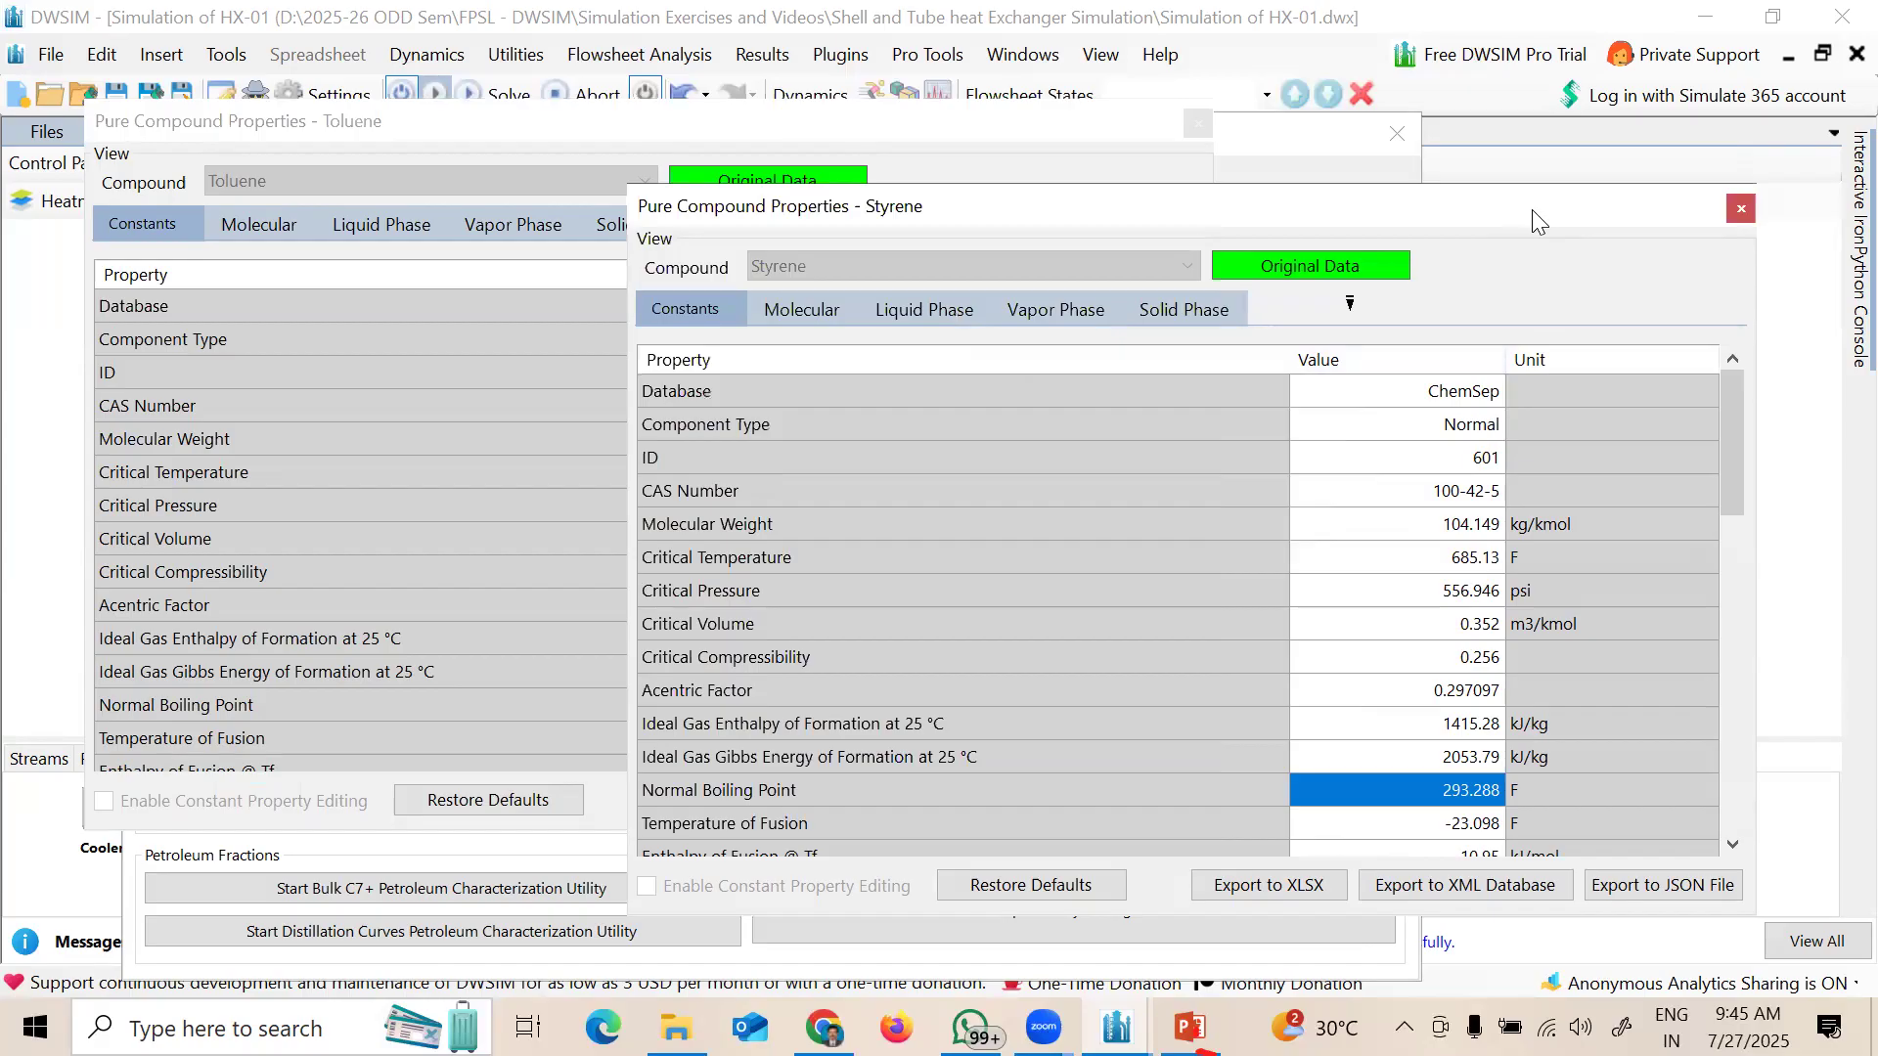
{"action": "left_click_drag", "start_coordinate": [1532, 209], "coordinate": [1512, 128]}
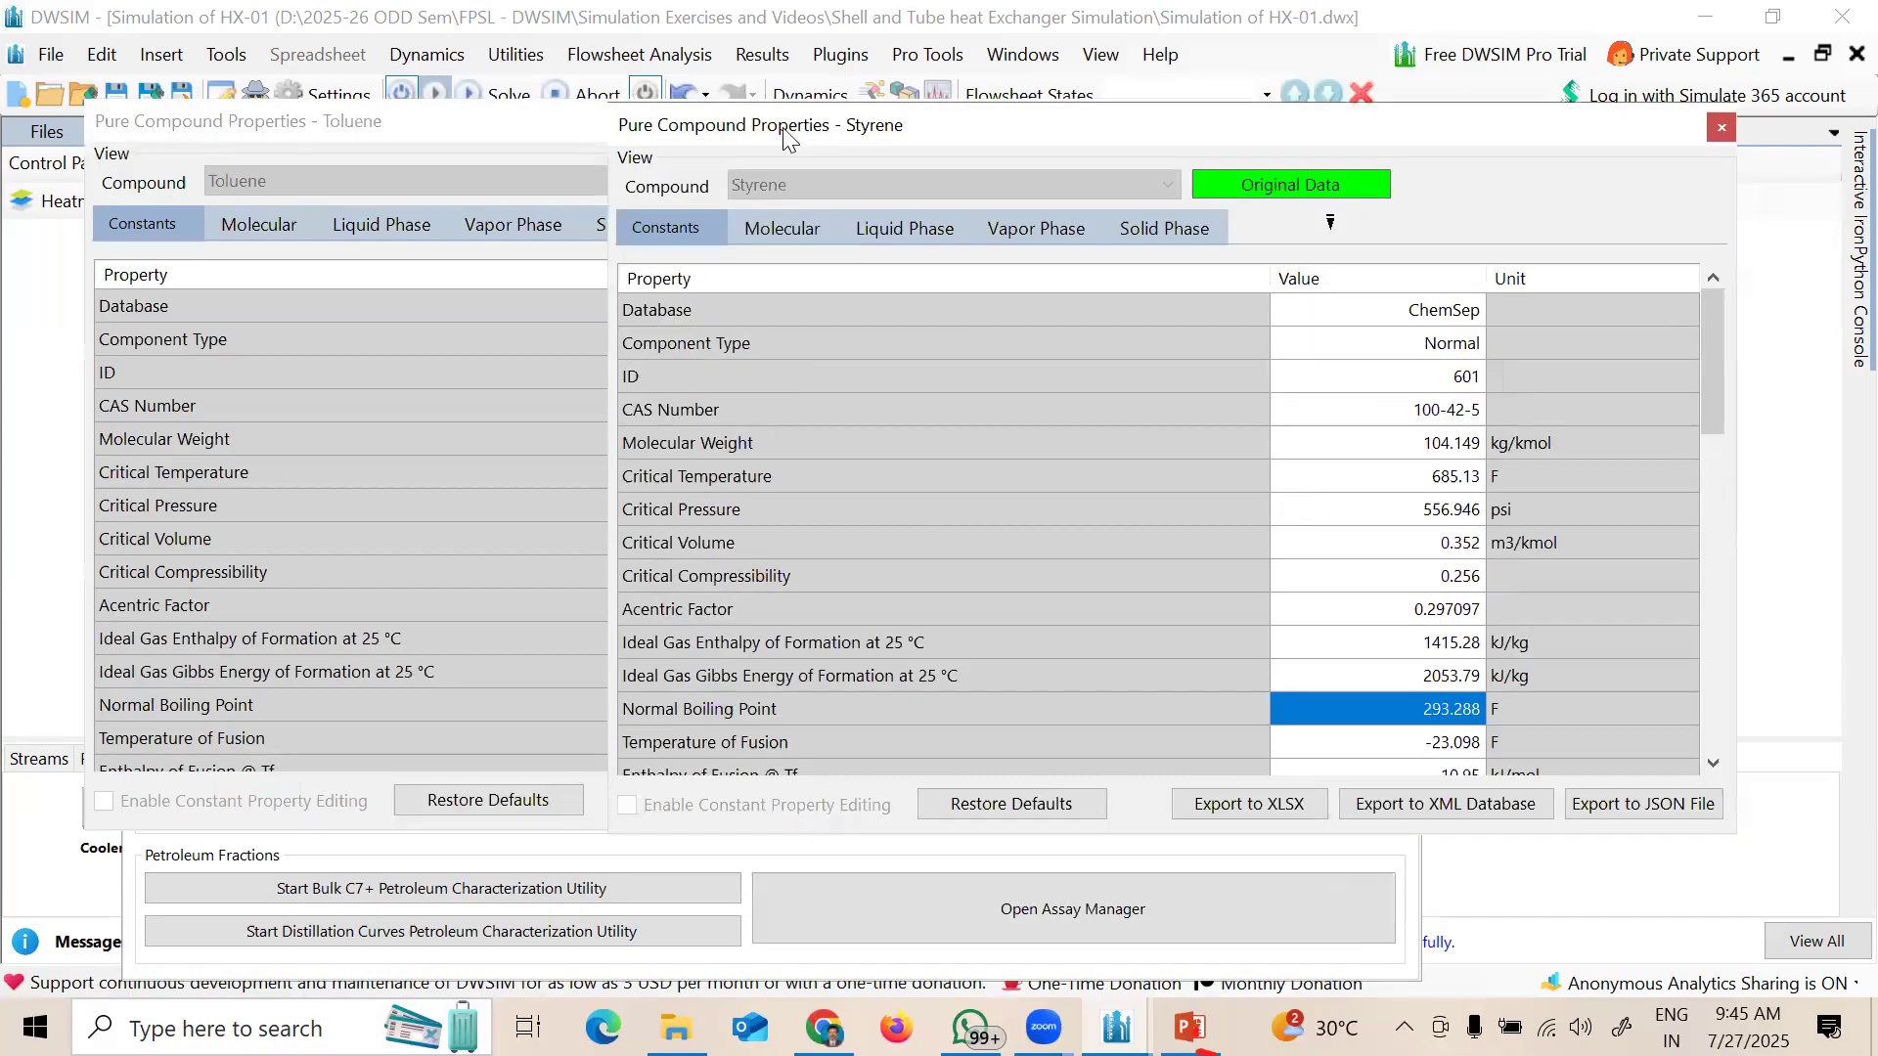
{"action": "left_click", "coordinate": [387, 162]}
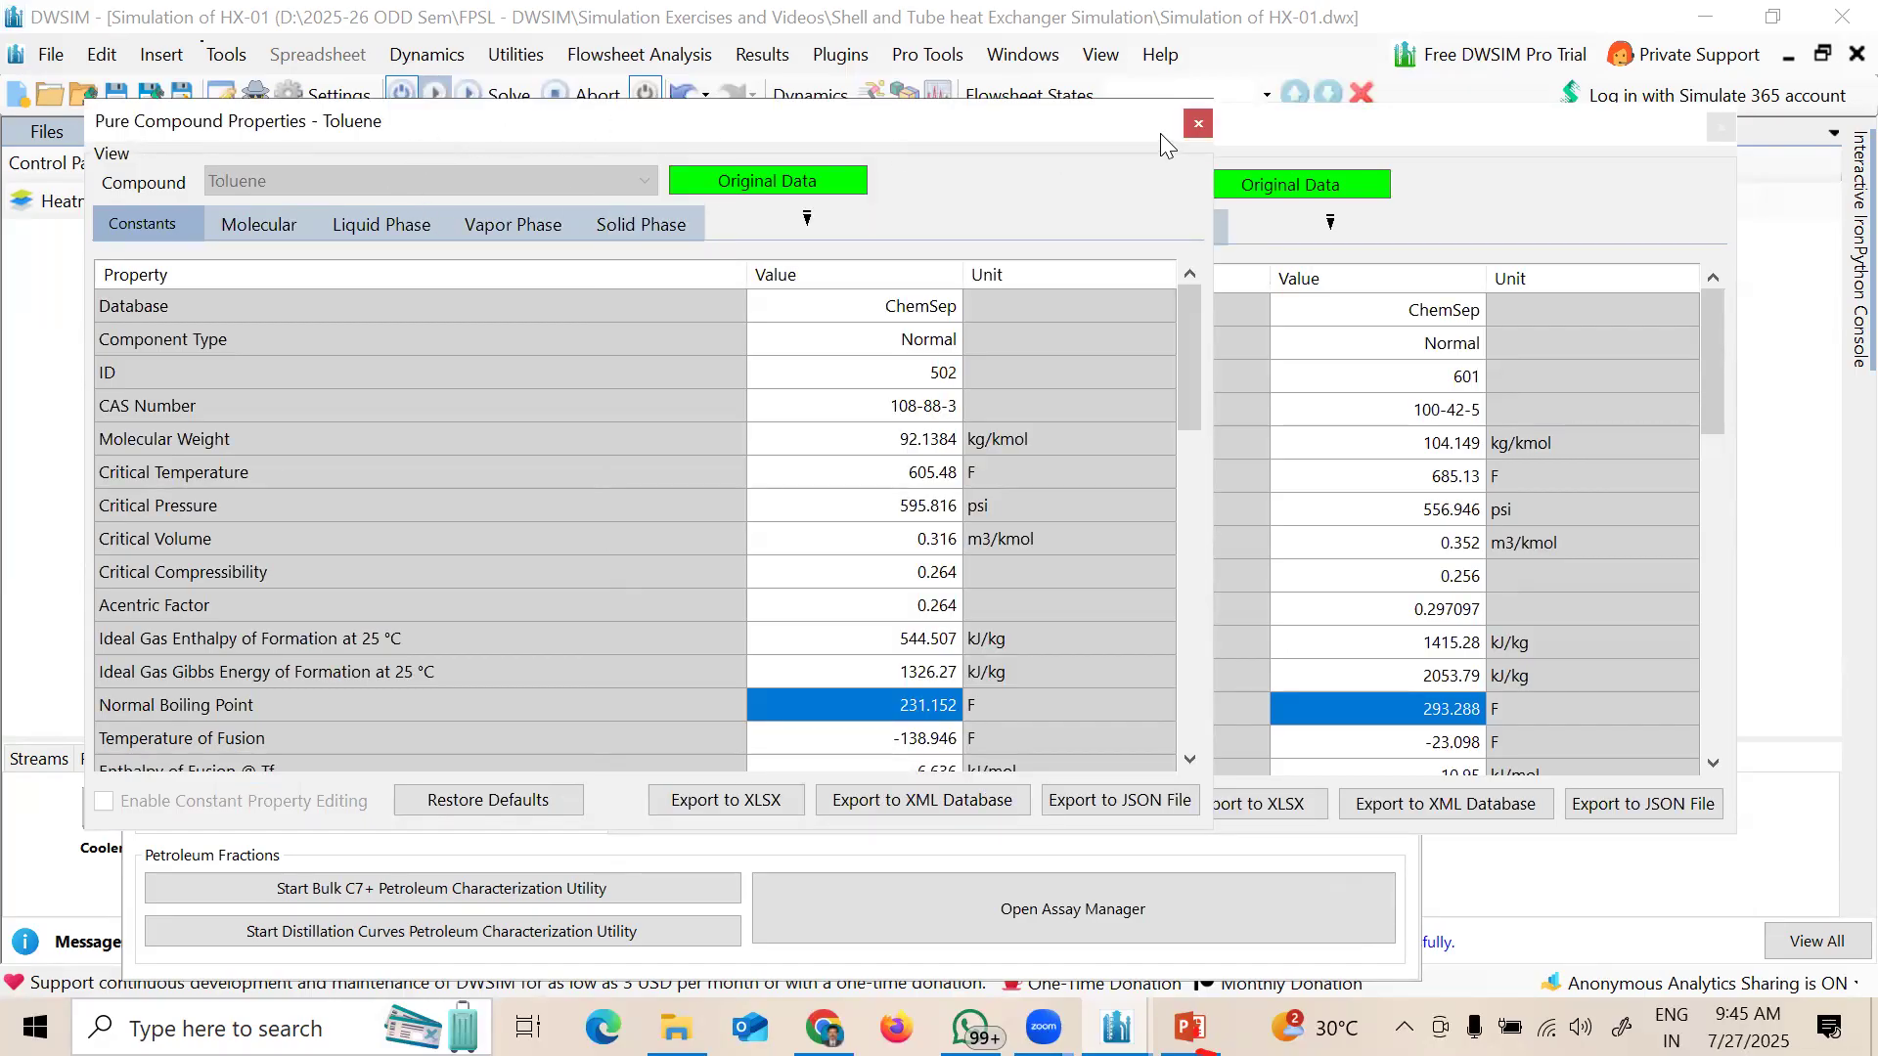
{"action": "left_click", "coordinate": [1199, 125]}
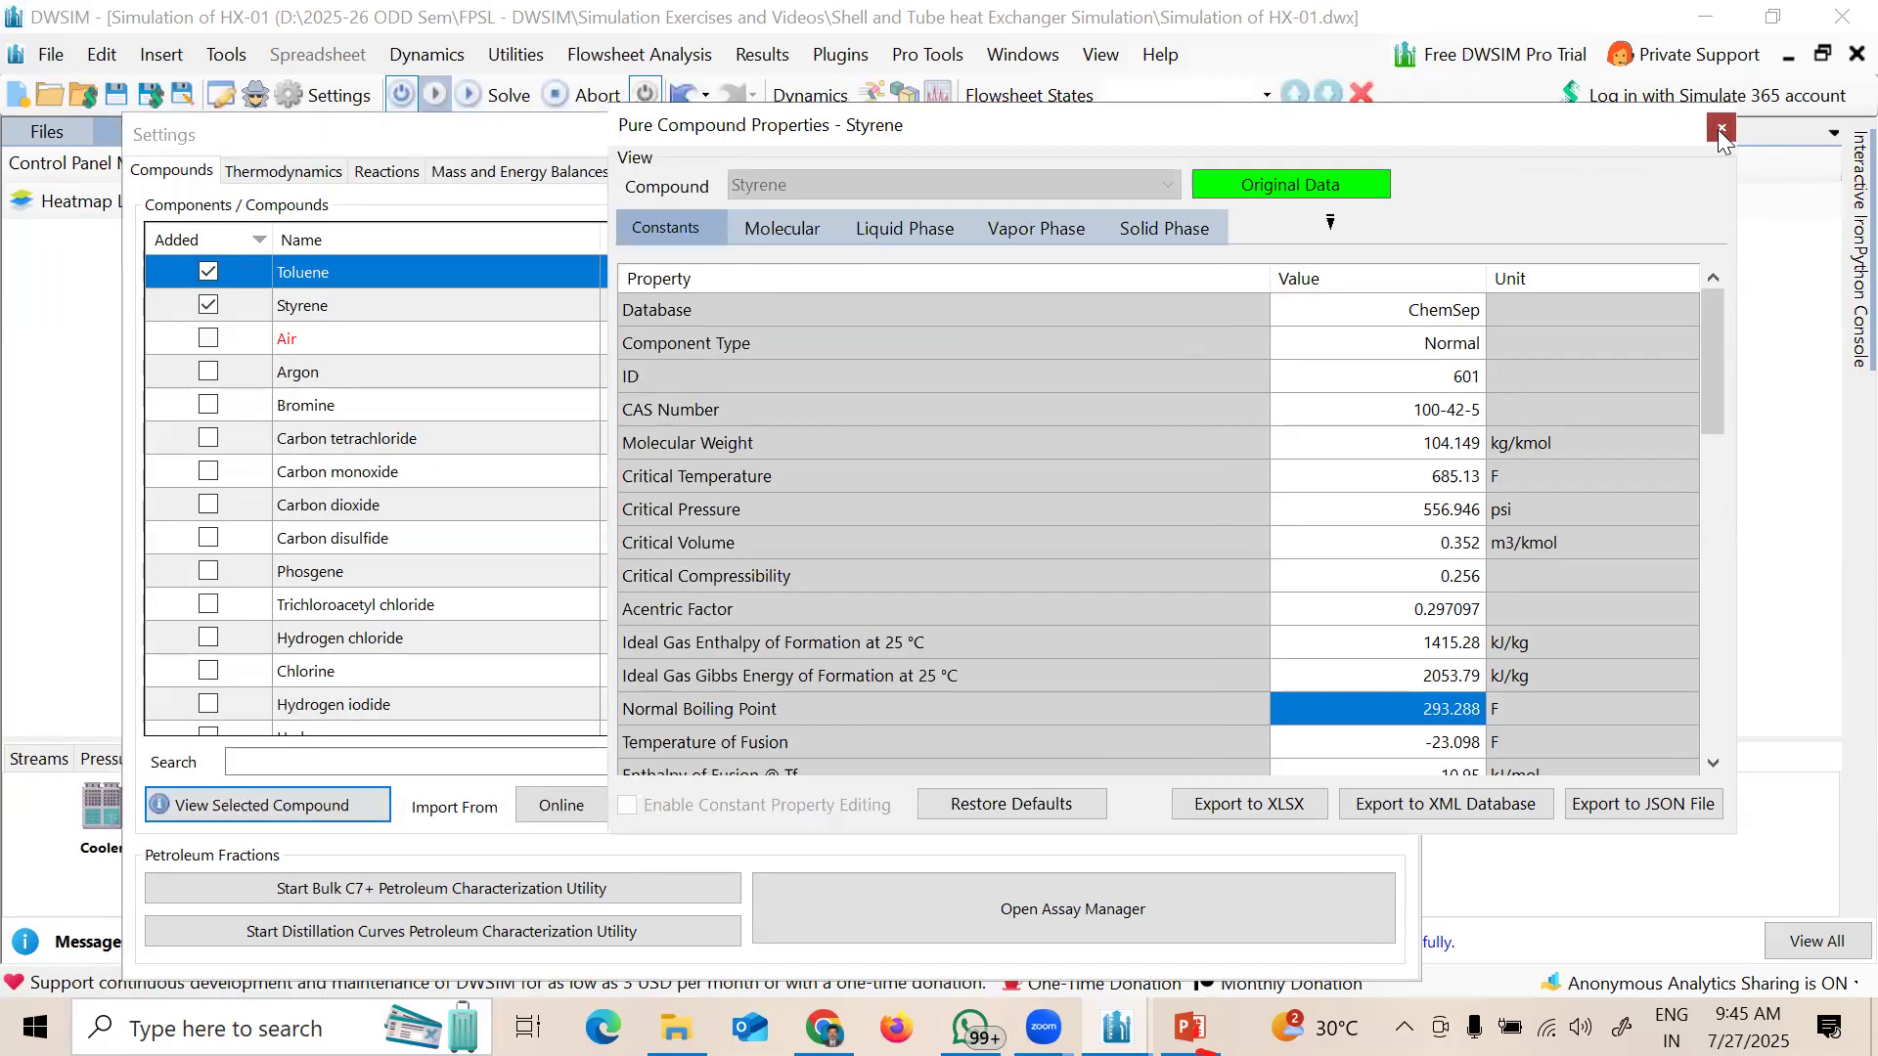
{"action": "left_click", "coordinate": [1719, 128]}
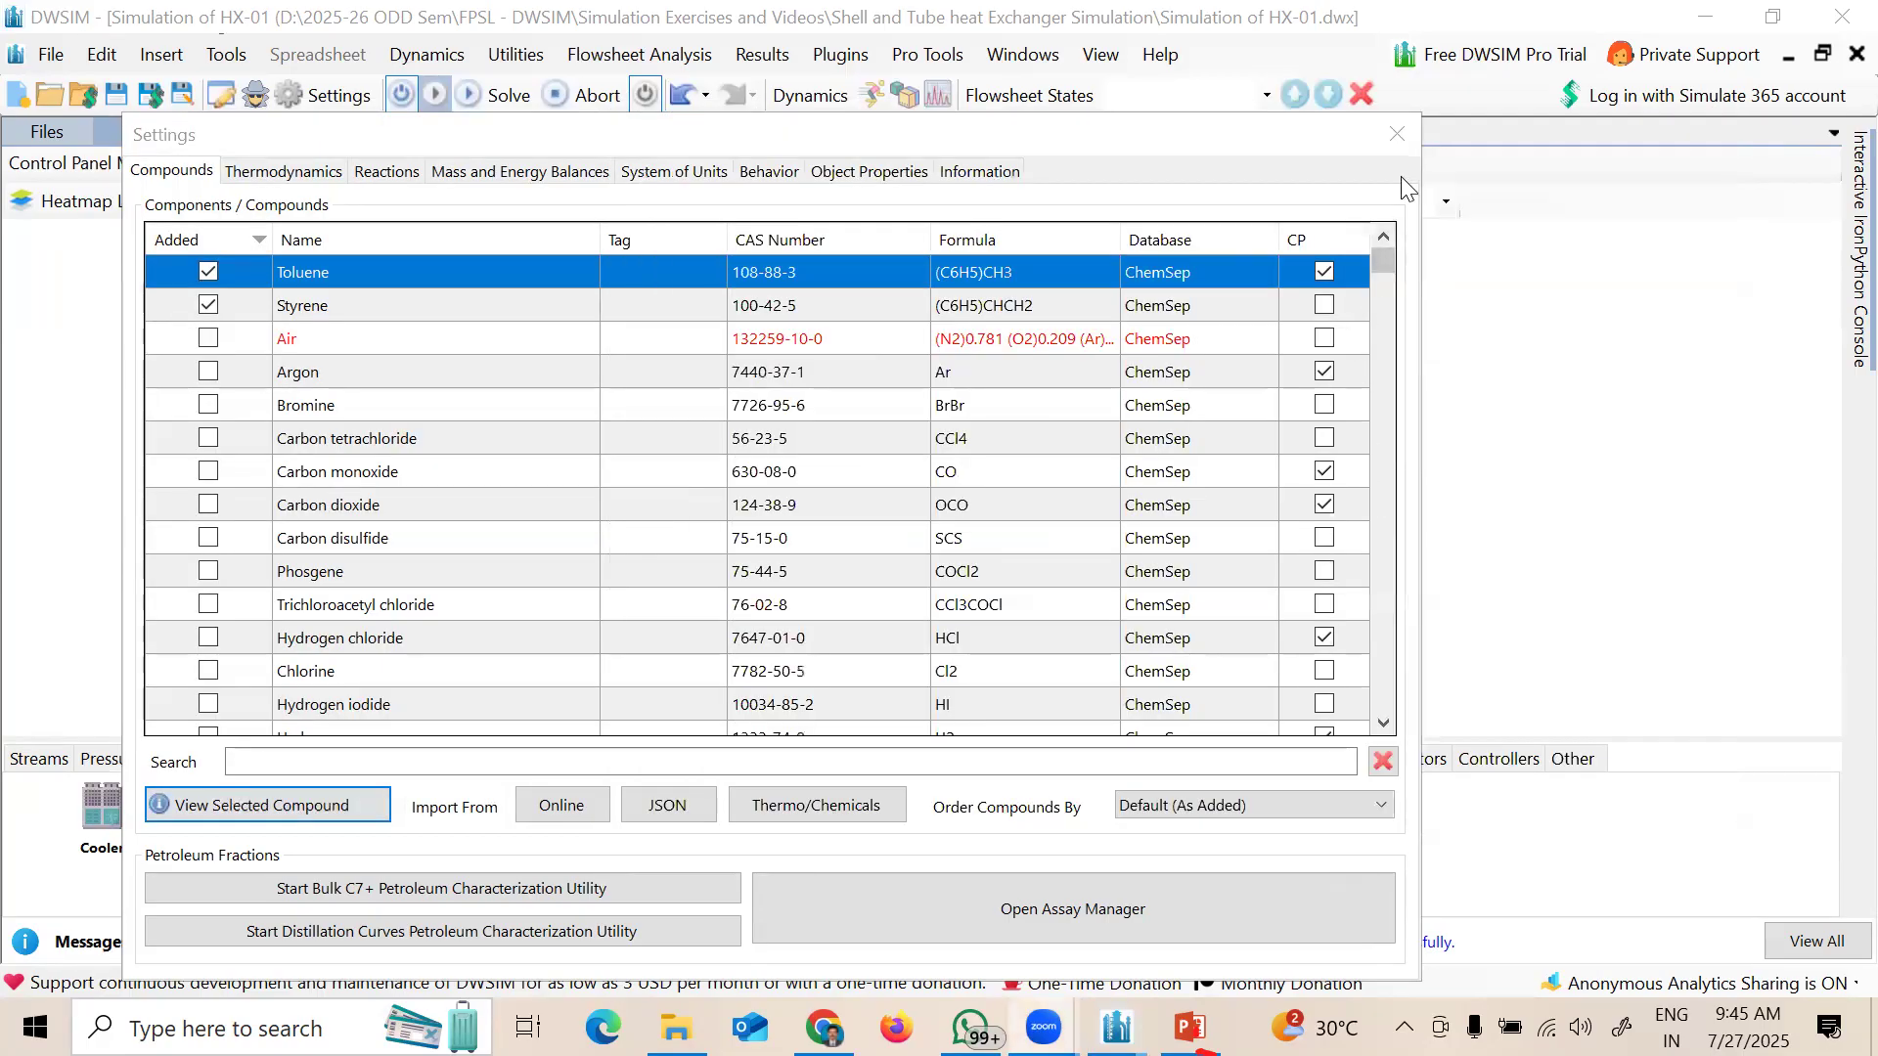
Step: Close the simulation settings and clear the selection on the flowsheet
{"action": "left_click", "coordinate": [1397, 133]}
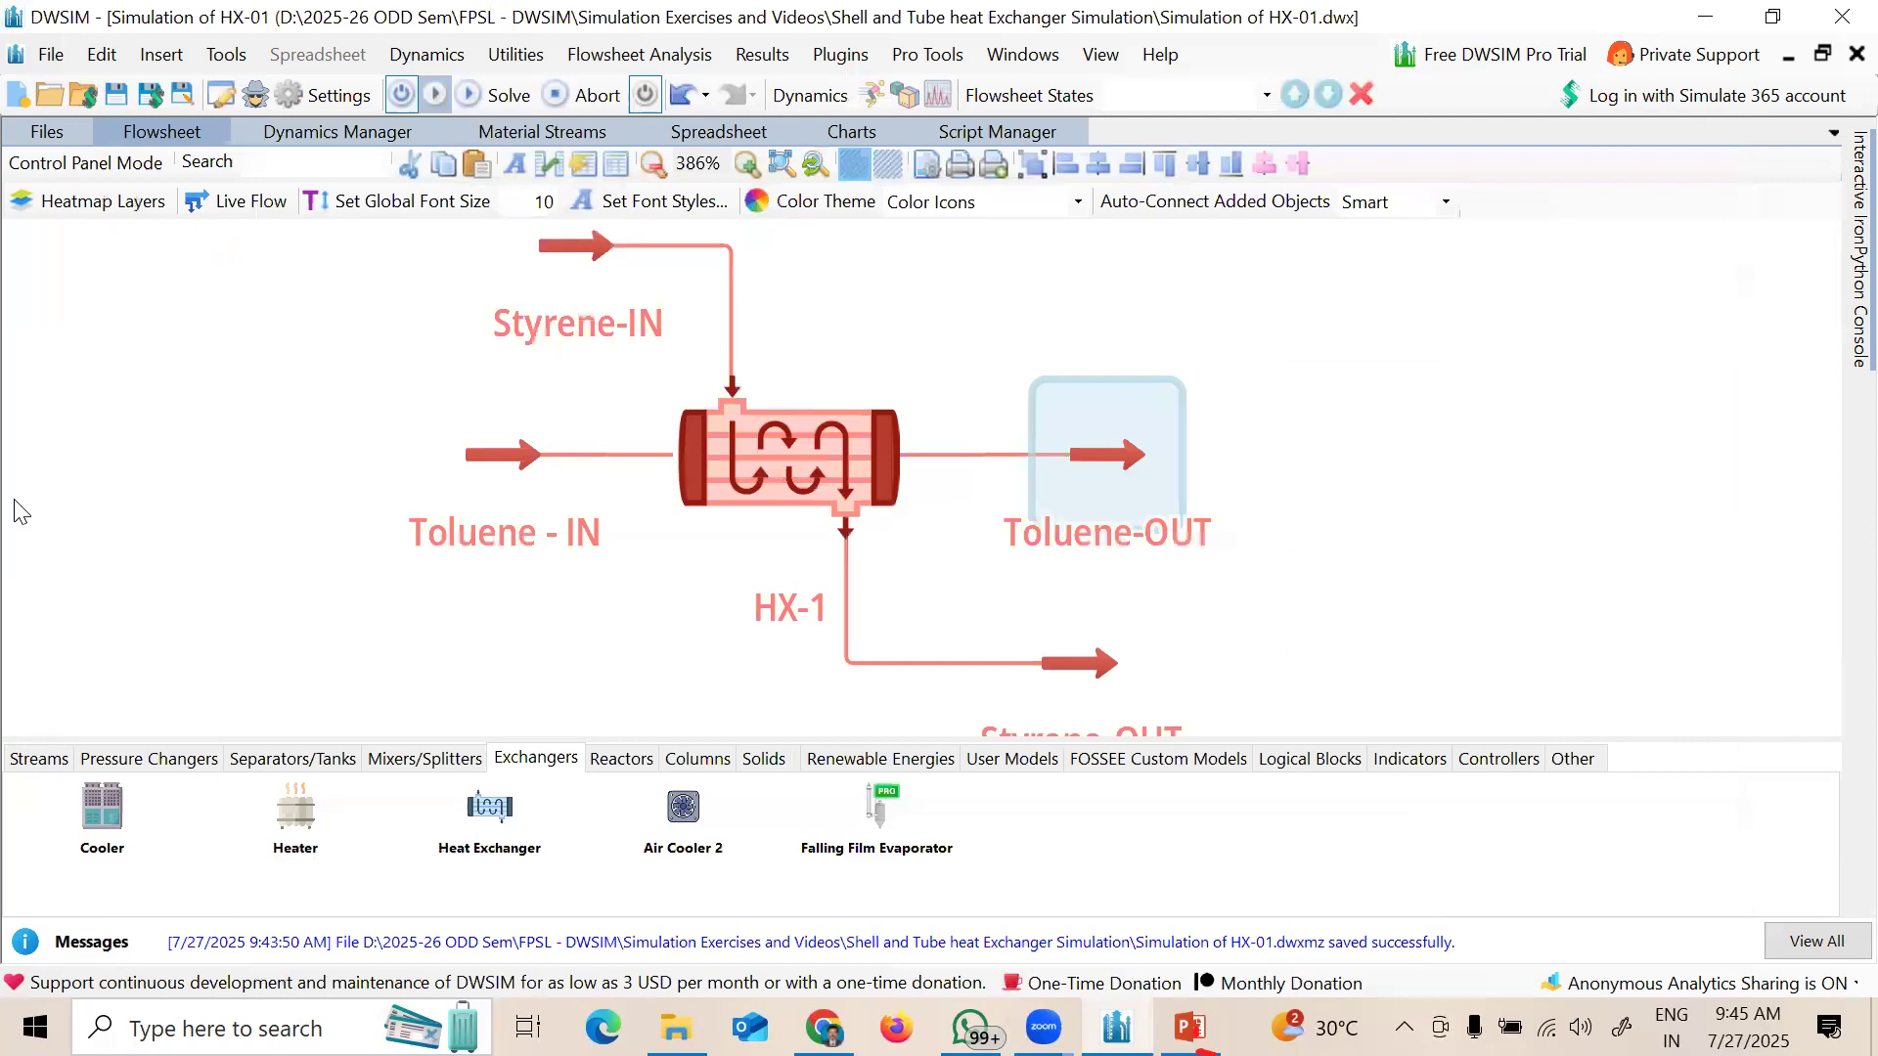
{"action": "left_click", "coordinate": [98, 412]}
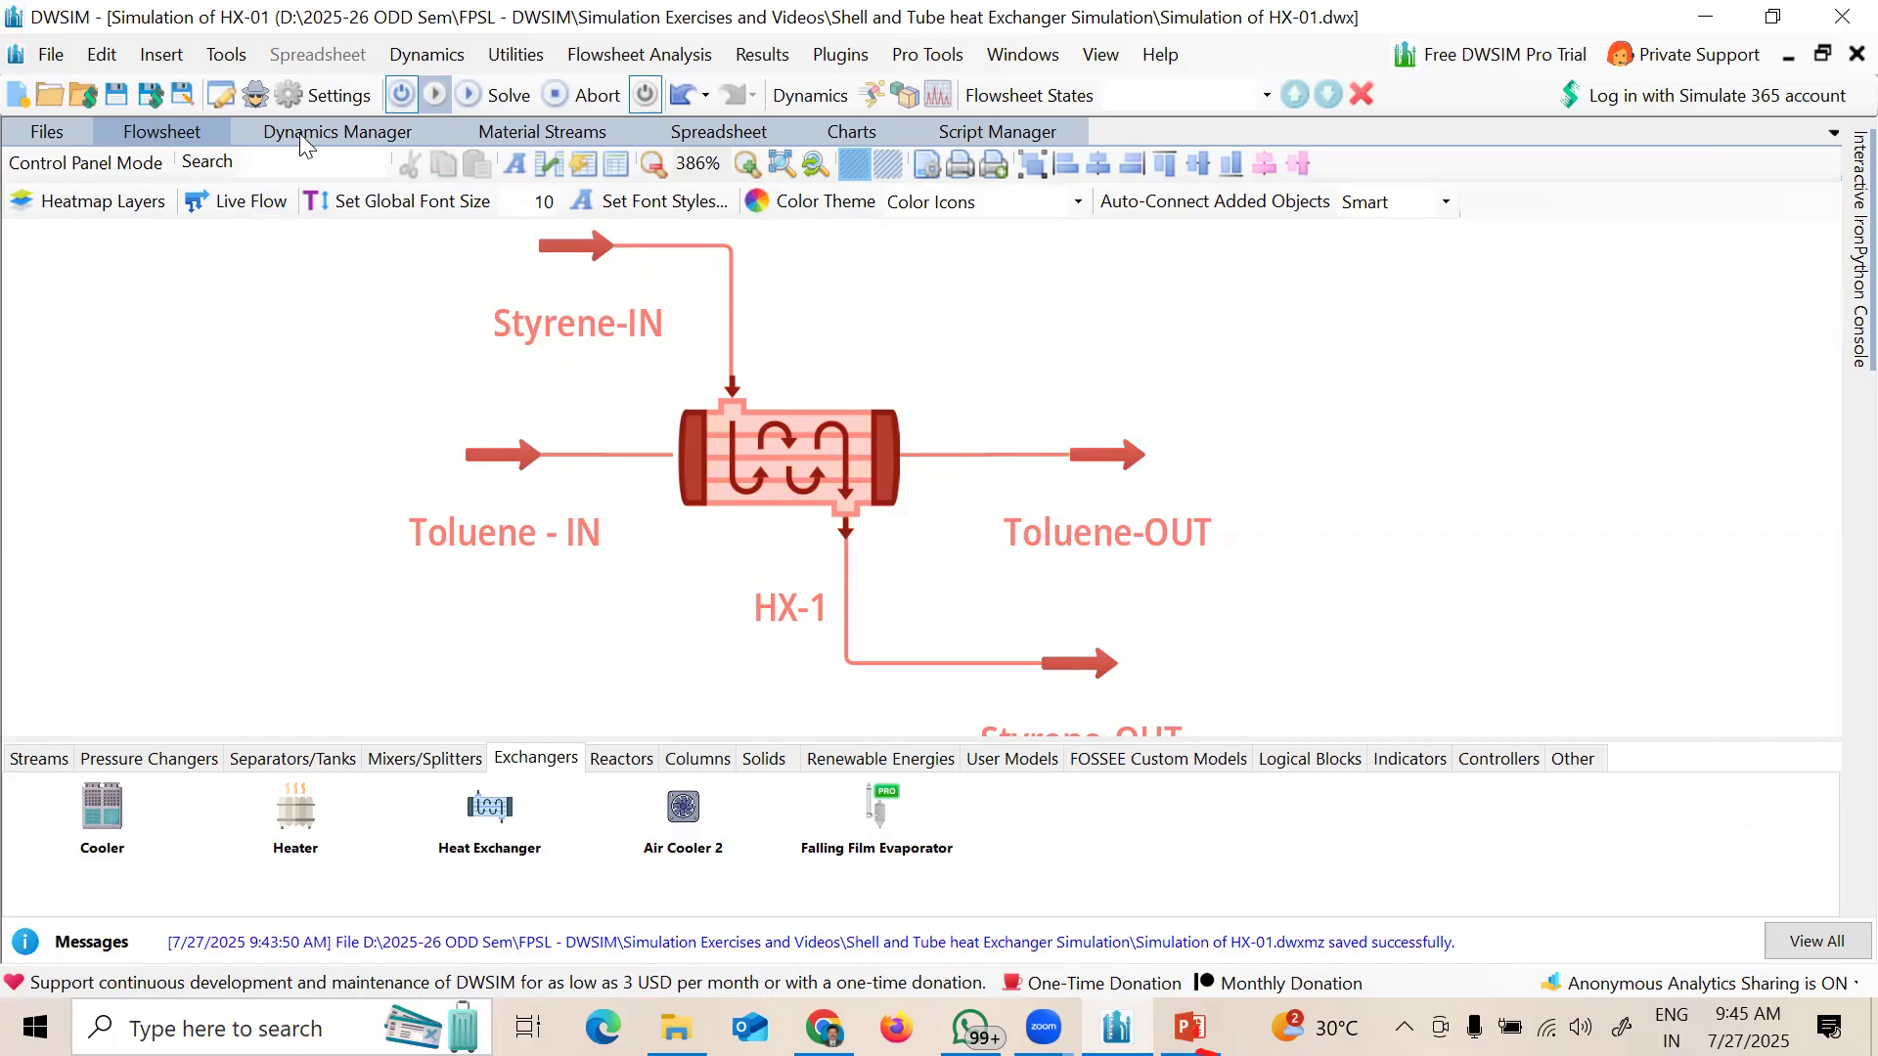
{"action": "left_click", "coordinate": [249, 133]}
{"action": "left_click", "coordinate": [161, 137]}
Step: Pan the HX-1 diagram left and zoom out to 326%, checking the Material Streams grid
{"action": "left_click_drag", "start_coordinate": [469, 420], "coordinate": [164, 420]}
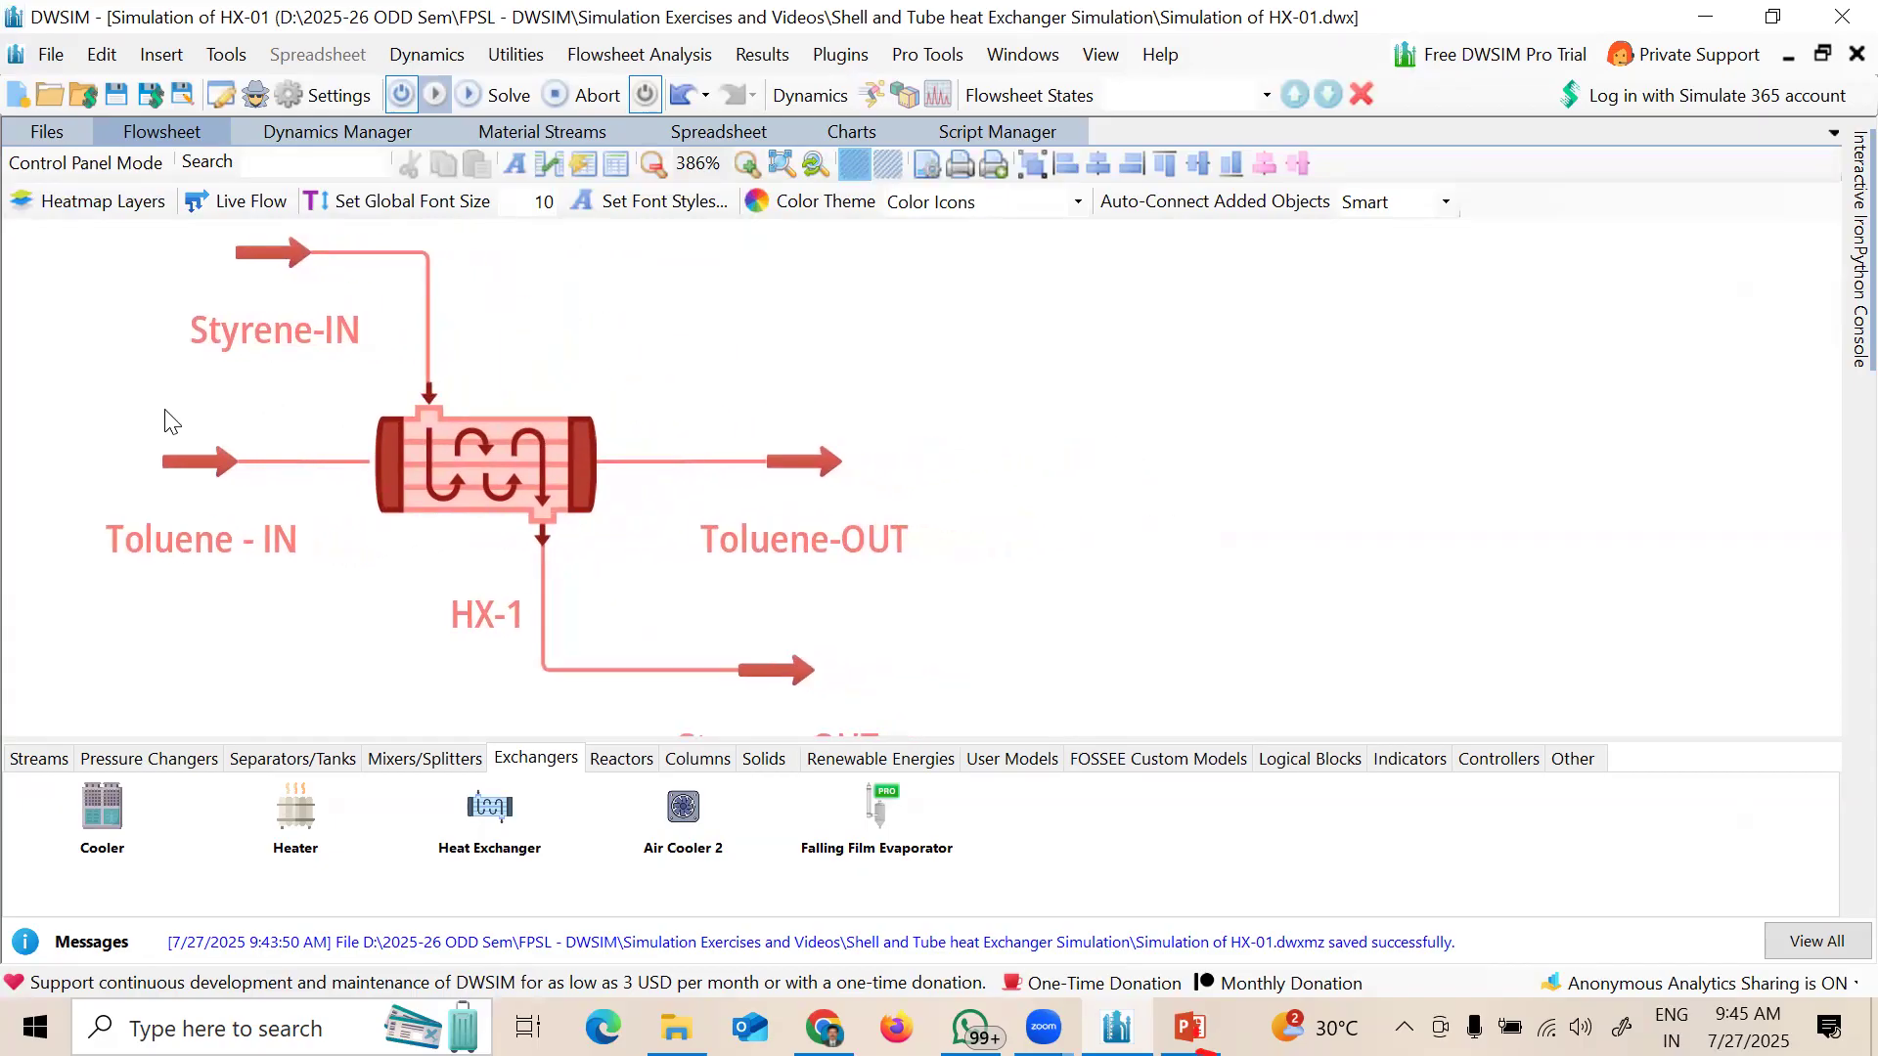
{"action": "scroll", "coordinate": [164, 421], "scroll_direction": "down", "scroll_amount": 2}
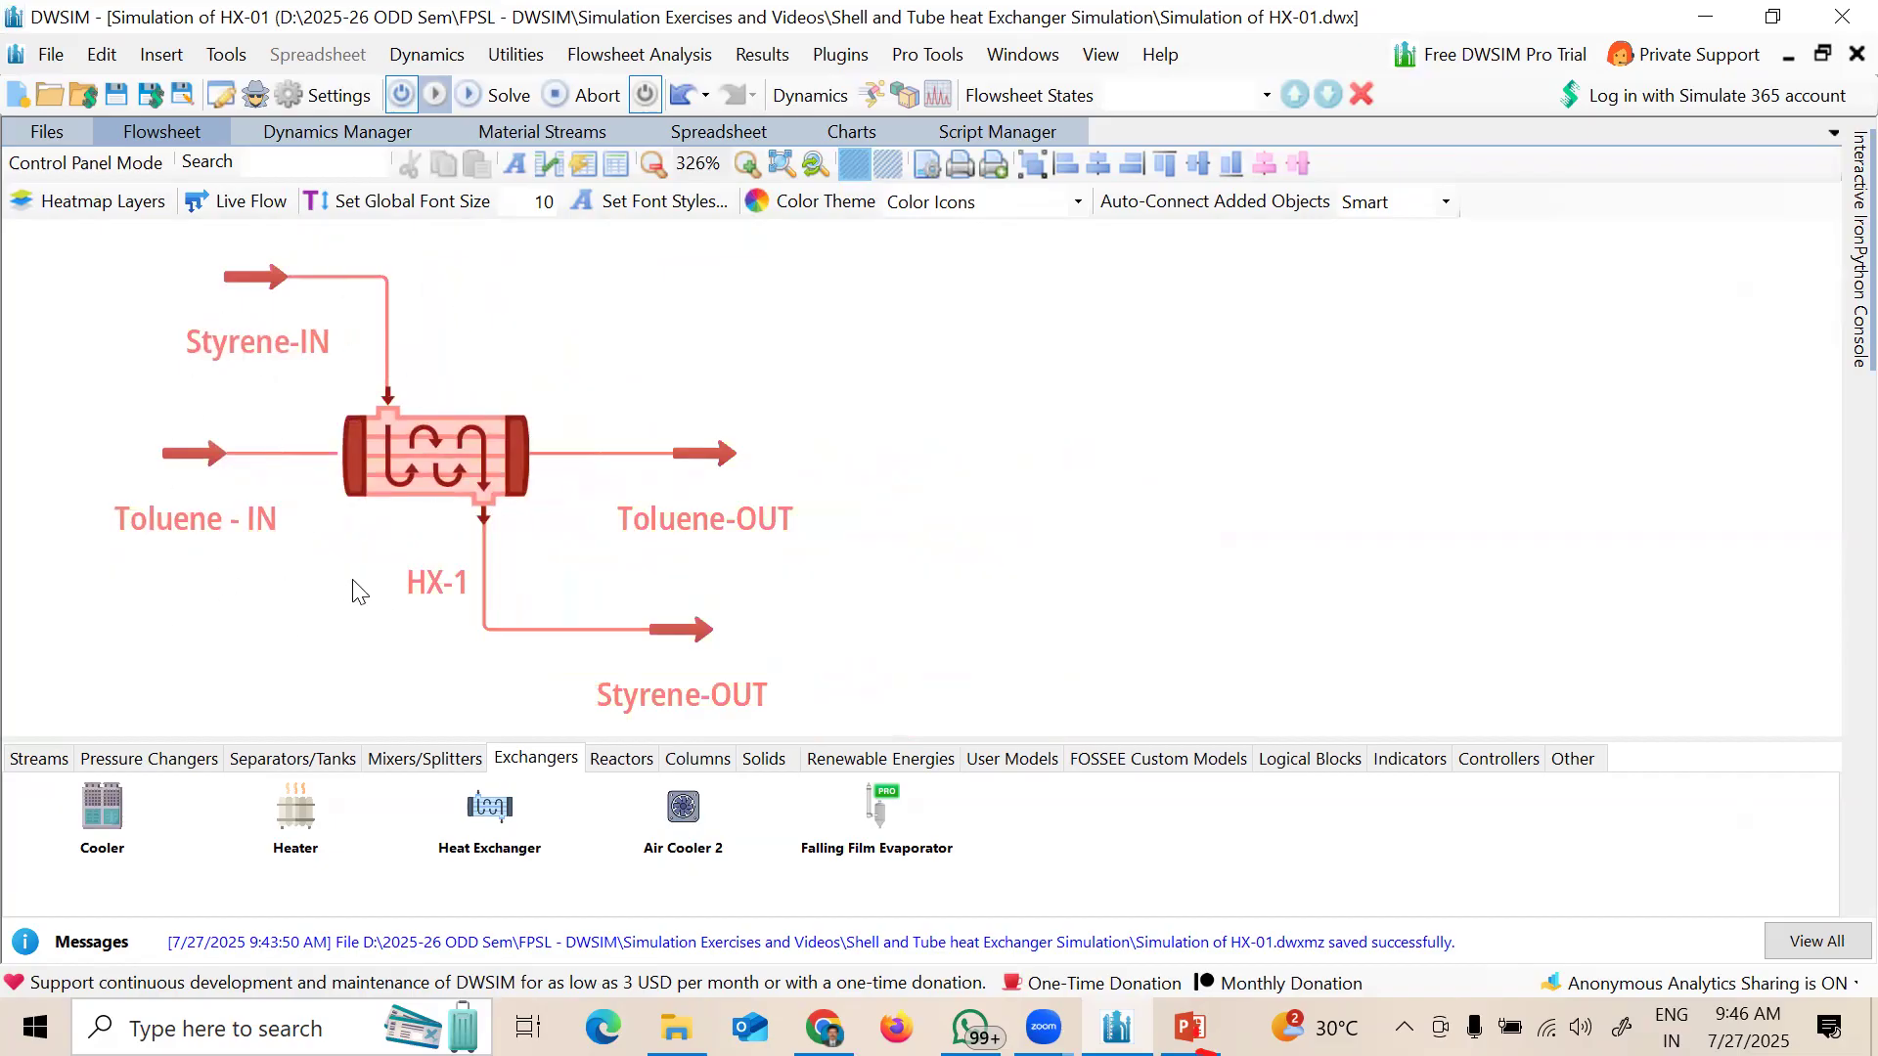
{"action": "left_click", "coordinate": [535, 145]}
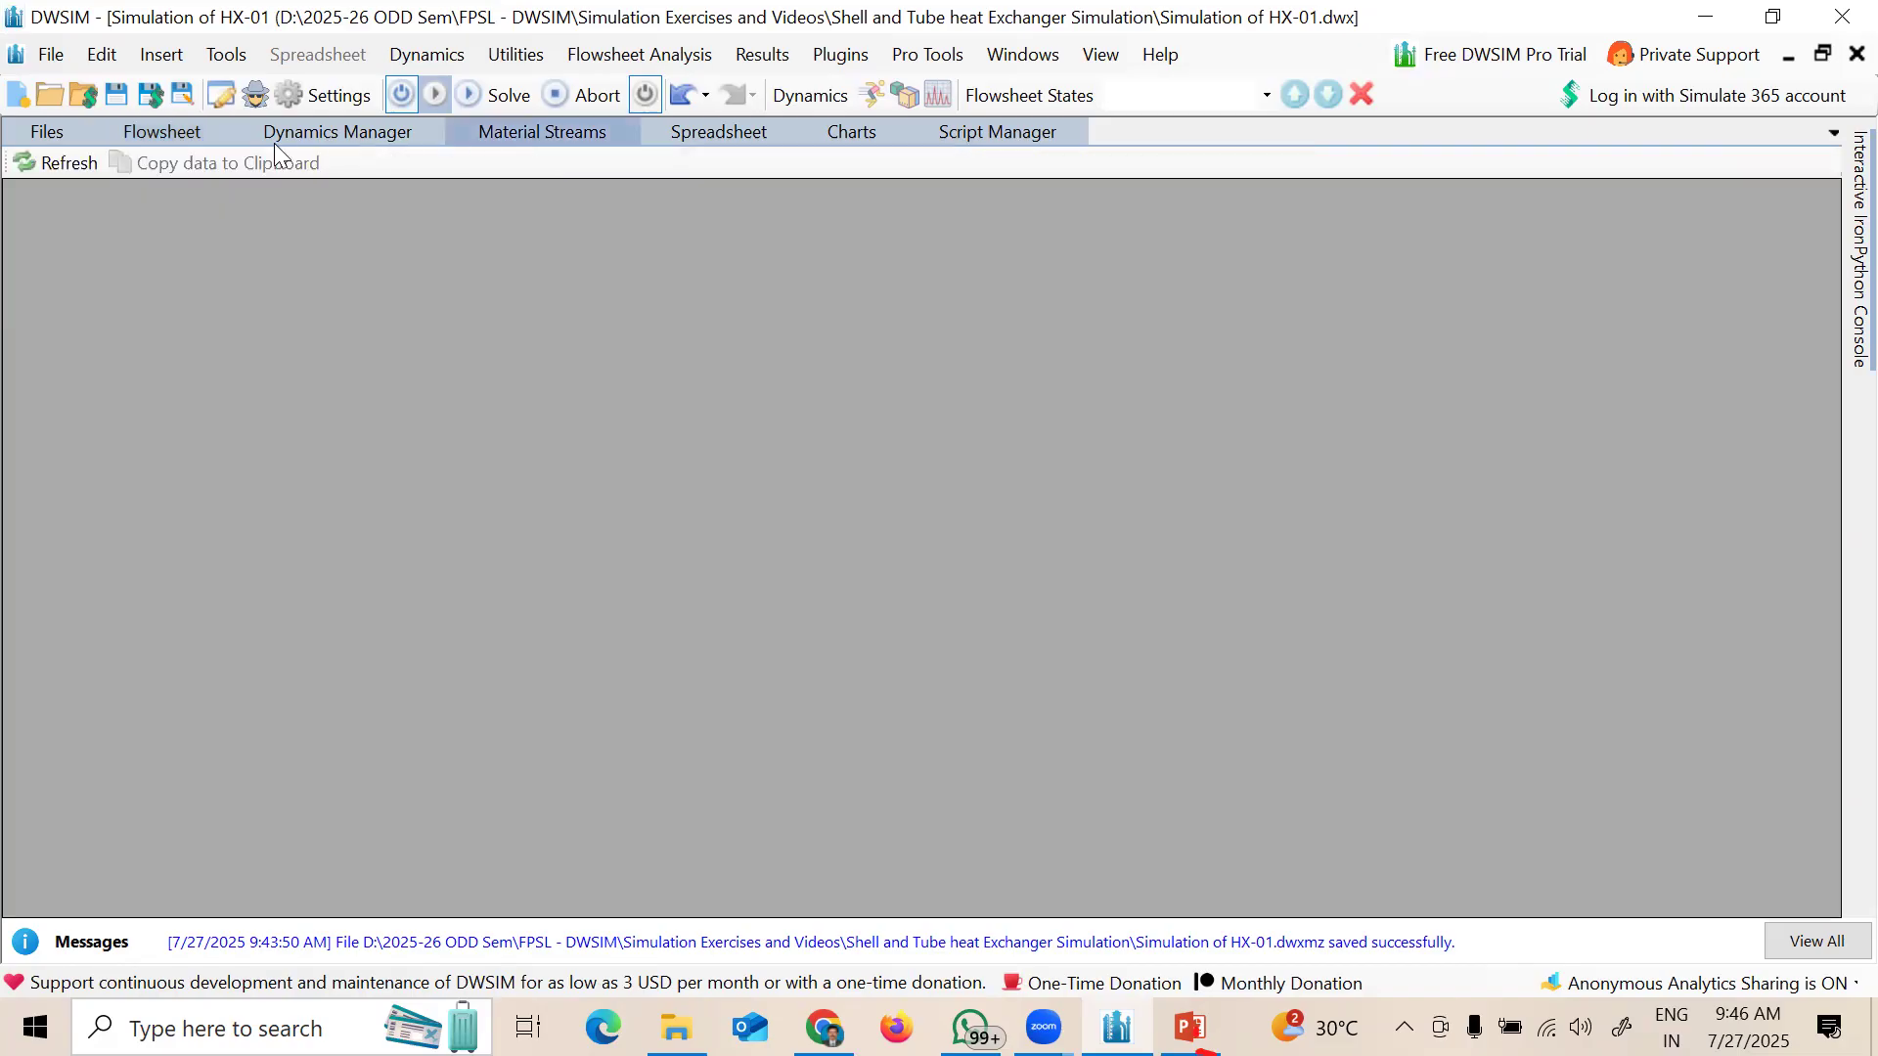
{"action": "left_click", "coordinate": [167, 135]}
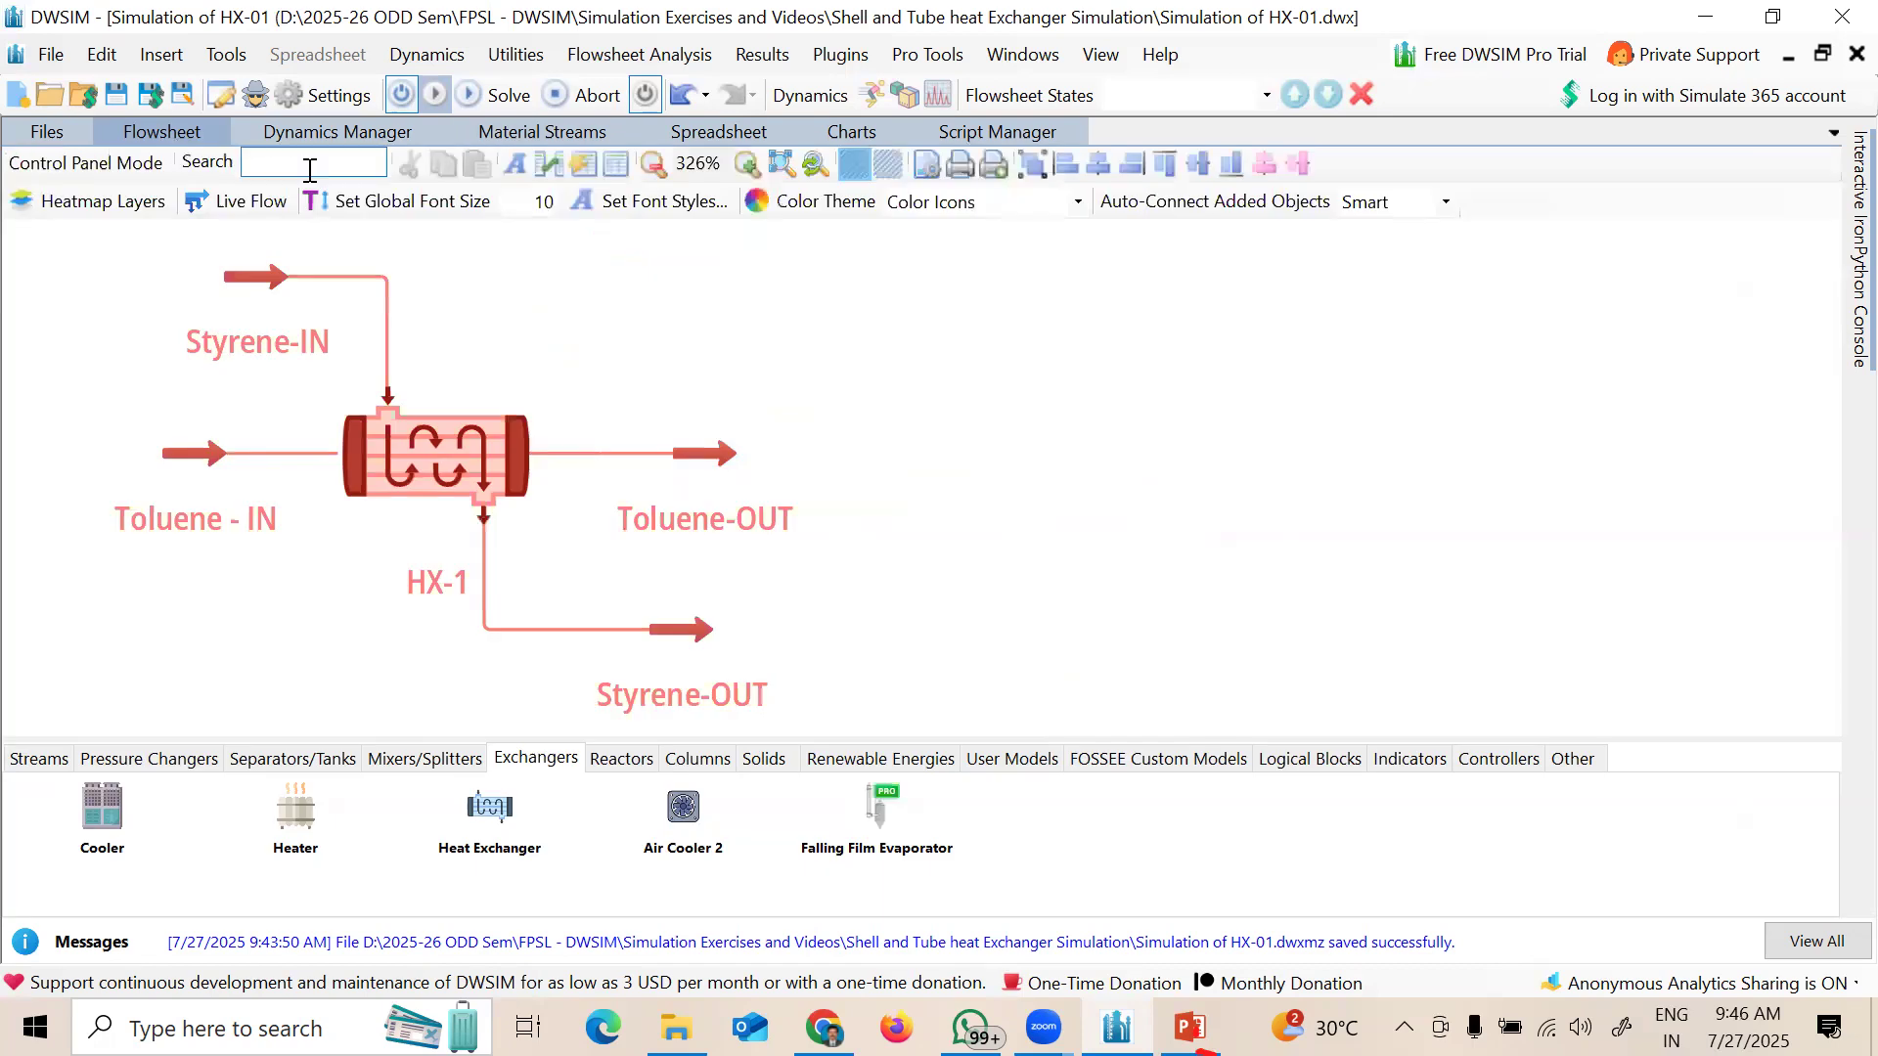
Step: Place a Master Property Table right of the diagram showing Toluene - IN temperature, pressure and mass flow
{"action": "left_click", "coordinate": [616, 164]}
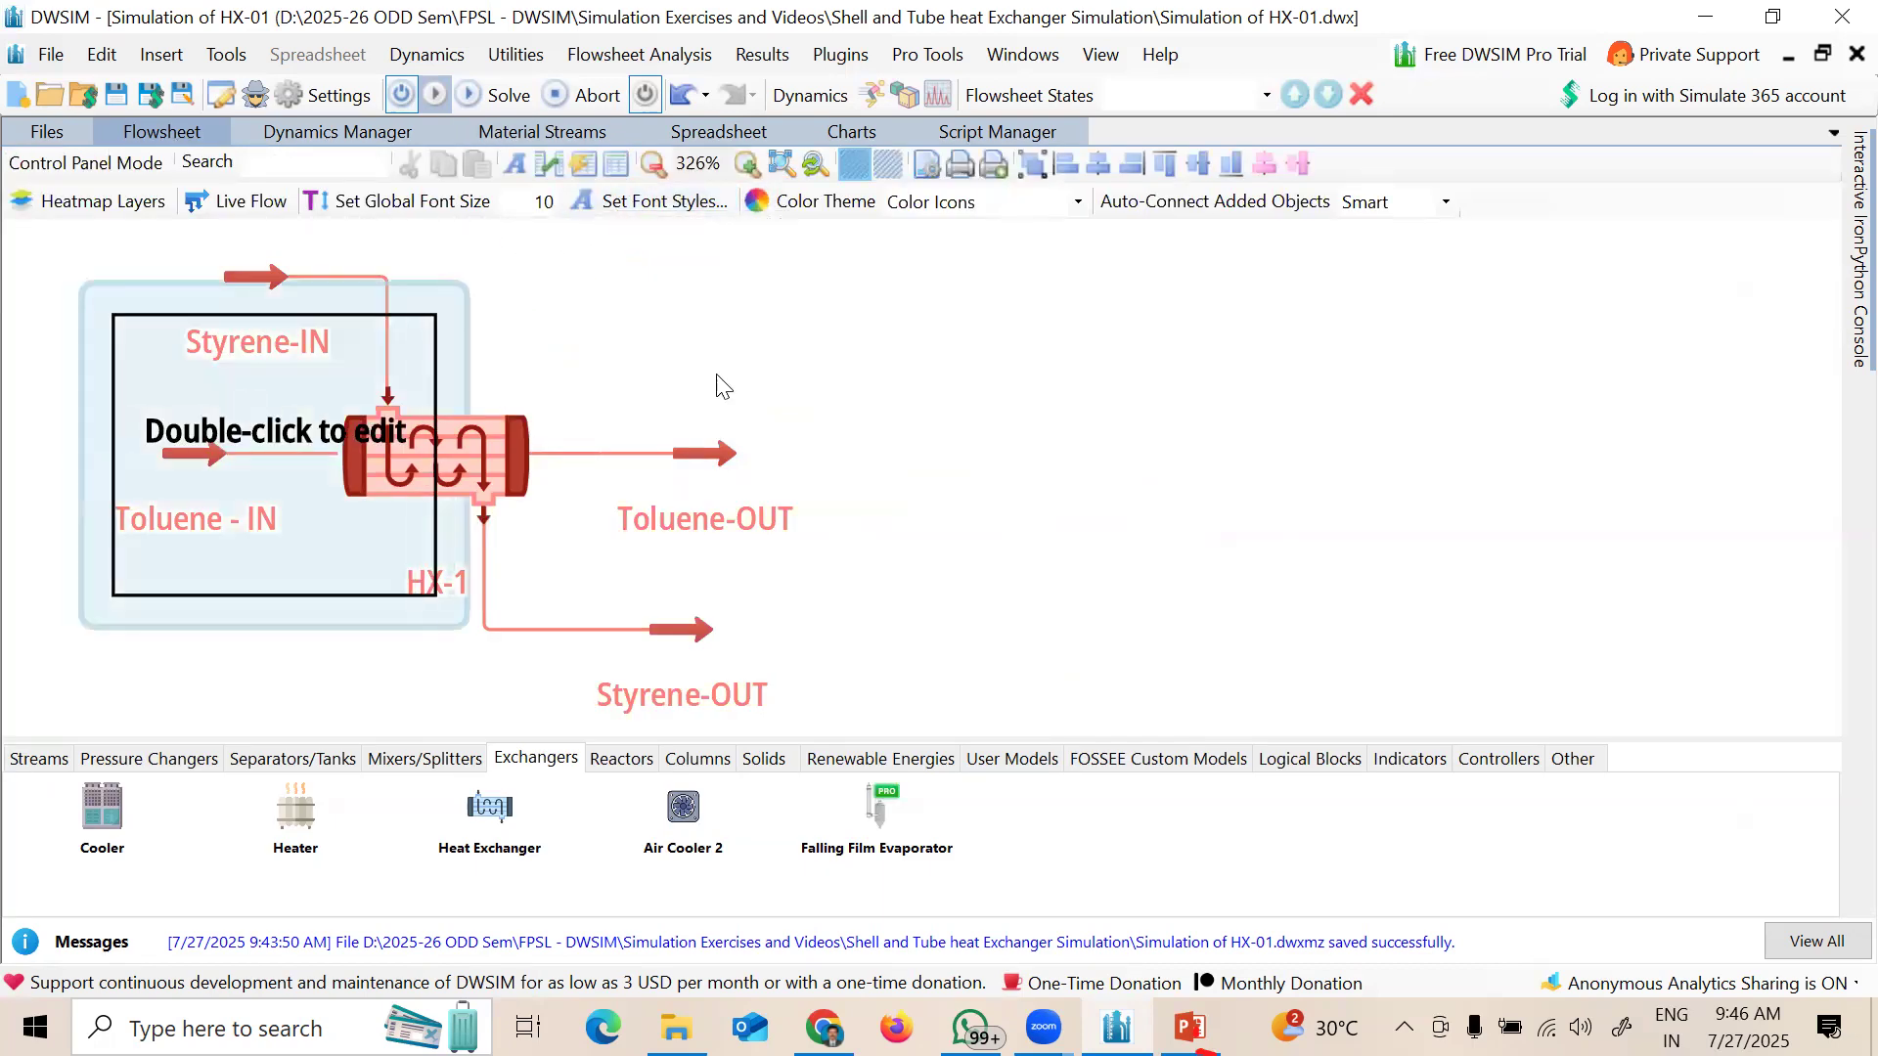
{"action": "left_click", "coordinate": [1106, 383]}
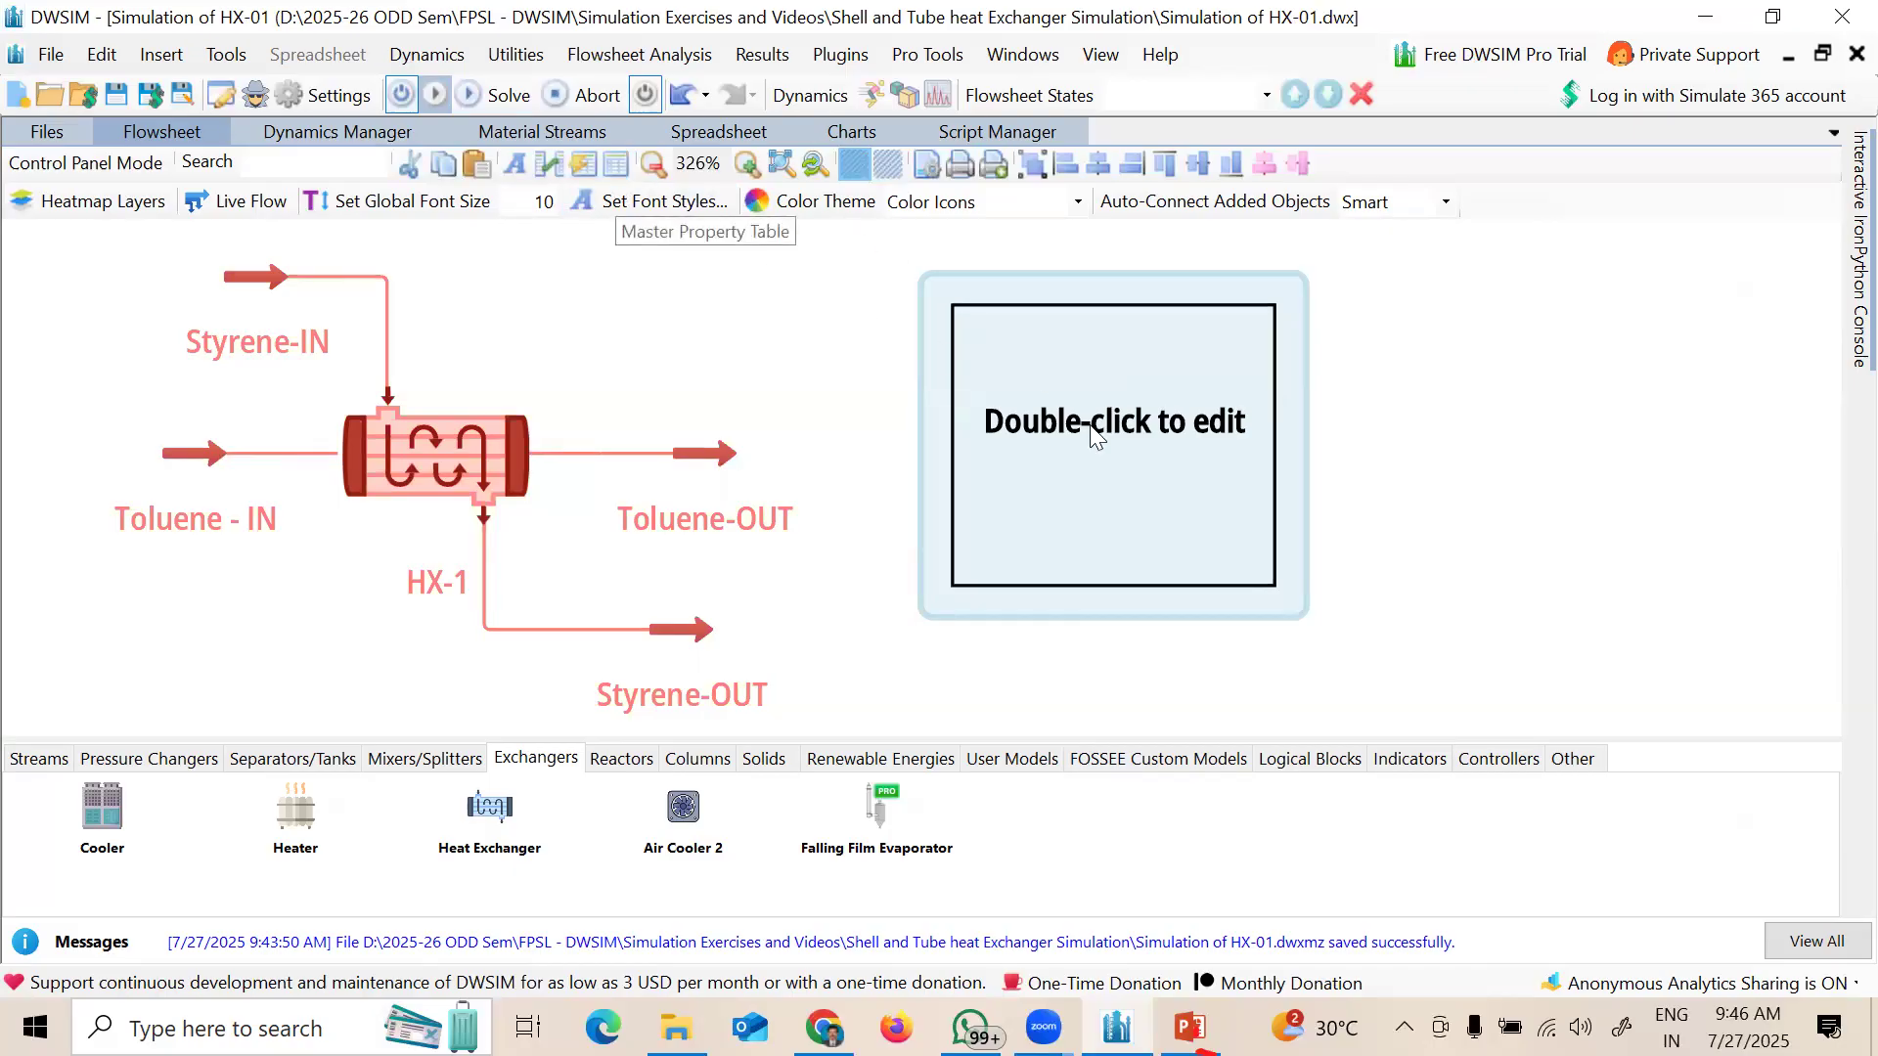
{"action": "double_click", "coordinate": [1155, 456]}
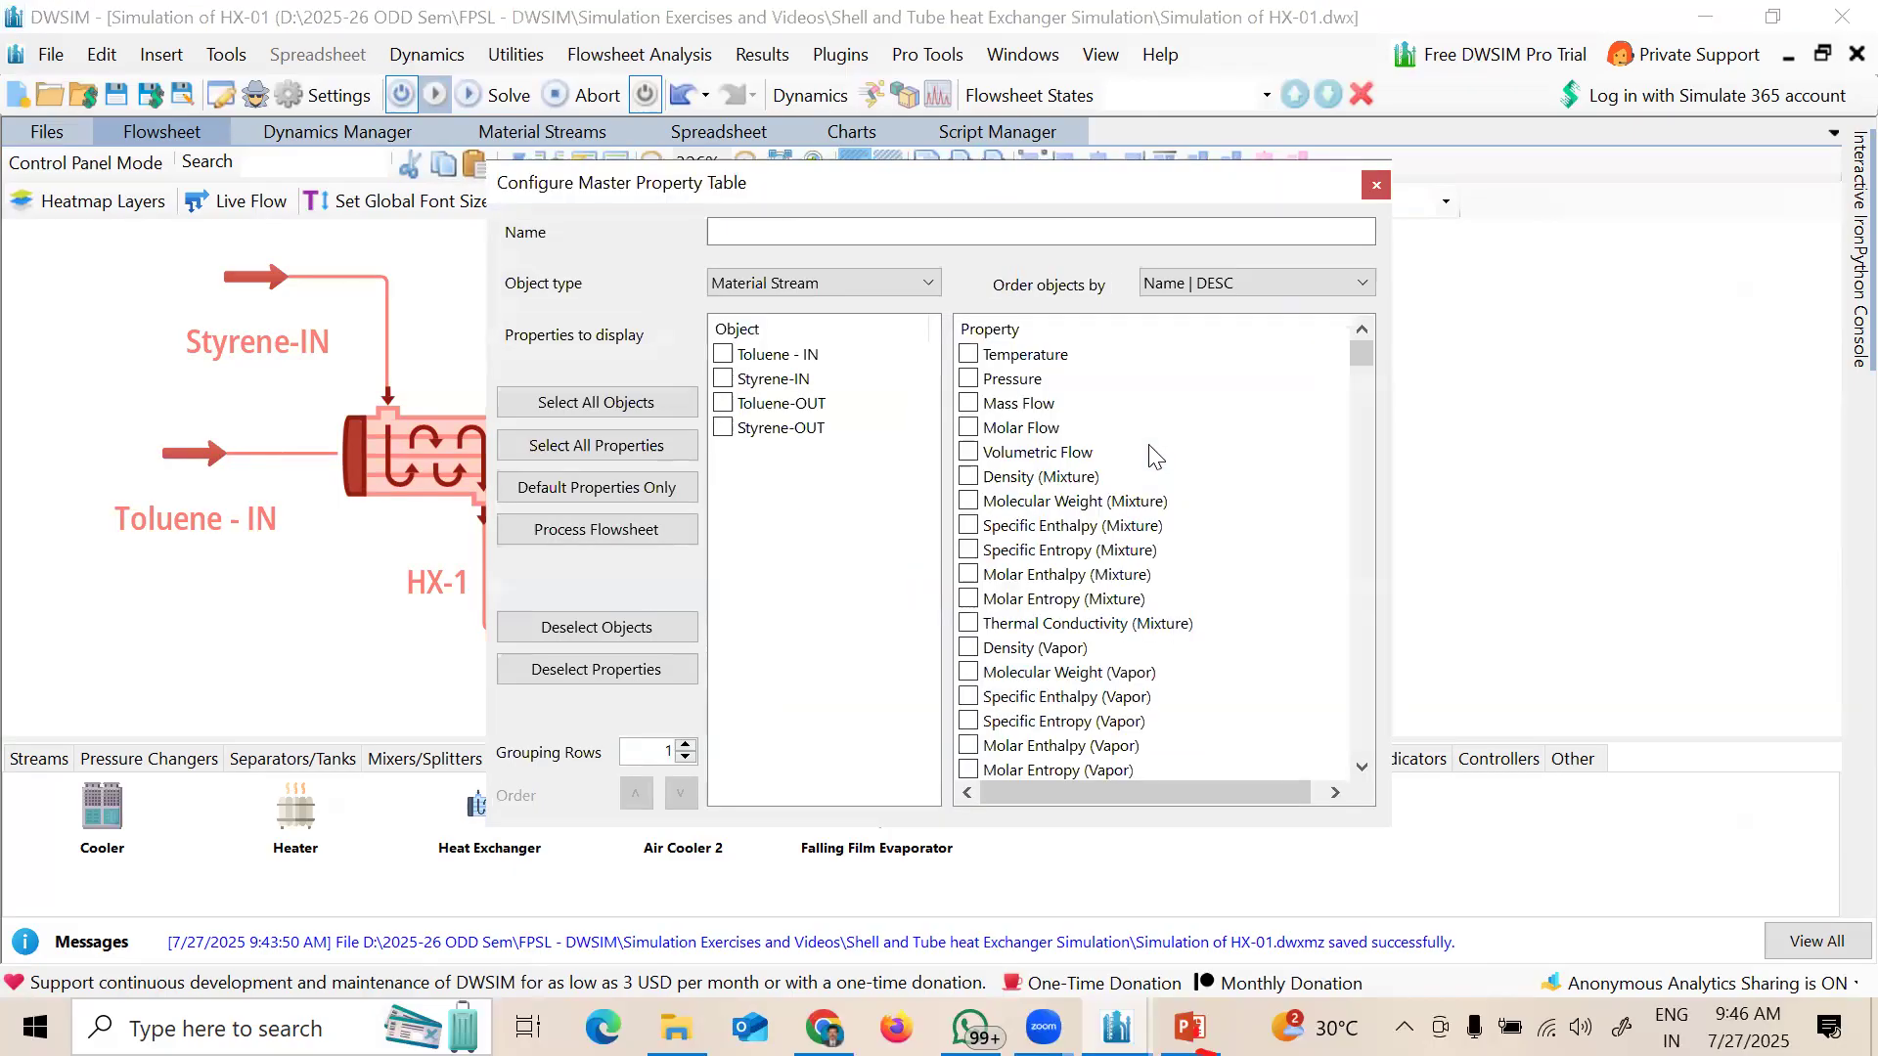
{"action": "left_click", "coordinate": [724, 355]}
{"action": "left_click", "coordinate": [987, 358]}
{"action": "left_click", "coordinate": [970, 354]}
{"action": "left_click", "coordinate": [970, 378]}
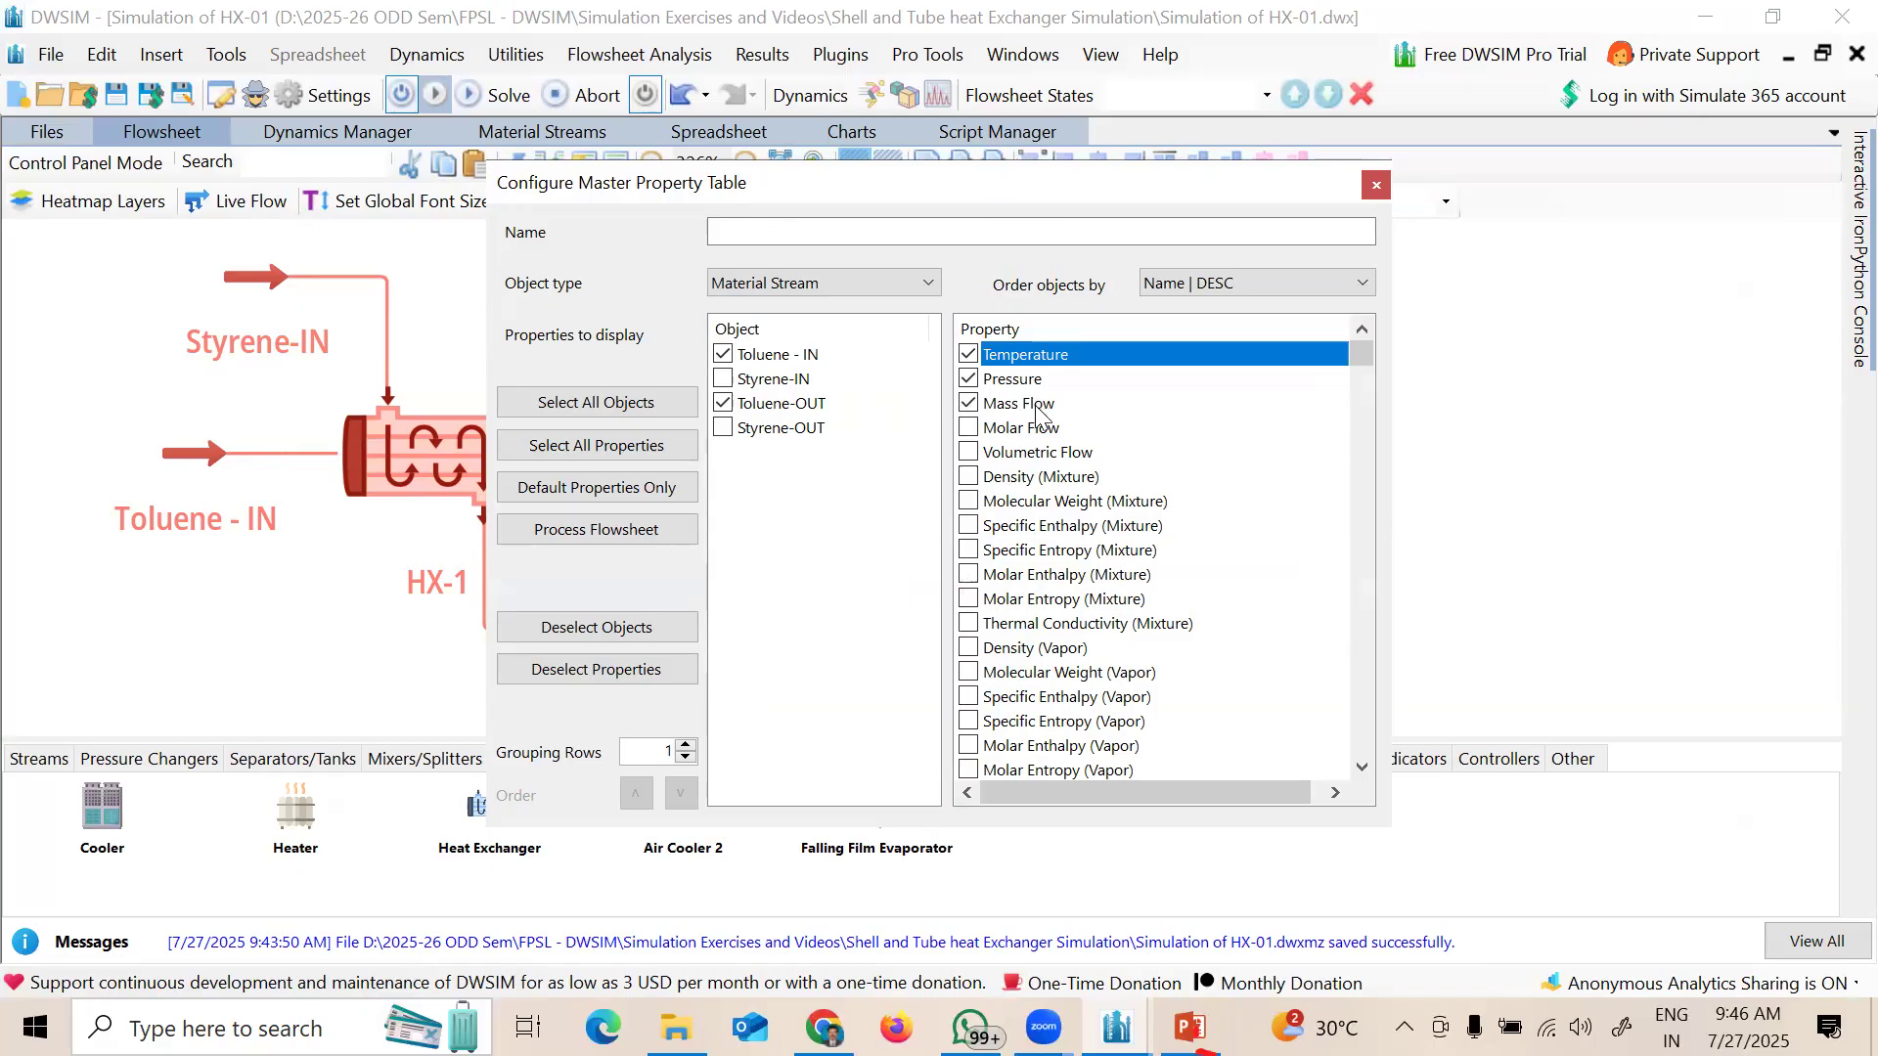
{"action": "left_click", "coordinate": [1377, 186]}
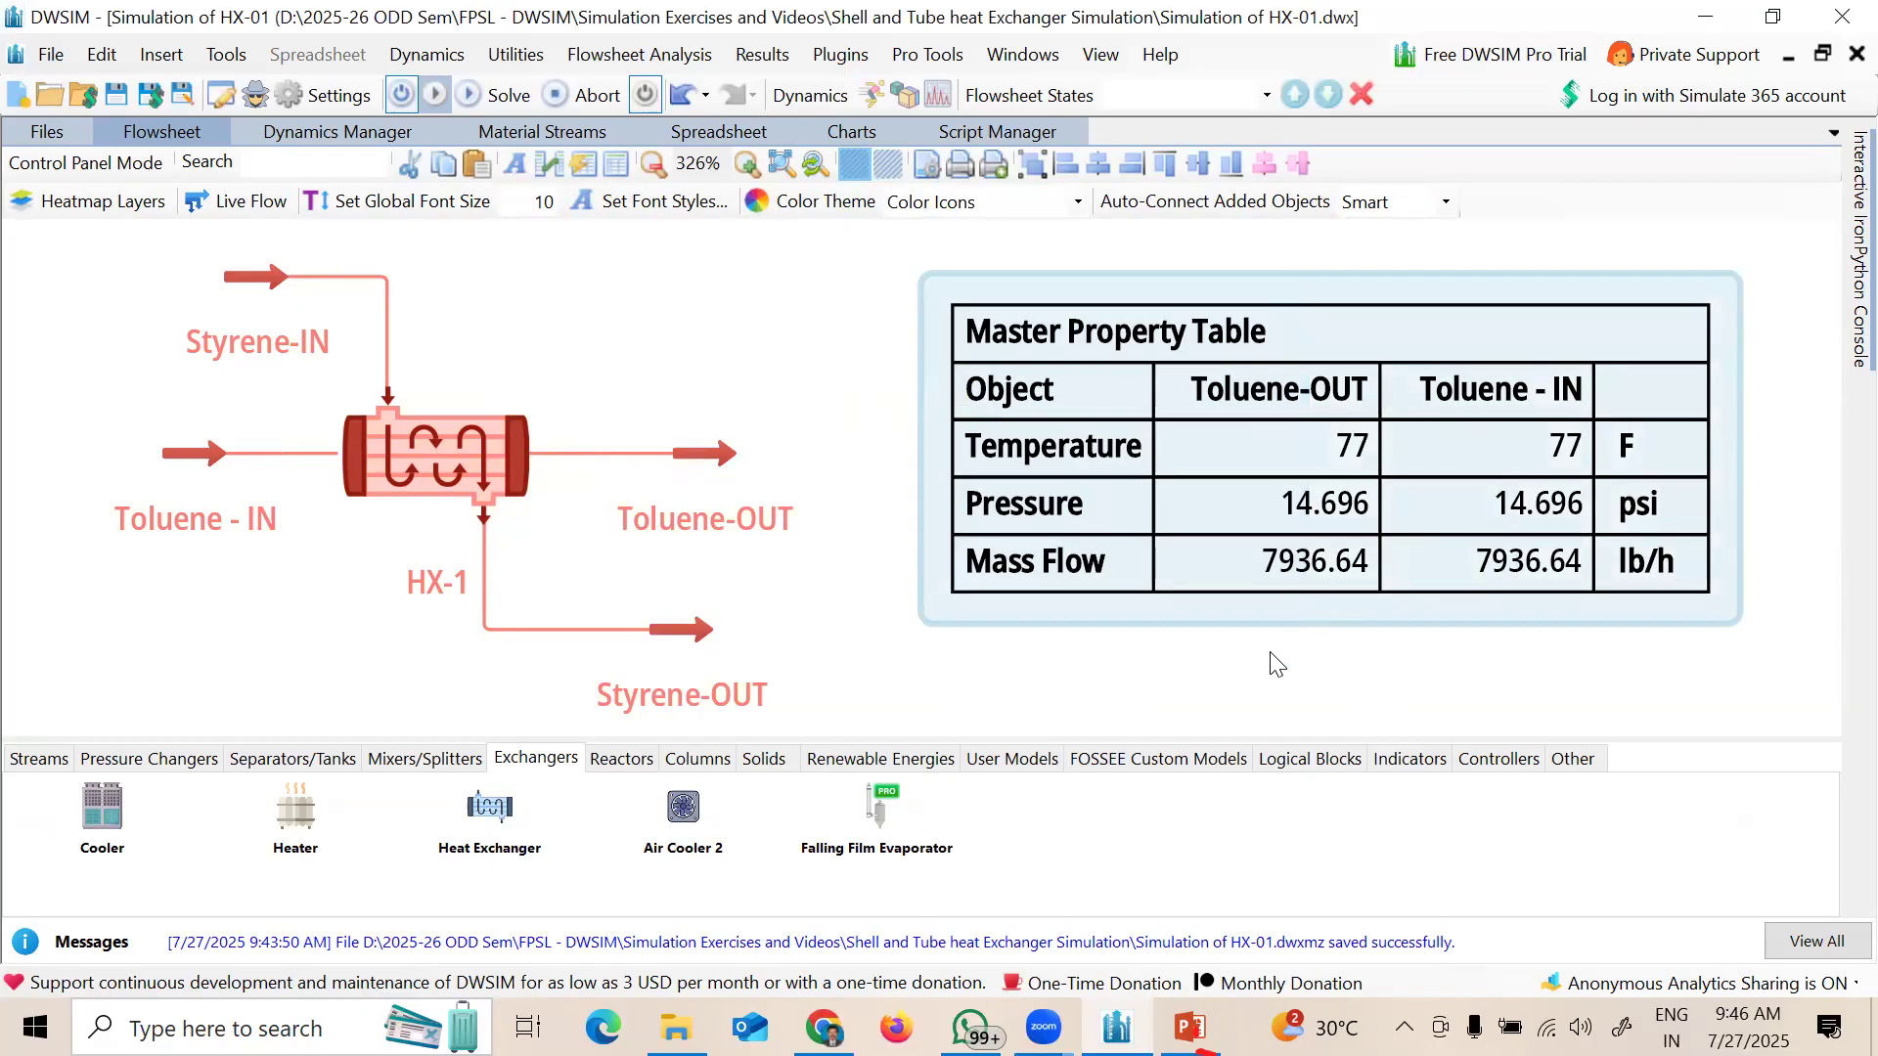
Step: Include Toluene - IN, Styrene-IN, Toluene-OUT and Styrene-OUT in the property table
{"action": "double_click", "coordinate": [1252, 514]}
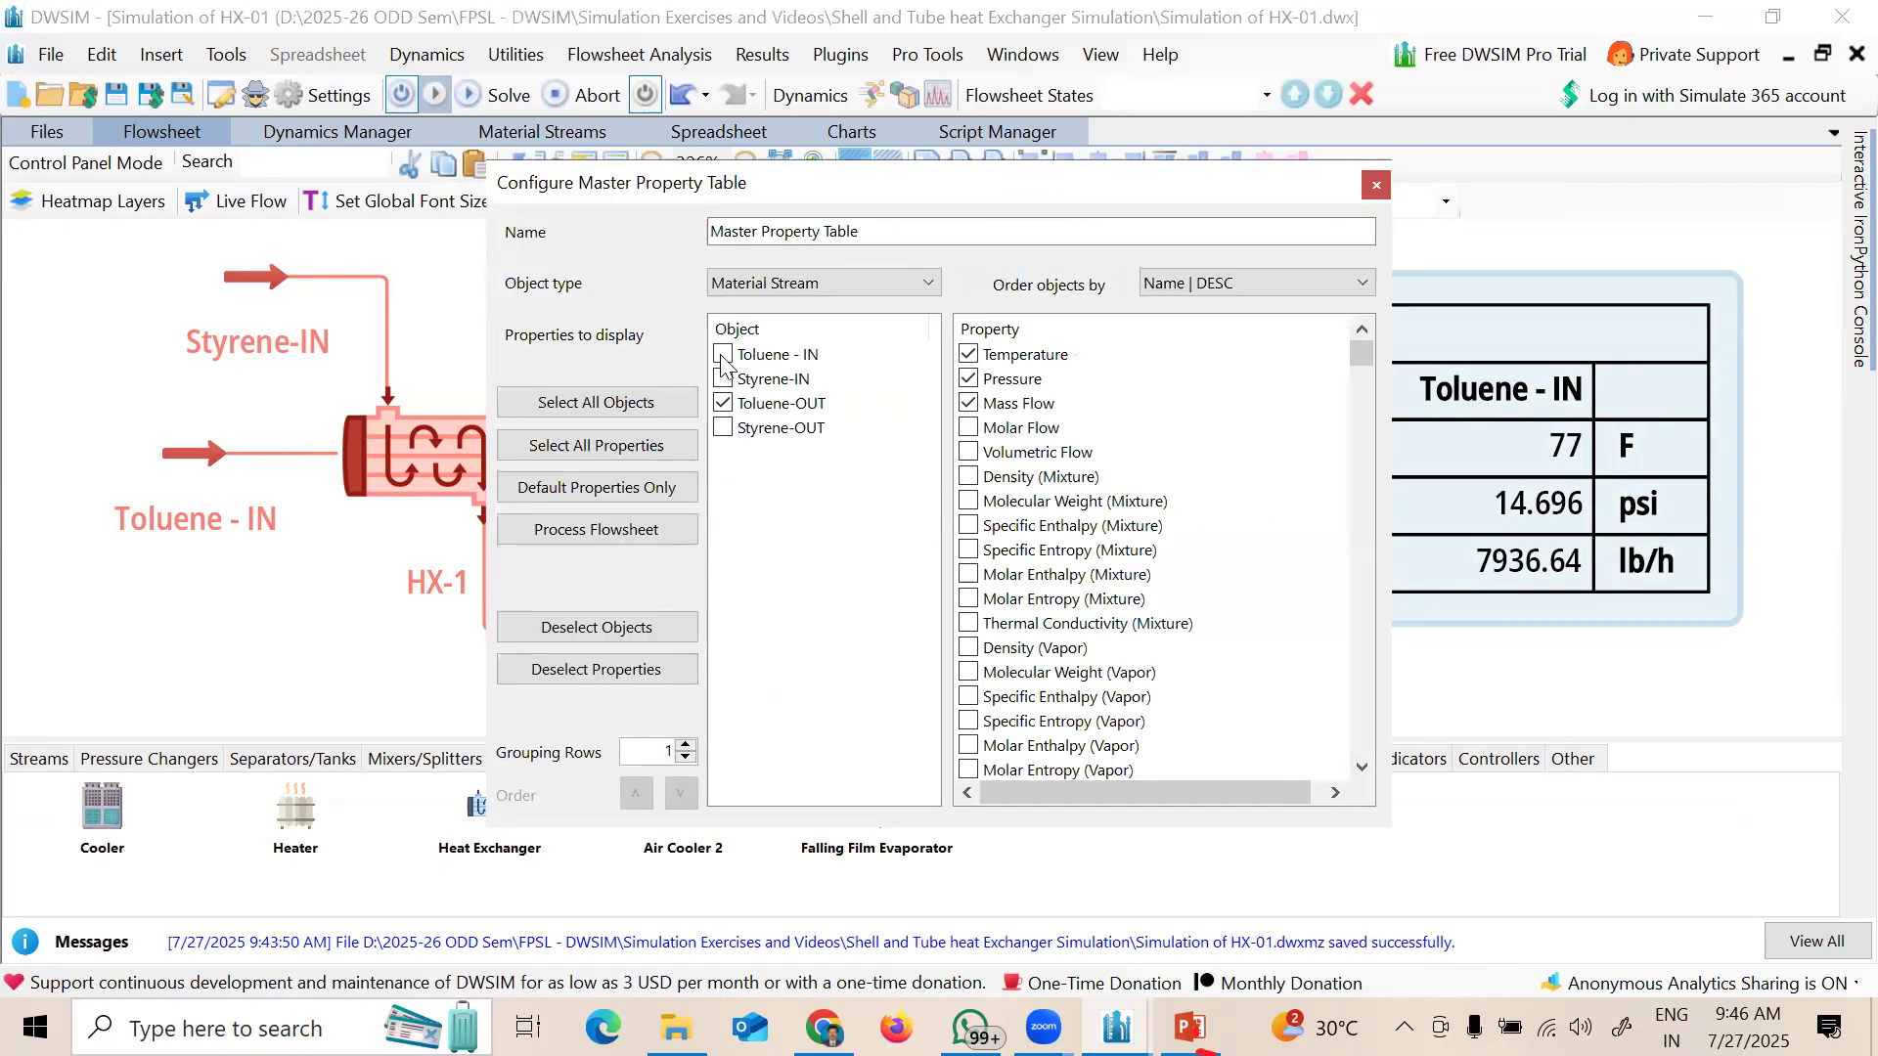
{"action": "left_click", "coordinate": [1377, 186]}
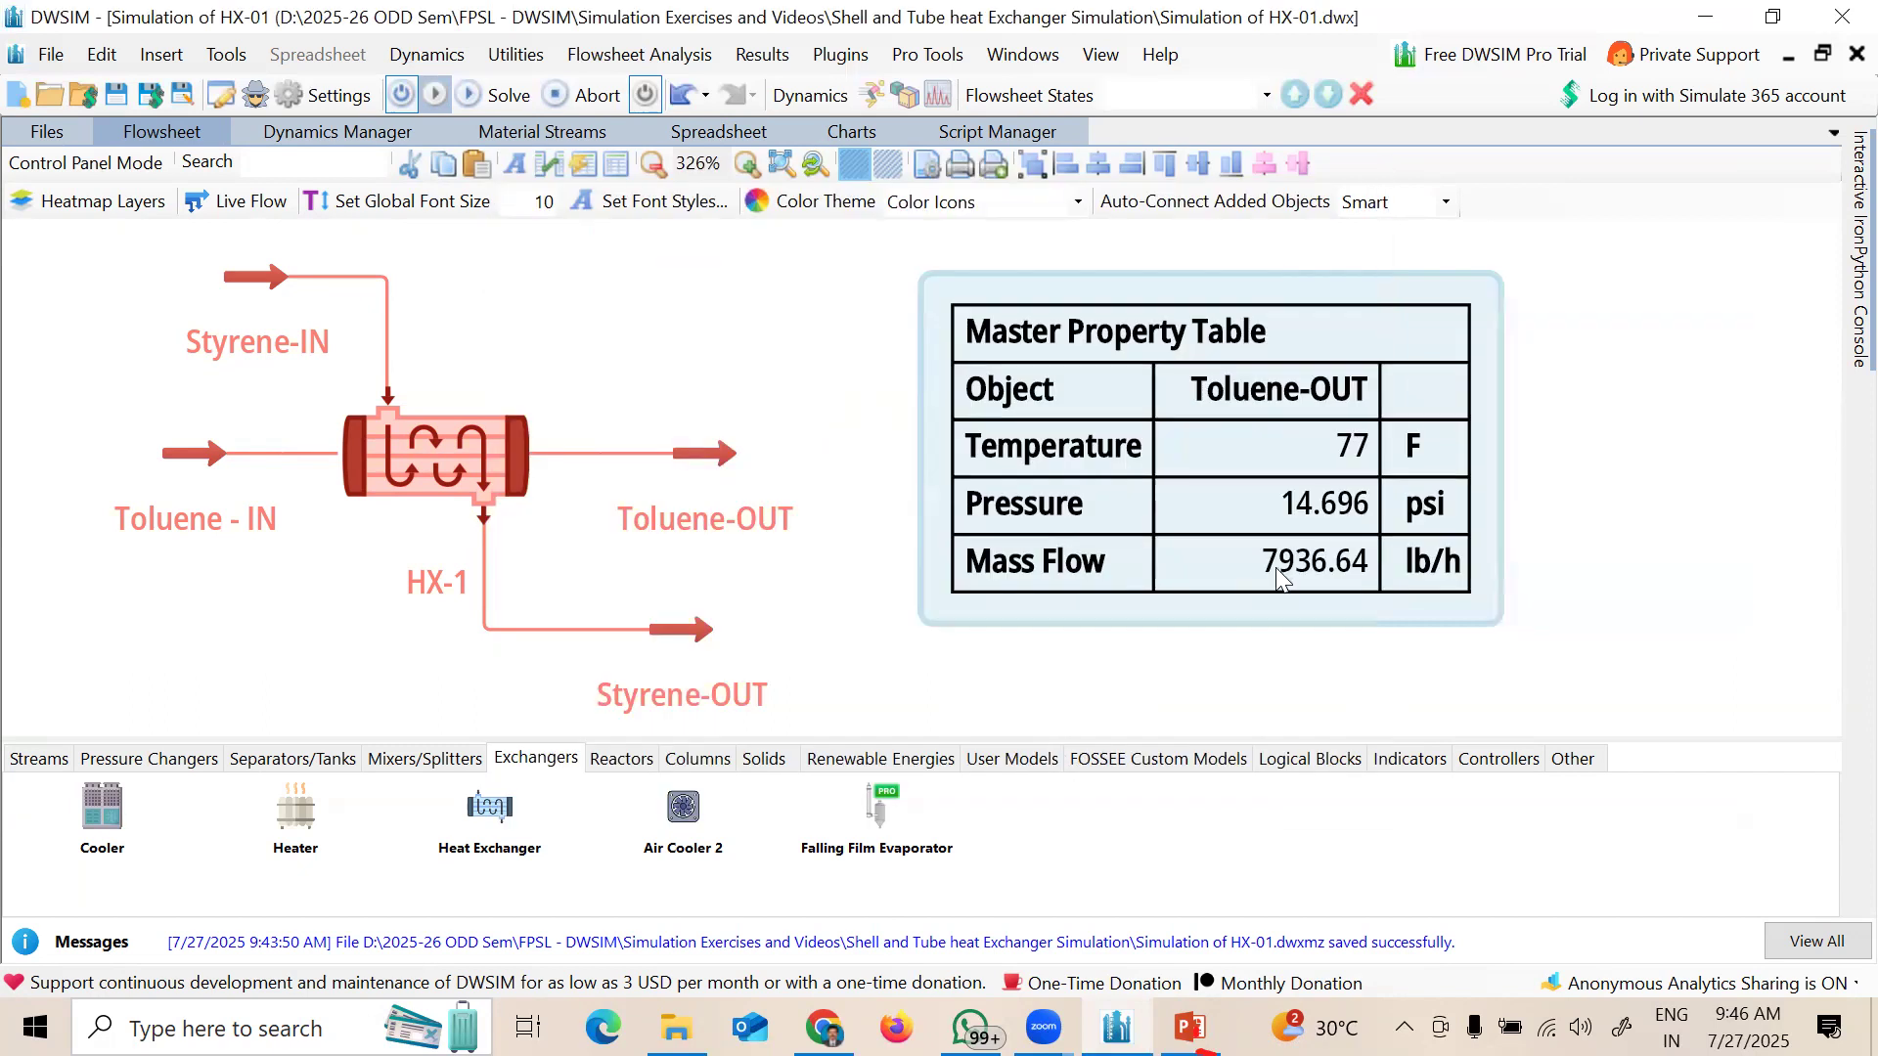
{"action": "double_click", "coordinate": [1264, 497]}
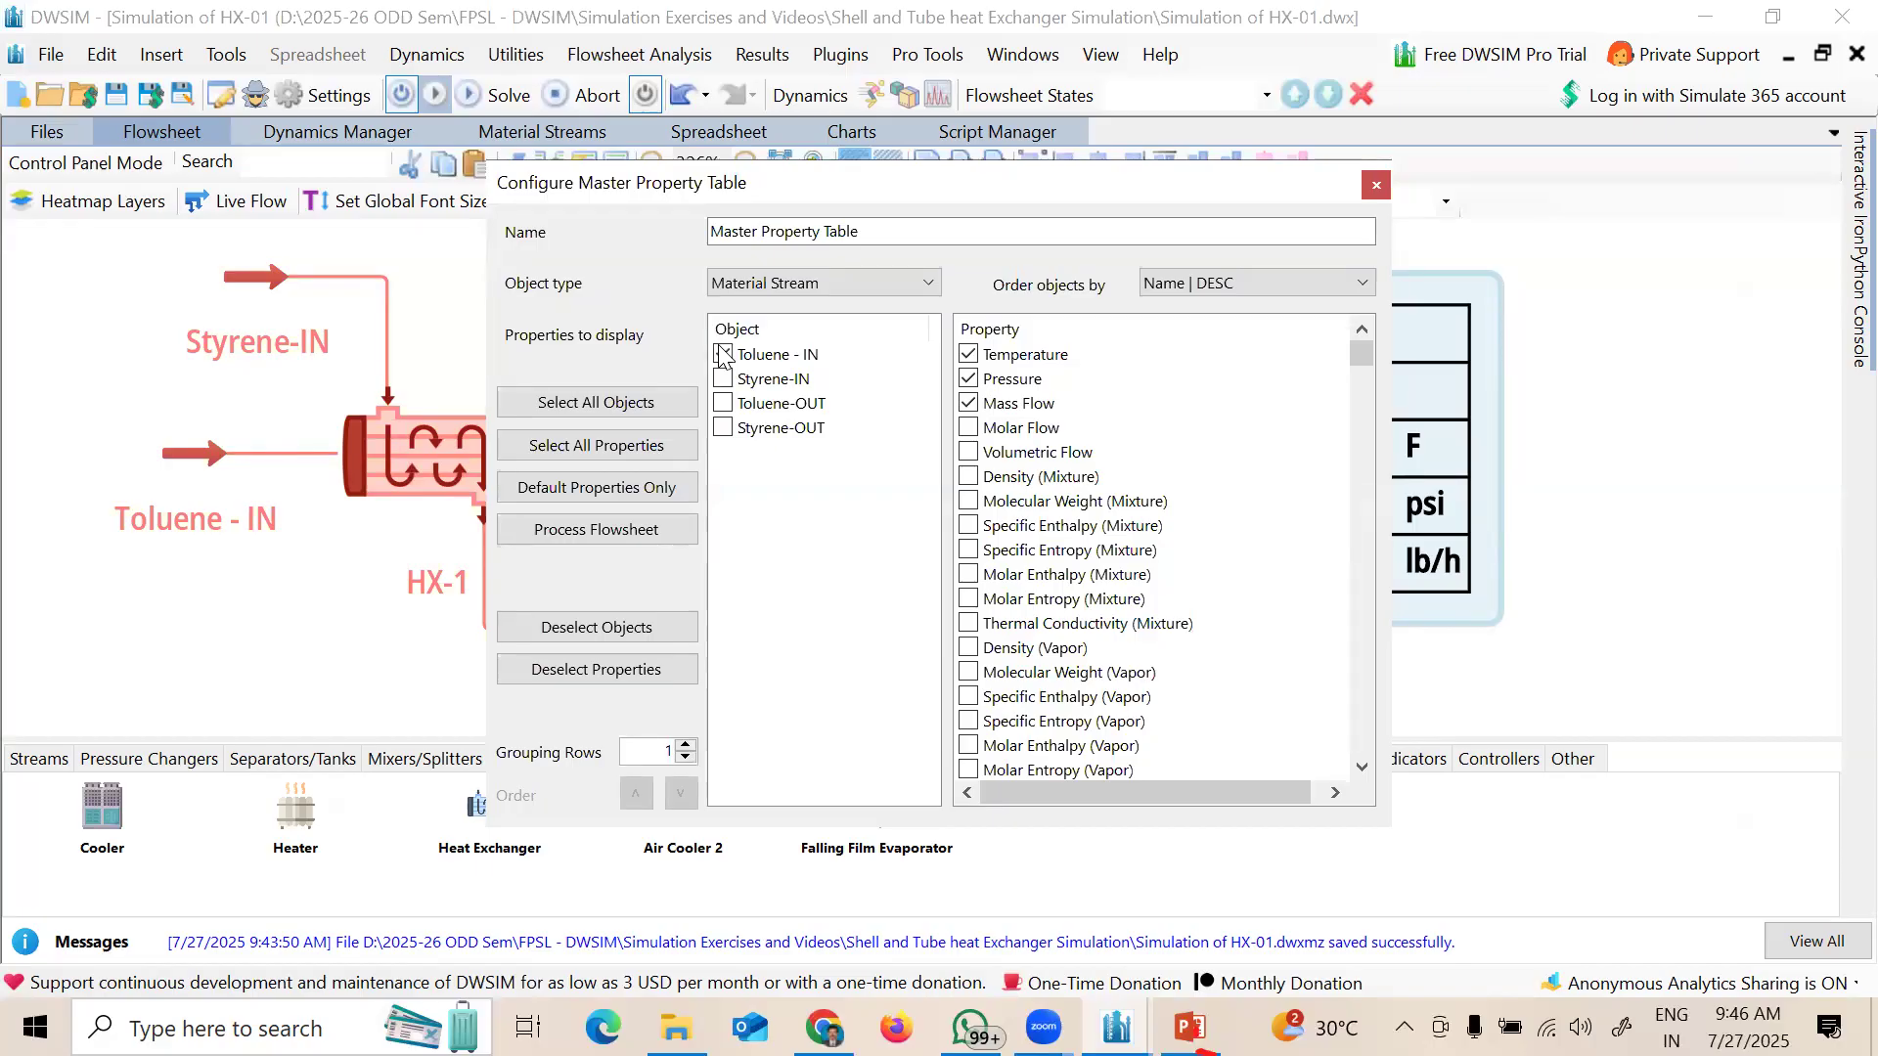
{"action": "left_click", "coordinate": [722, 354]}
{"action": "left_click", "coordinate": [723, 379]}
{"action": "left_click", "coordinate": [723, 403]}
{"action": "left_click", "coordinate": [724, 428]}
Step: Order the table's streams by Name | ASC and apply the configuration
{"action": "left_click", "coordinate": [1302, 287]}
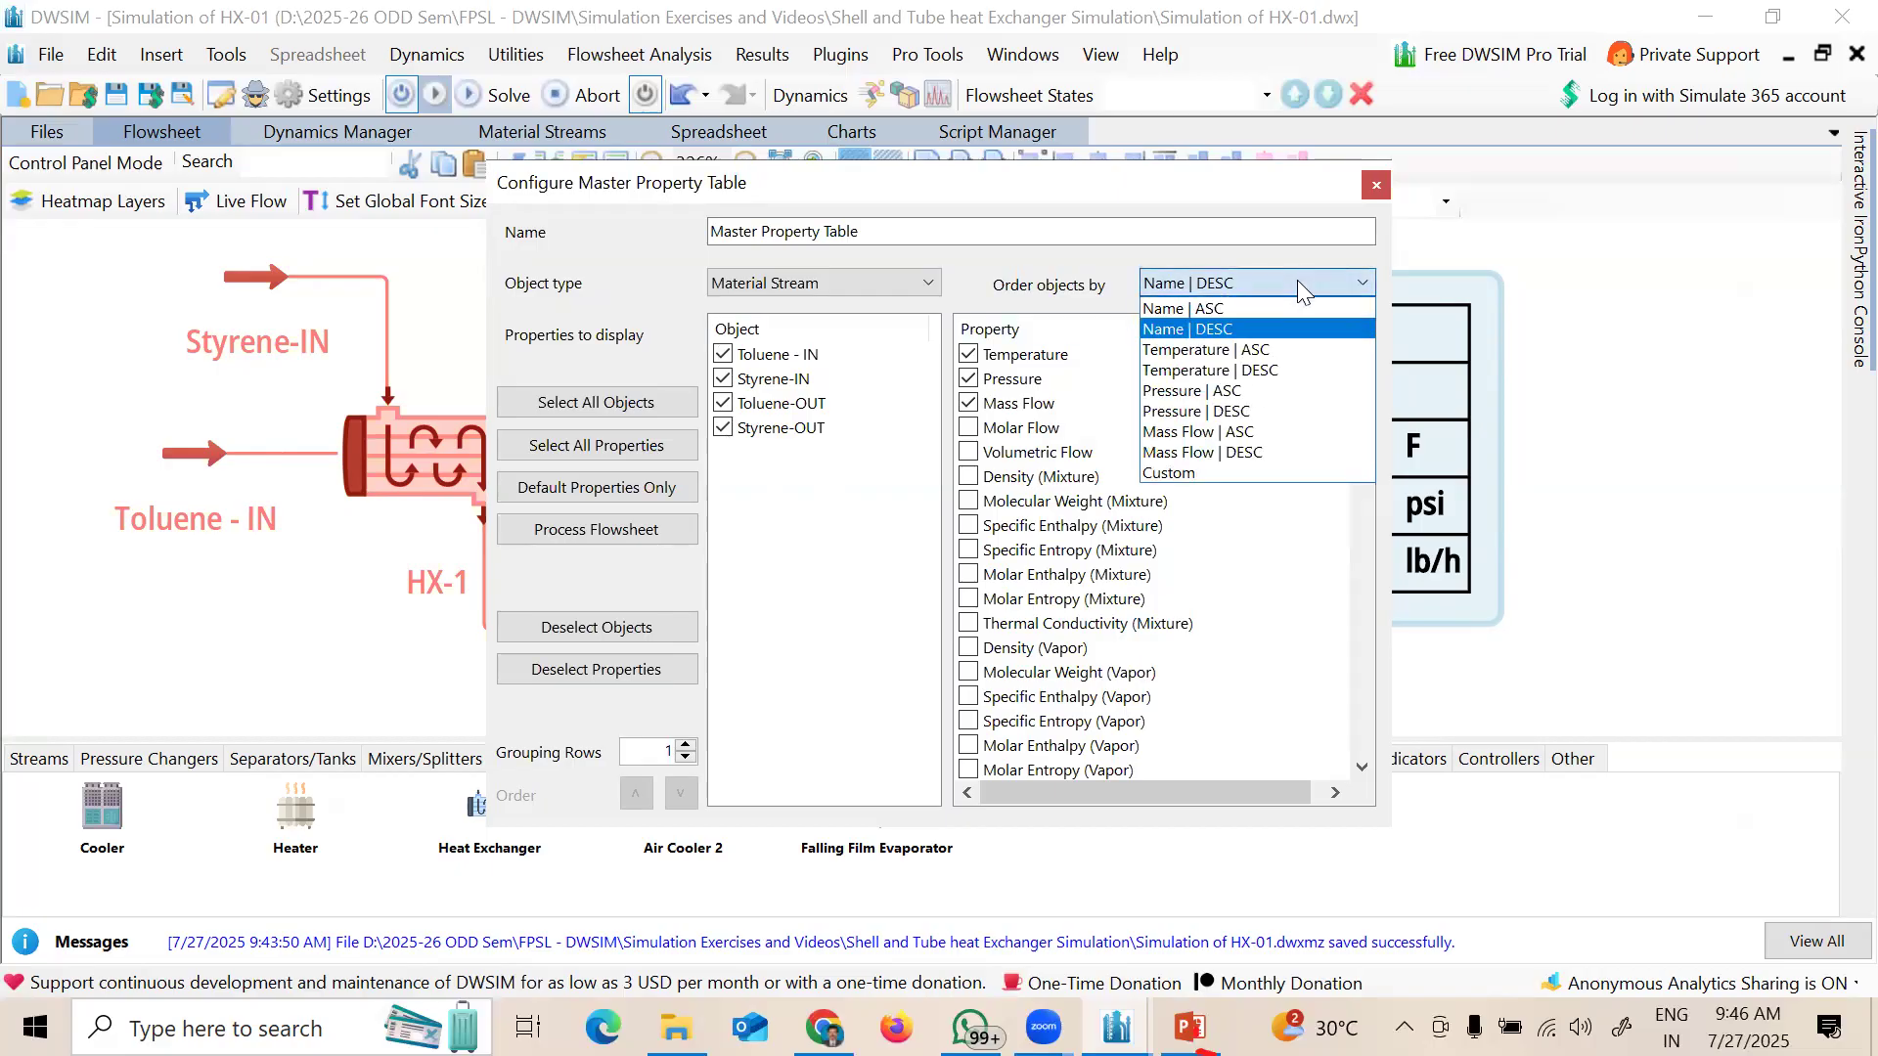
{"action": "left_click", "coordinate": [1249, 310]}
{"action": "left_click", "coordinate": [1376, 185]}
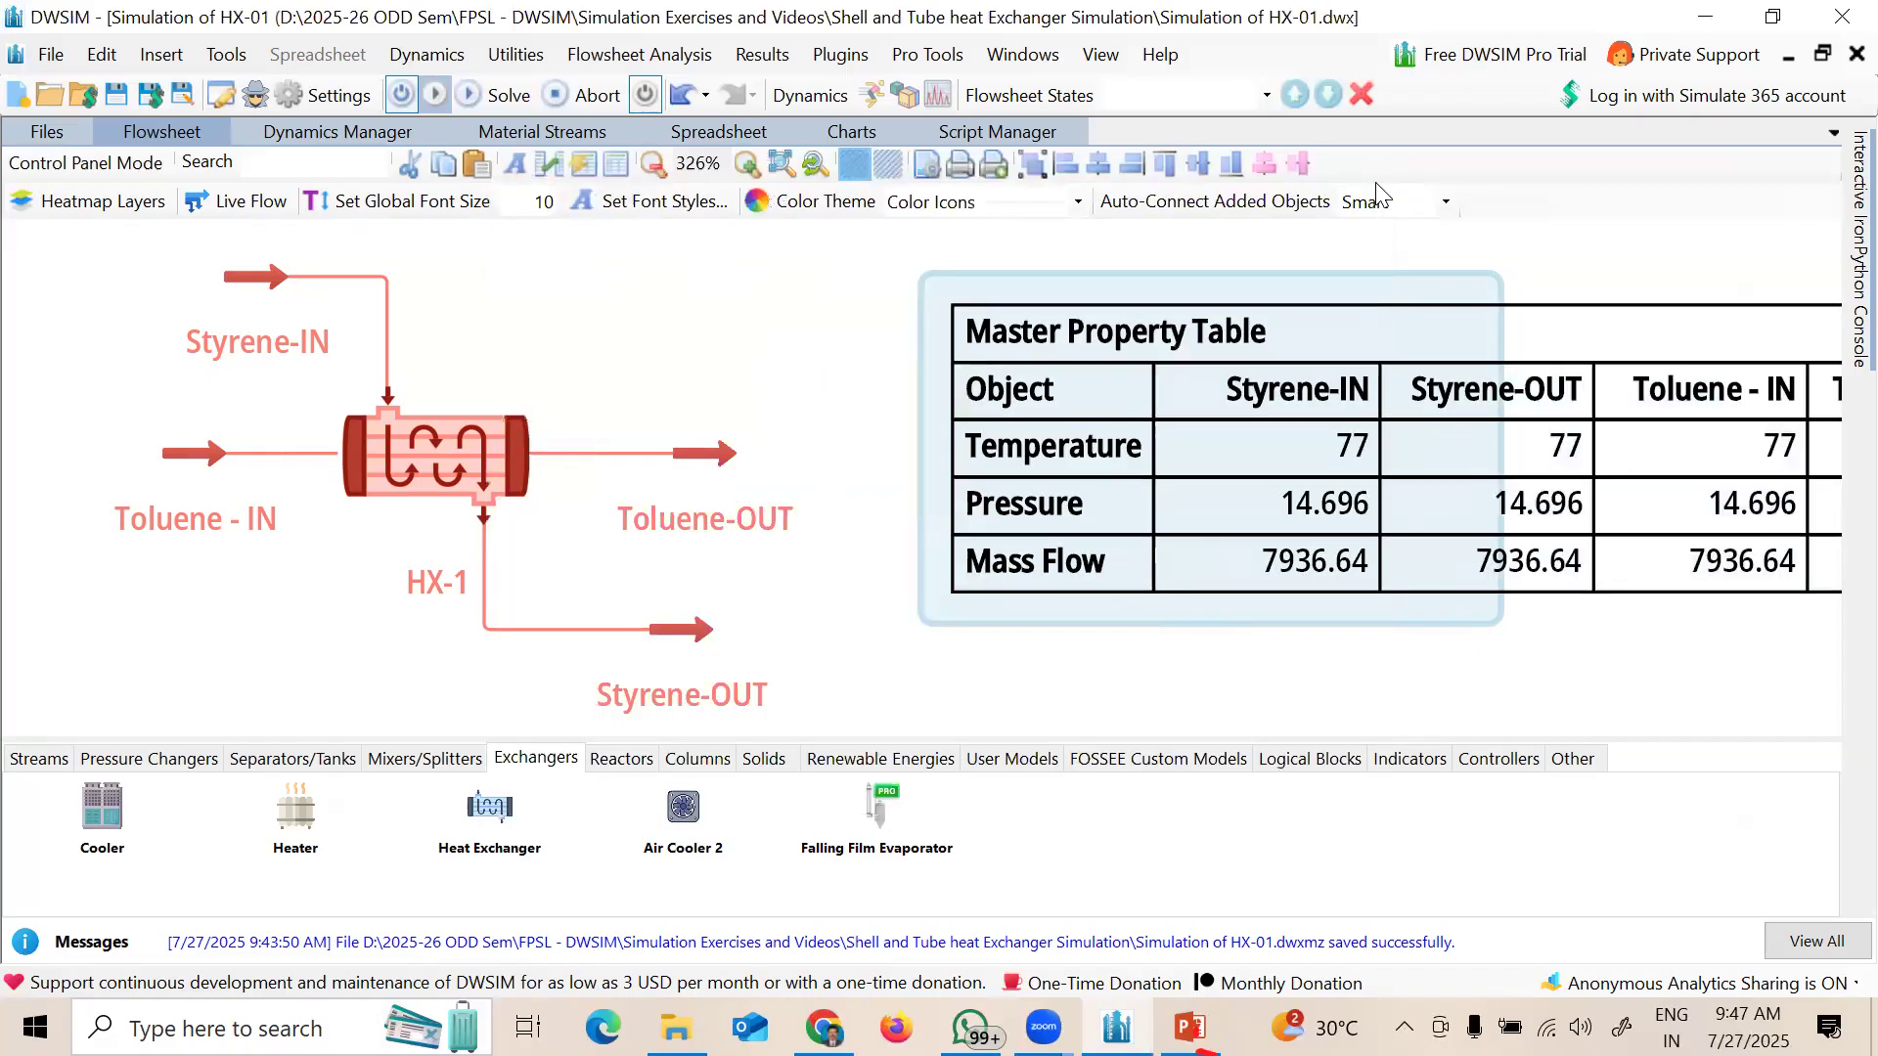
Step: Move the property table beside the HX-1 diagram, zoom out to 236%, and deselect it
{"action": "left_click_drag", "start_coordinate": [1421, 503], "coordinate": [1139, 497]}
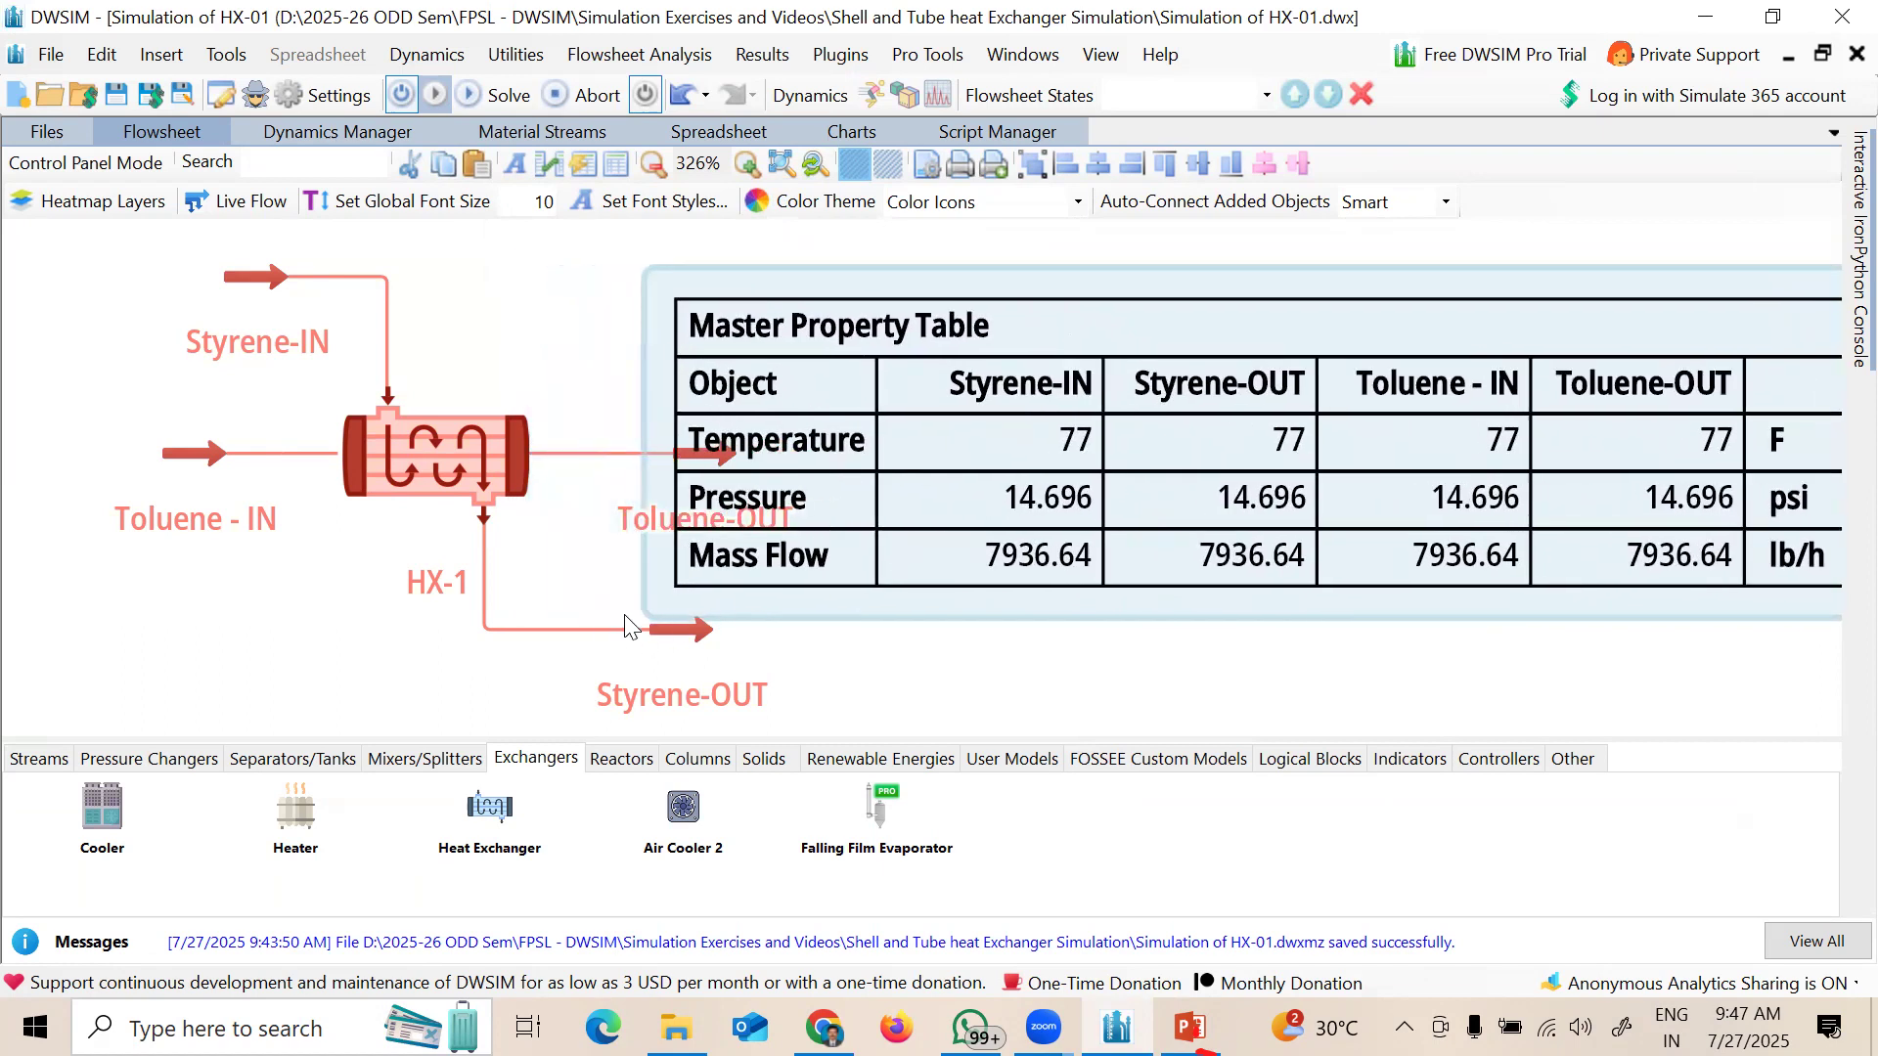
{"action": "left_click", "coordinate": [686, 590]}
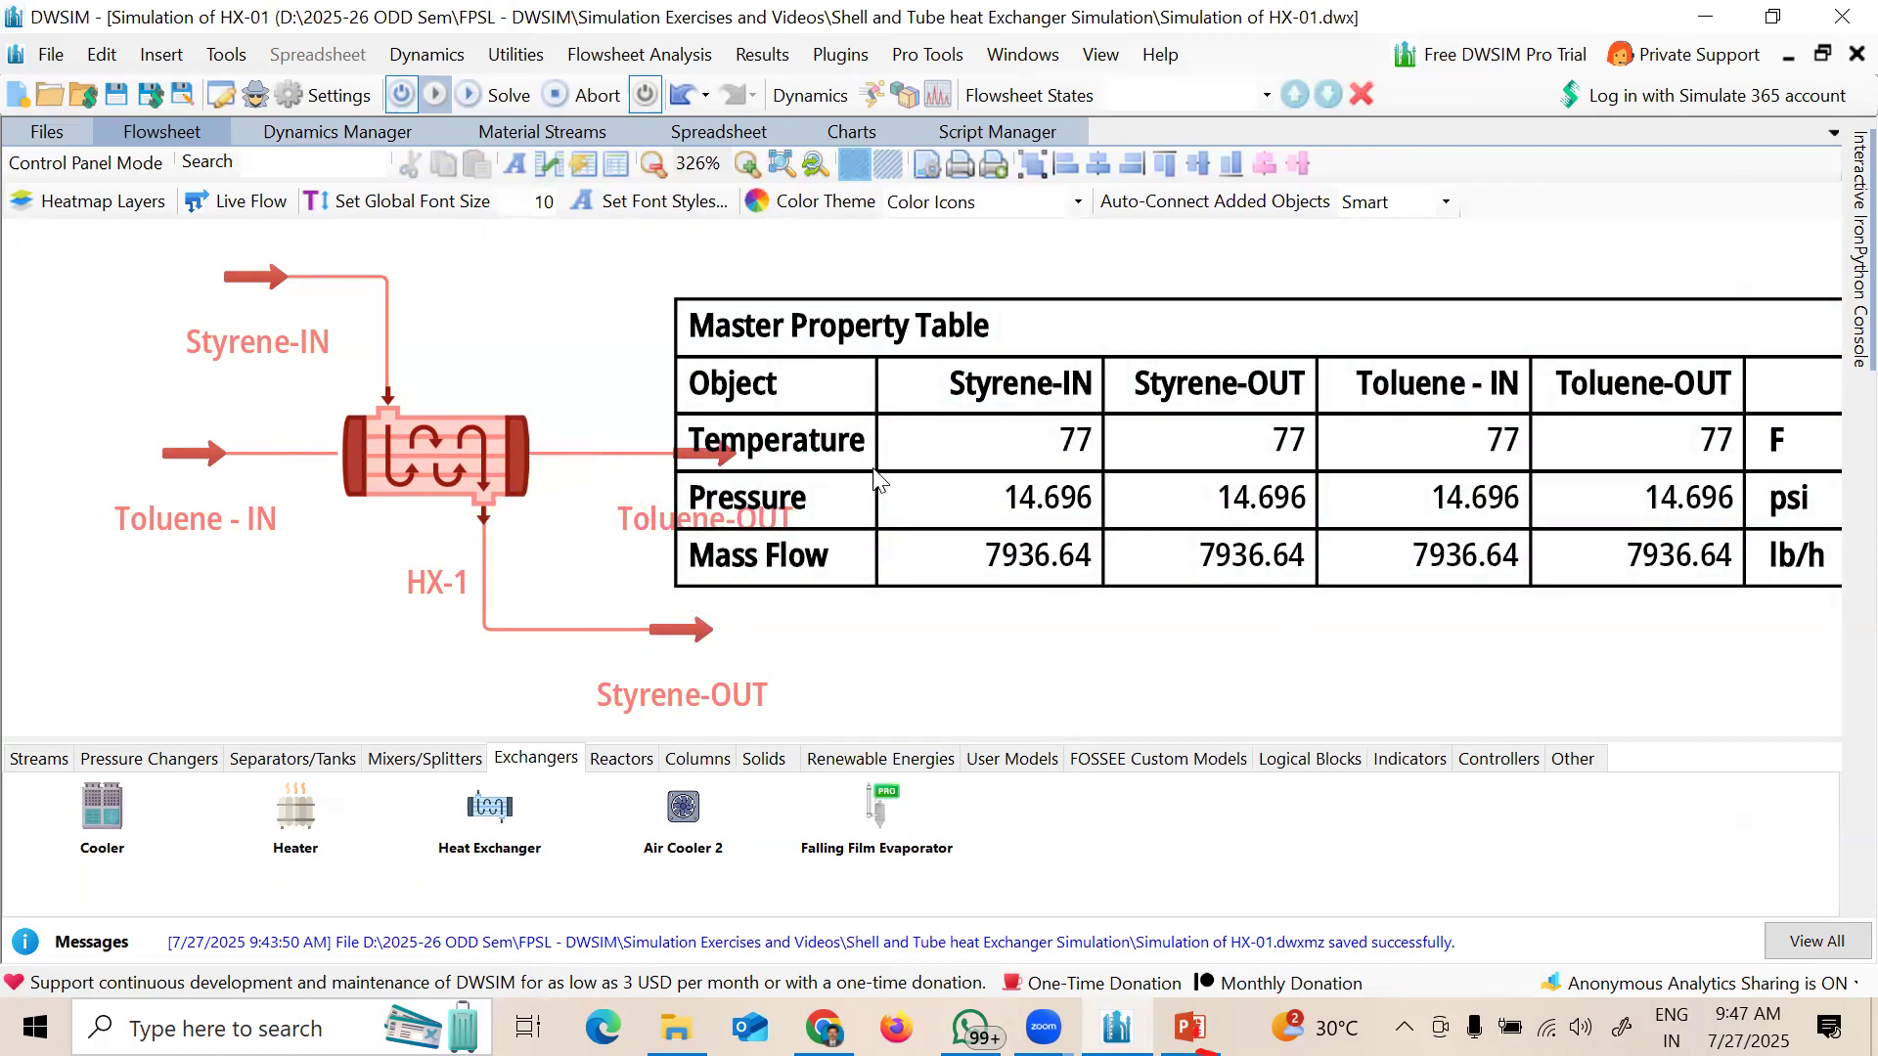
{"action": "left_click", "coordinate": [990, 423]}
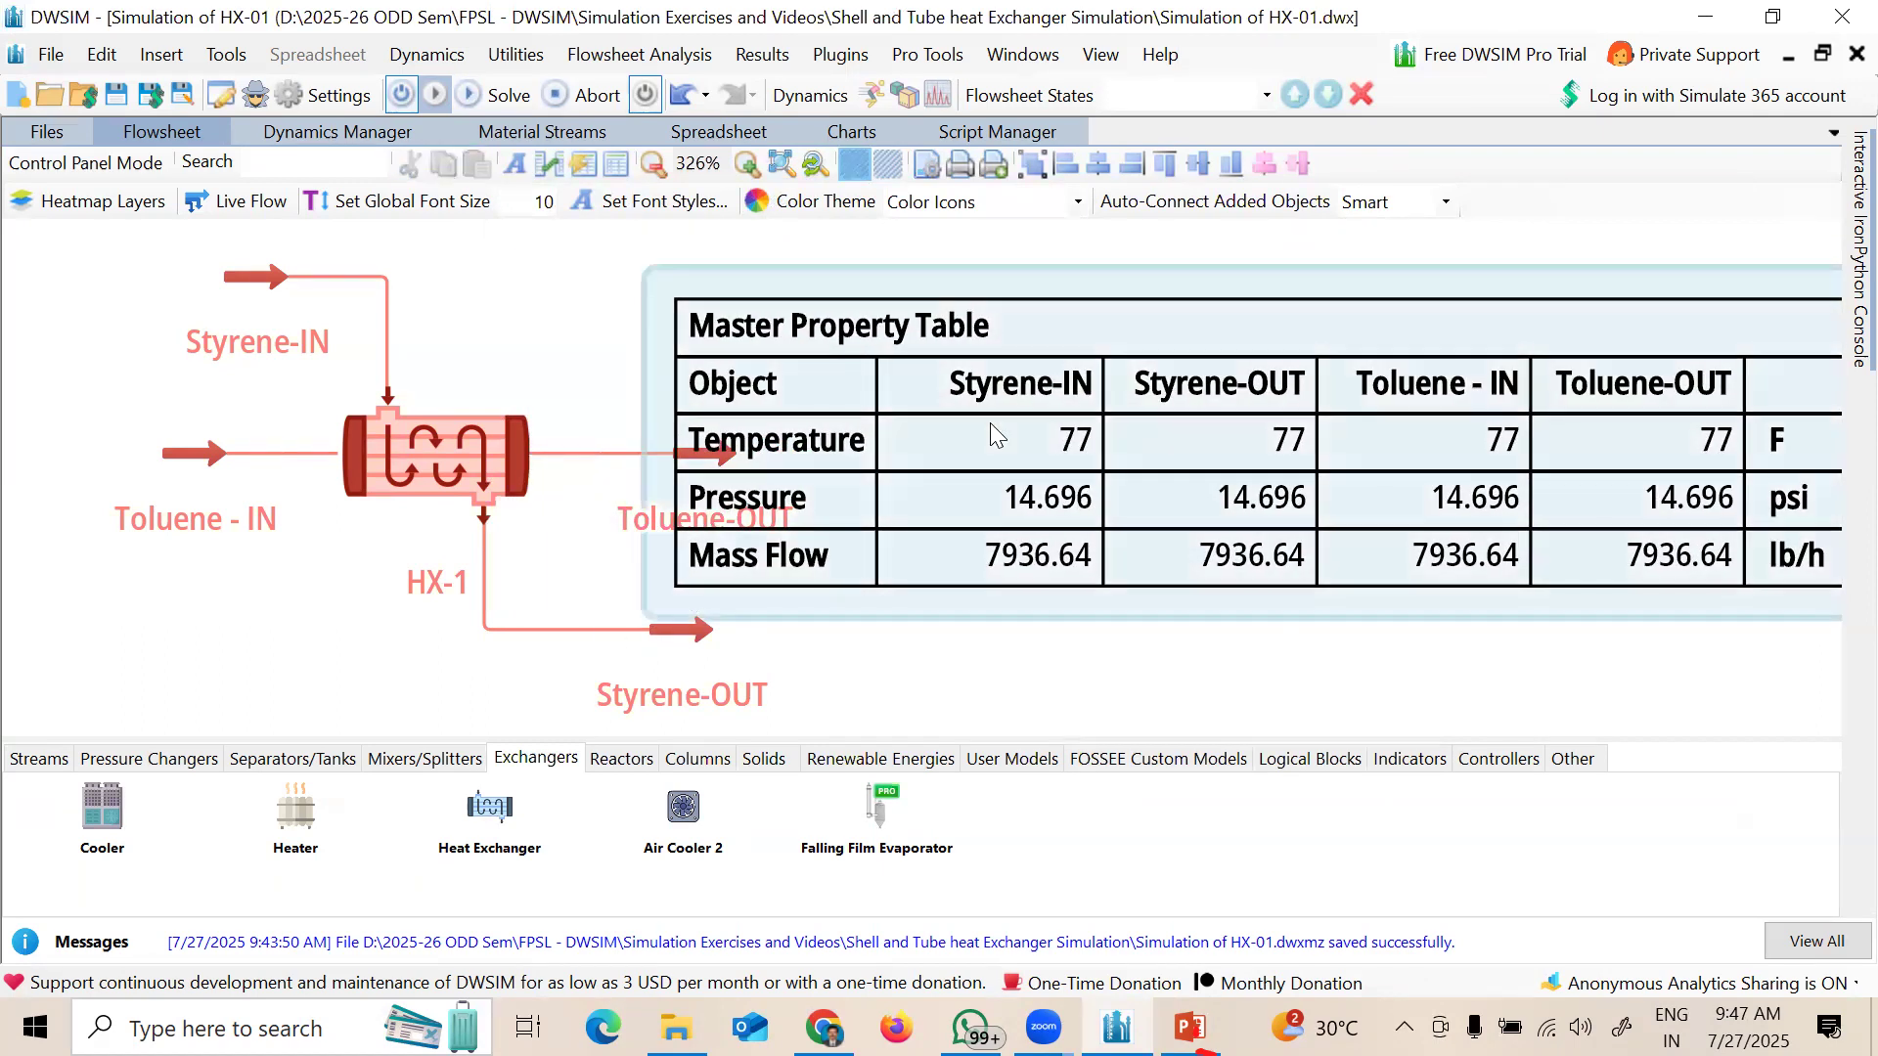
{"action": "left_click", "coordinate": [643, 620]}
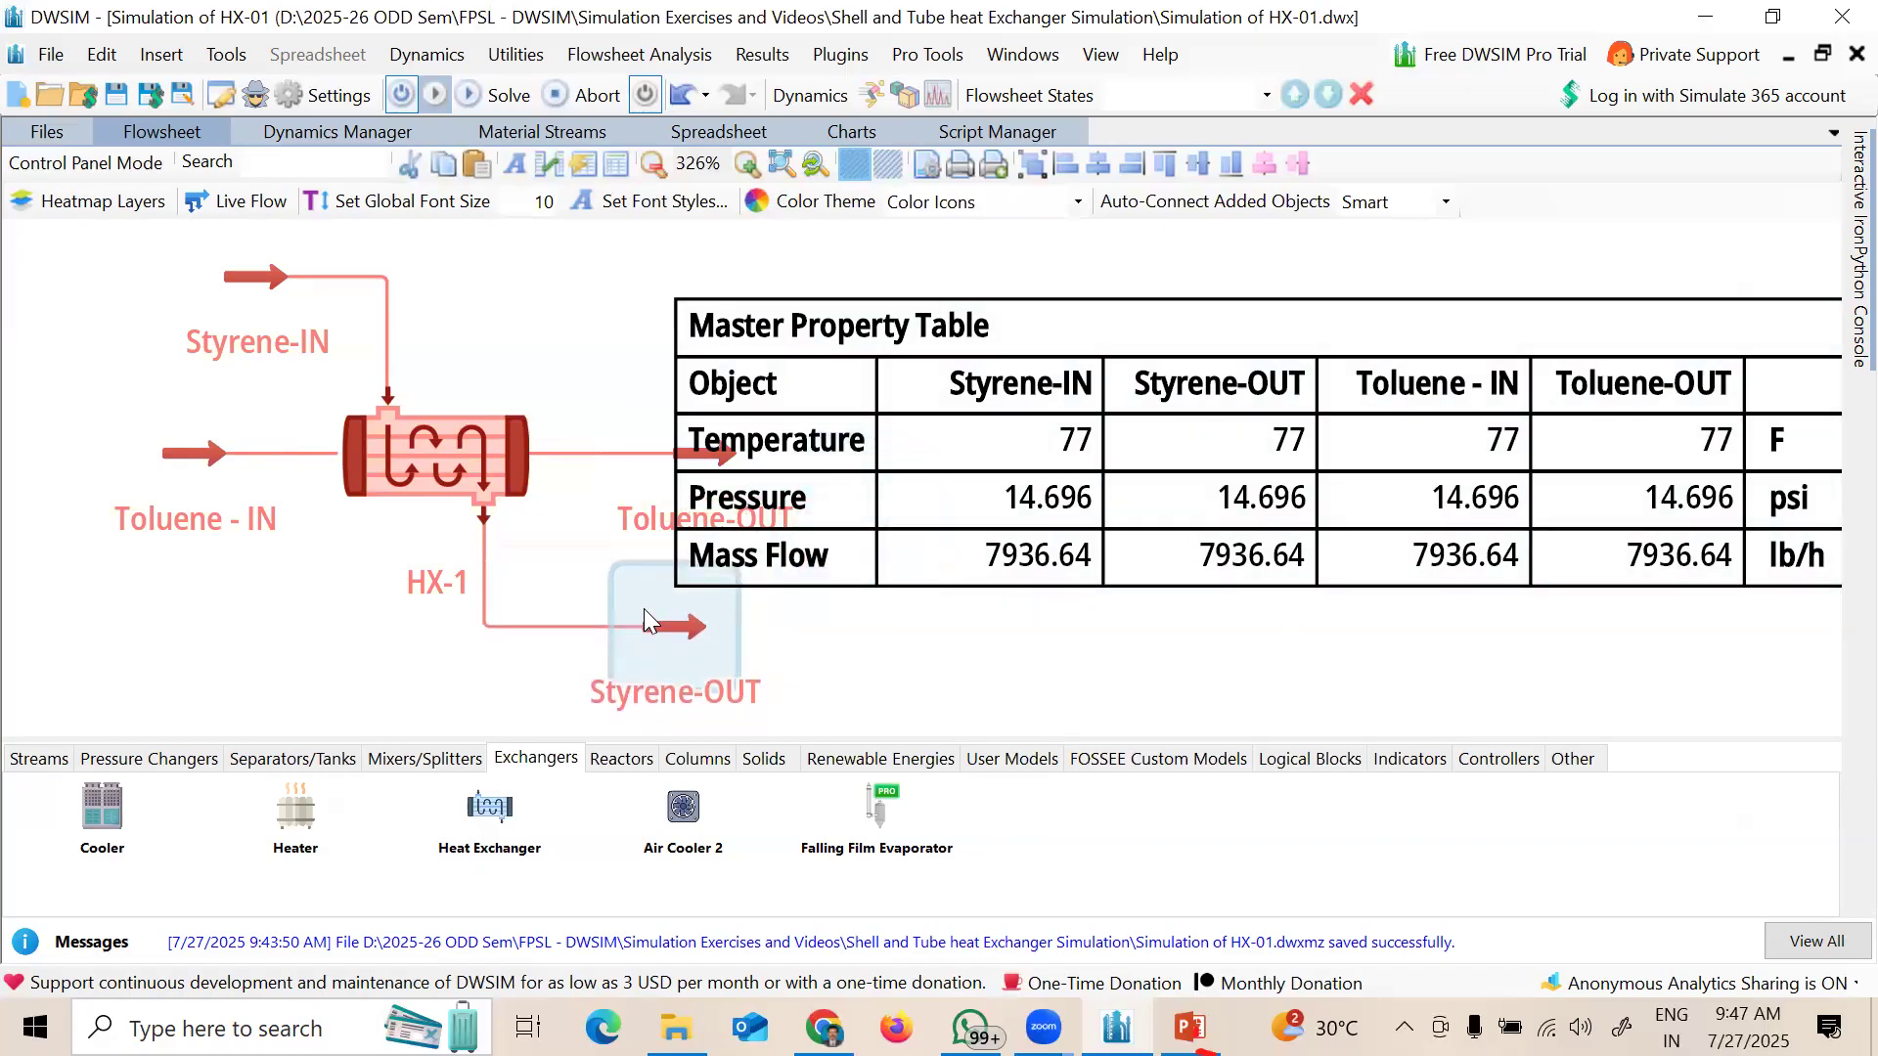
{"action": "scroll", "coordinate": [486, 346], "scroll_direction": "down", "scroll_amount": 1}
{"action": "scroll", "coordinate": [486, 347], "scroll_direction": "down", "scroll_amount": 2}
{"action": "left_click_drag", "start_coordinate": [941, 331], "coordinate": [950, 321]}
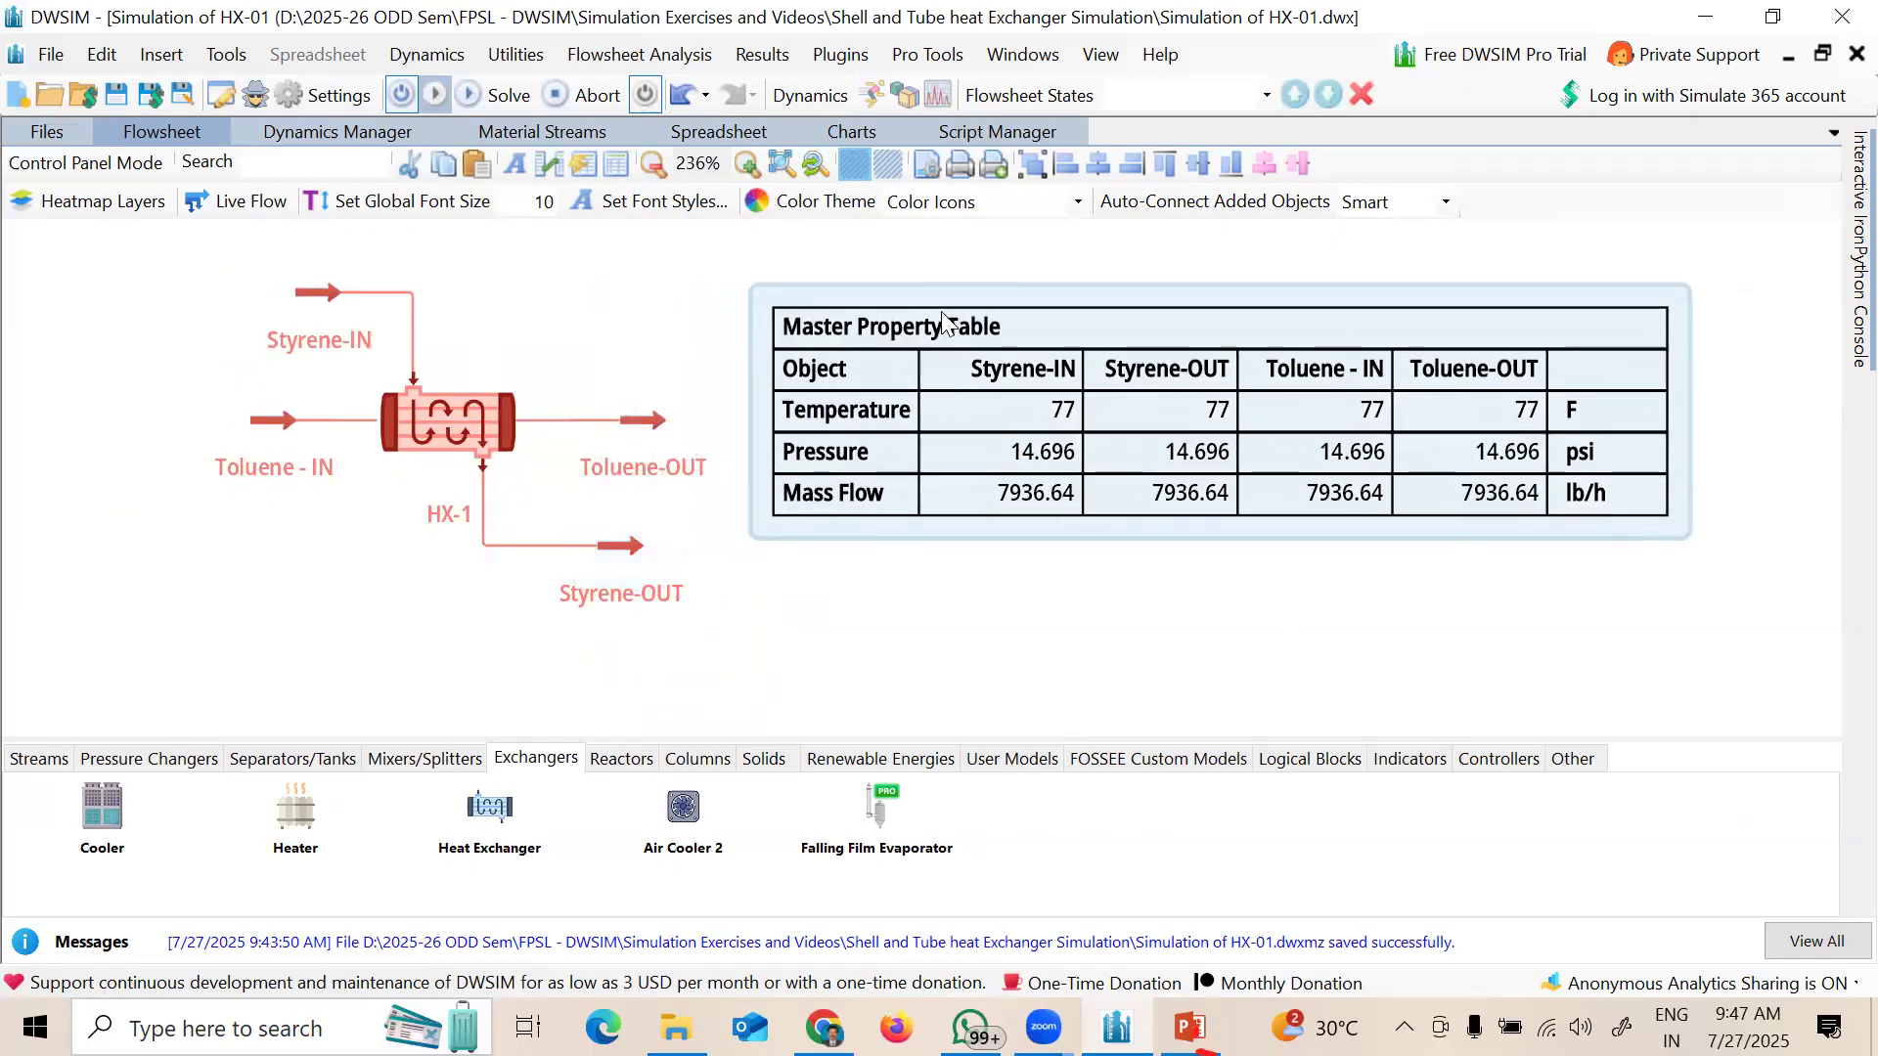
{"action": "left_click", "coordinate": [1183, 579]}
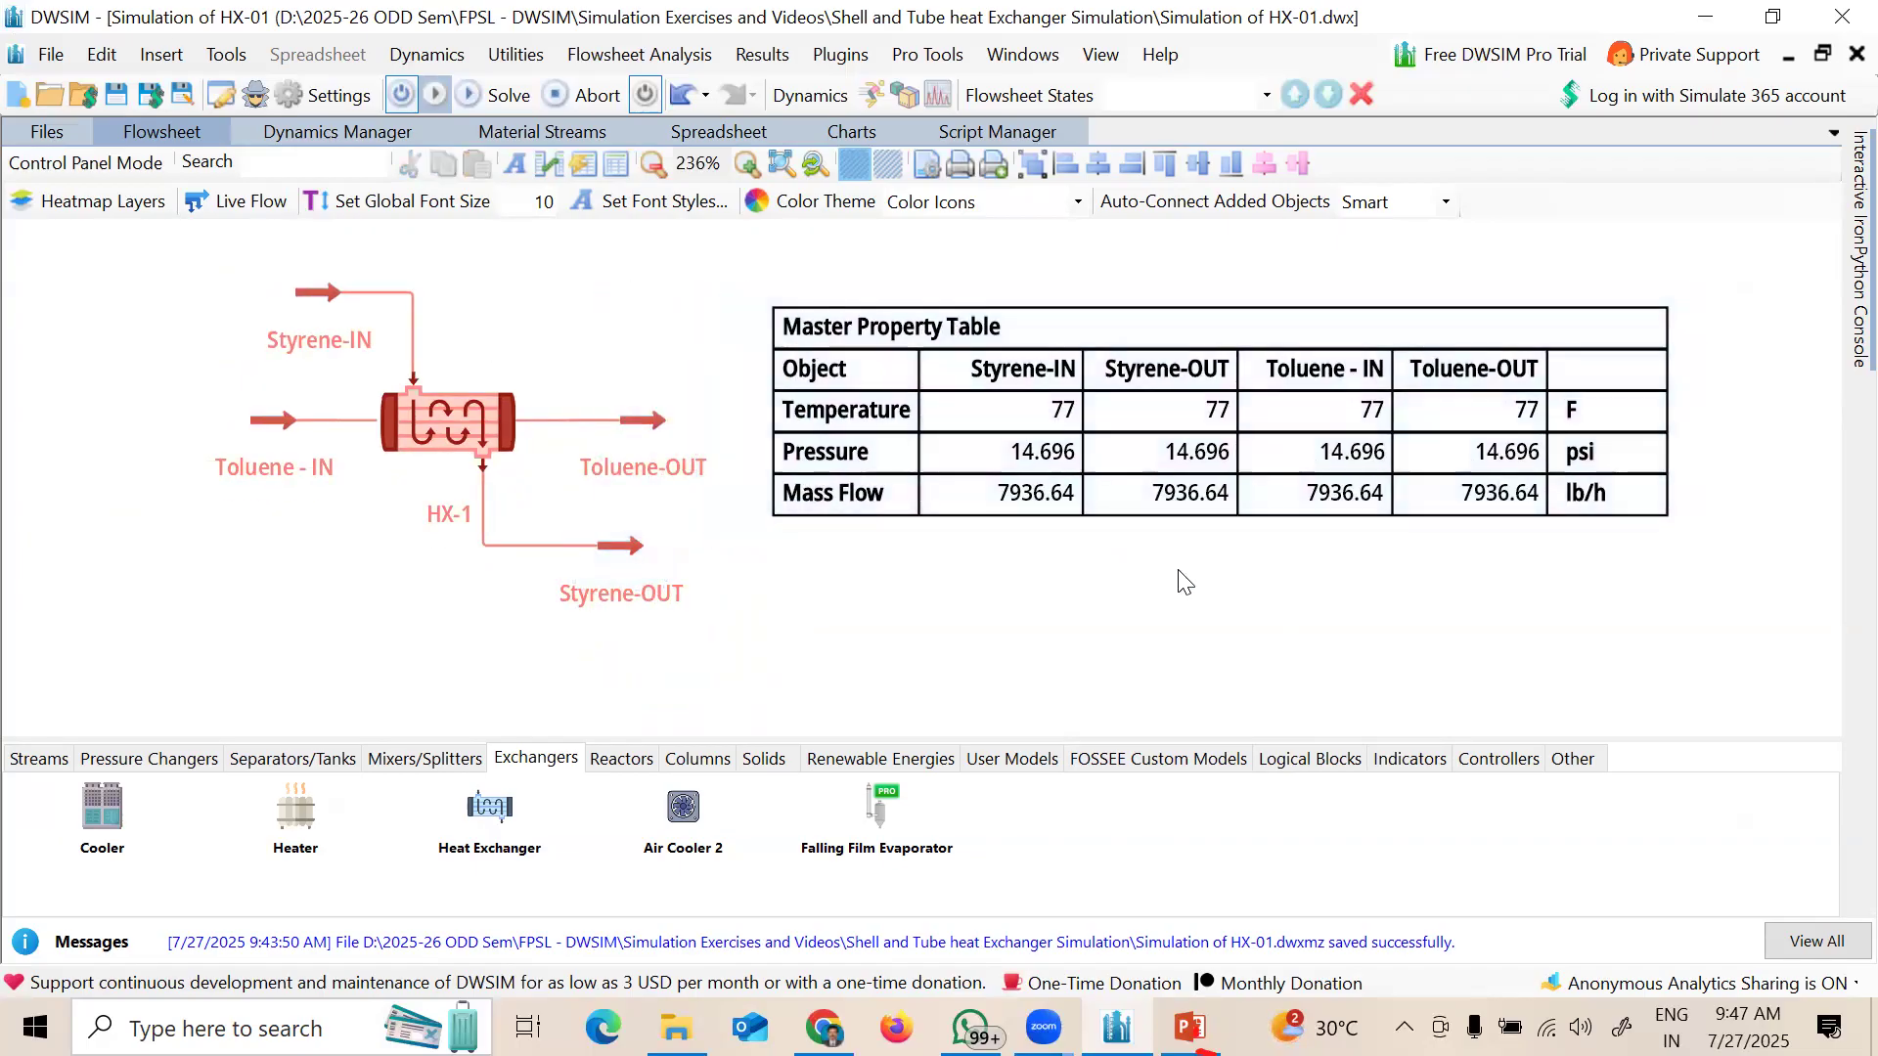